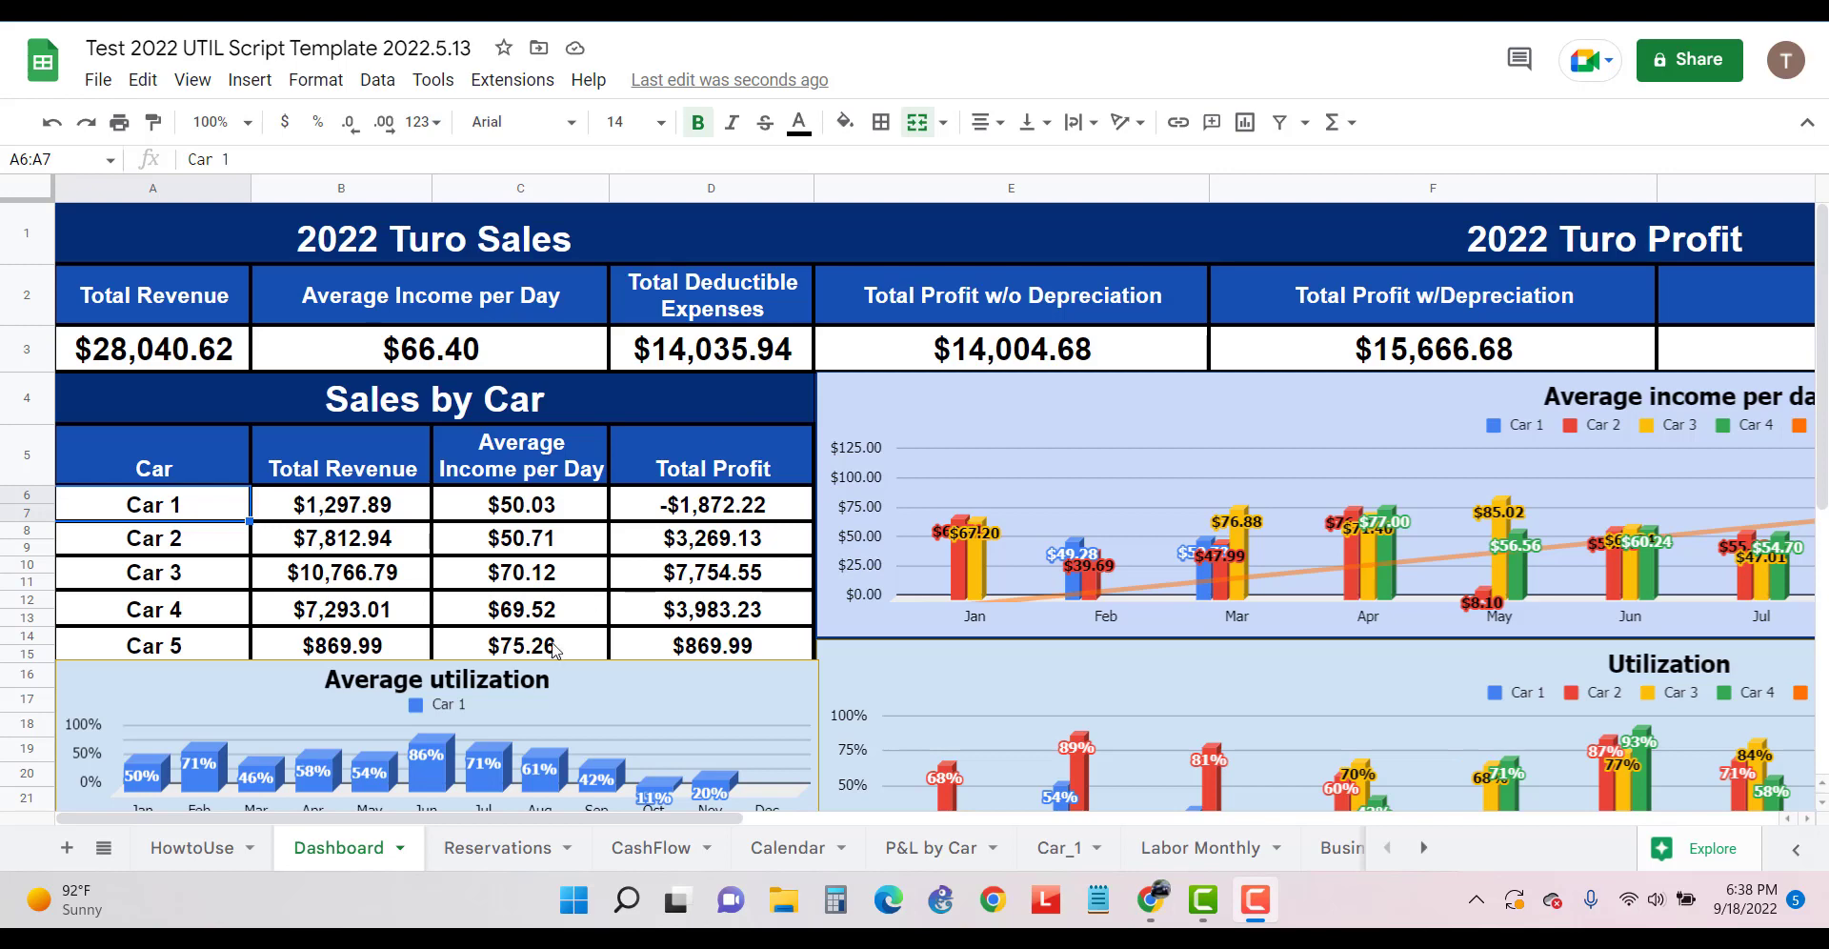
# Make a backup copy of the spreadsheet named "vidTest 2 2022 UTIL Script Template 2022.5.13", following Step 1 of the HowtoUse instructions
pyautogui.click(208, 852)
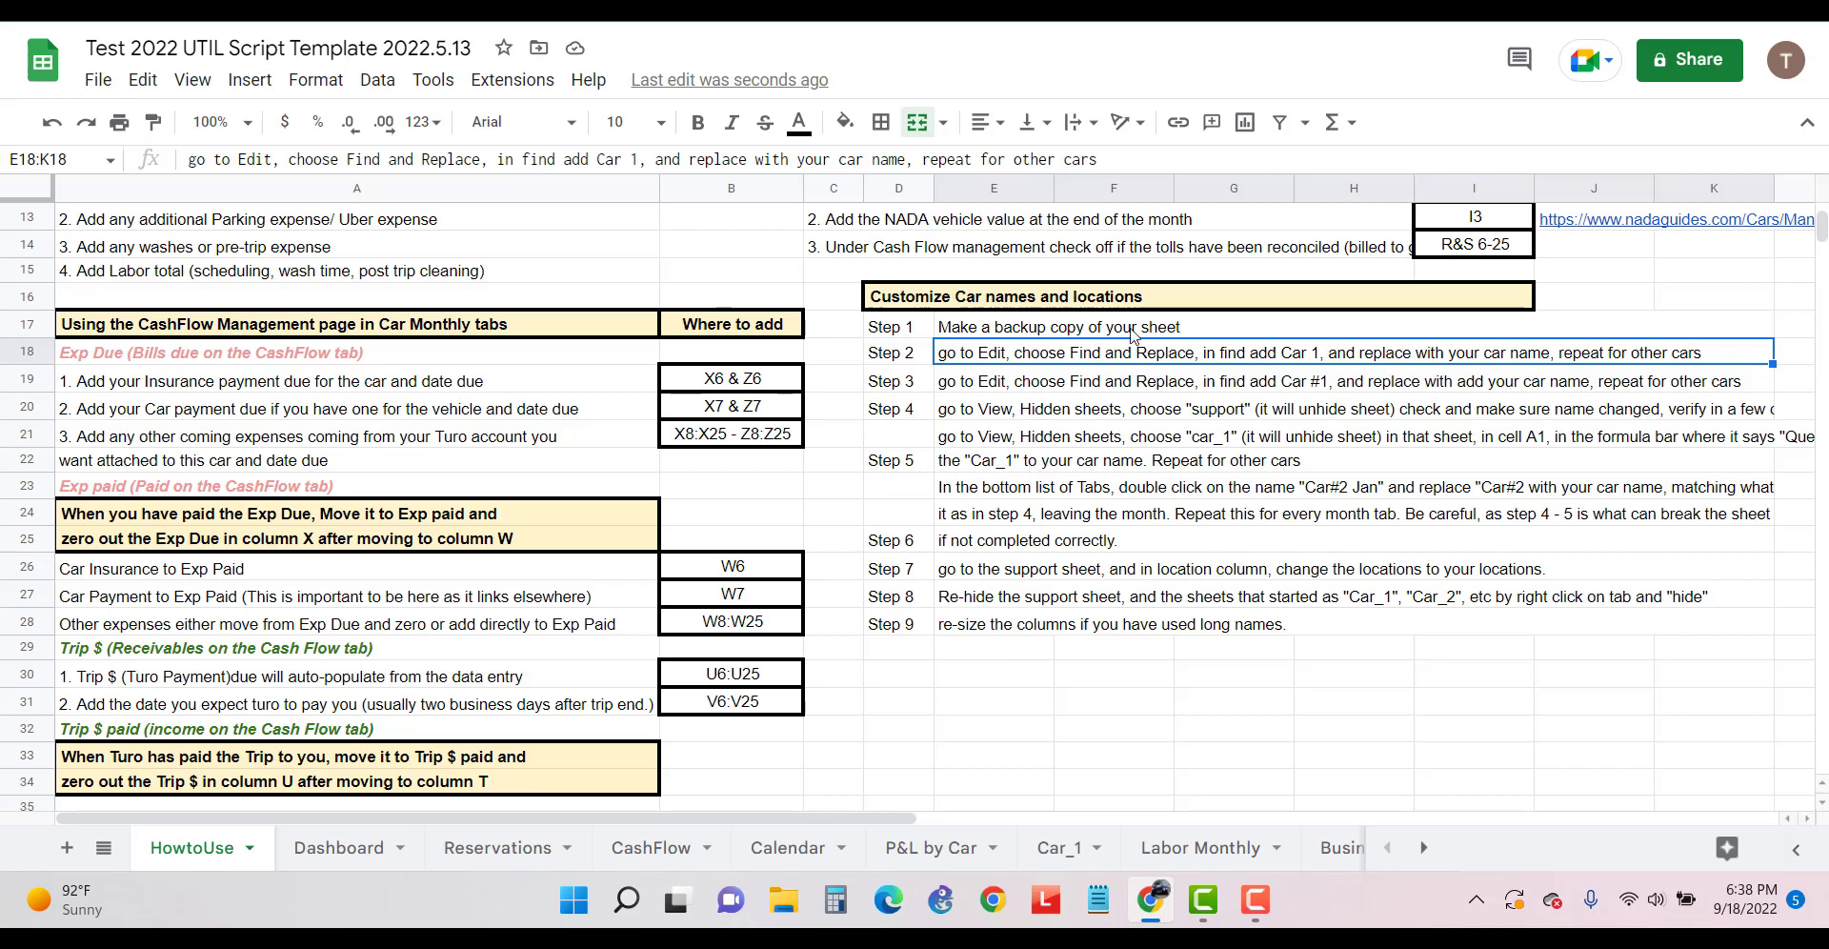
pyautogui.click(1222, 330)
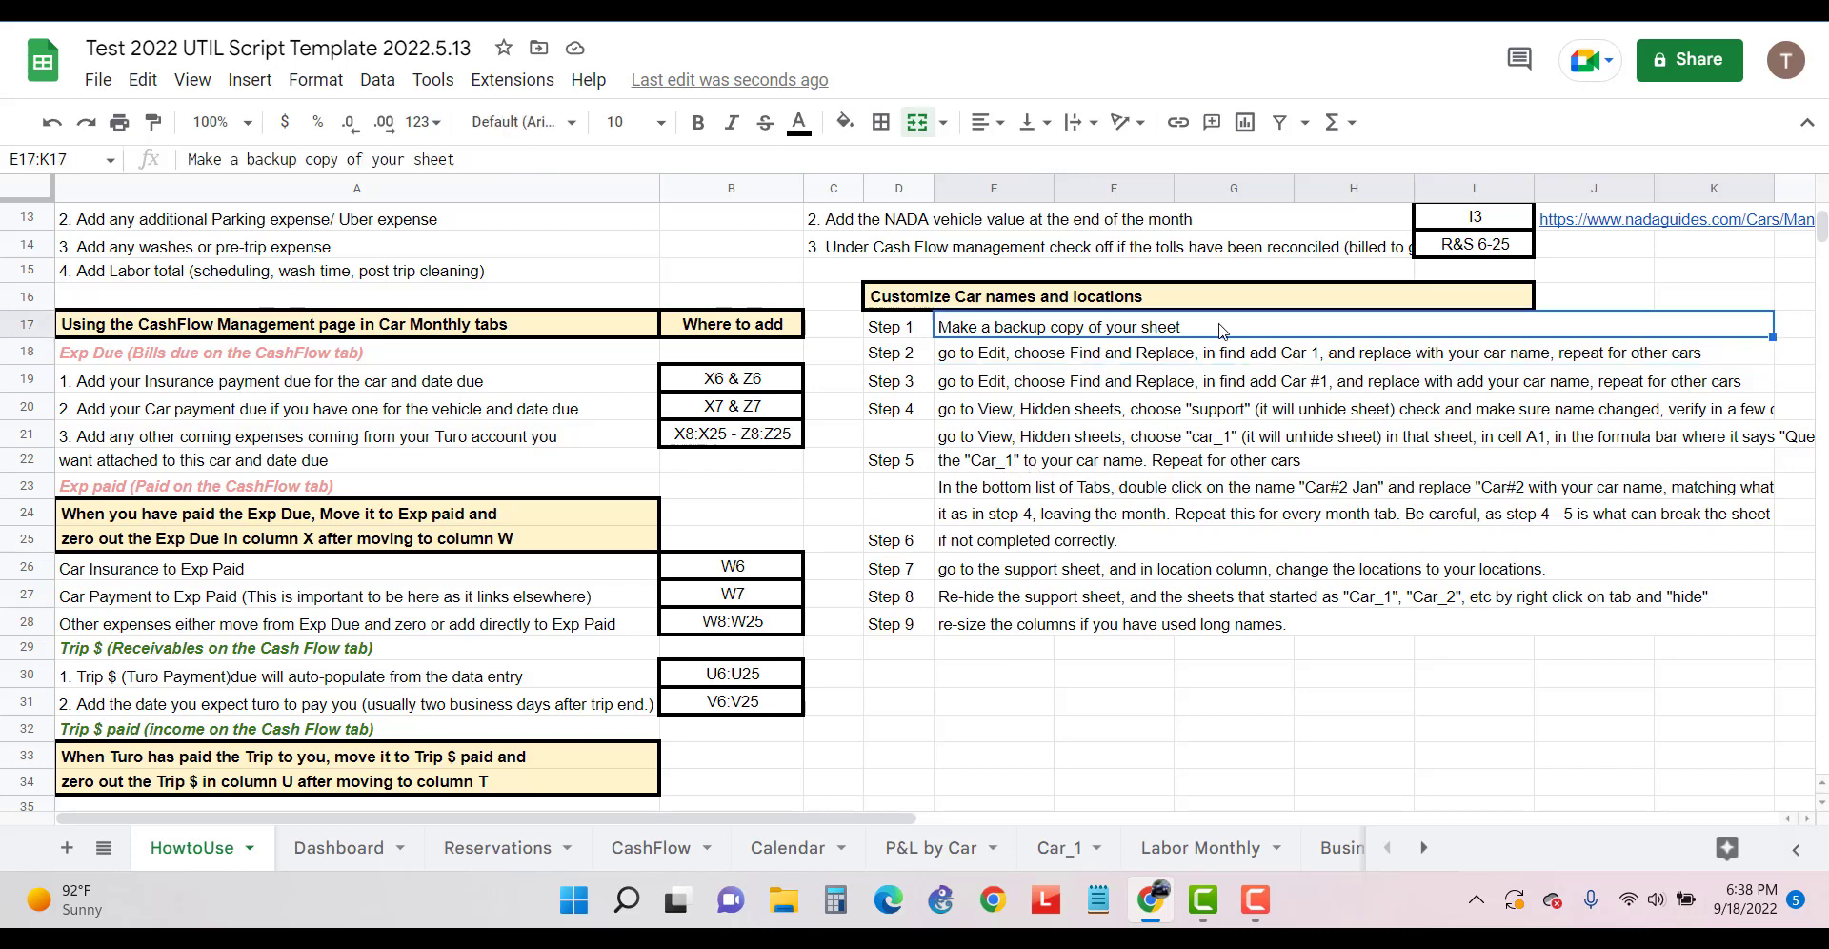
pyautogui.click(95, 82)
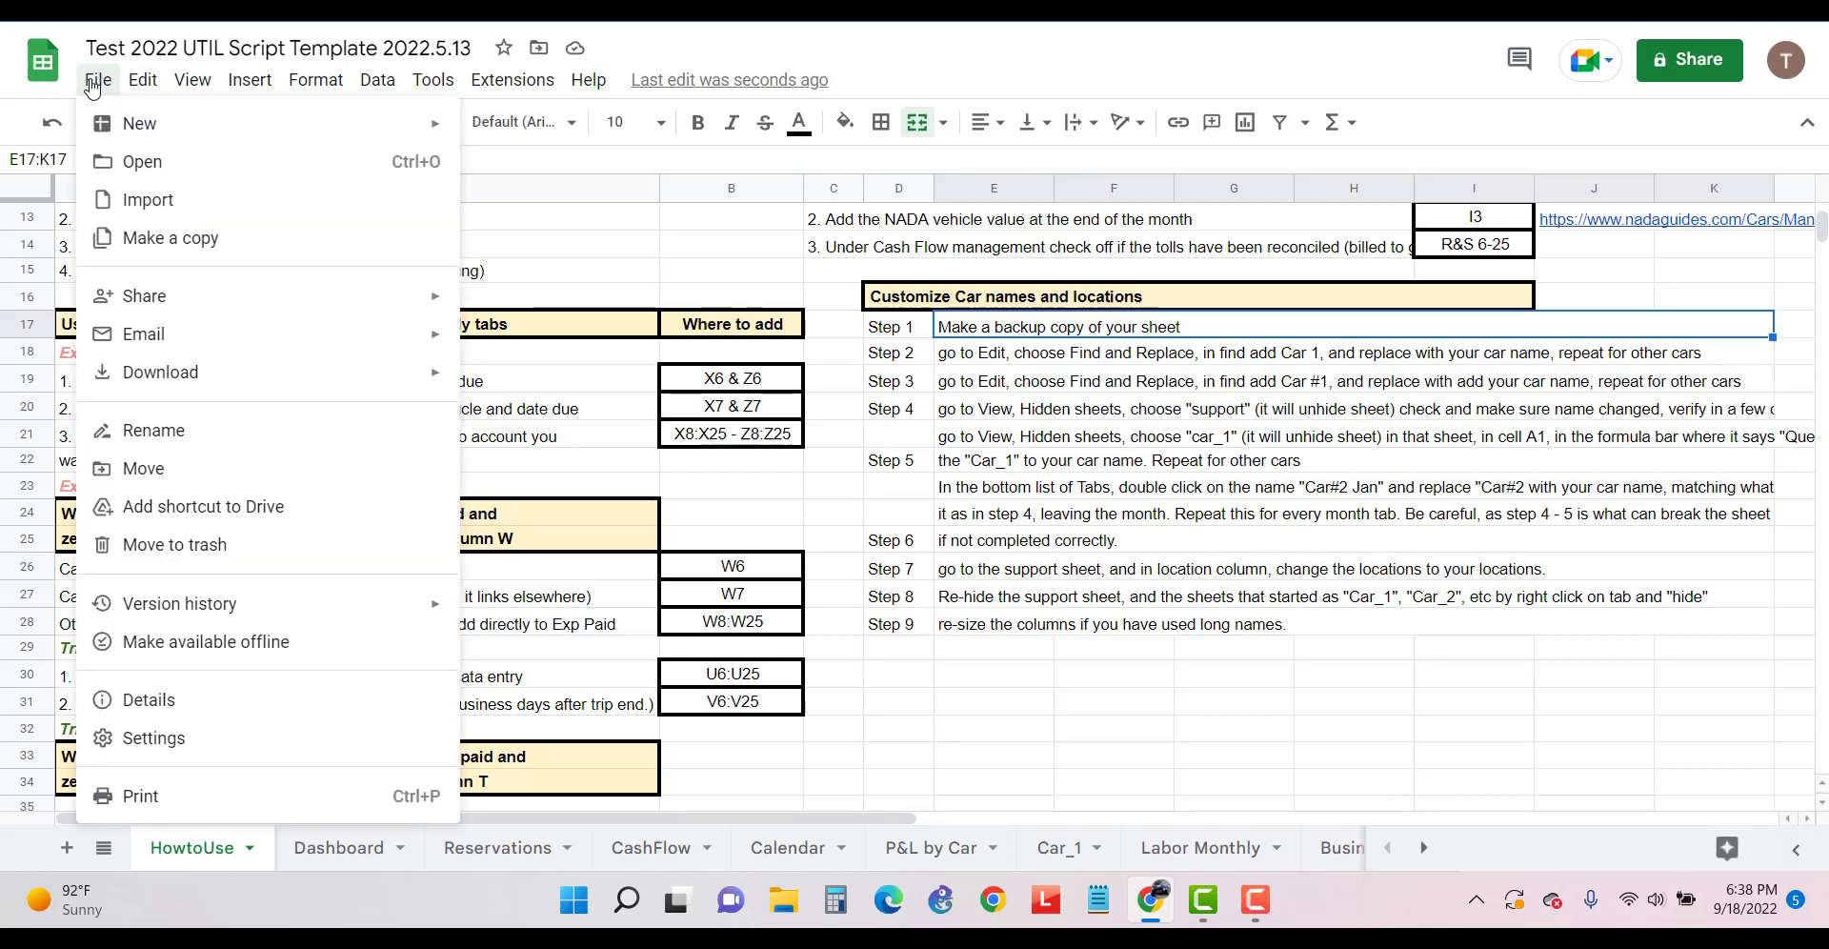
pyautogui.click(165, 238)
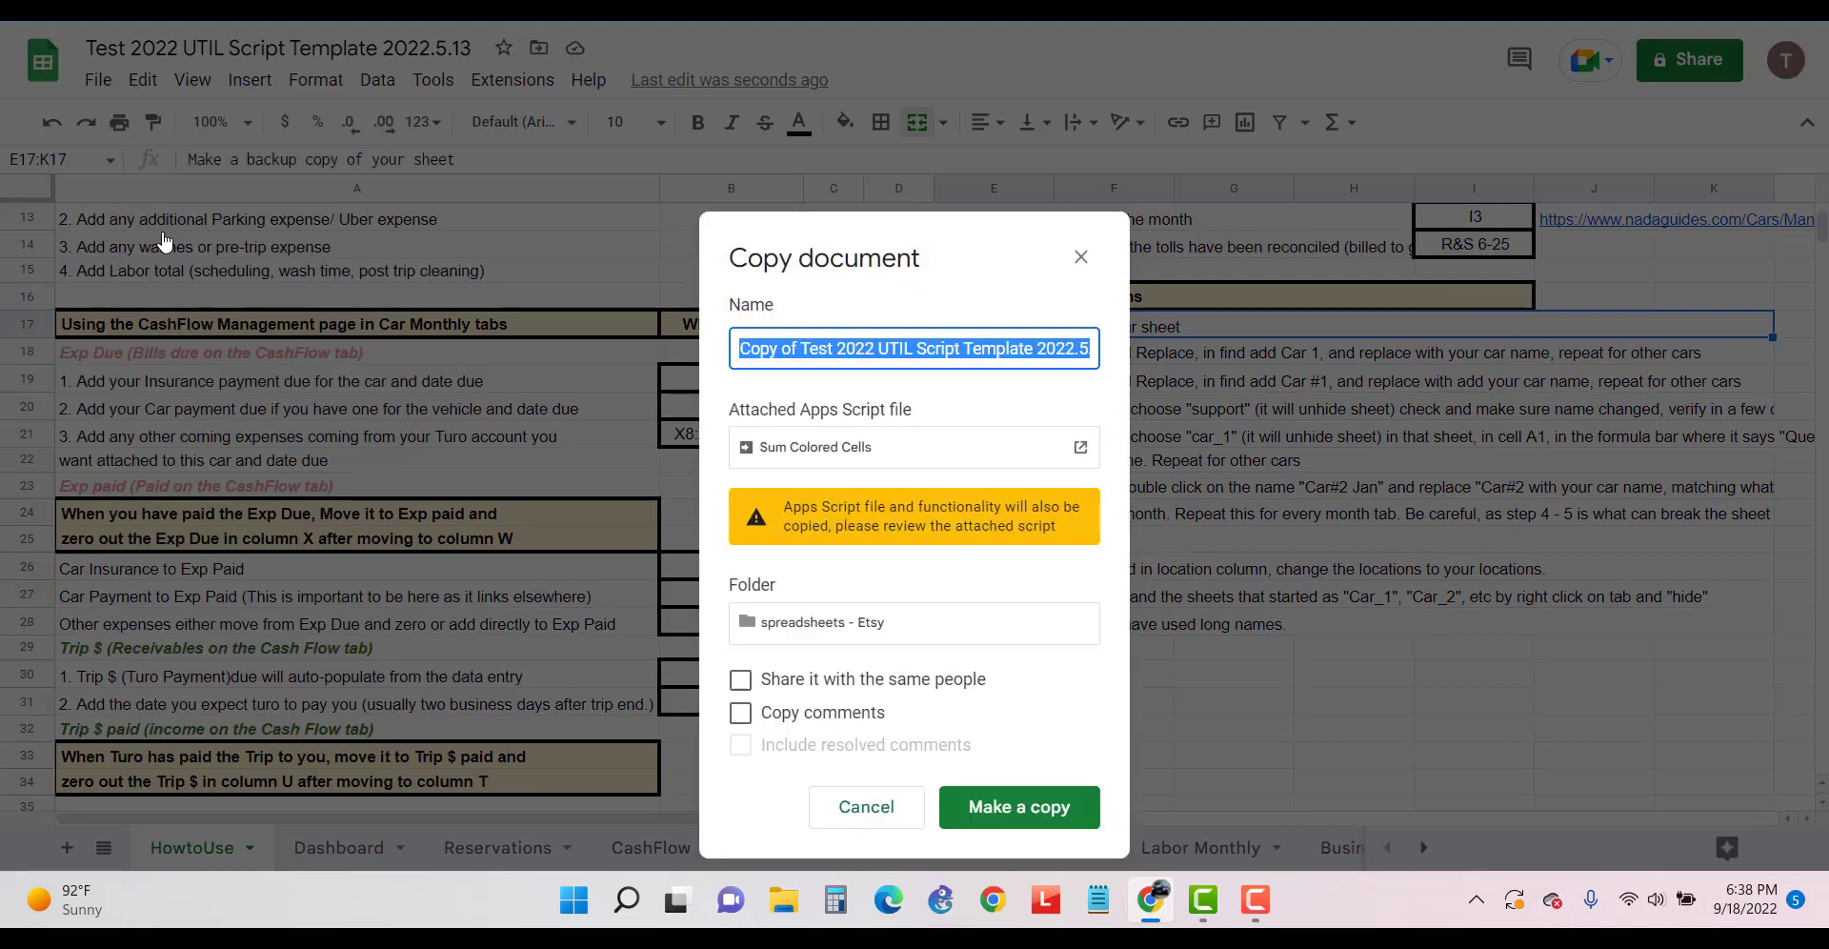
pyautogui.click(802, 349)
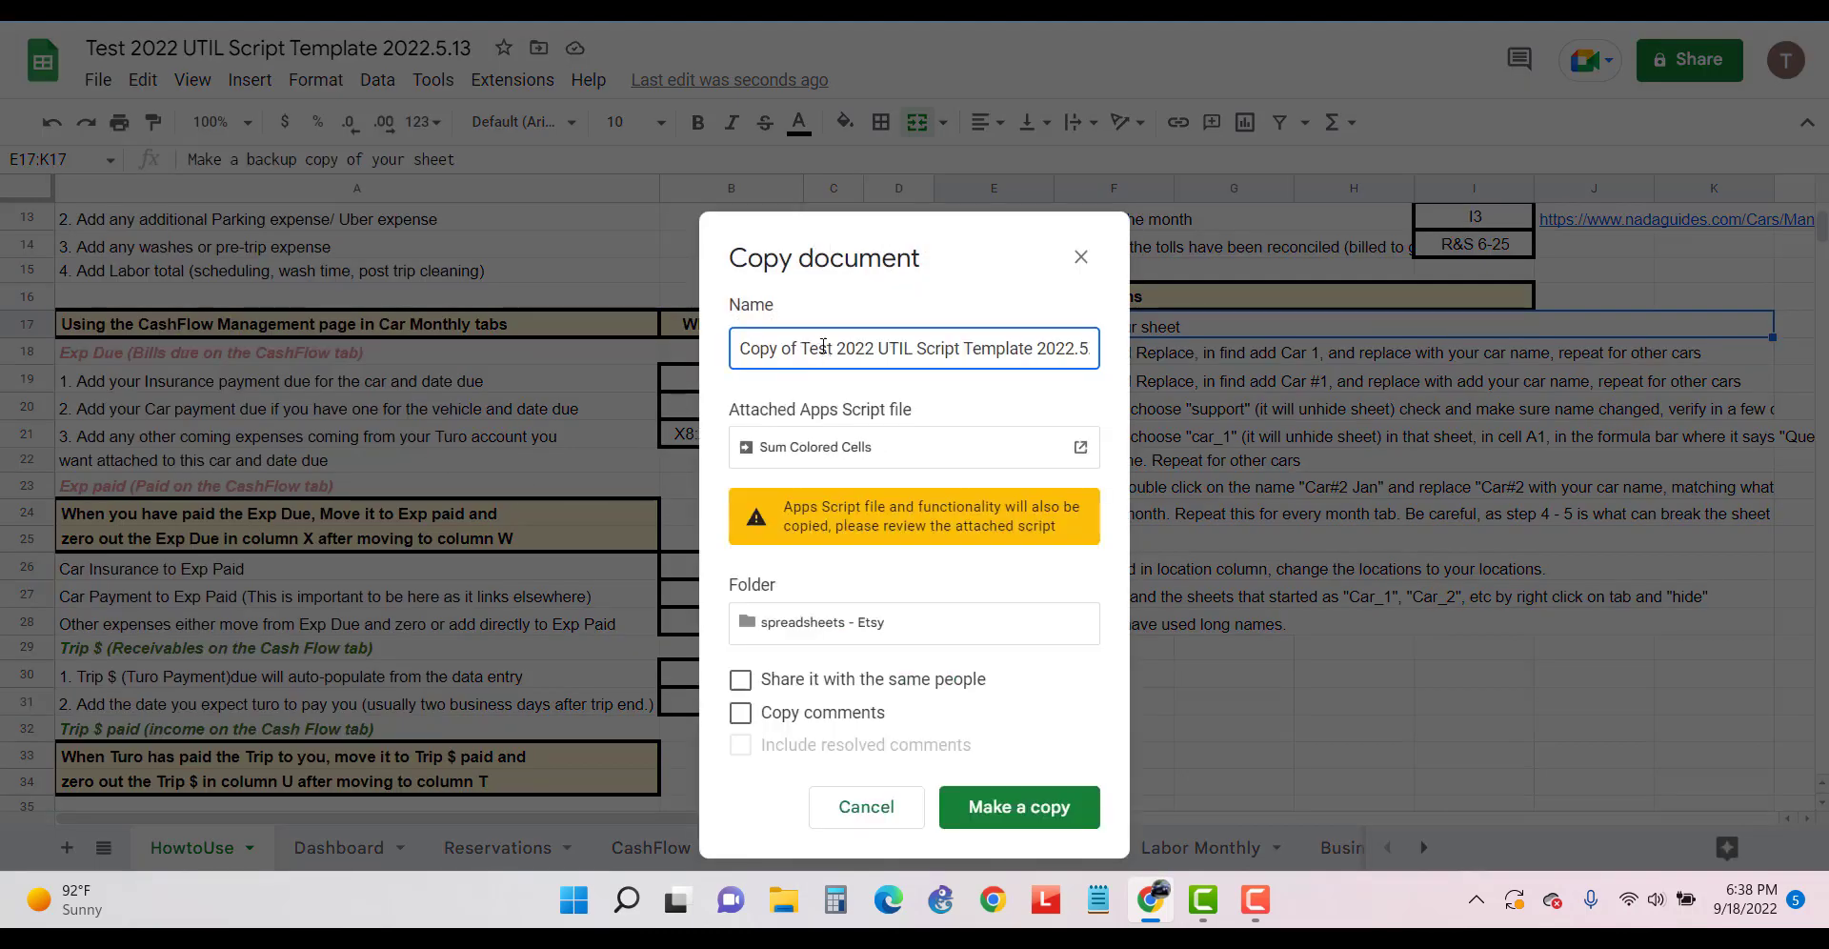
pyautogui.moveTo(800, 348); pyautogui.dragTo(702, 356)
pyautogui.write('vid')
pyautogui.press('BackSpace')
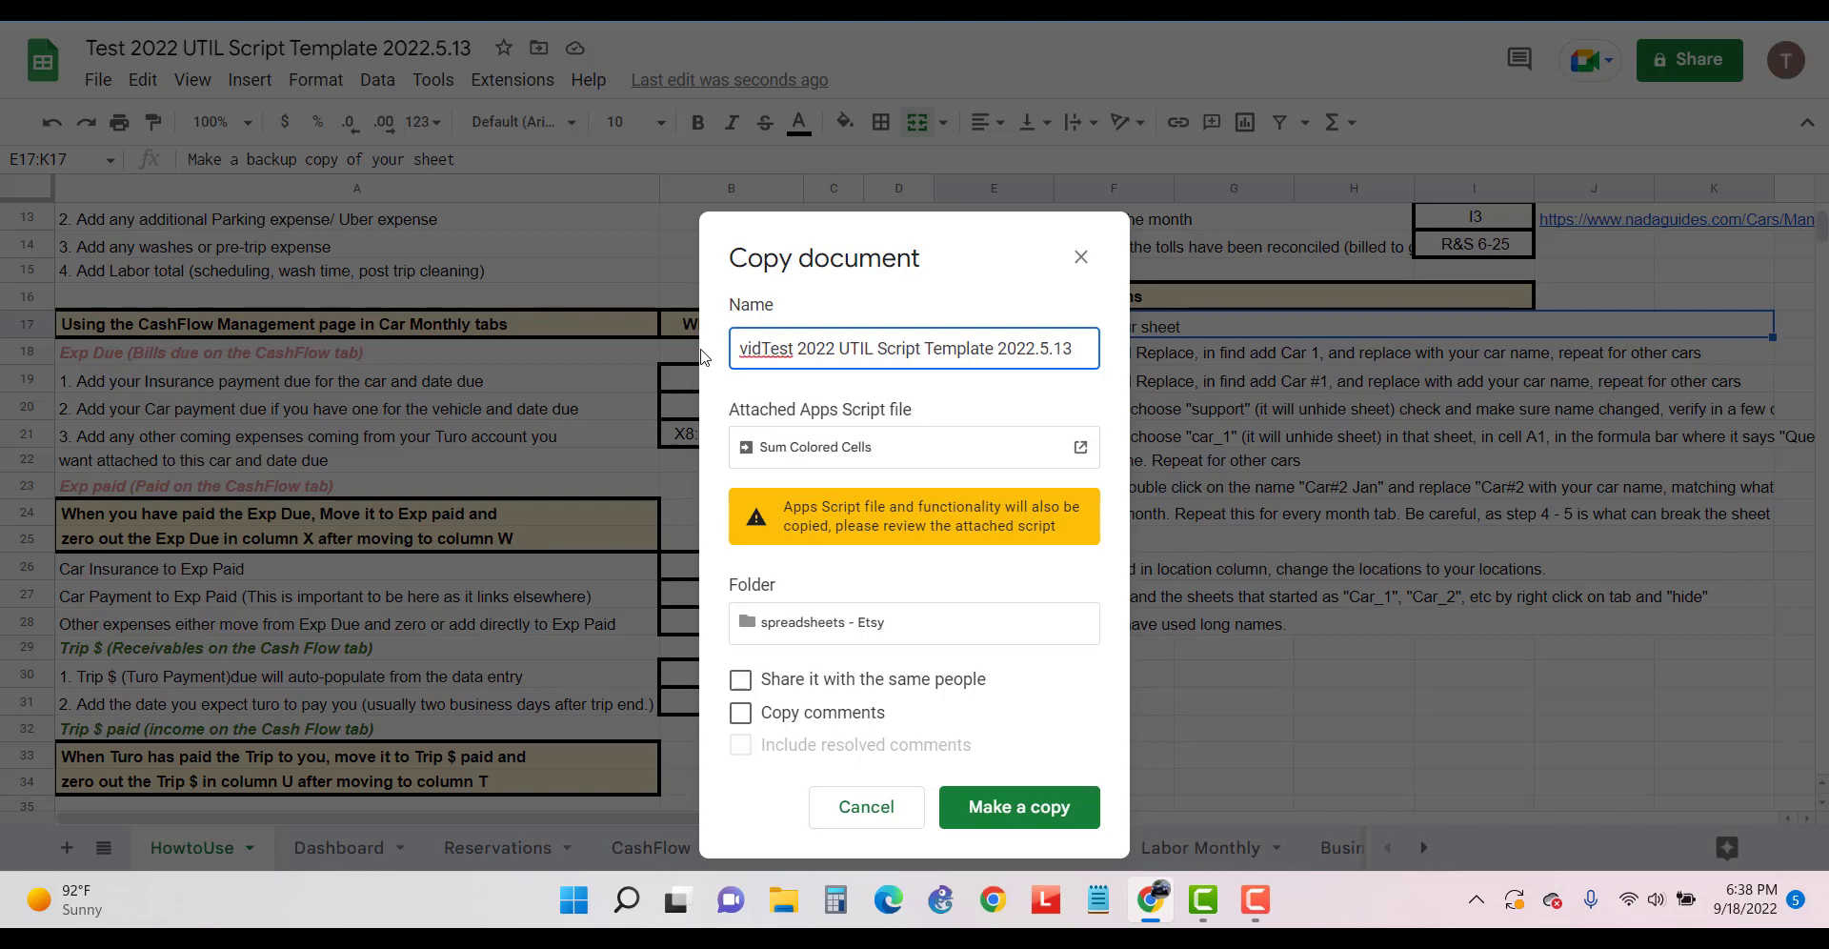
pyautogui.write('2')
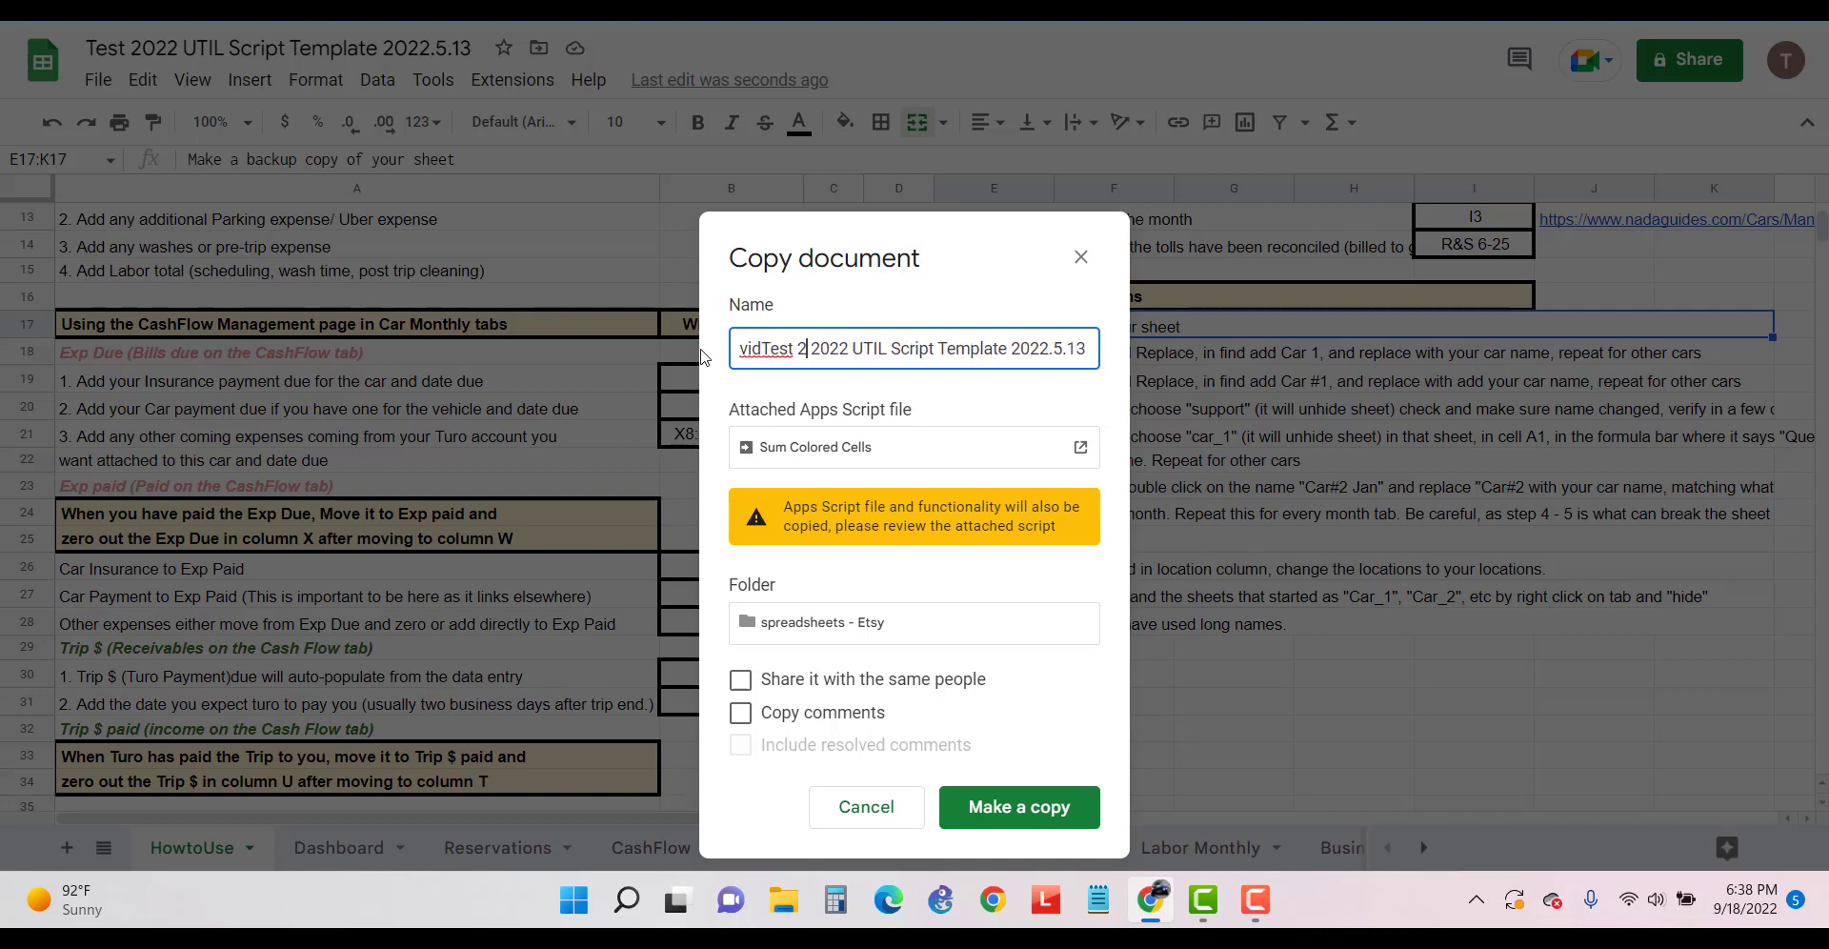
pyautogui.click(1029, 815)
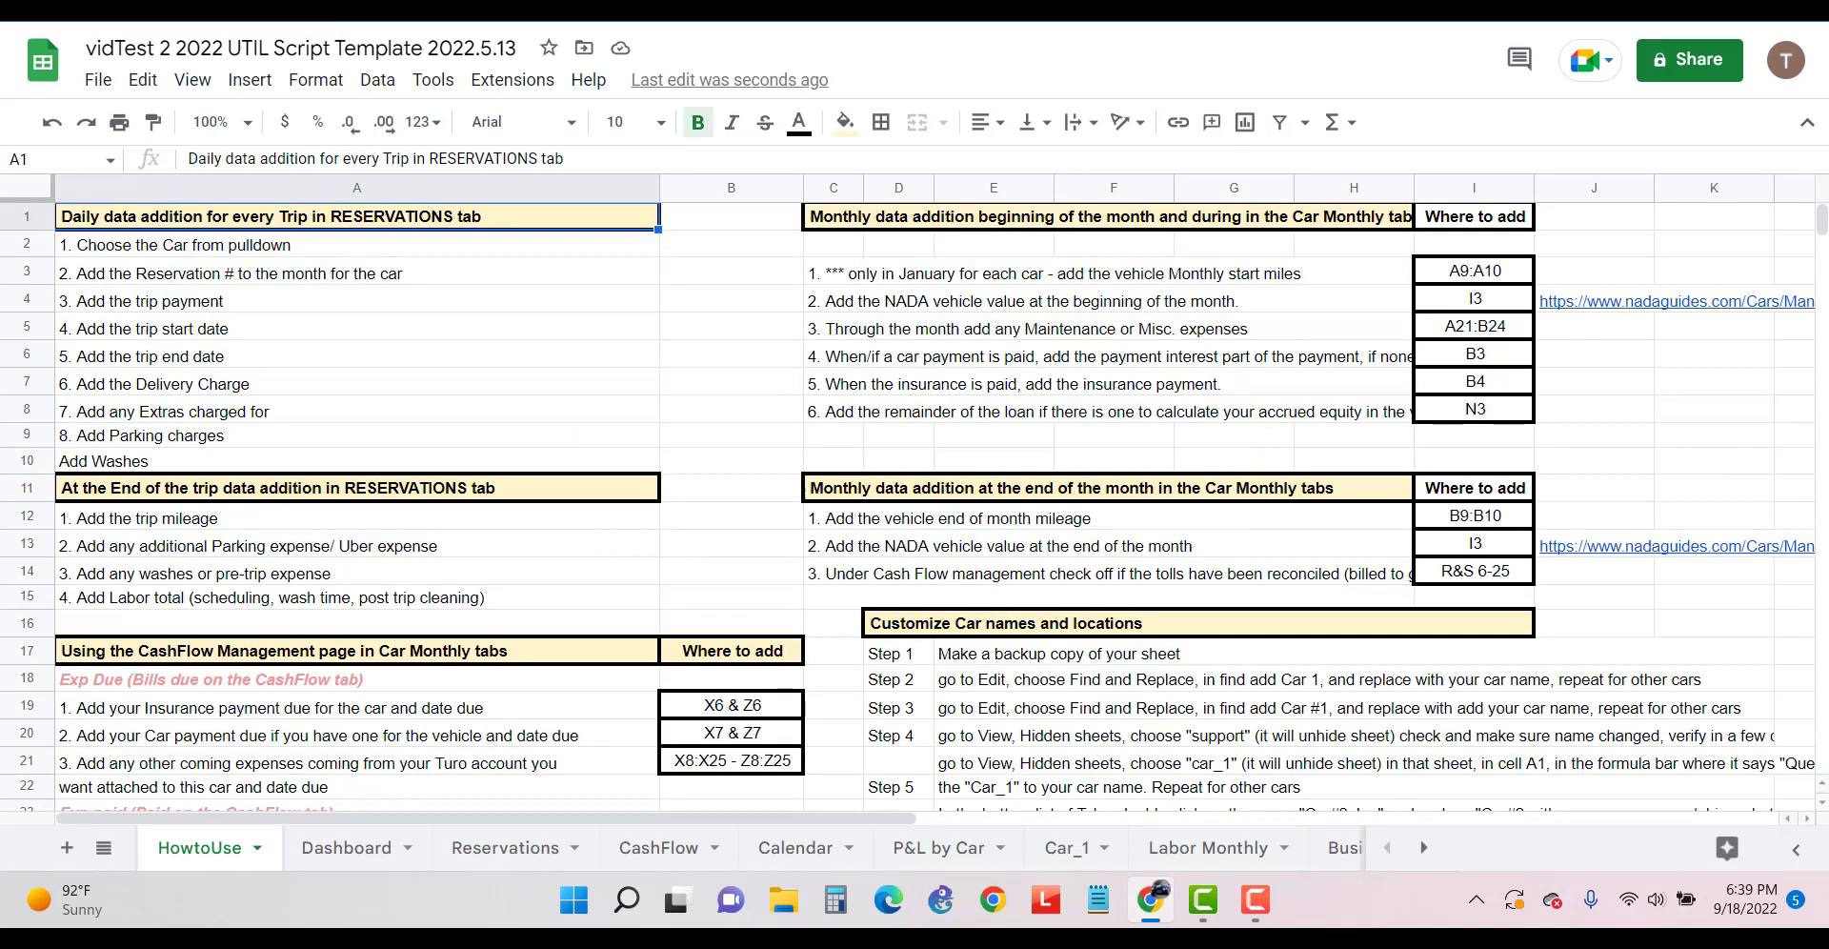
# Open Find and replace and enter "Car 1" as the search text, matching the car name on the Dashboard sheet
pyautogui.scroll(-2, 1095, 481)
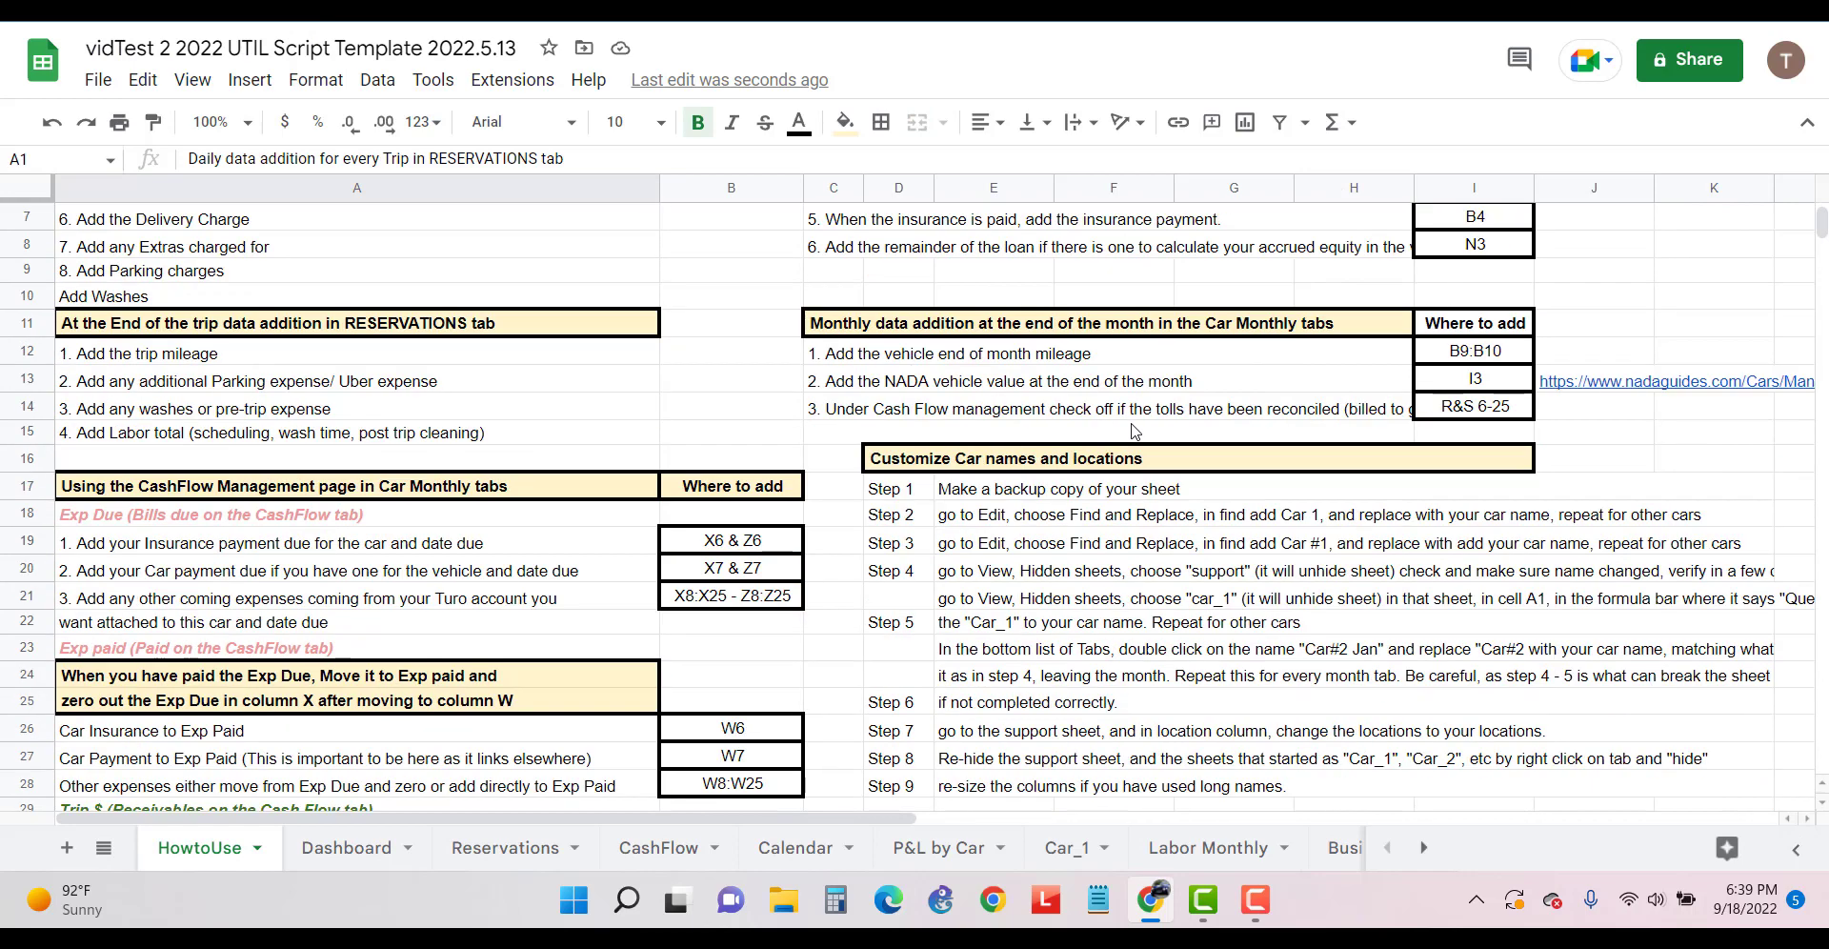
pyautogui.scroll(-1, 1024, 481)
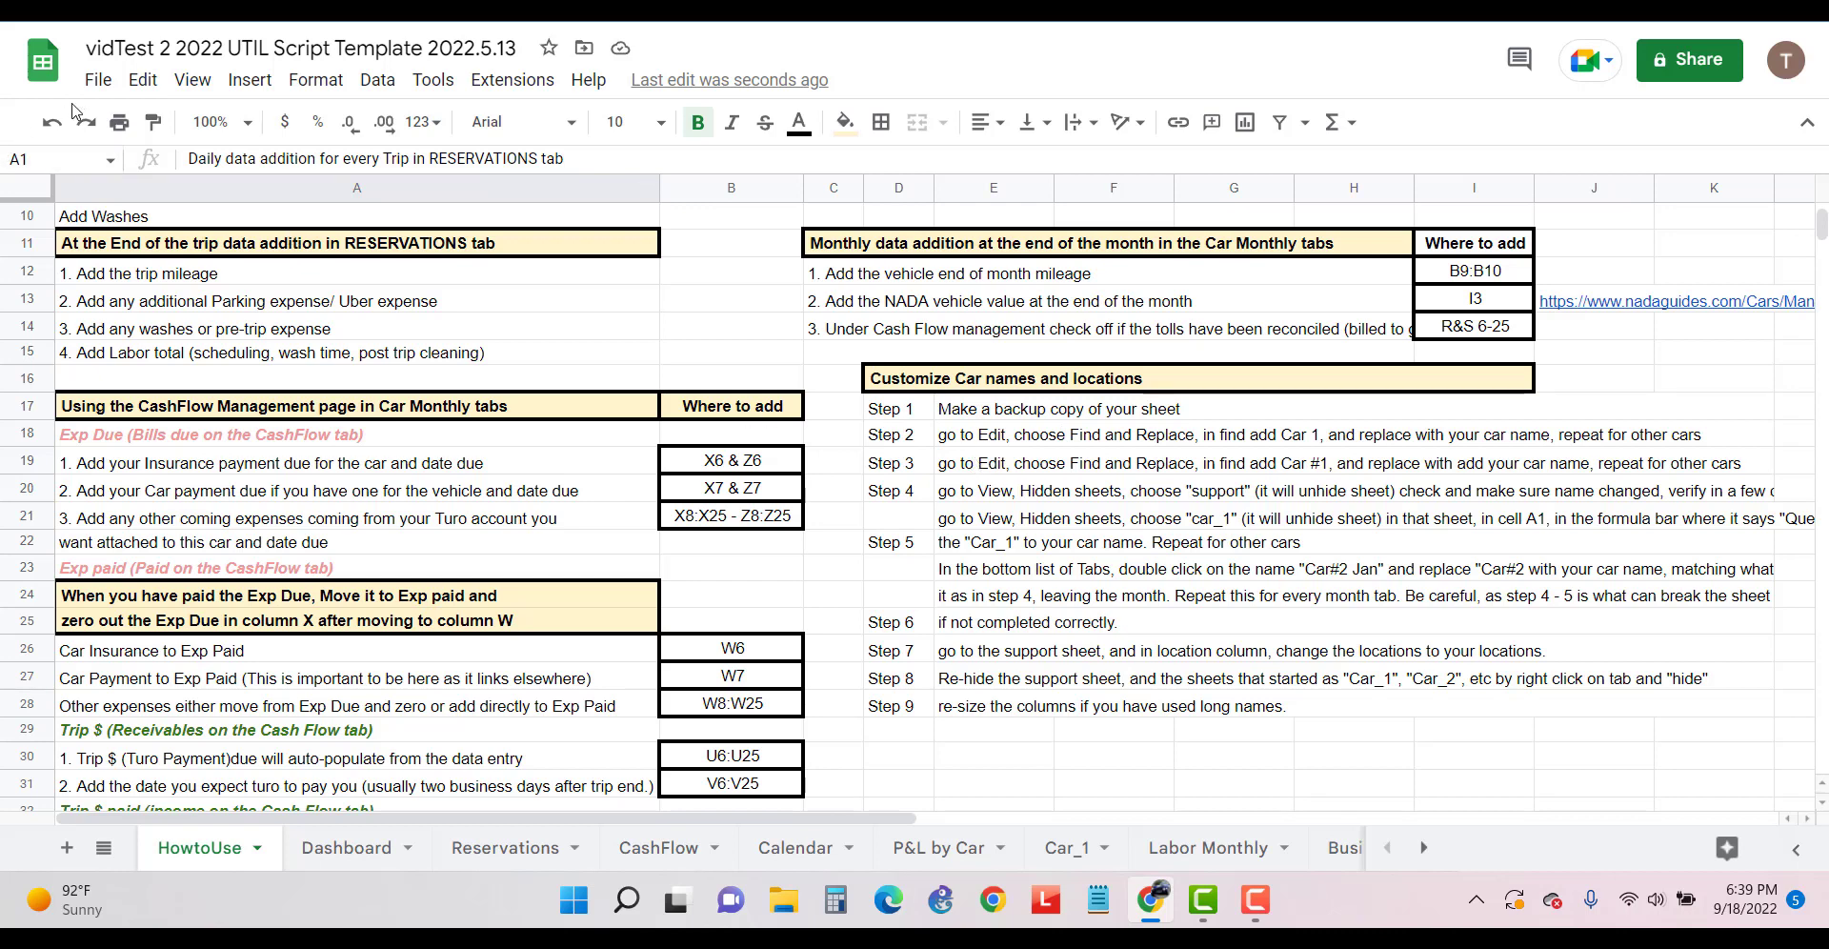
pyautogui.click(150, 89)
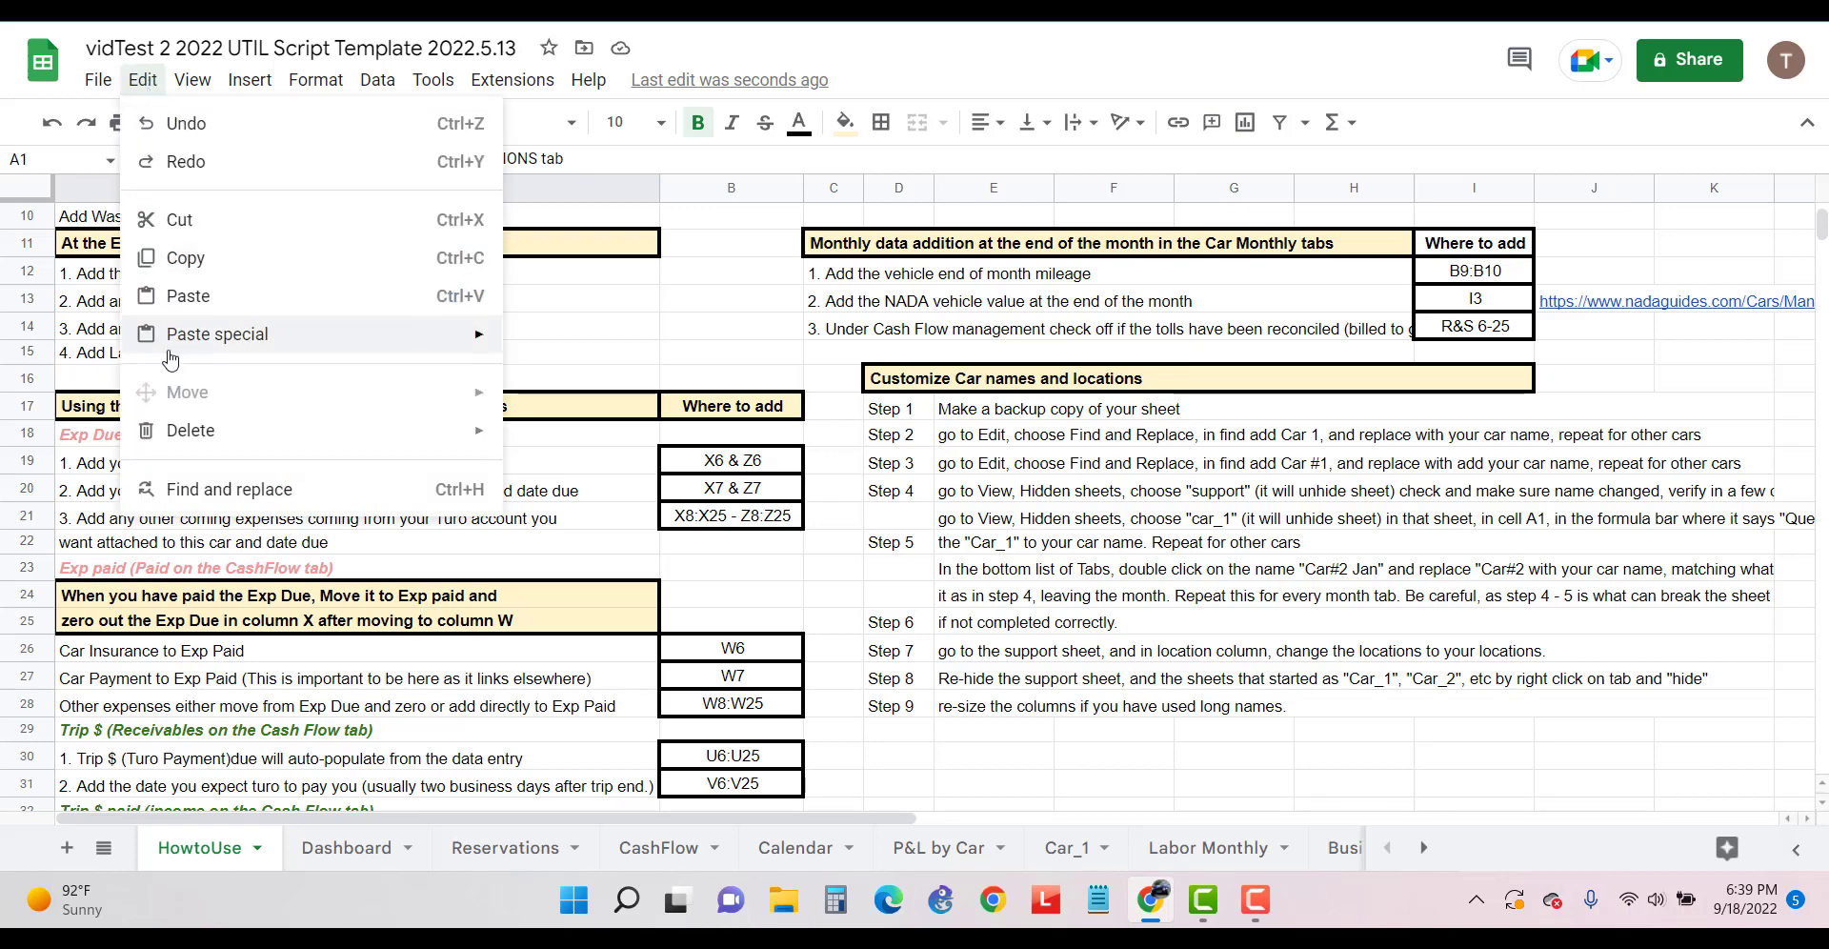
pyautogui.click(194, 491)
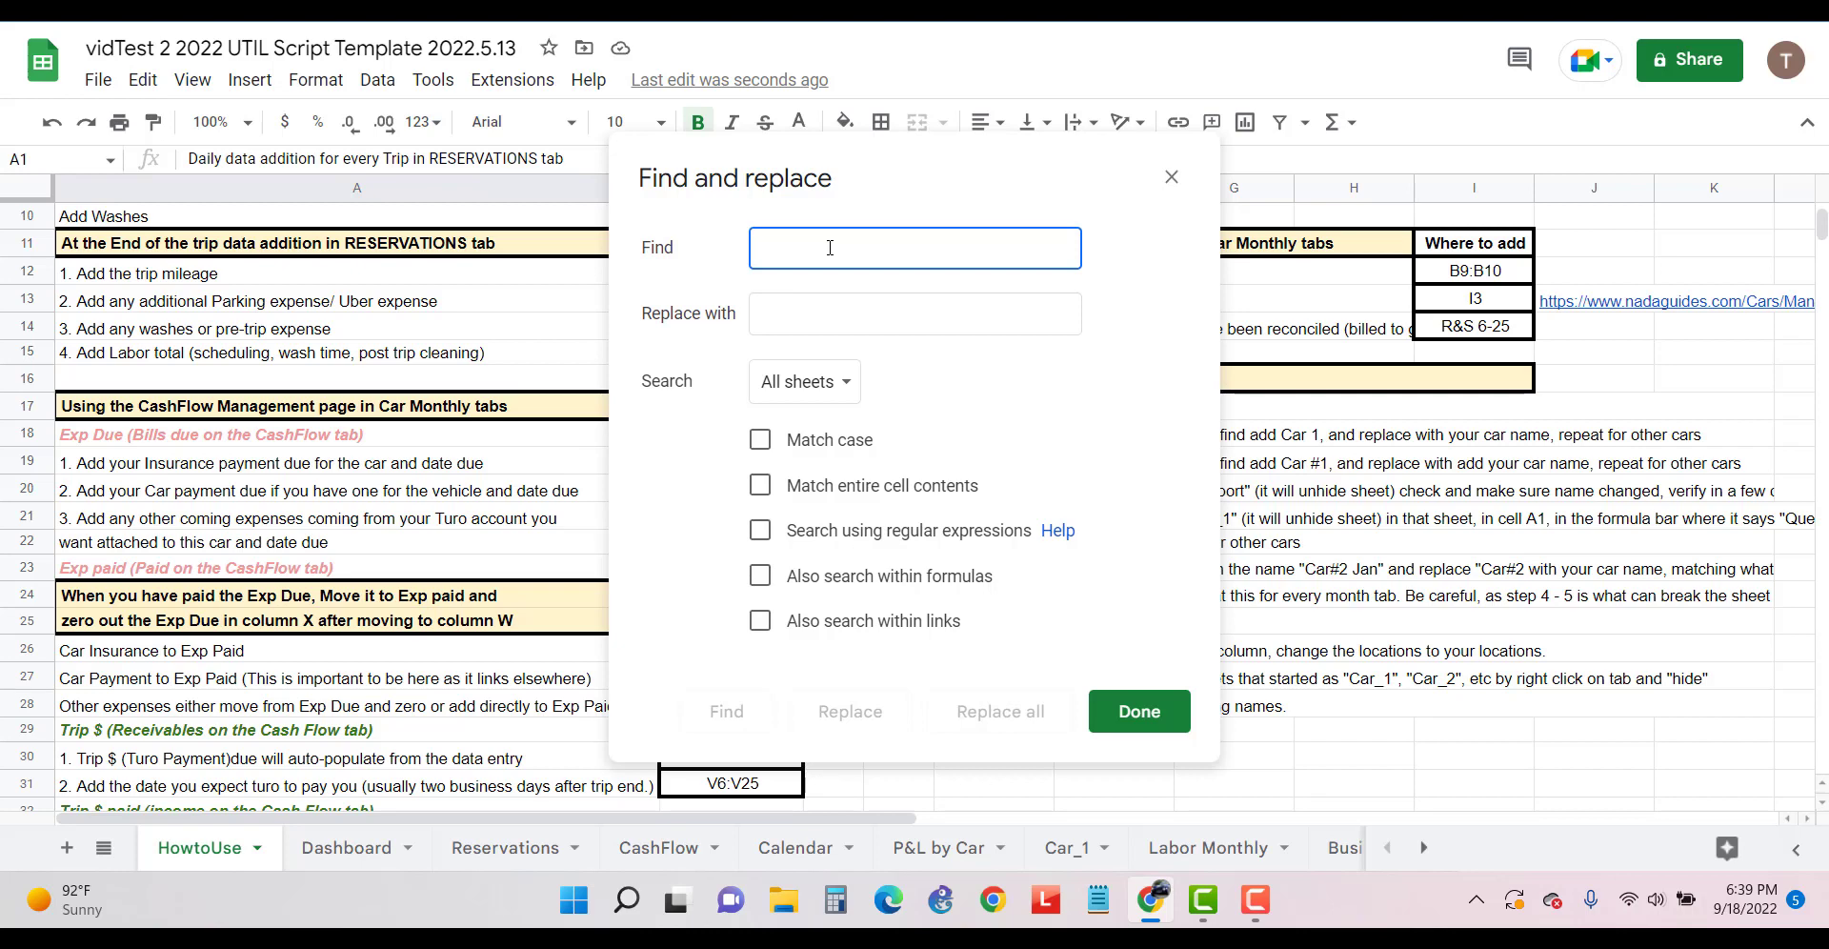
pyautogui.click(341, 847)
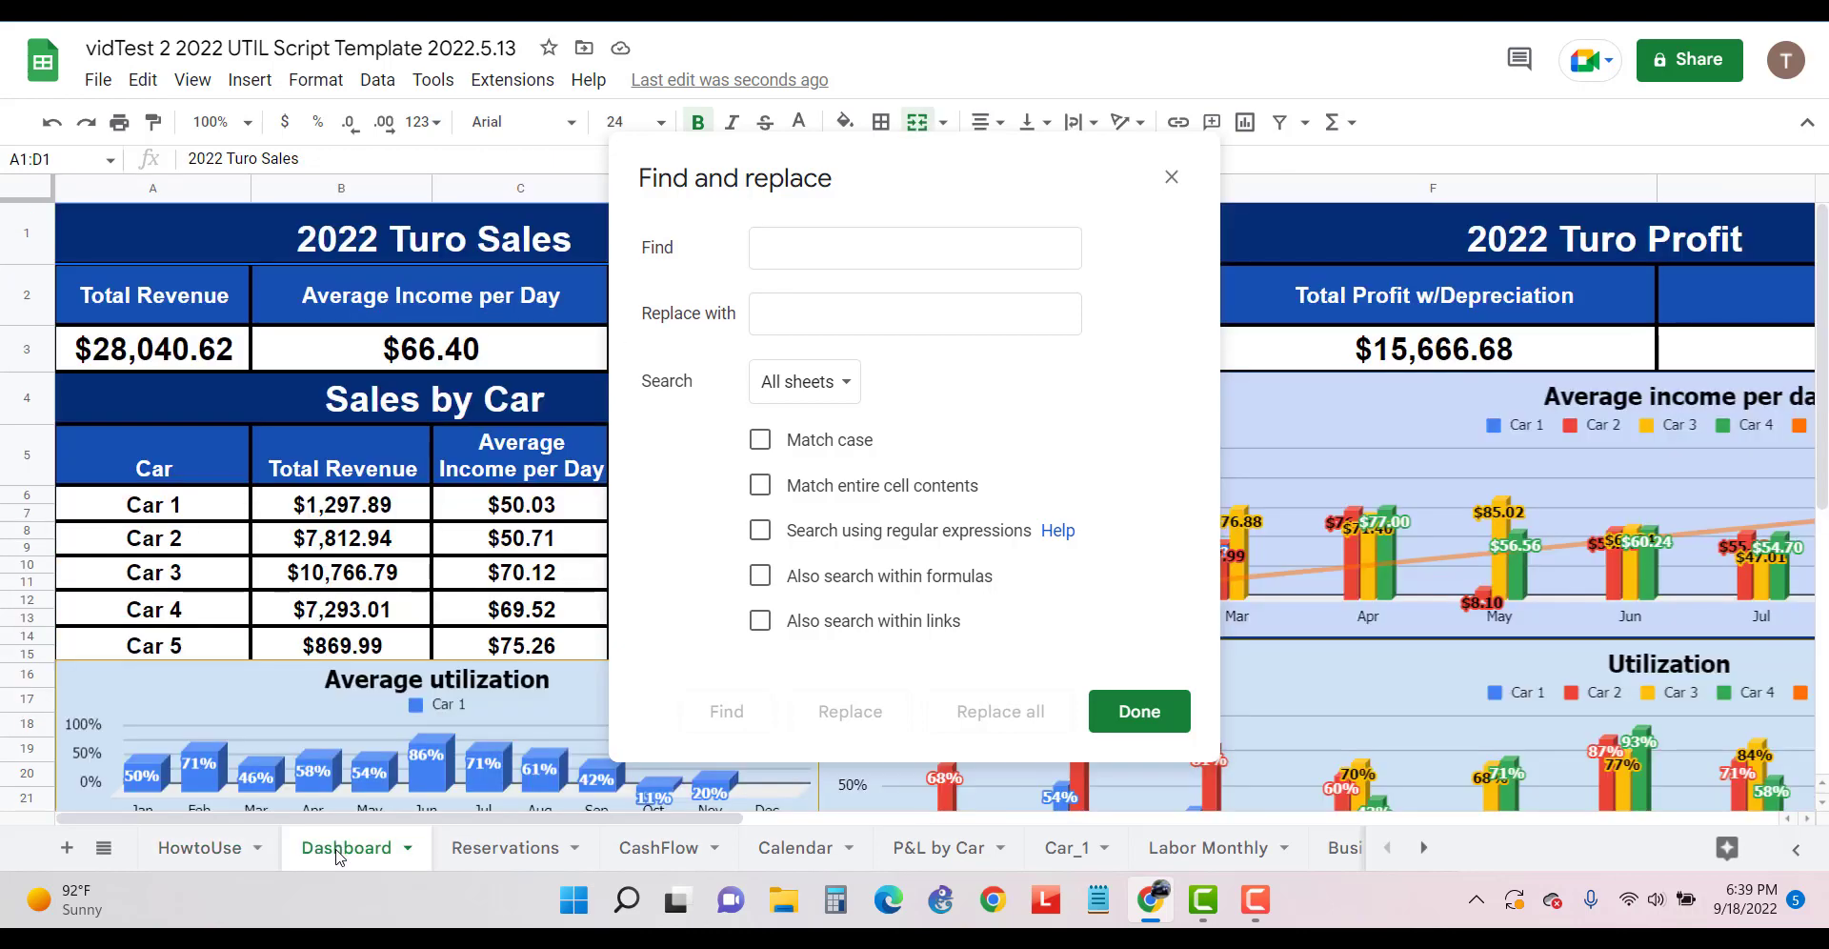
pyautogui.click(797, 249)
pyautogui.click(213, 516)
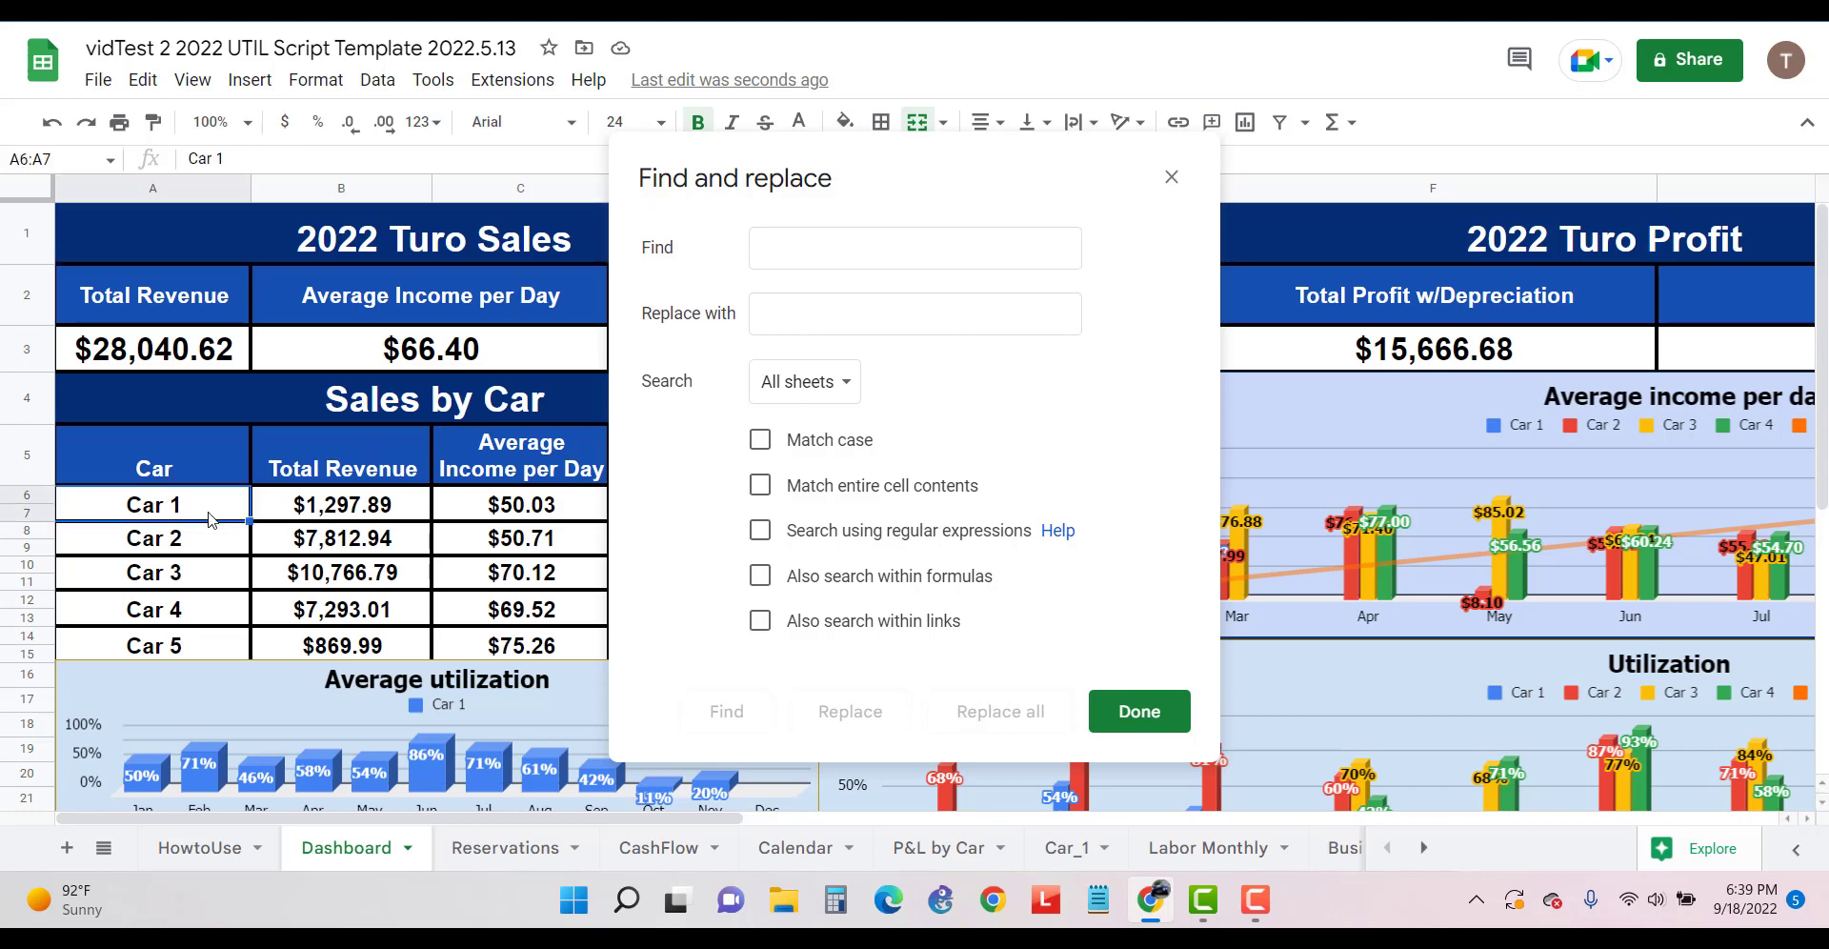
pyautogui.click(810, 246)
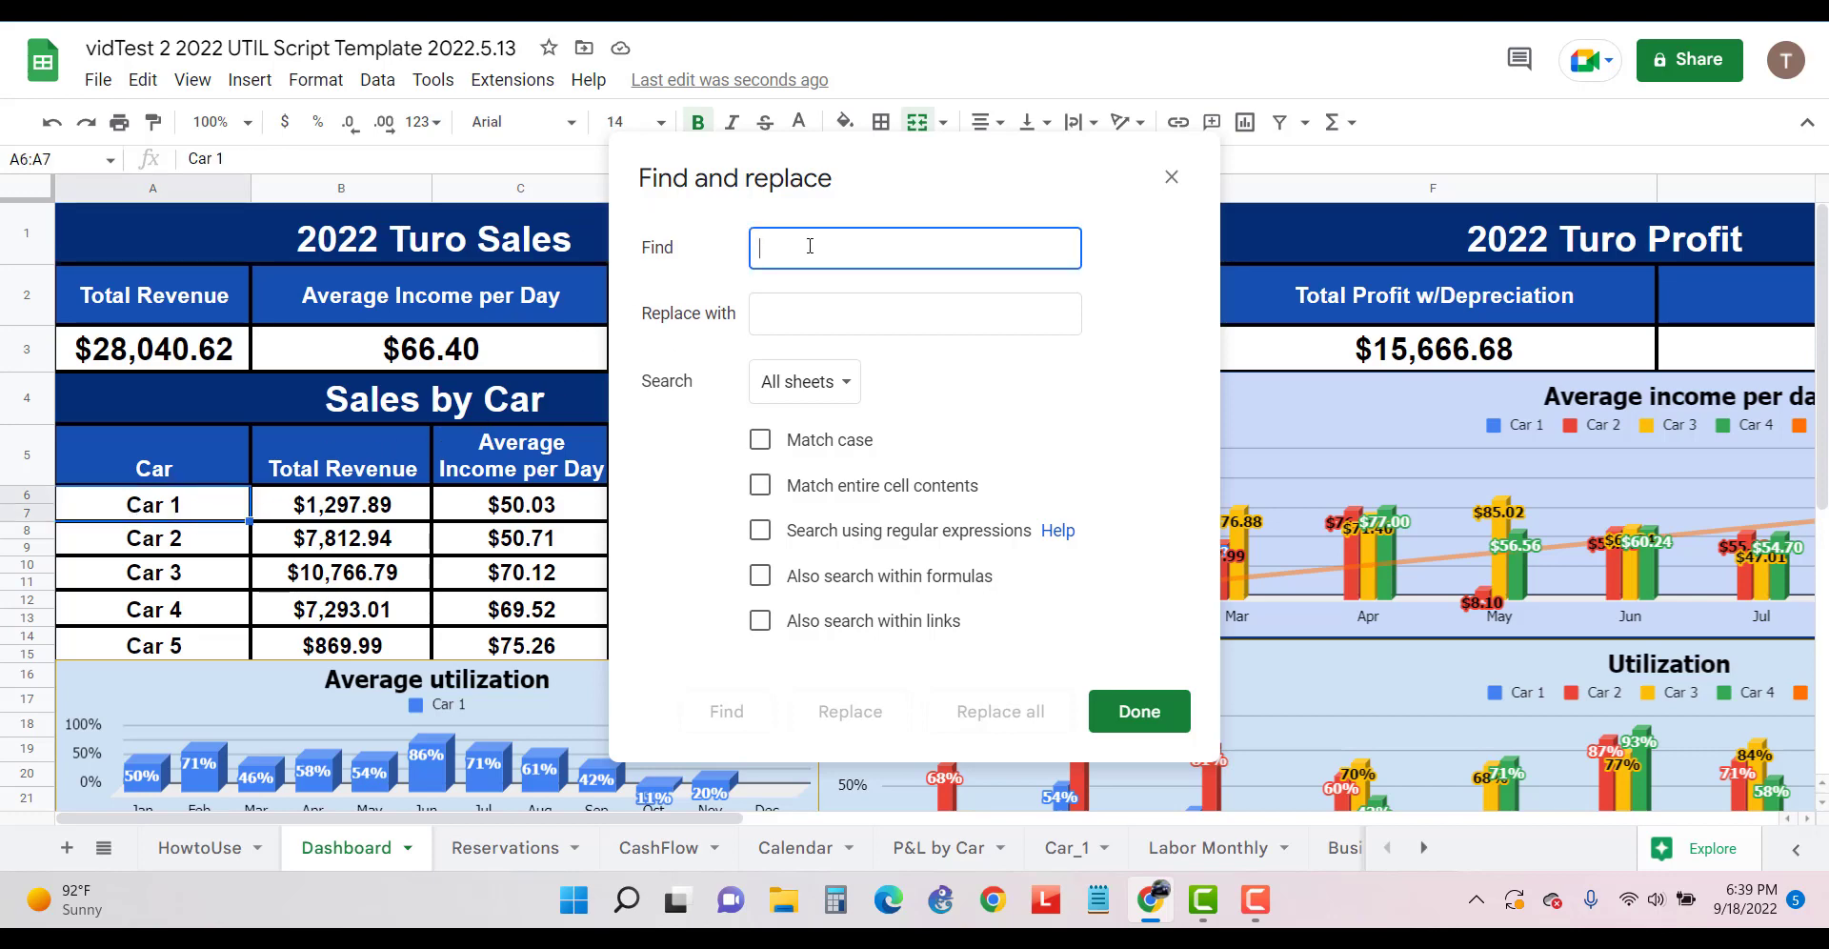
pyautogui.write('C')
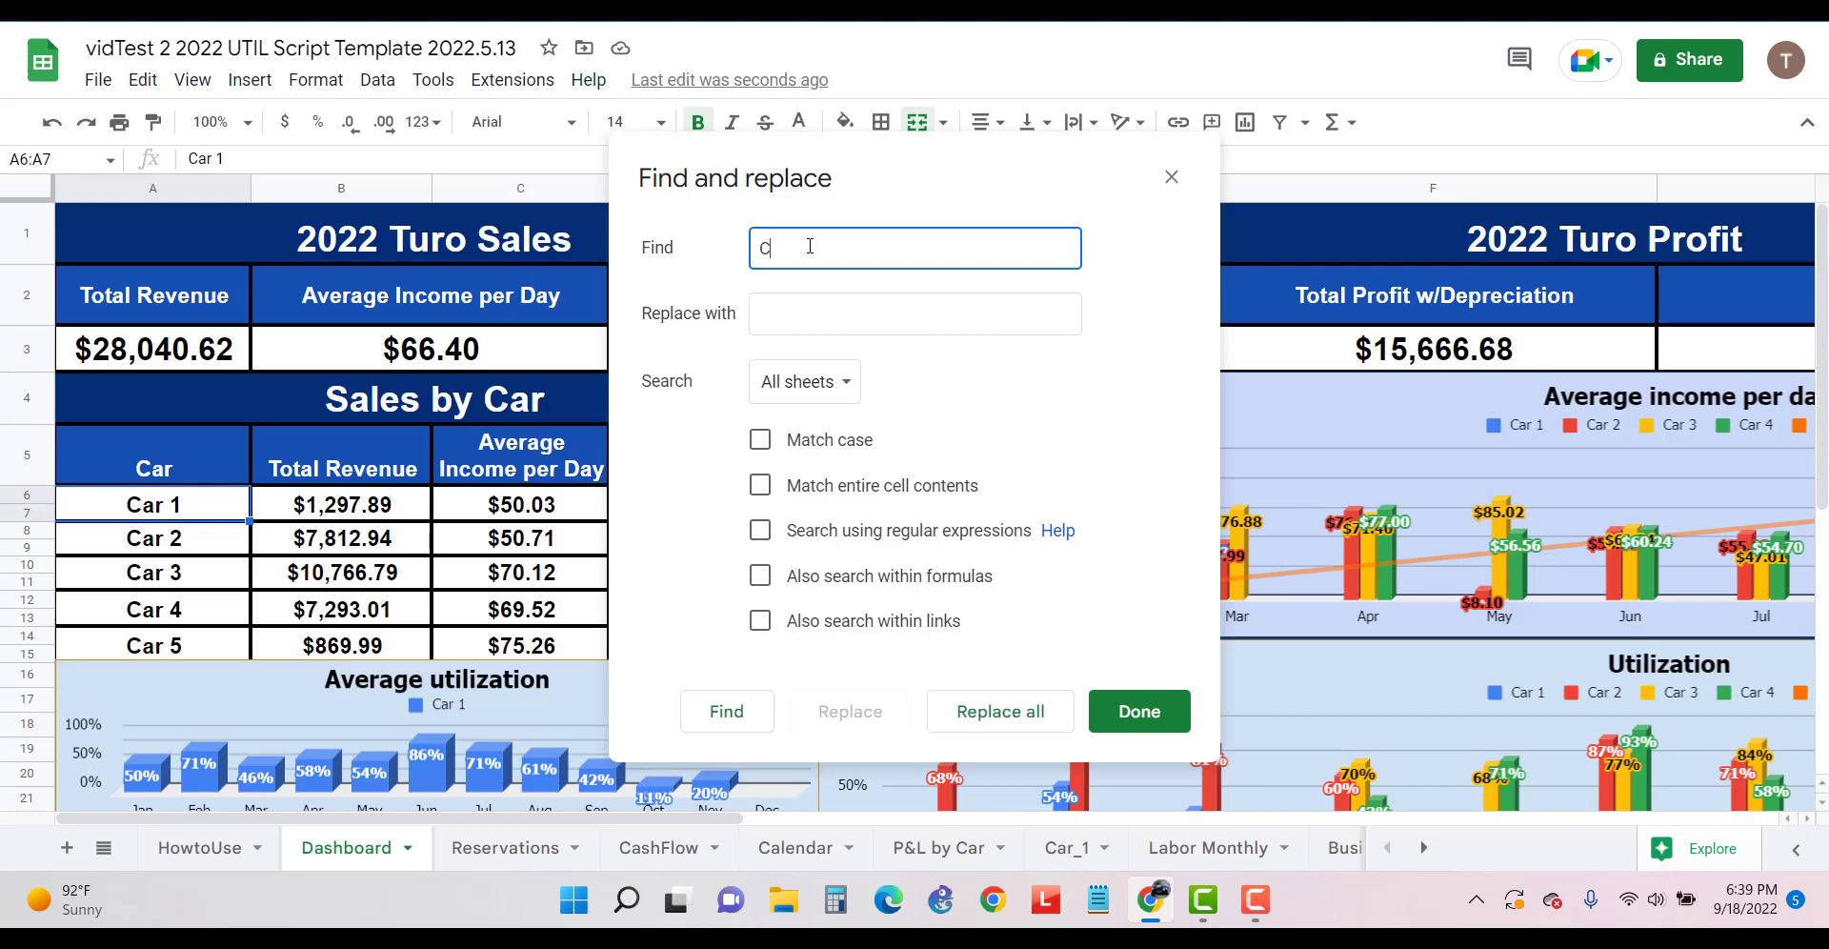
pyautogui.write('ar 1')
pyautogui.press('Tab')
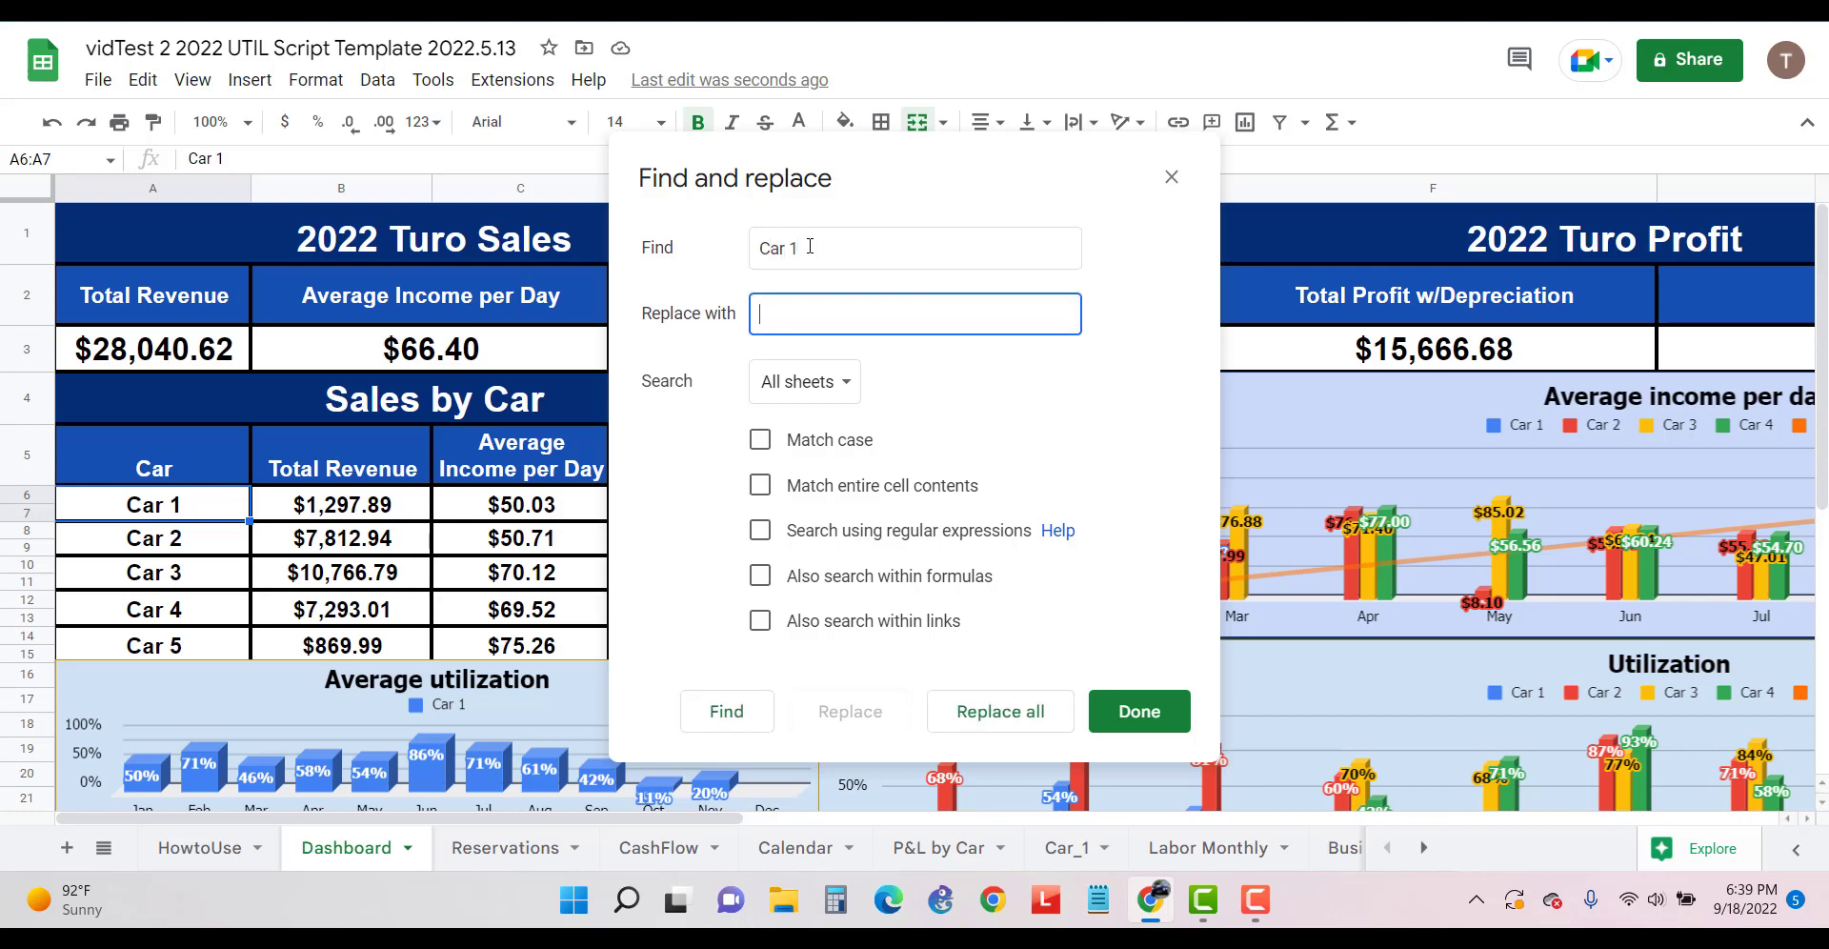
# Set the replacement text to "BMW Z4" and find occurrences of "Car 1" across all sheets
pyautogui.write('BMWz')
pyautogui.press('BackSpace')
pyautogui.write('Z')
pyautogui.write('4')
pyautogui.press('BackSpace')
pyautogui.press('BackSpace')
pyautogui.write('Z$')
pyautogui.click(728, 718)
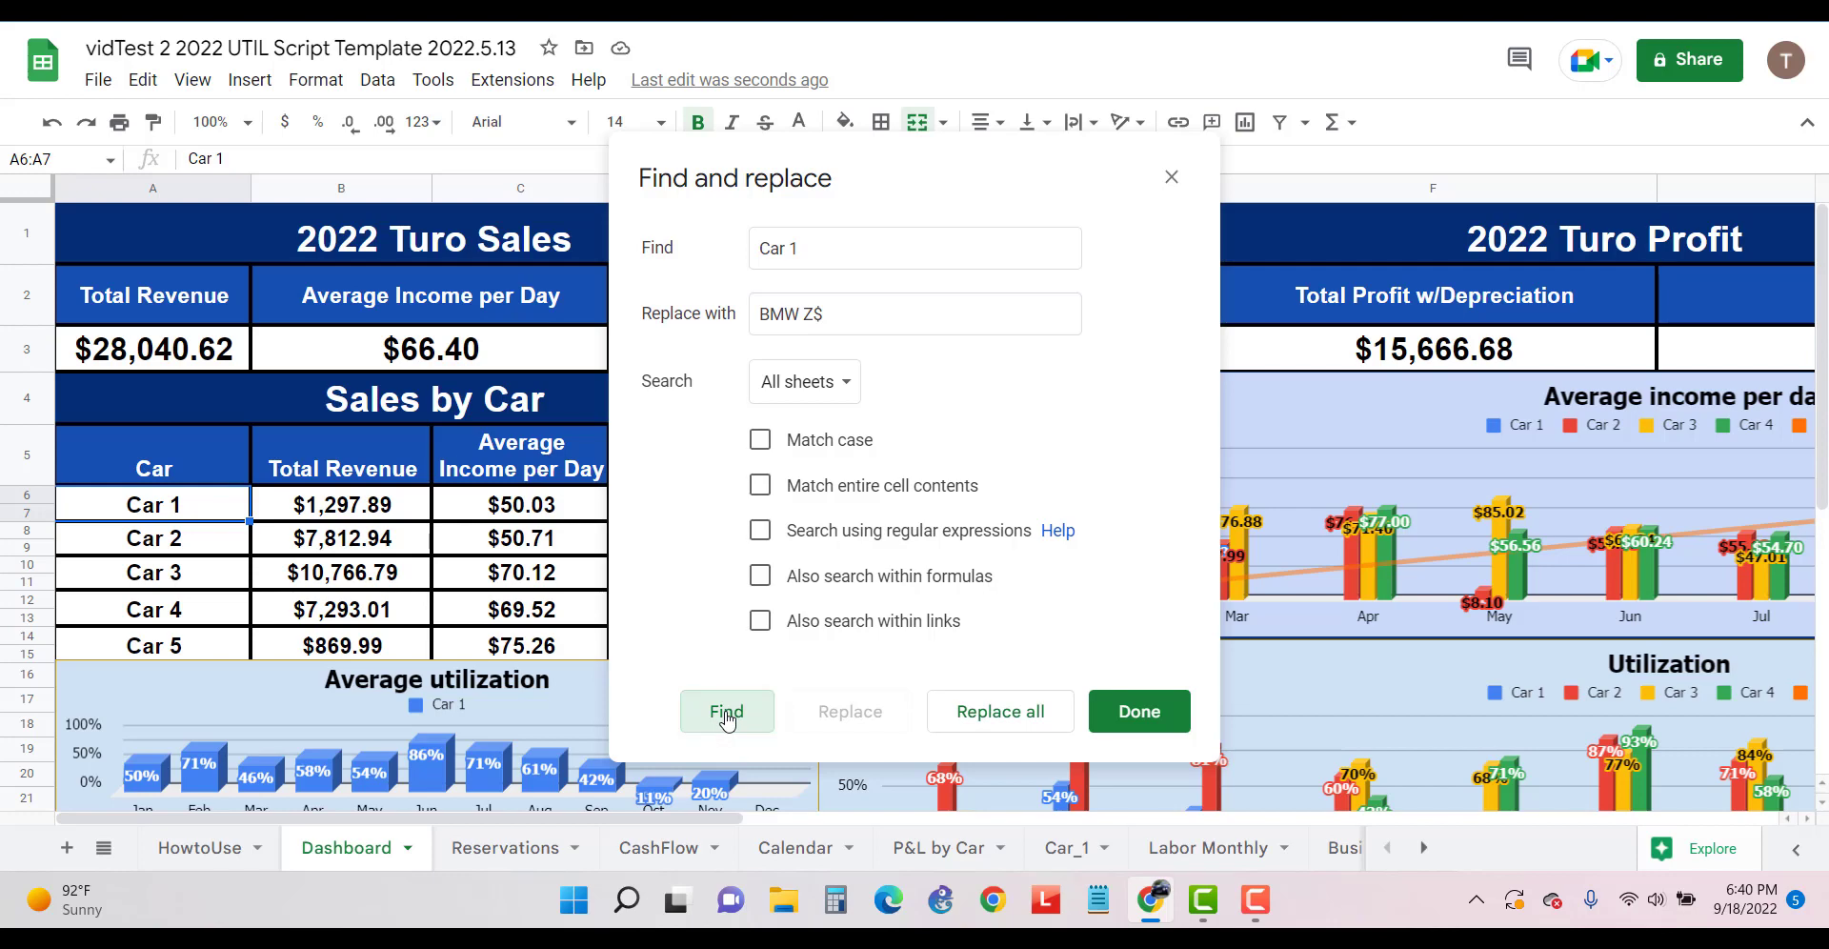
pyautogui.click(727, 716)
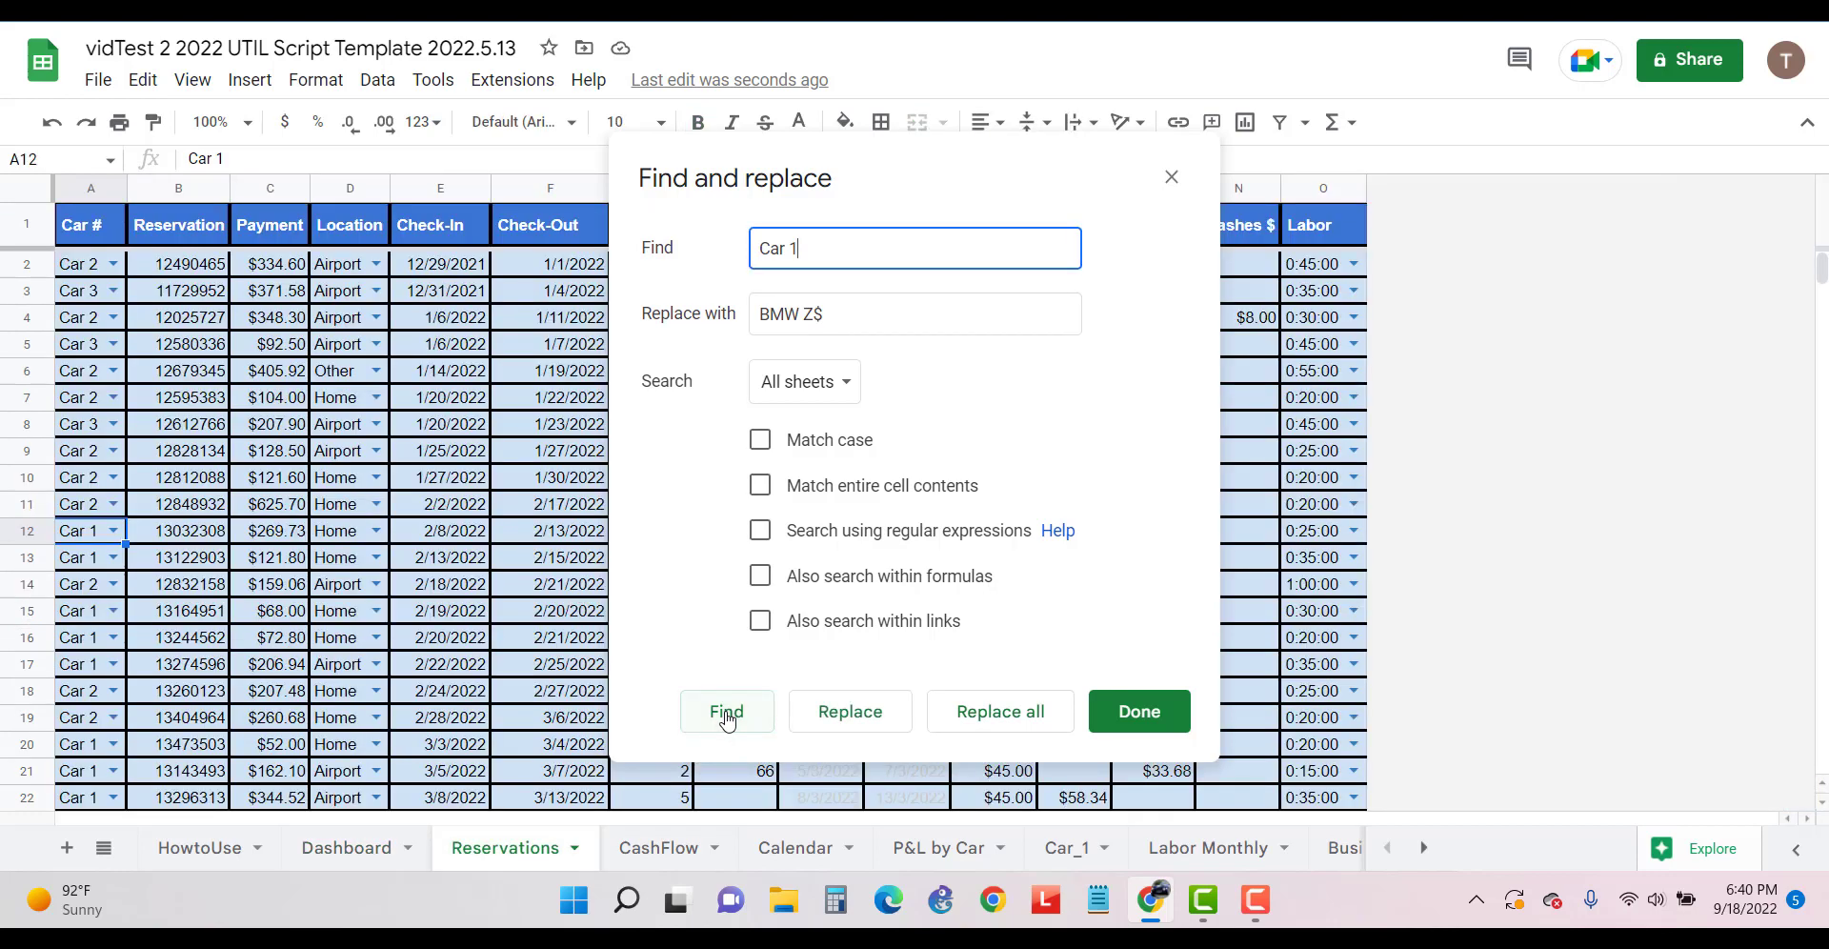
pyautogui.click(846, 314)
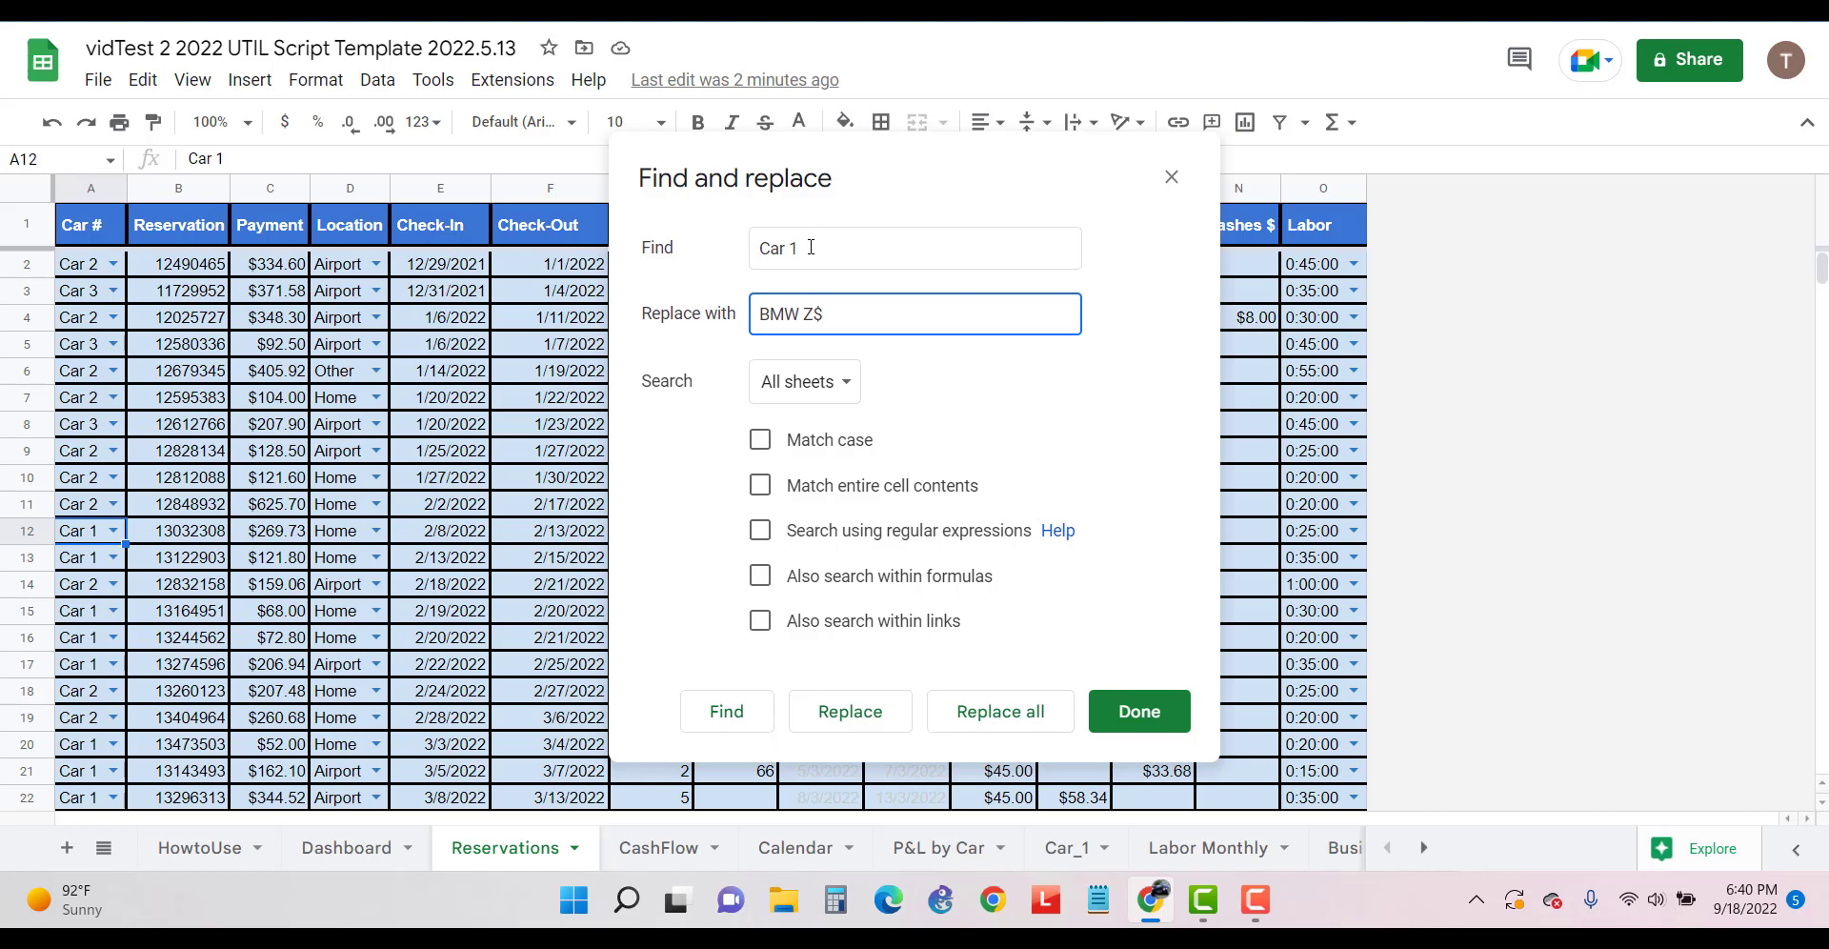
pyautogui.press('BackSpace')
pyautogui.write('4')
pyautogui.click(739, 724)
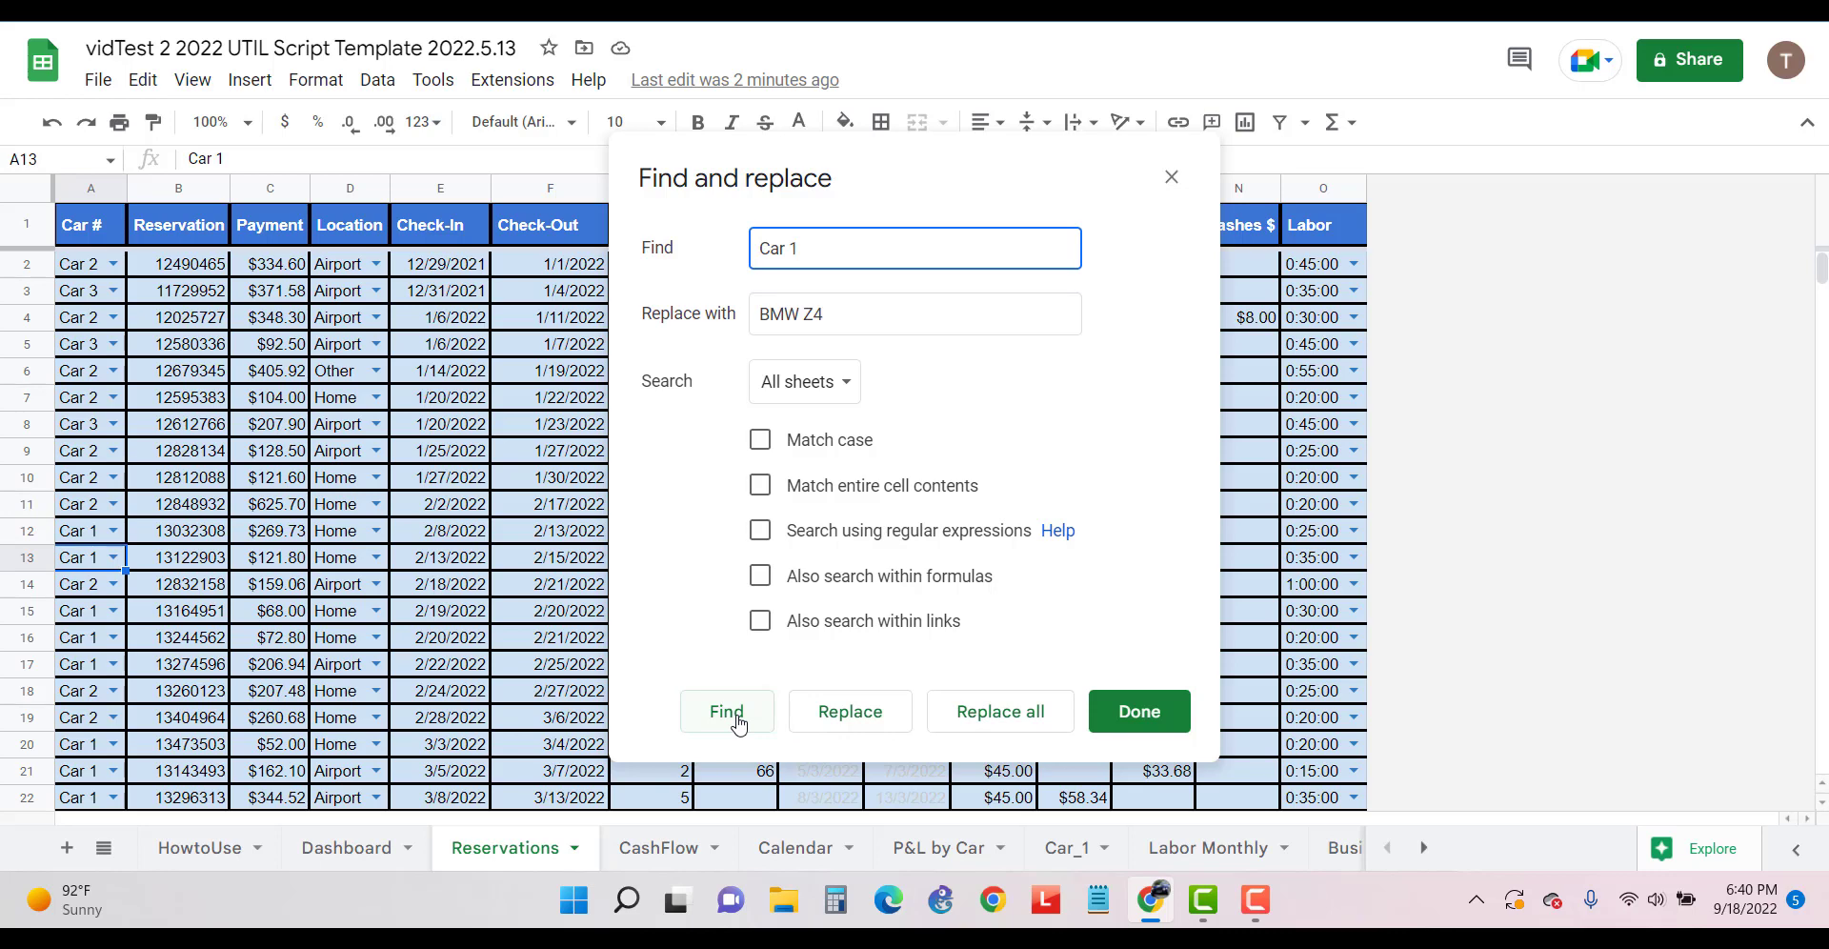
# Check the Dashboard and Reservations sheets for the old car name and find the next "Car 1" match
pyautogui.click(321, 851)
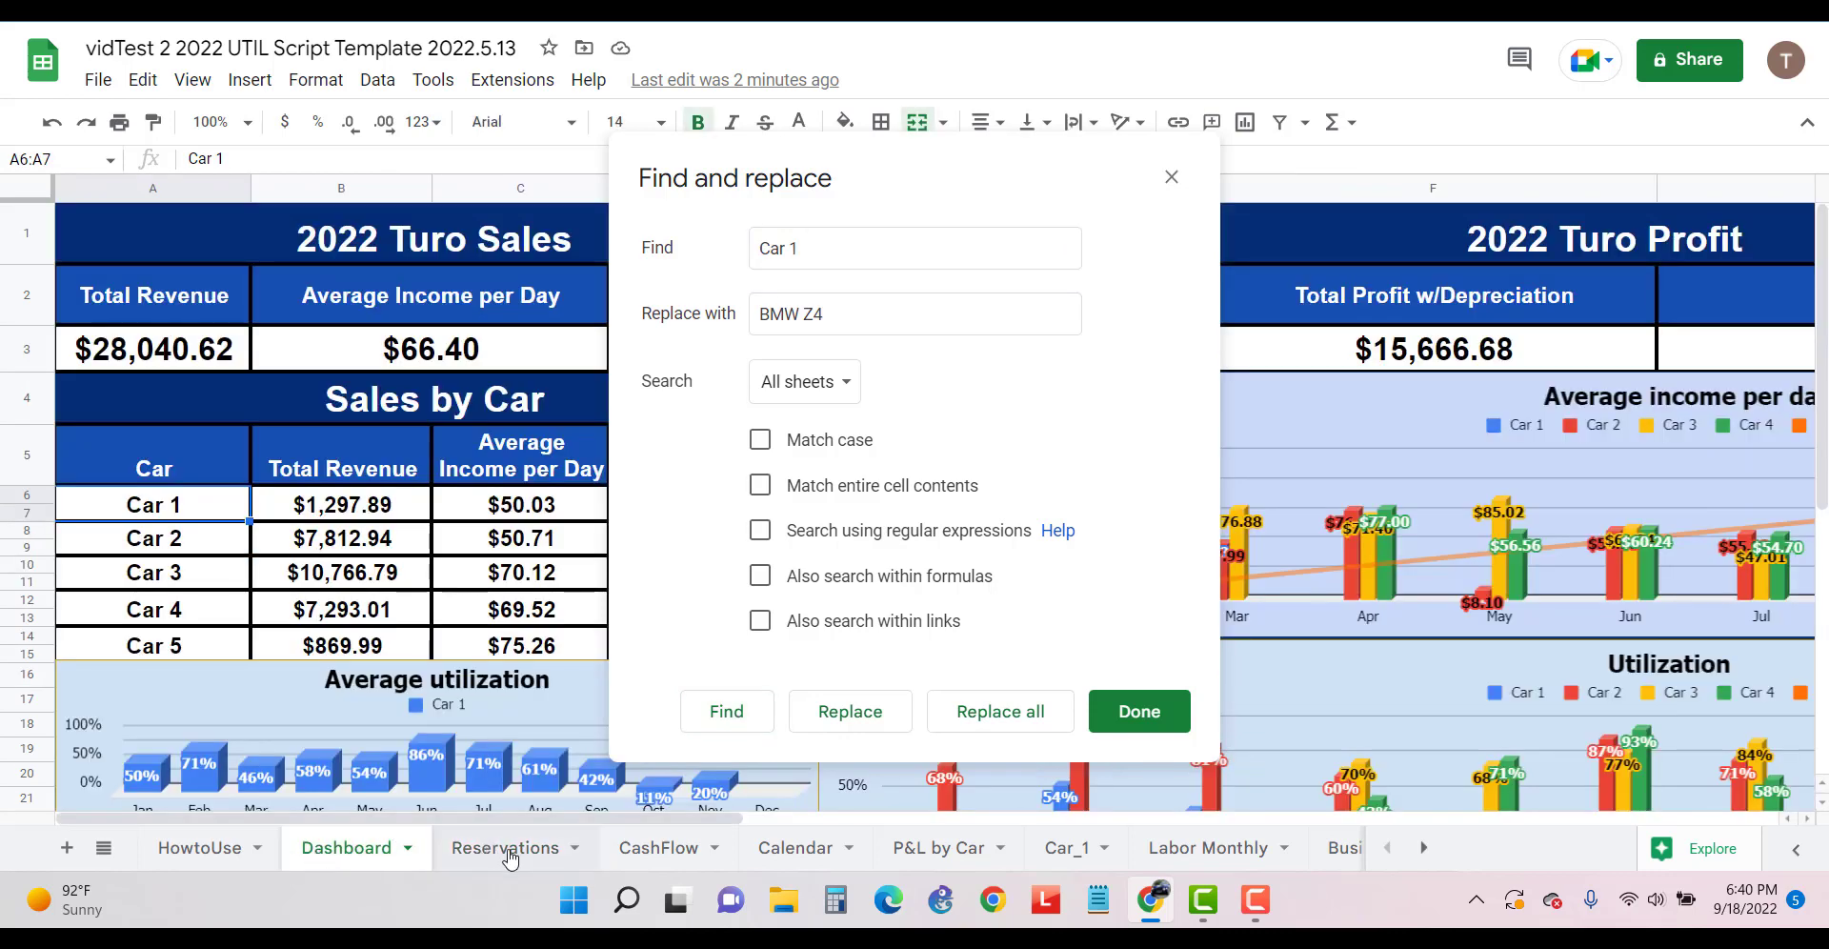
pyautogui.click(509, 854)
pyautogui.click(350, 847)
pyautogui.click(724, 716)
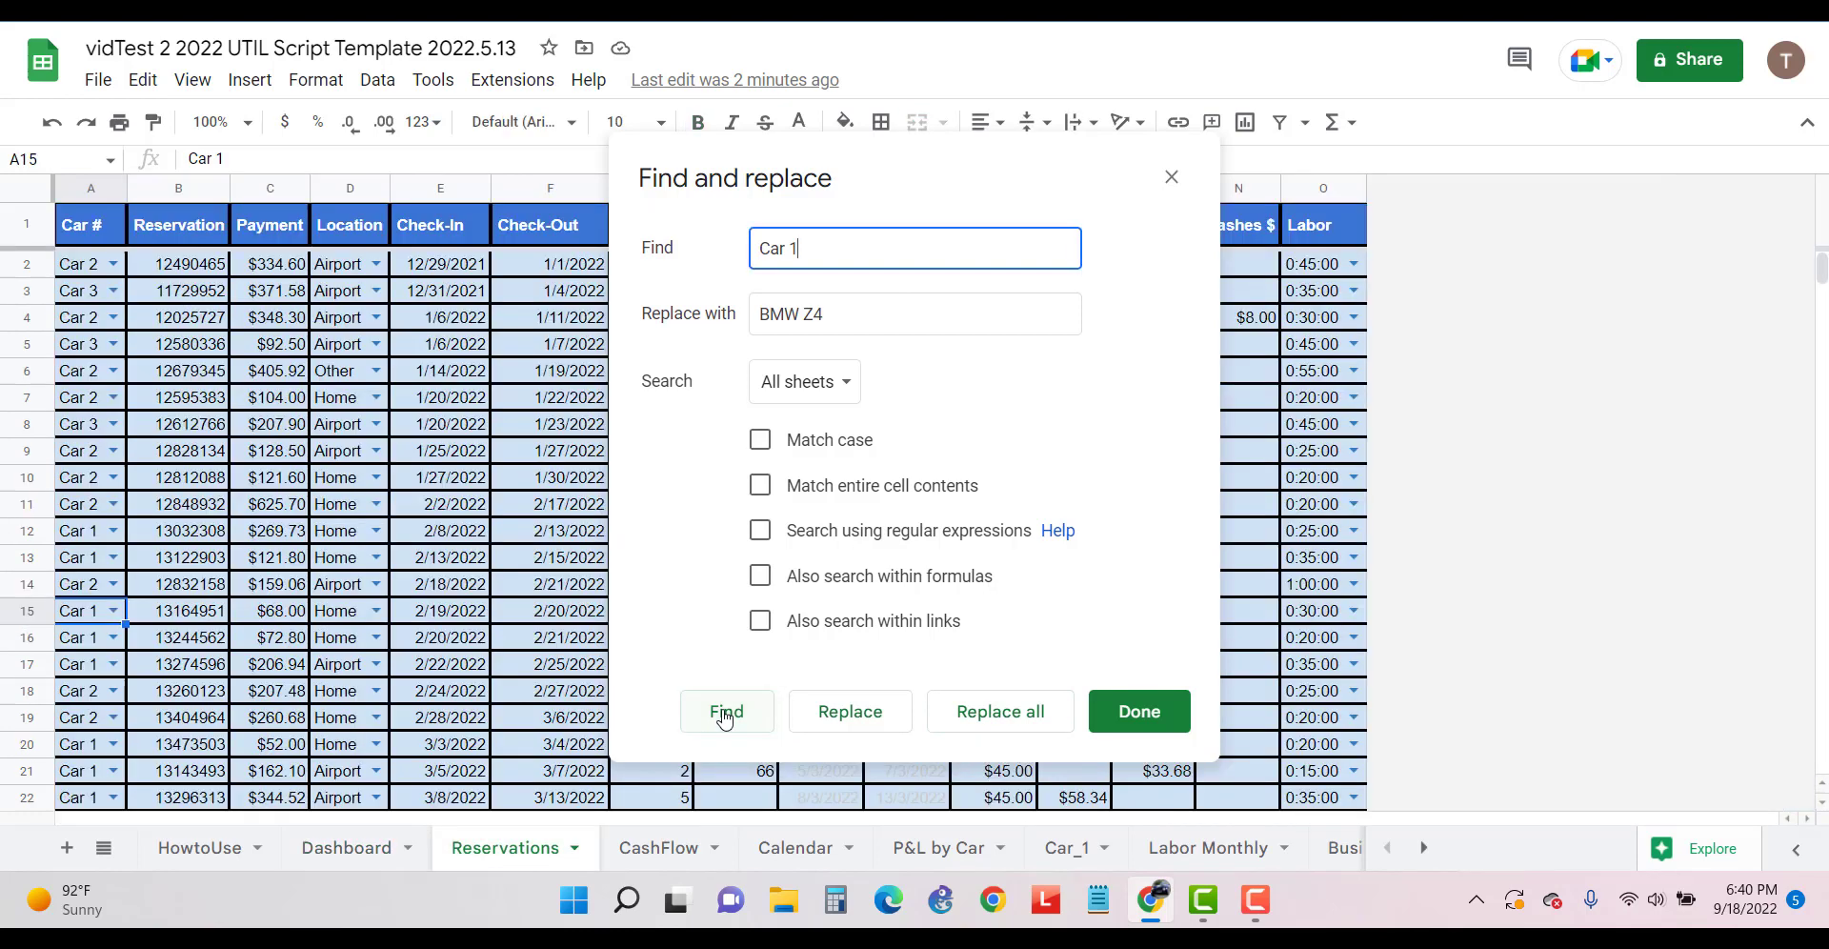
# Replace every "Car 1" with "BMW Z4" in all sheets, allowing edits to protected ranges and suppressing the warning for 5 minutes
pyautogui.click(1003, 712)
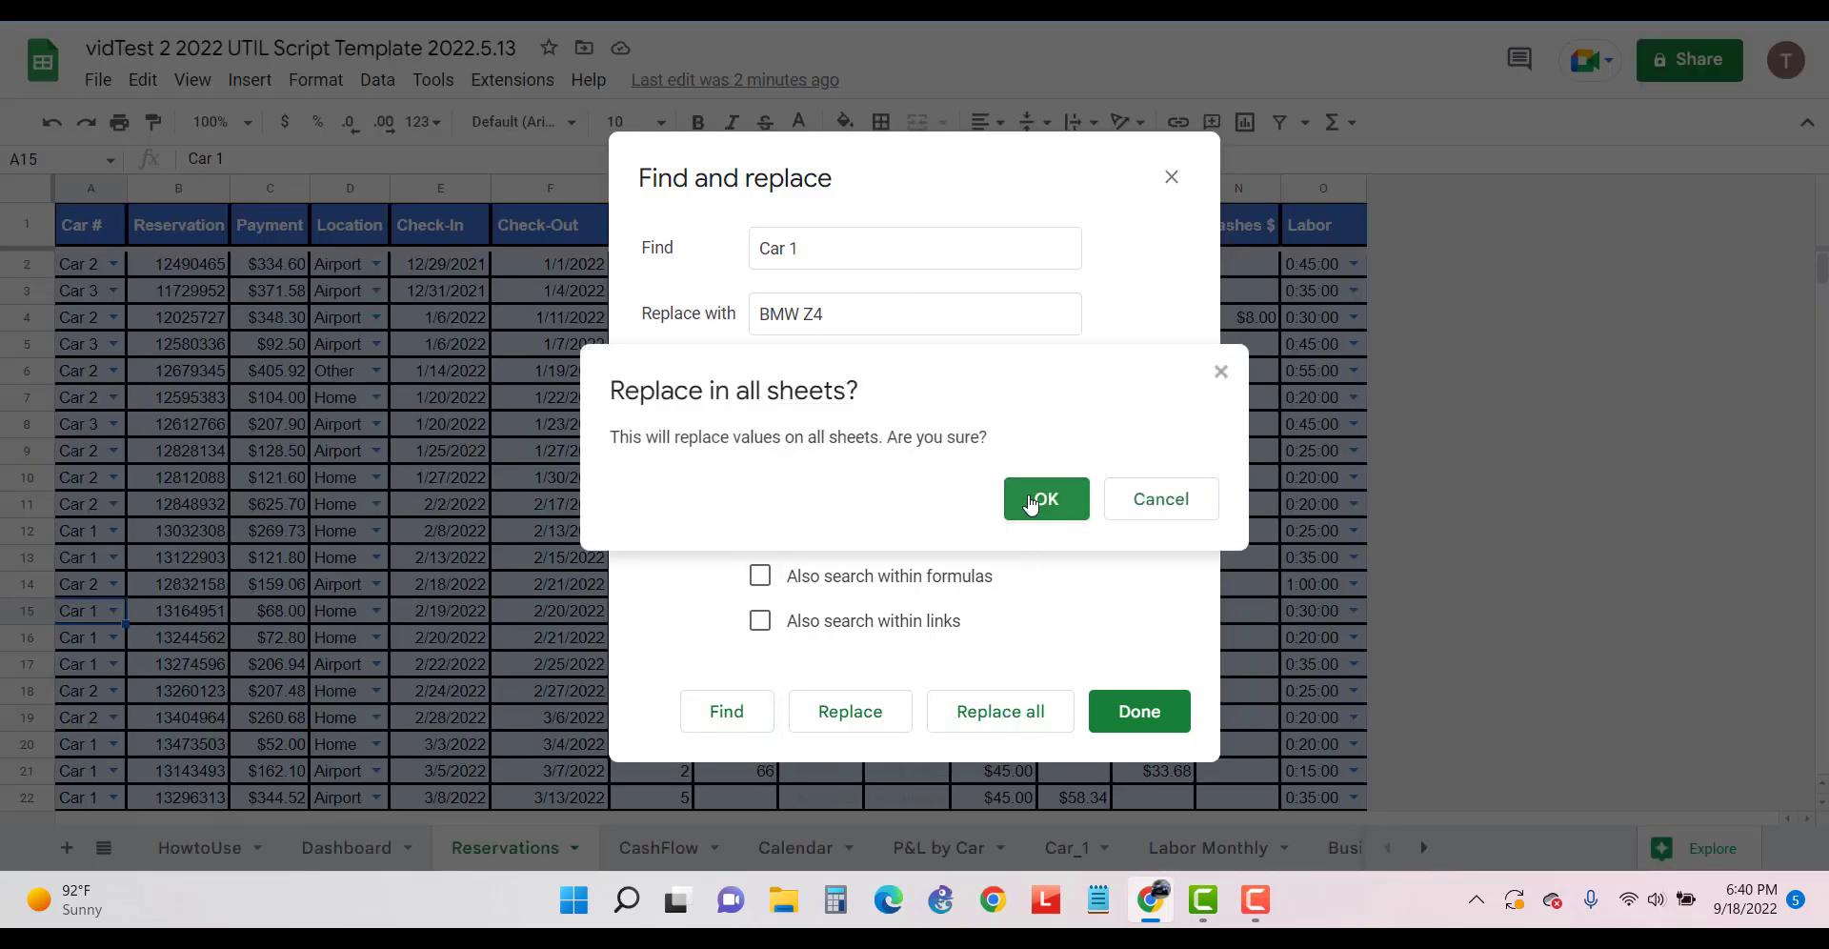
pyautogui.click(1048, 502)
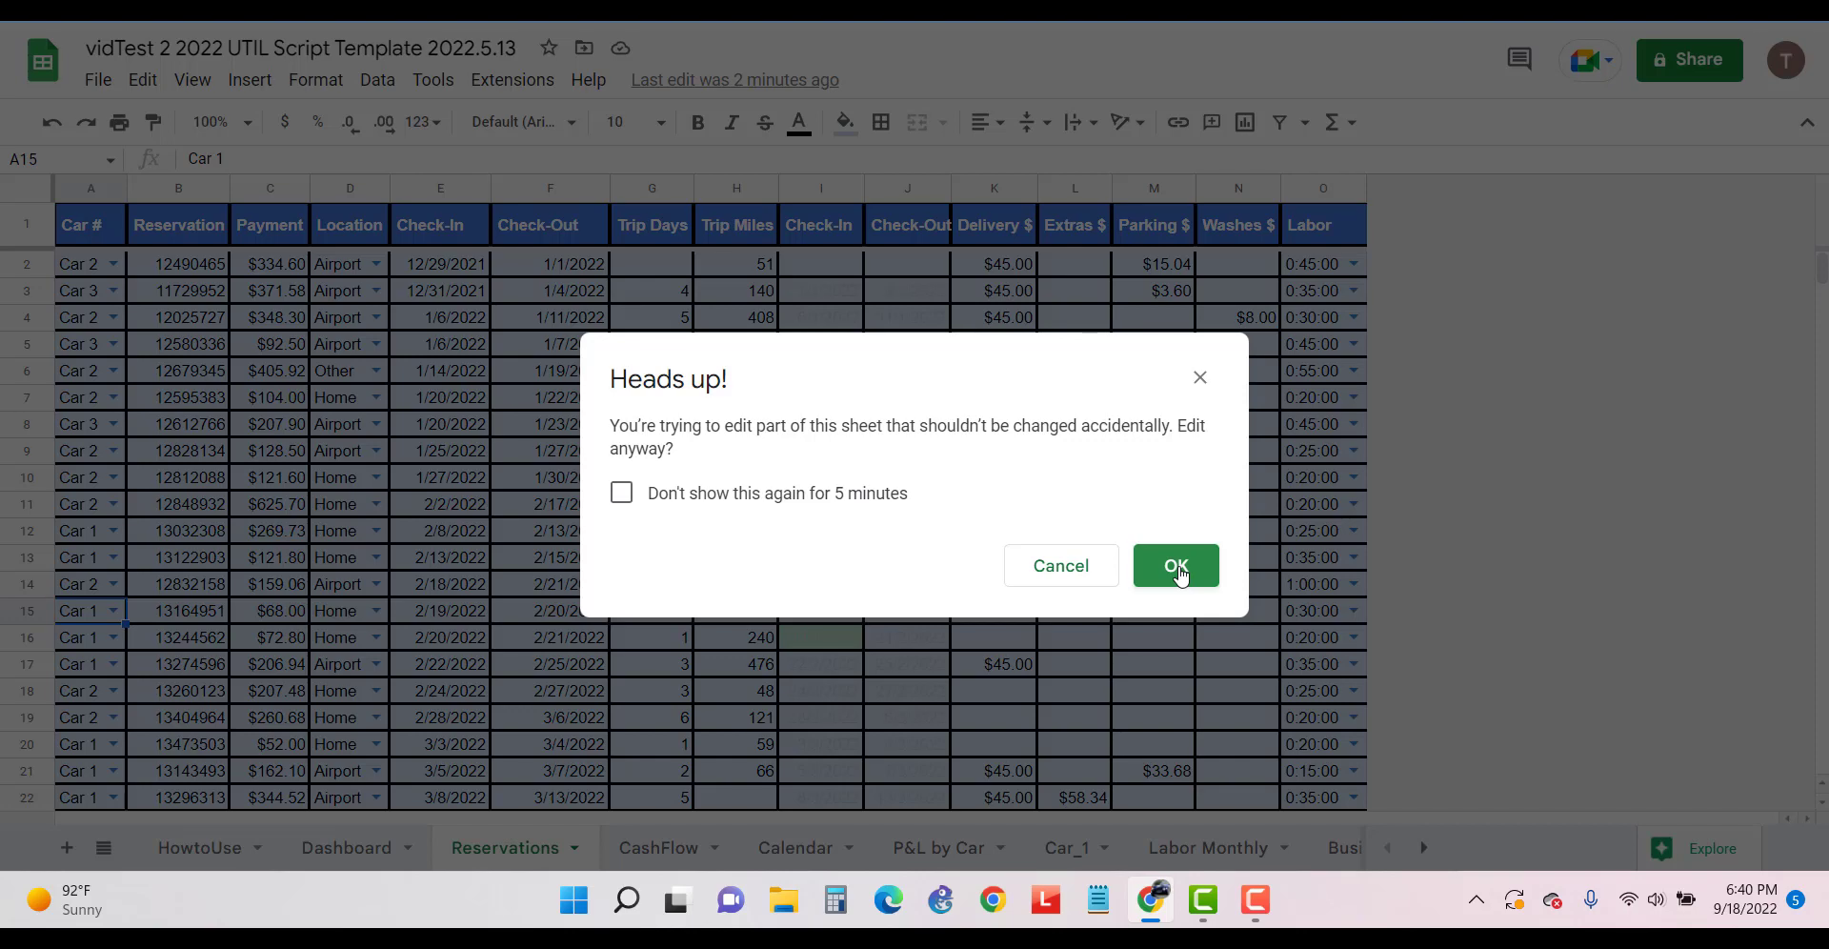
pyautogui.click(622, 491)
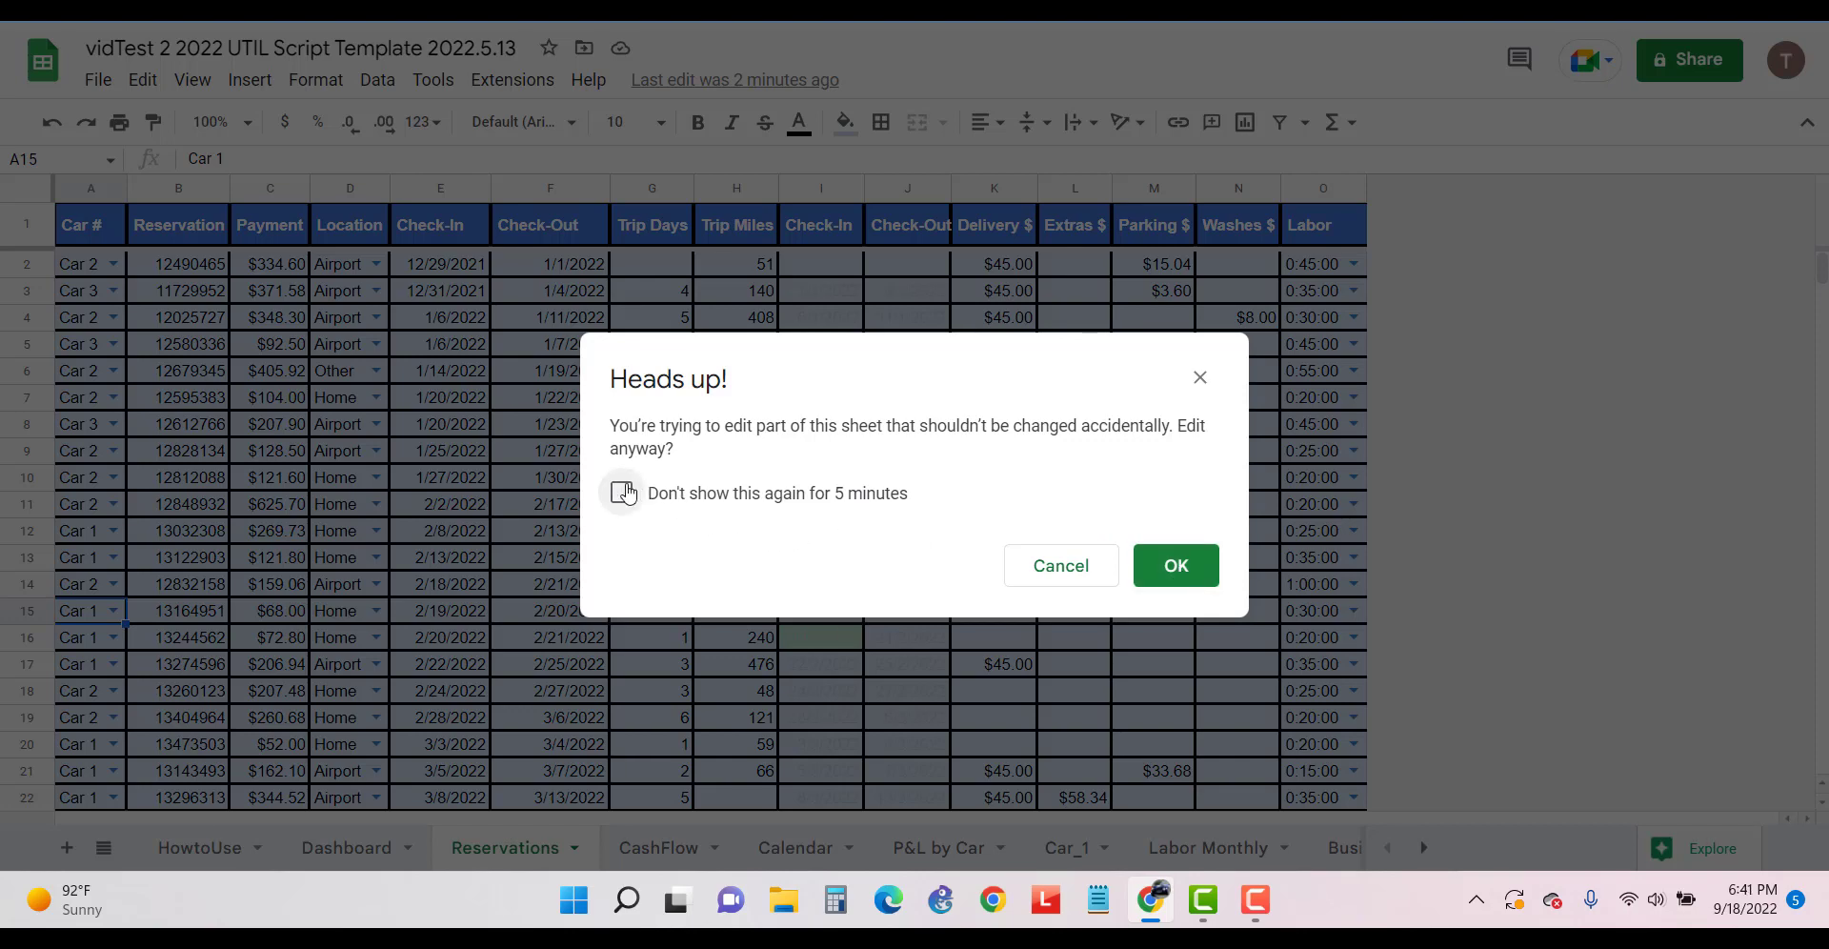
pyautogui.click(1190, 567)
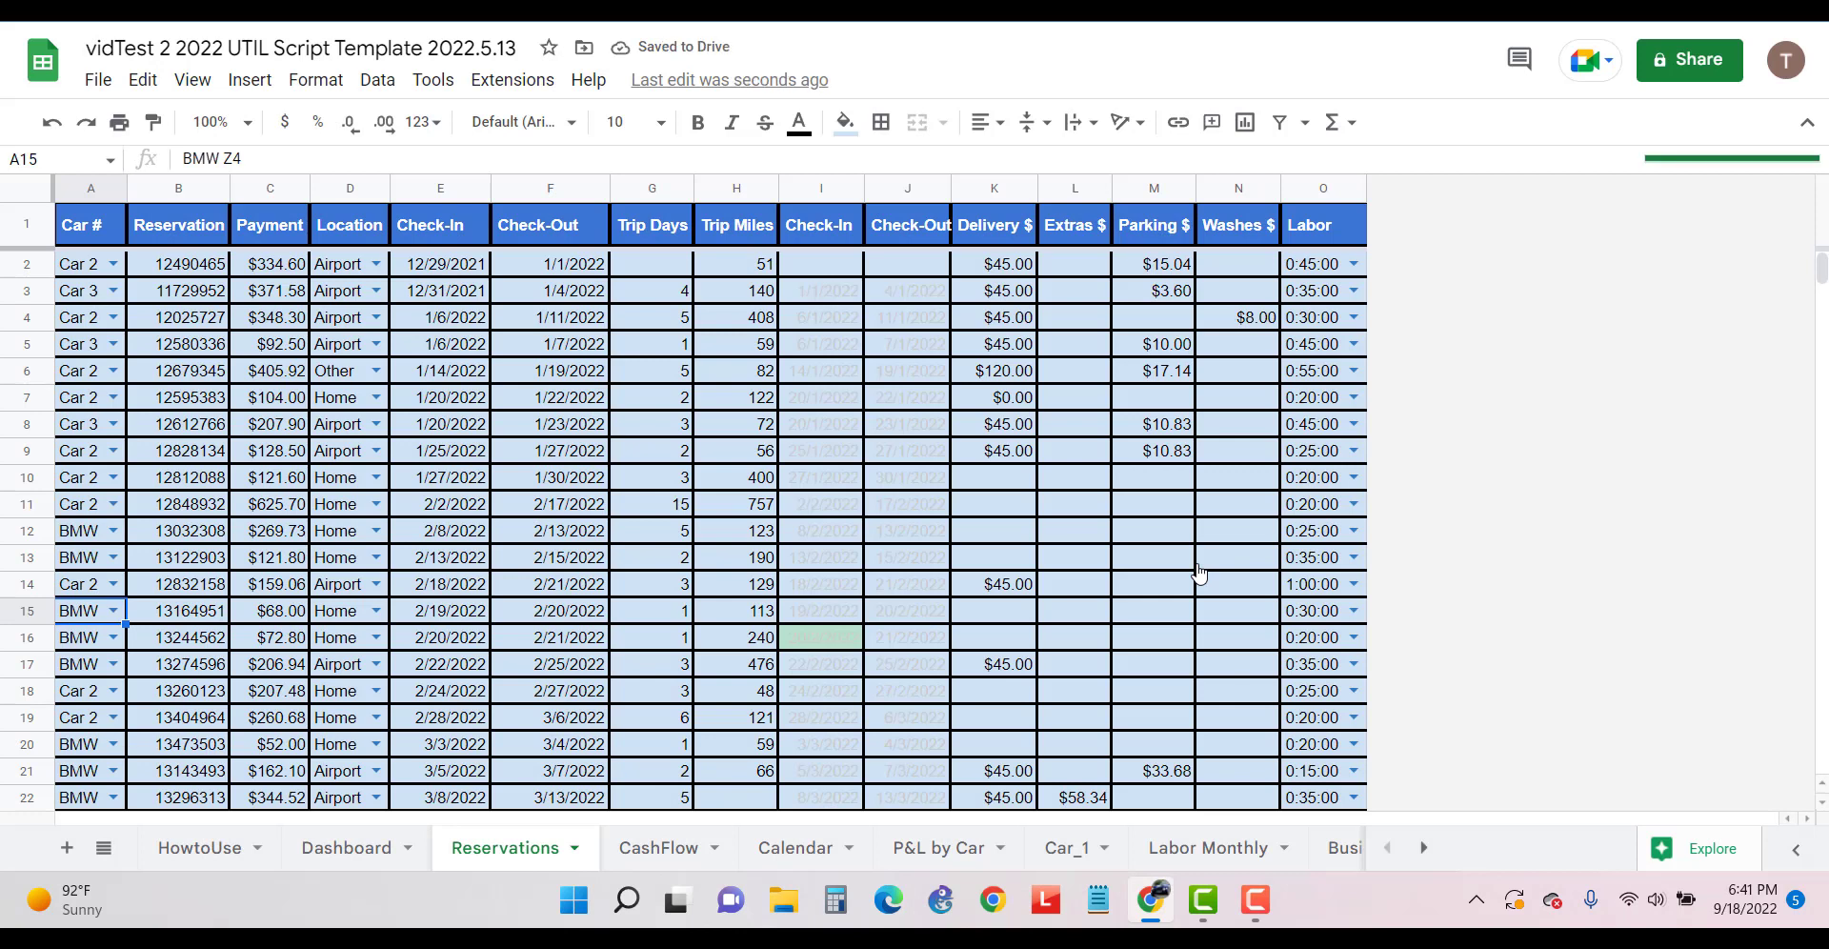
# Check the new car name on the Dashboard and widen the Car # column in Reservations to fit "BMW Z4"
pyautogui.click(340, 851)
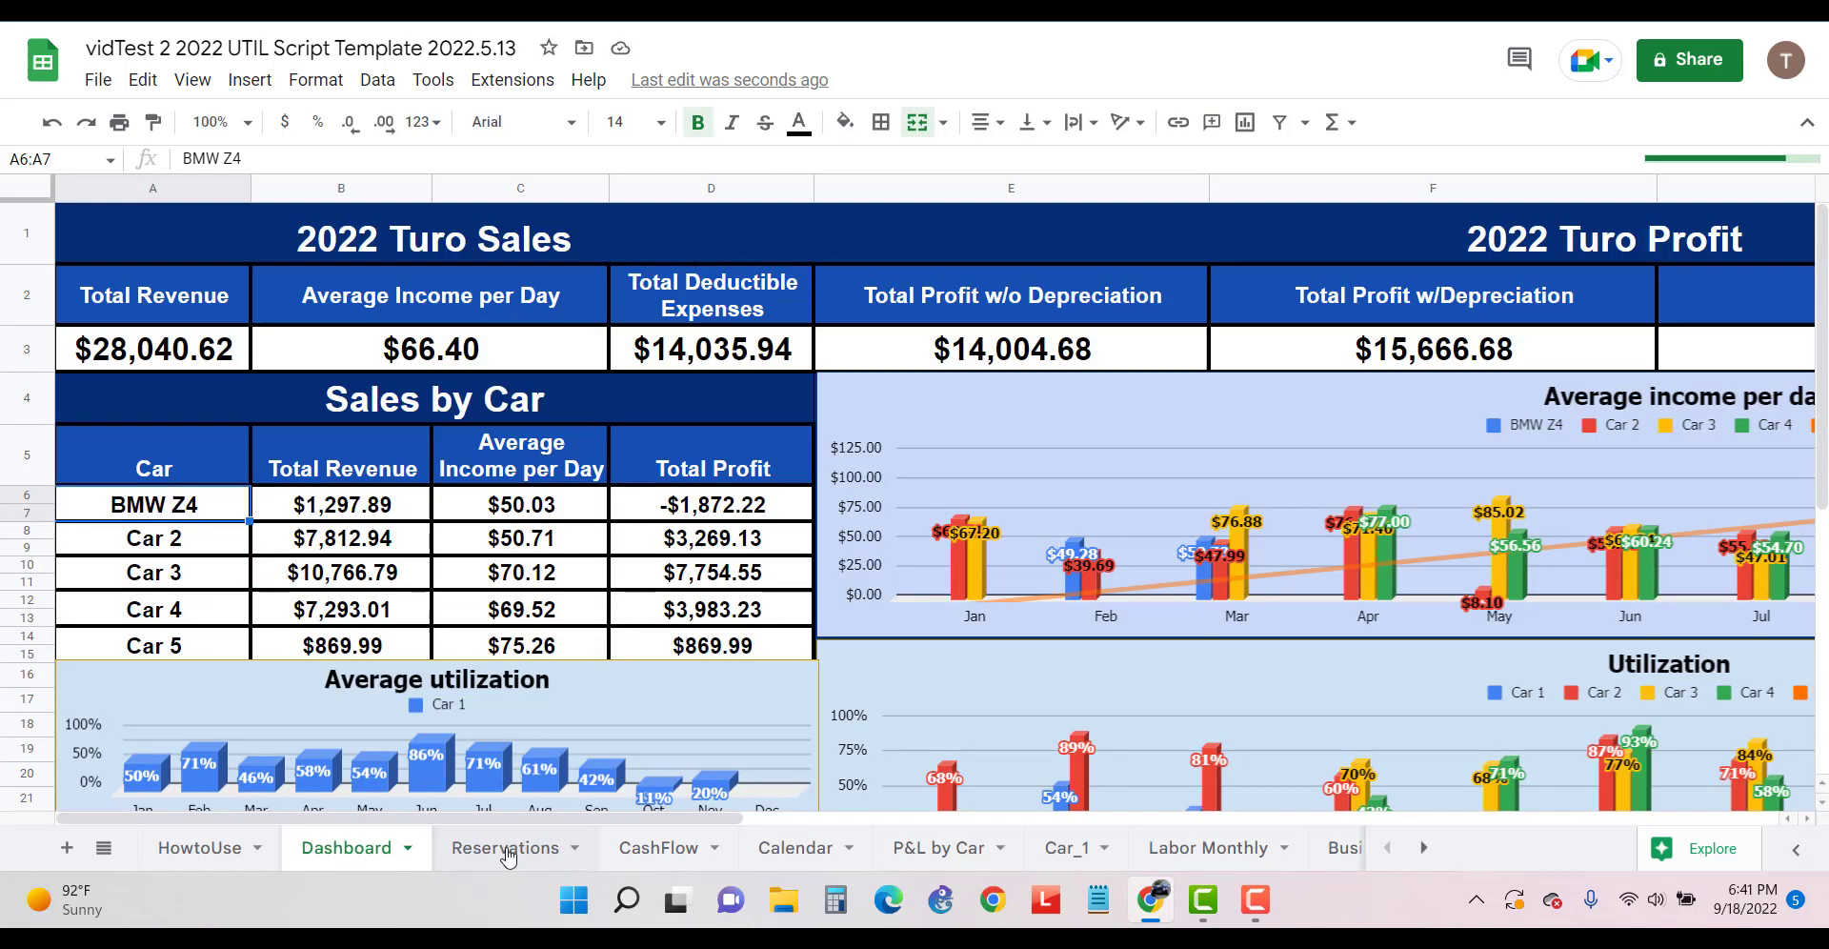
pyautogui.click(500, 848)
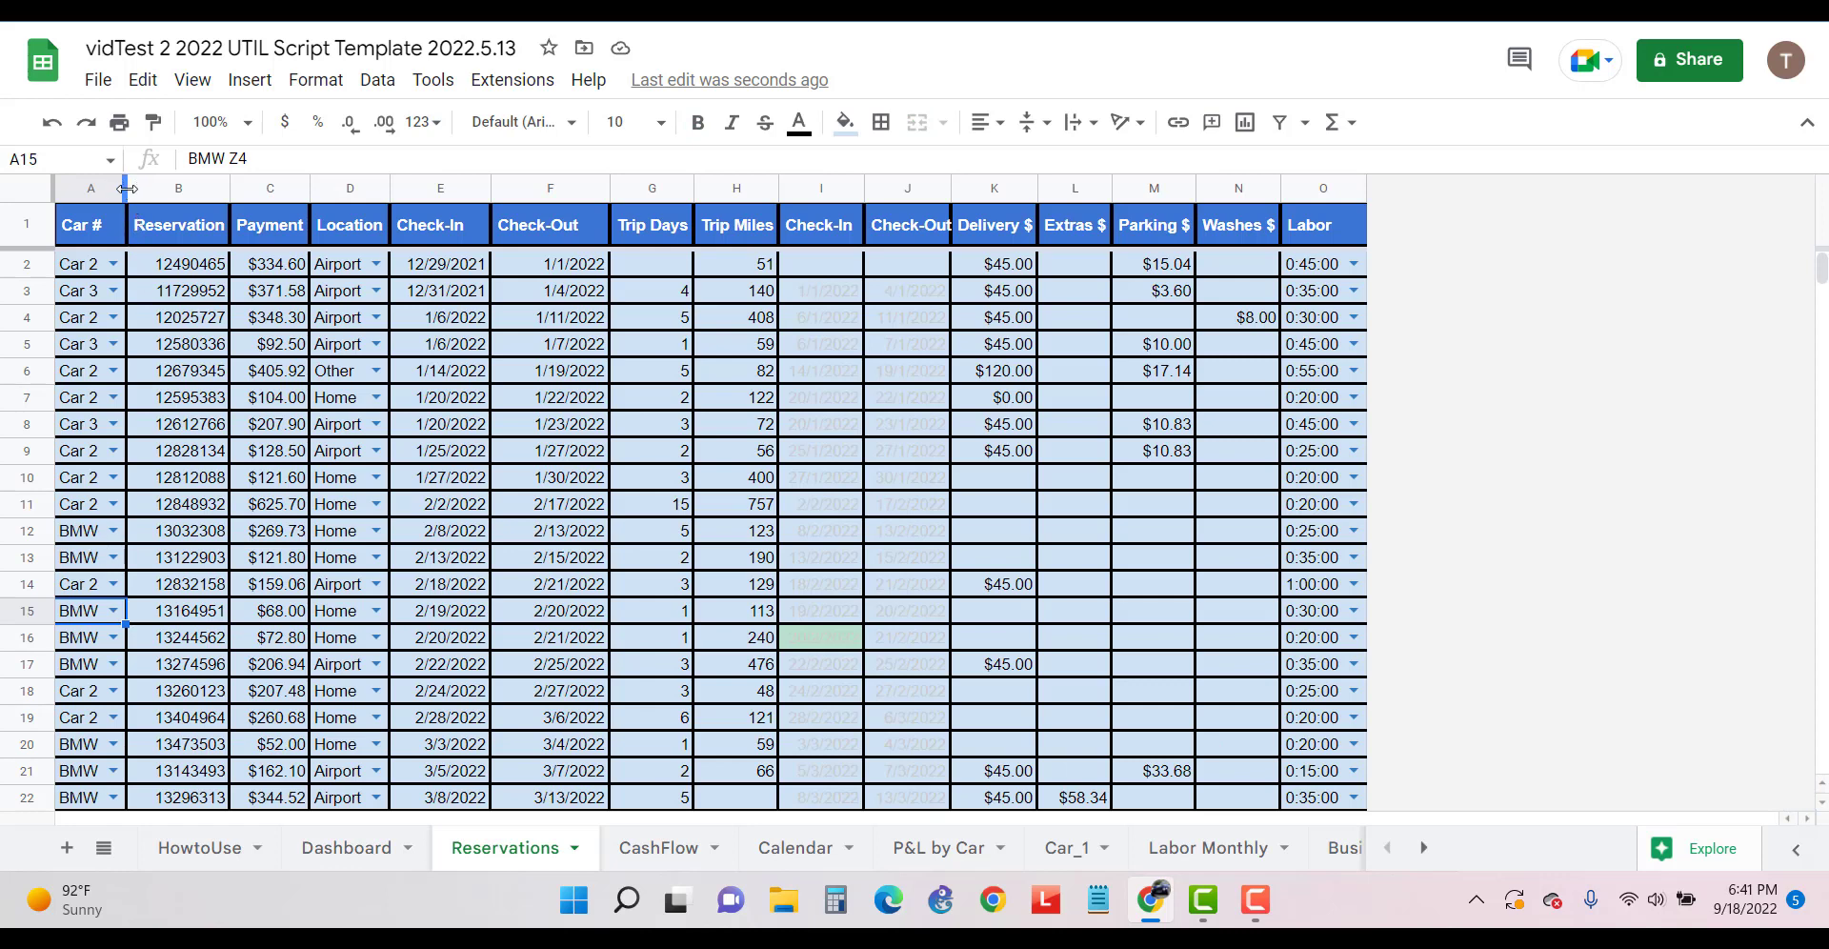
pyautogui.moveTo(127, 189); pyautogui.dragTo(127, 189)
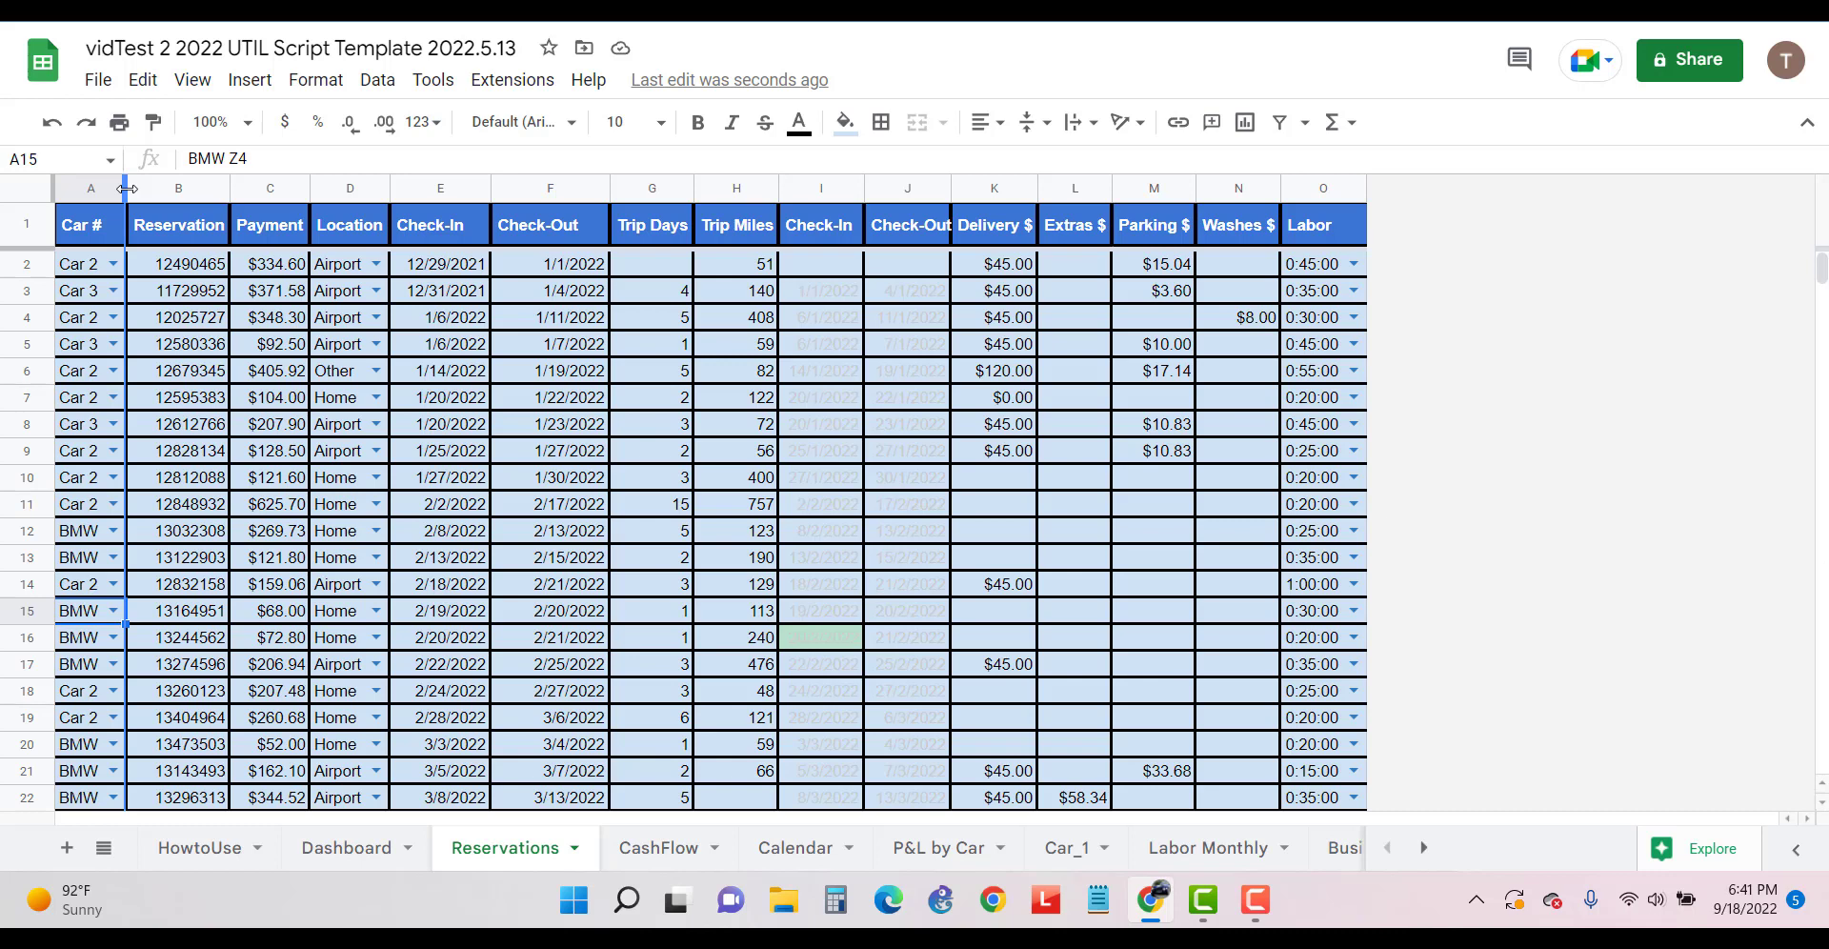
pyautogui.moveTo(127, 189); pyautogui.dragTo(153, 188)
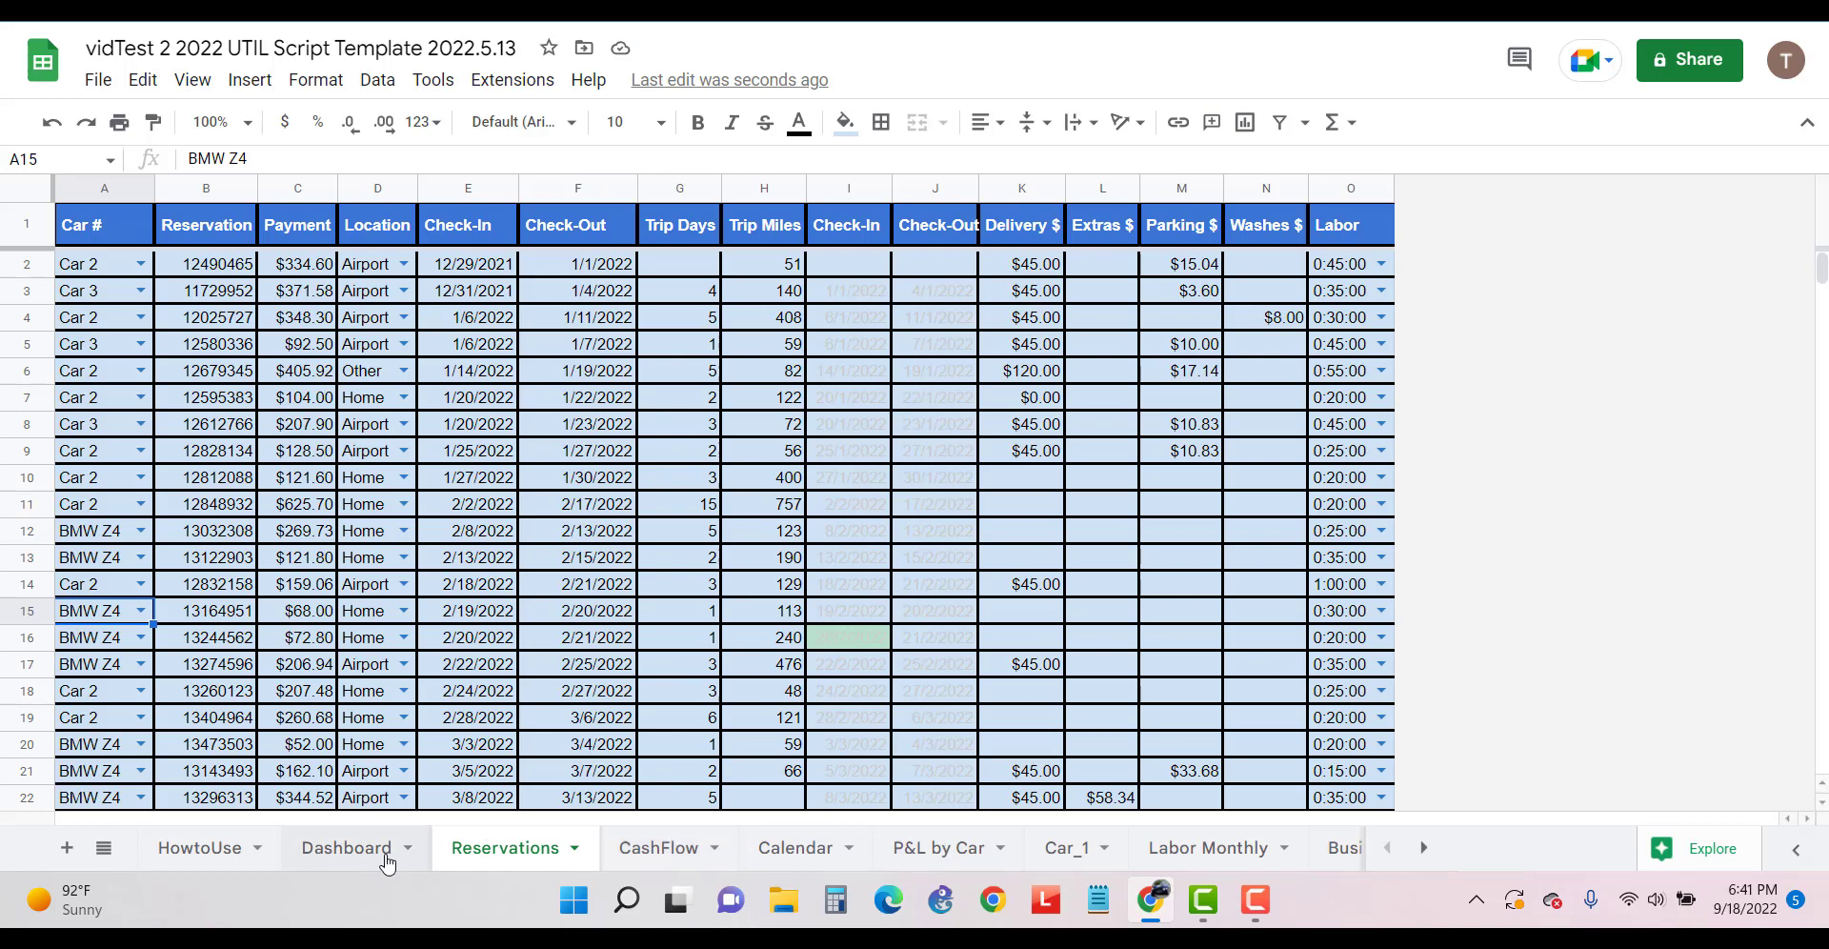
# Read step 3 of the HowtoUse instructions and replace every "Car #1" with "BMW Z4" across all sheets
pyautogui.click(206, 854)
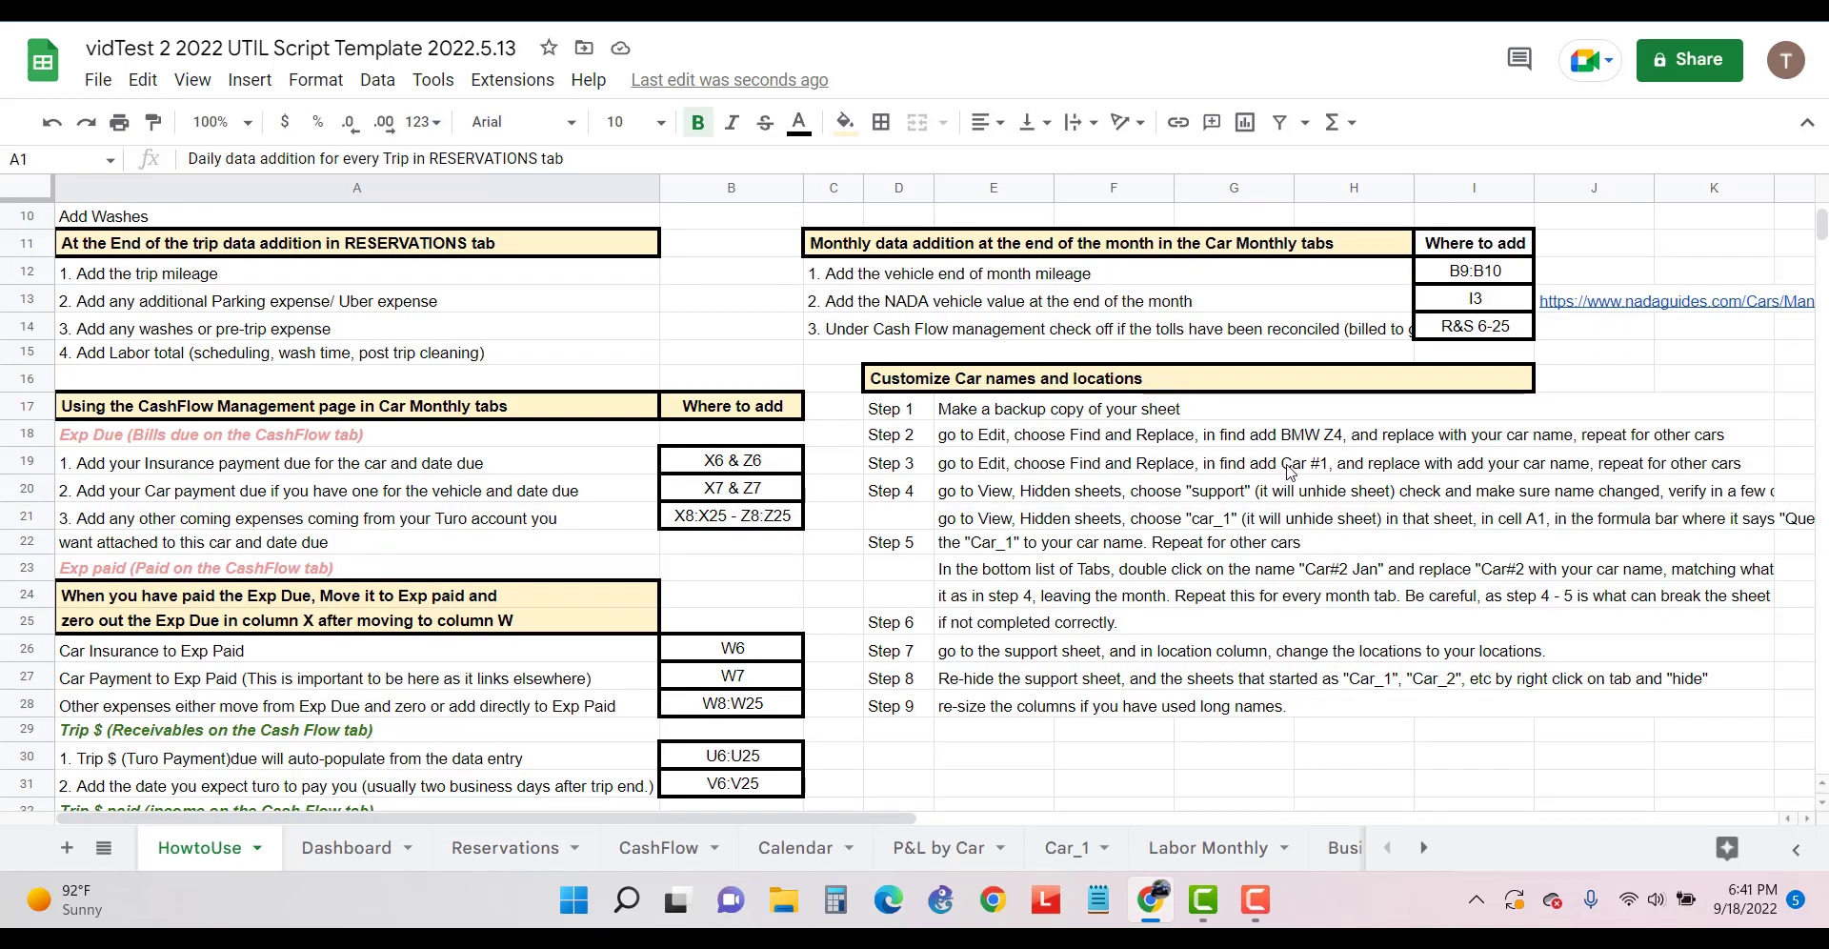
pyautogui.click(1320, 464)
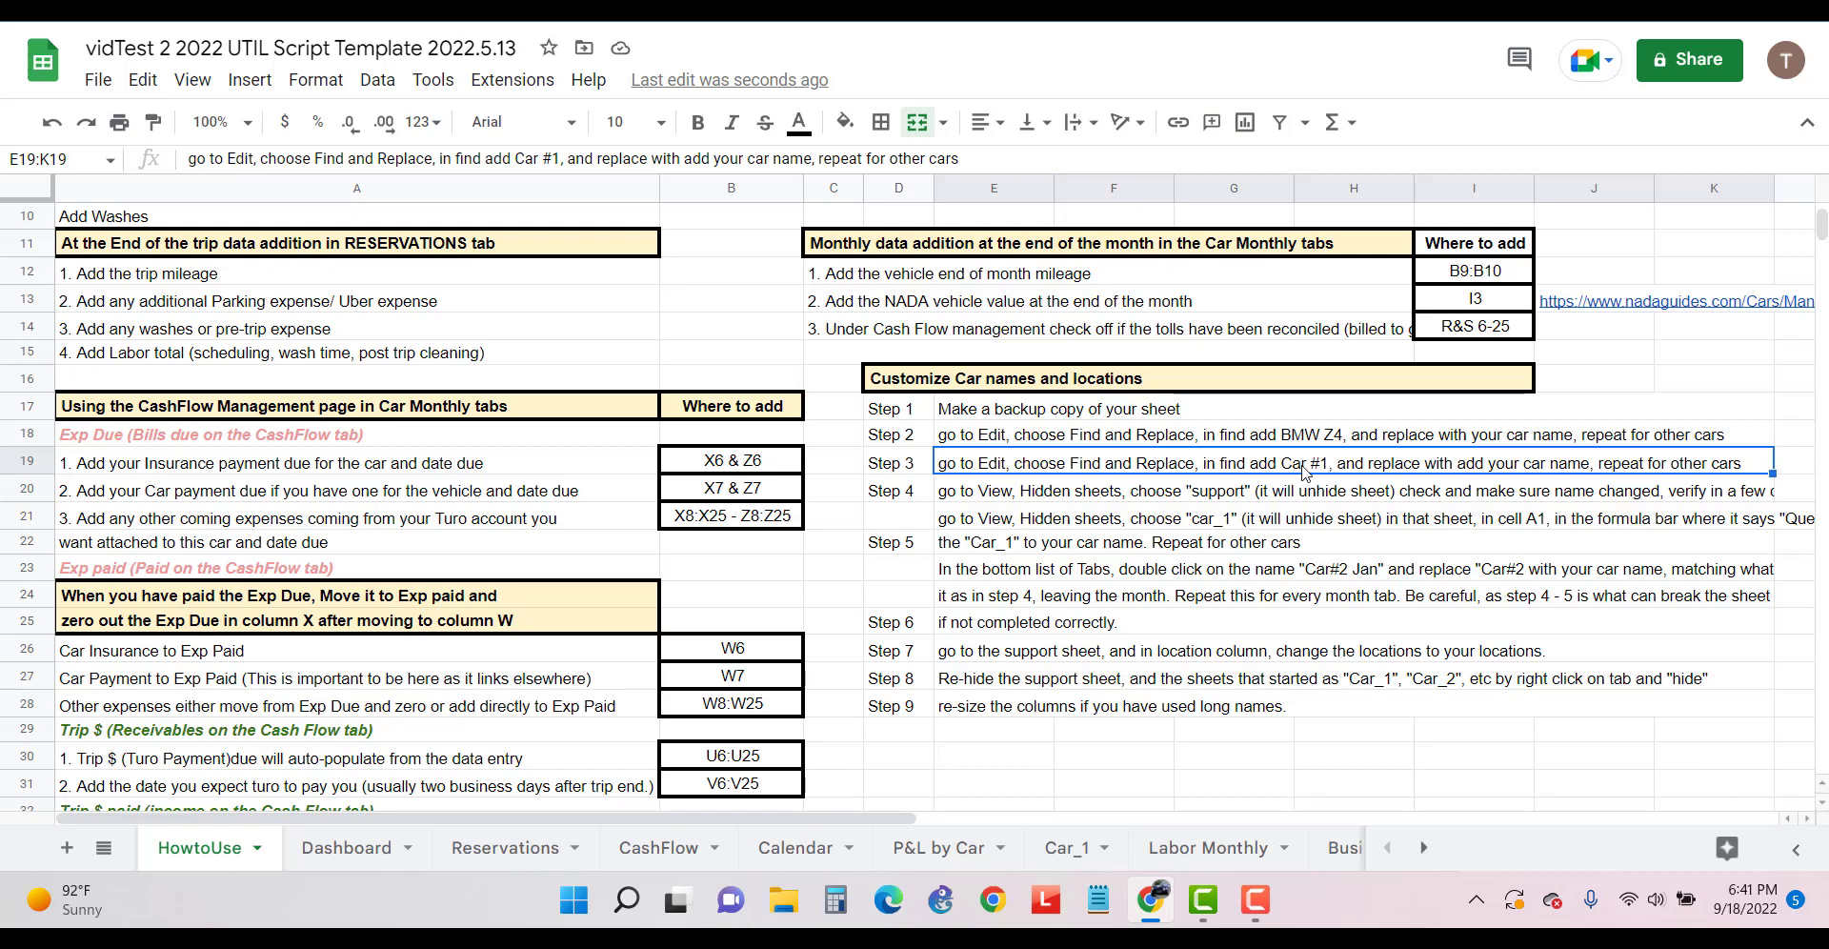
pyautogui.click(143, 79)
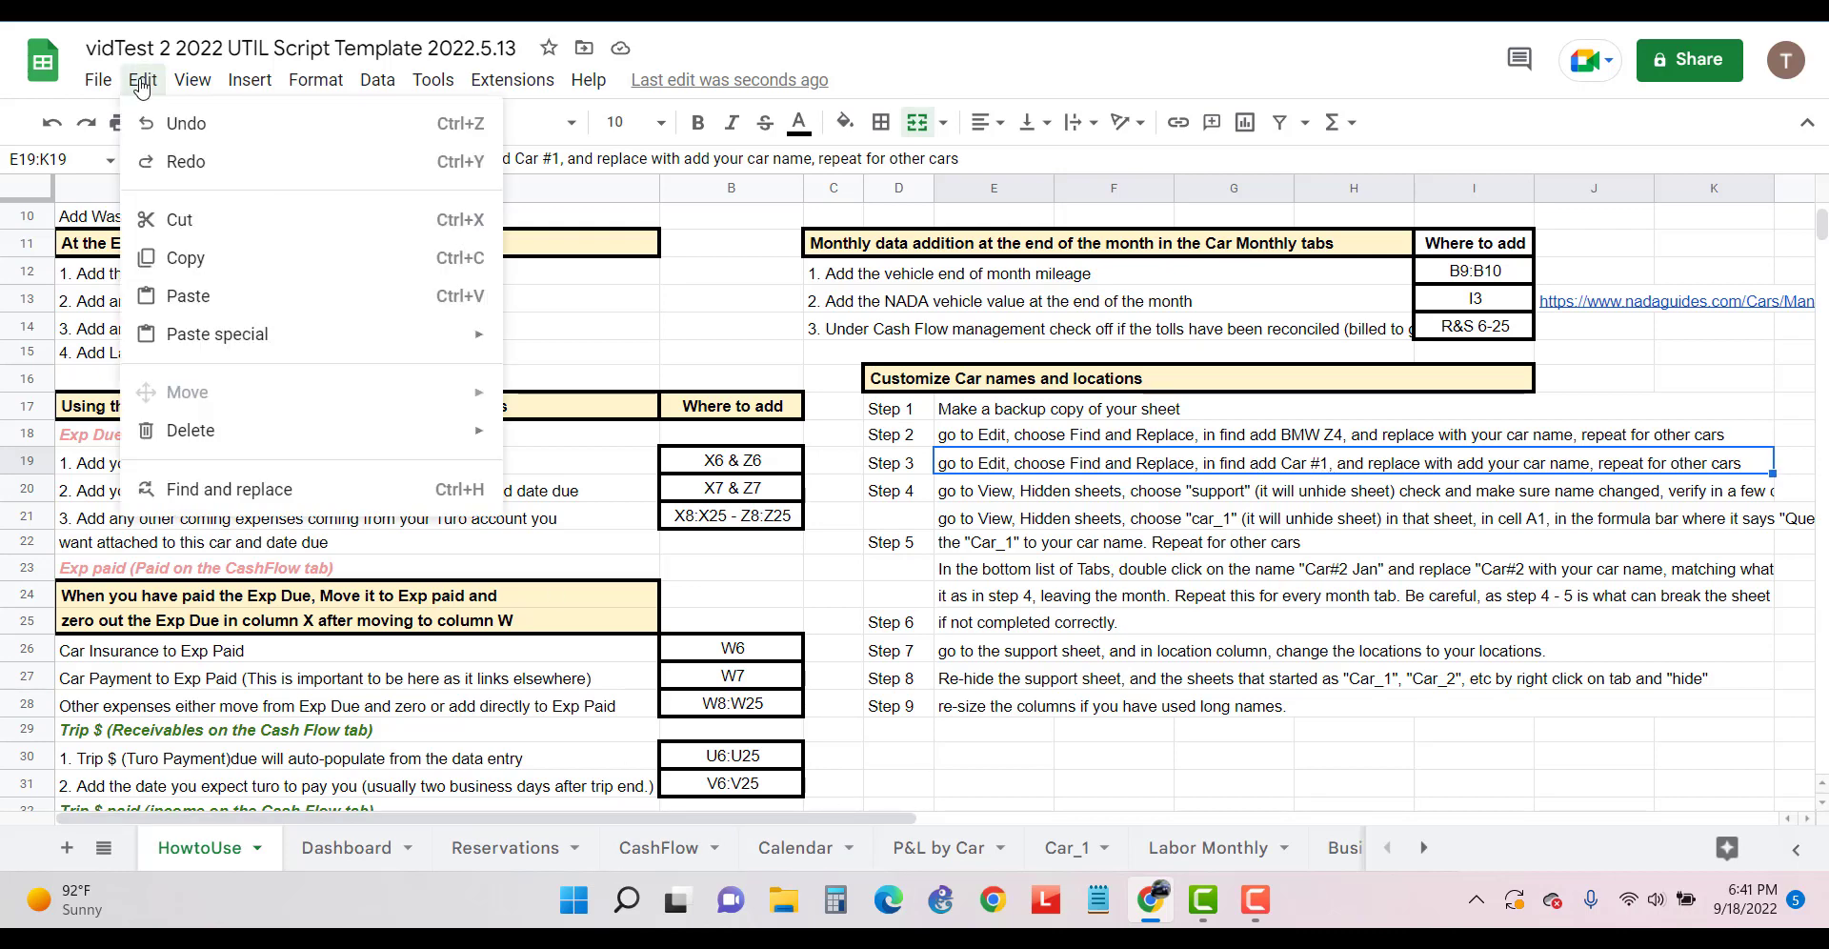
pyautogui.click(238, 489)
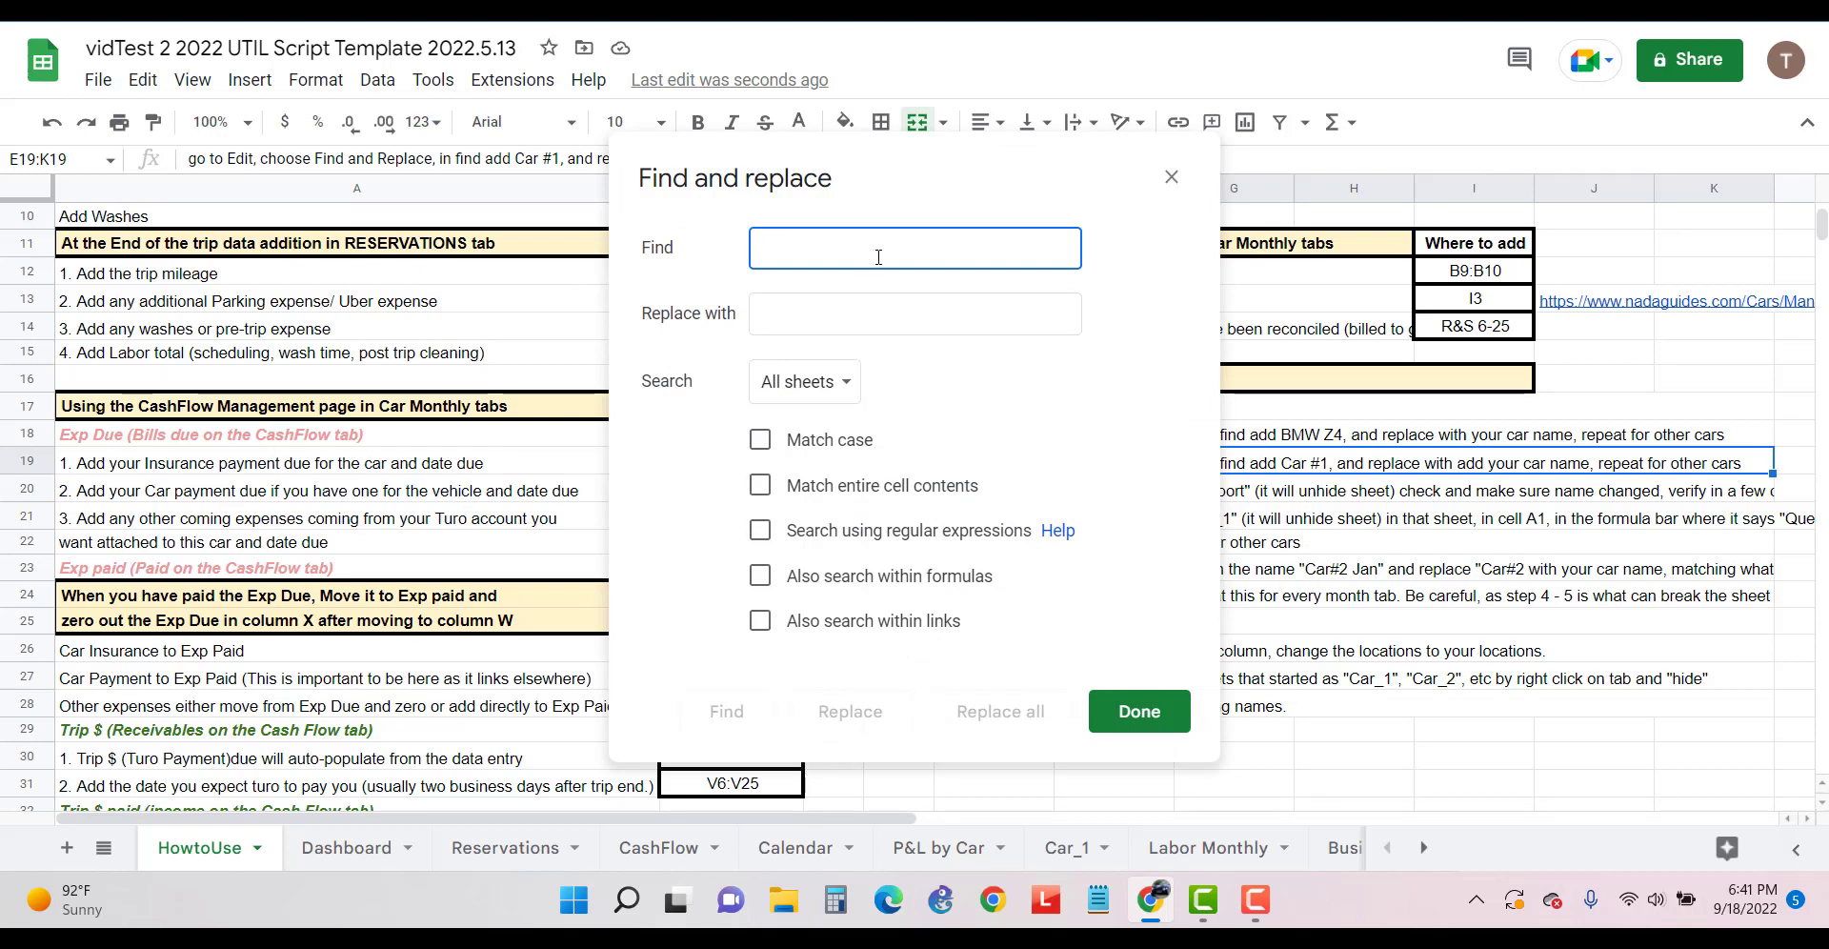
pyautogui.write('Car #1')
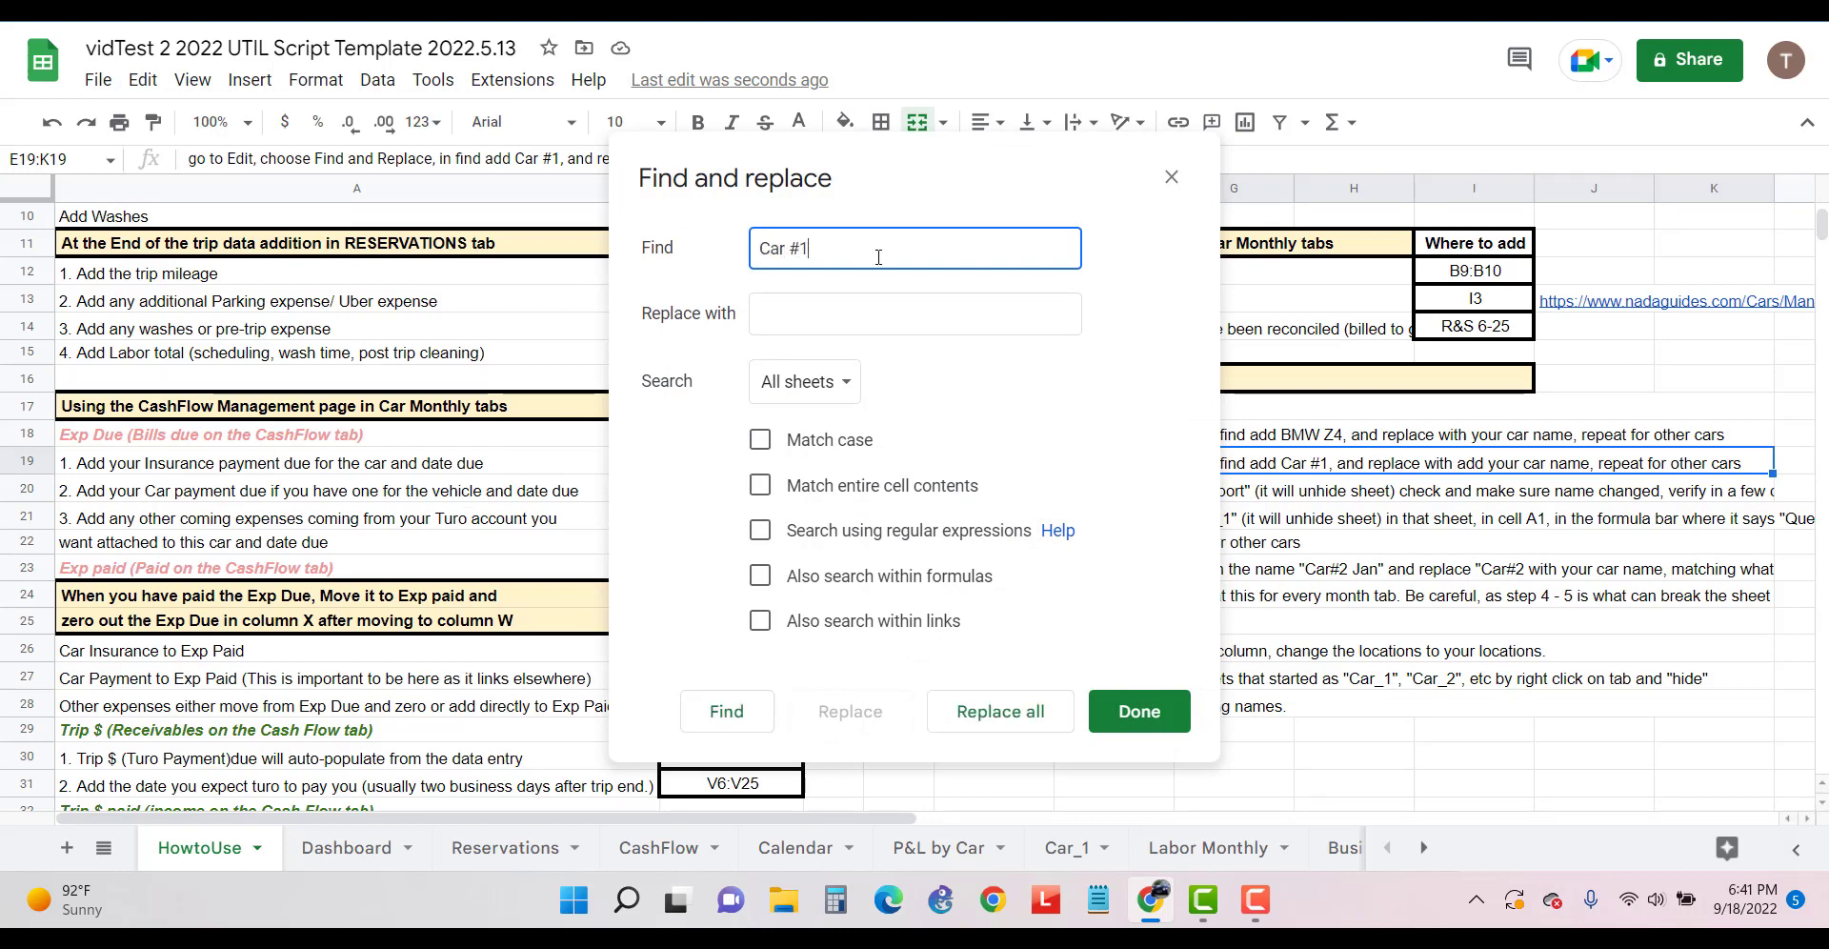
pyautogui.press('Tab')
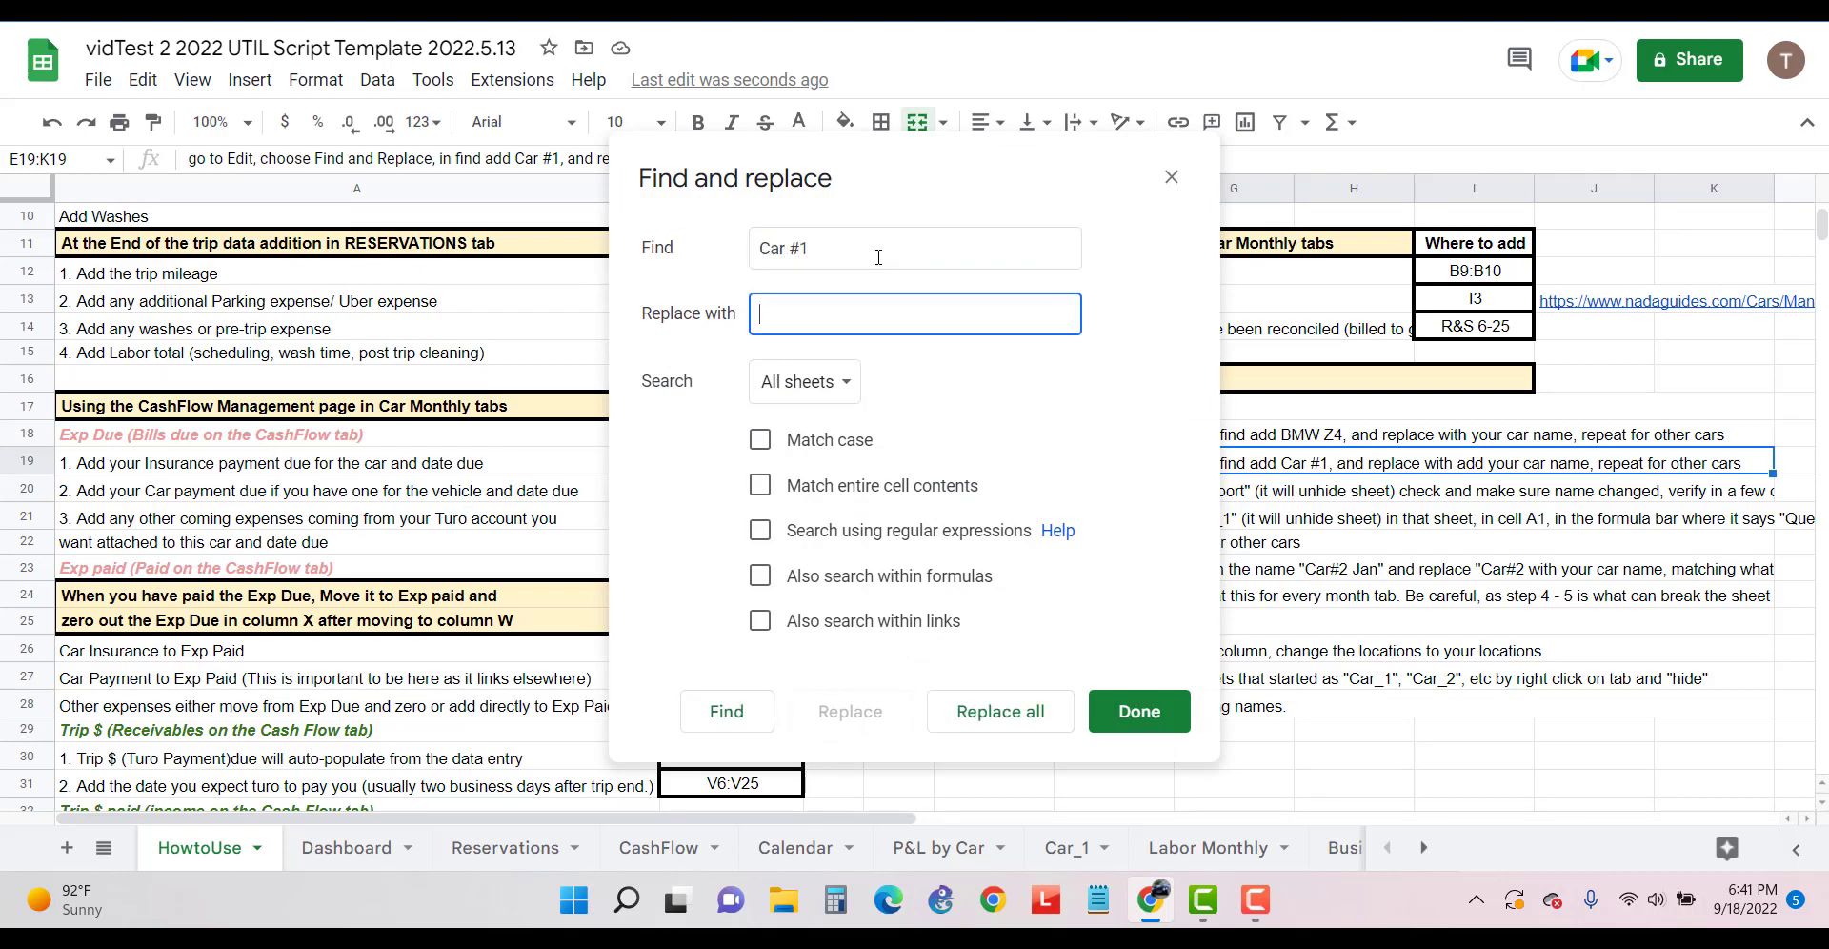
pyautogui.write('BMW Z4')
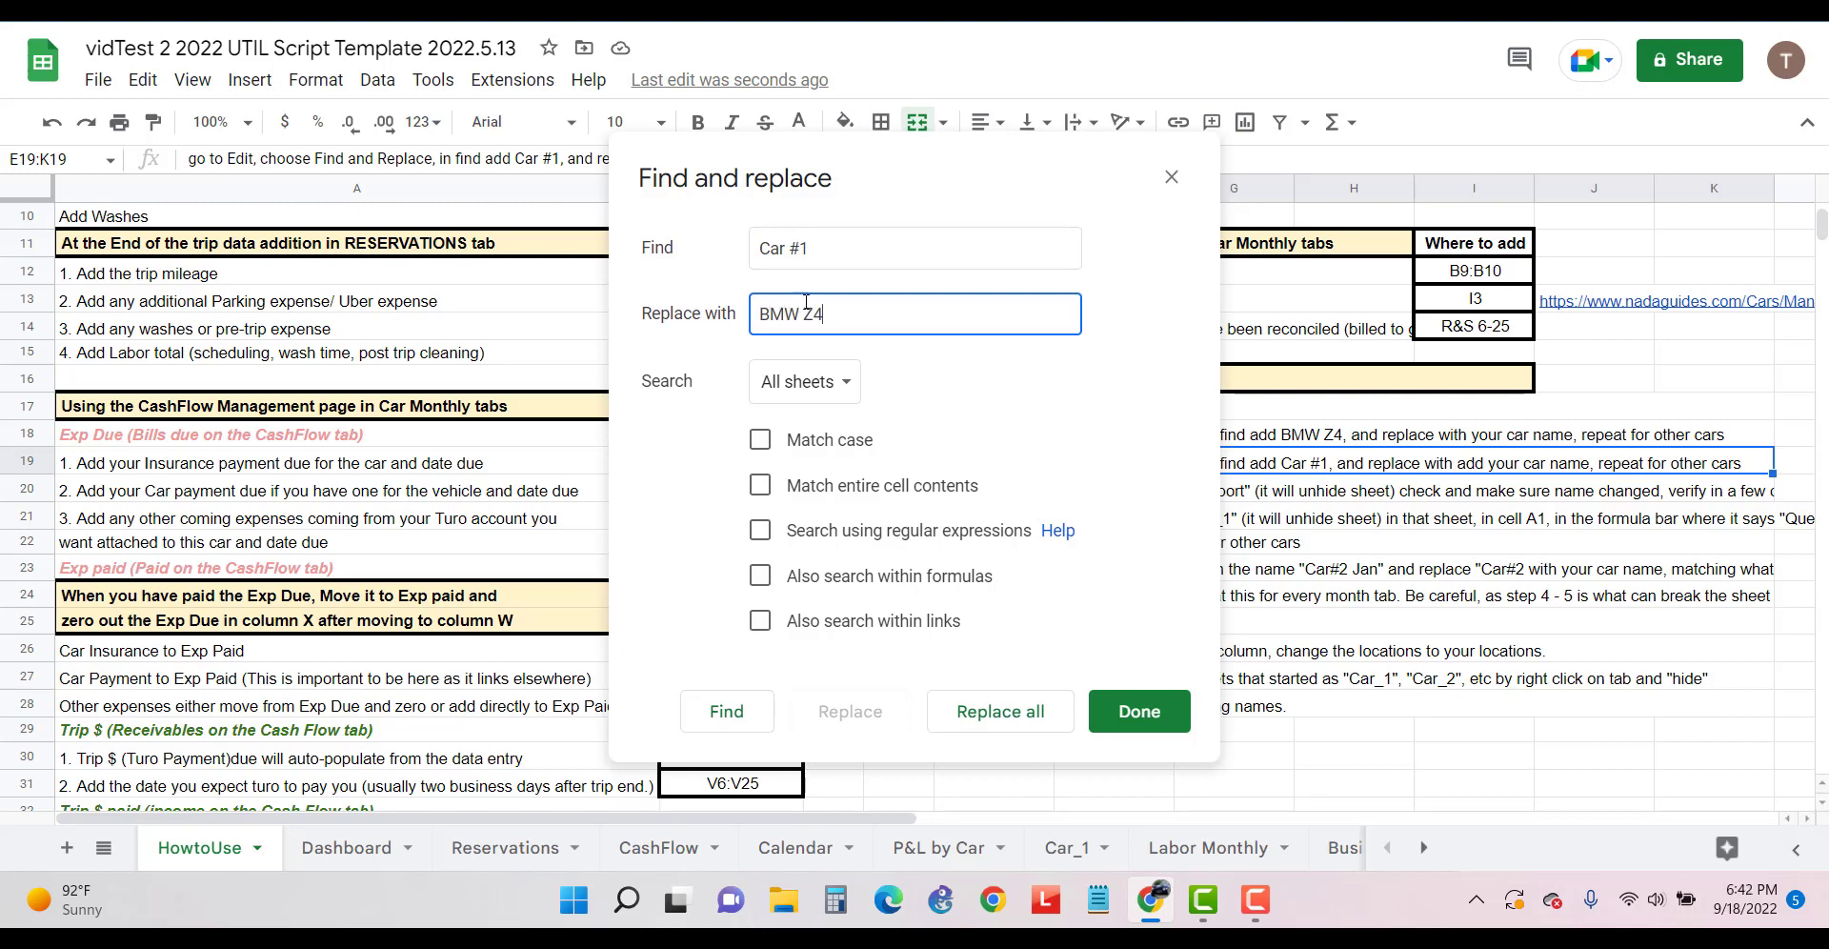
pyautogui.click(770, 722)
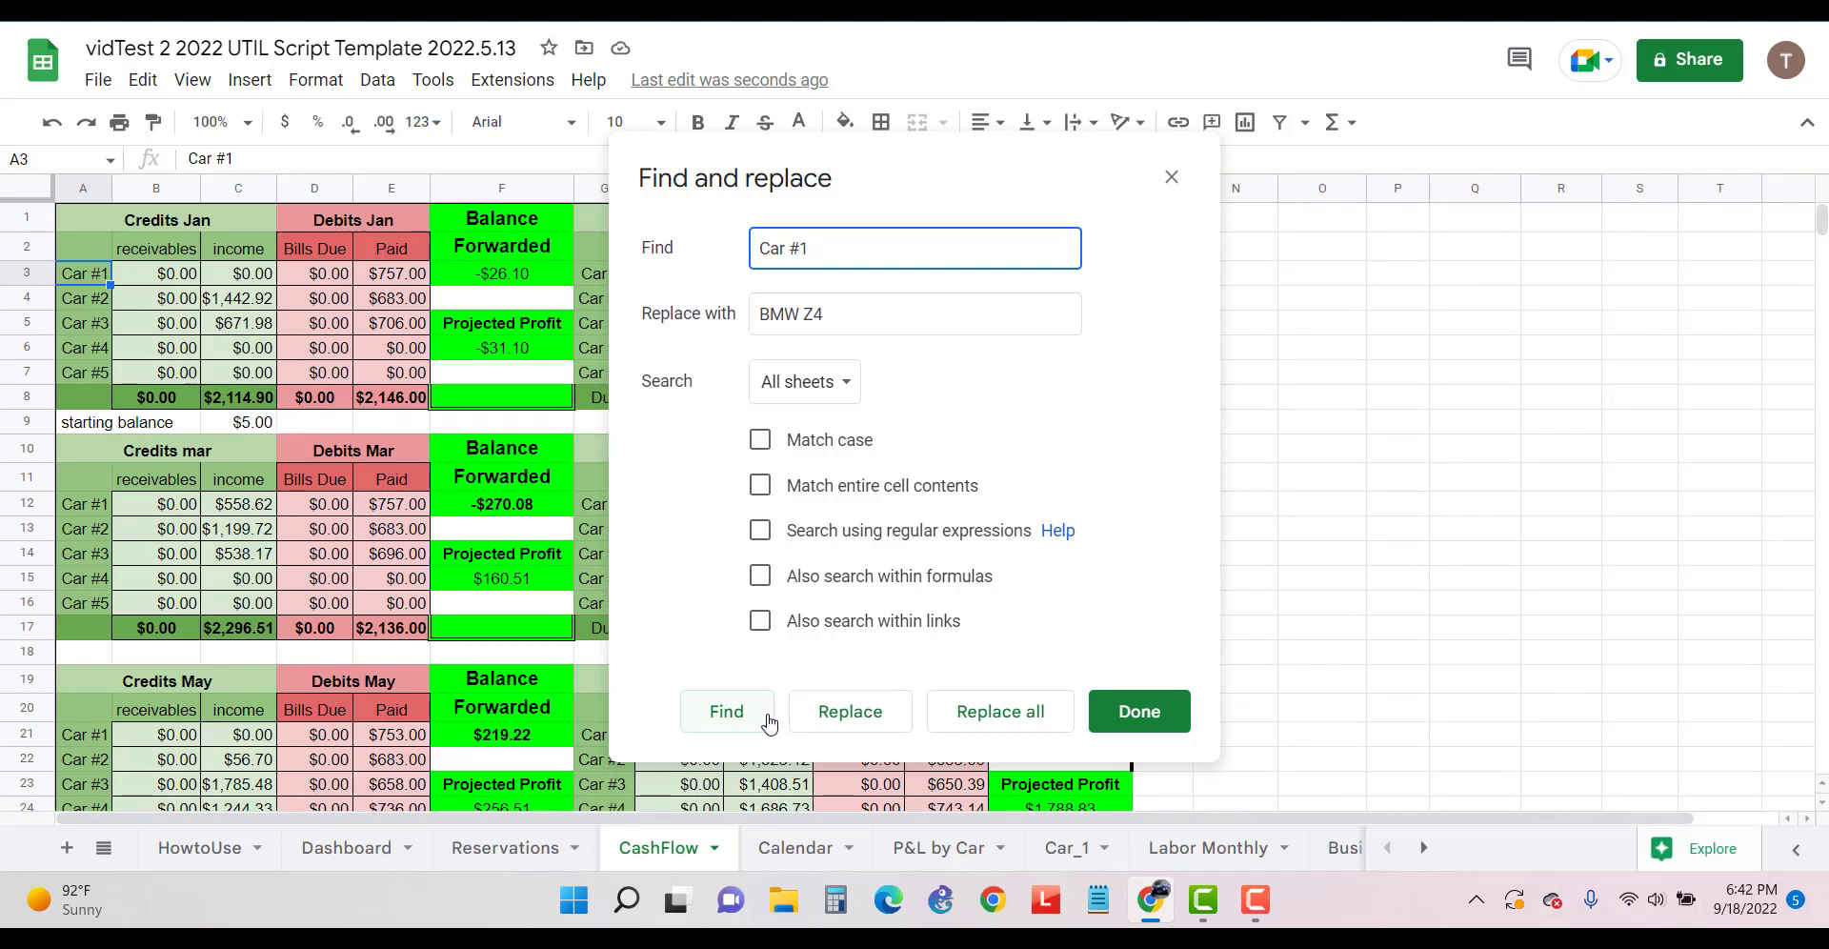
pyautogui.click(1003, 720)
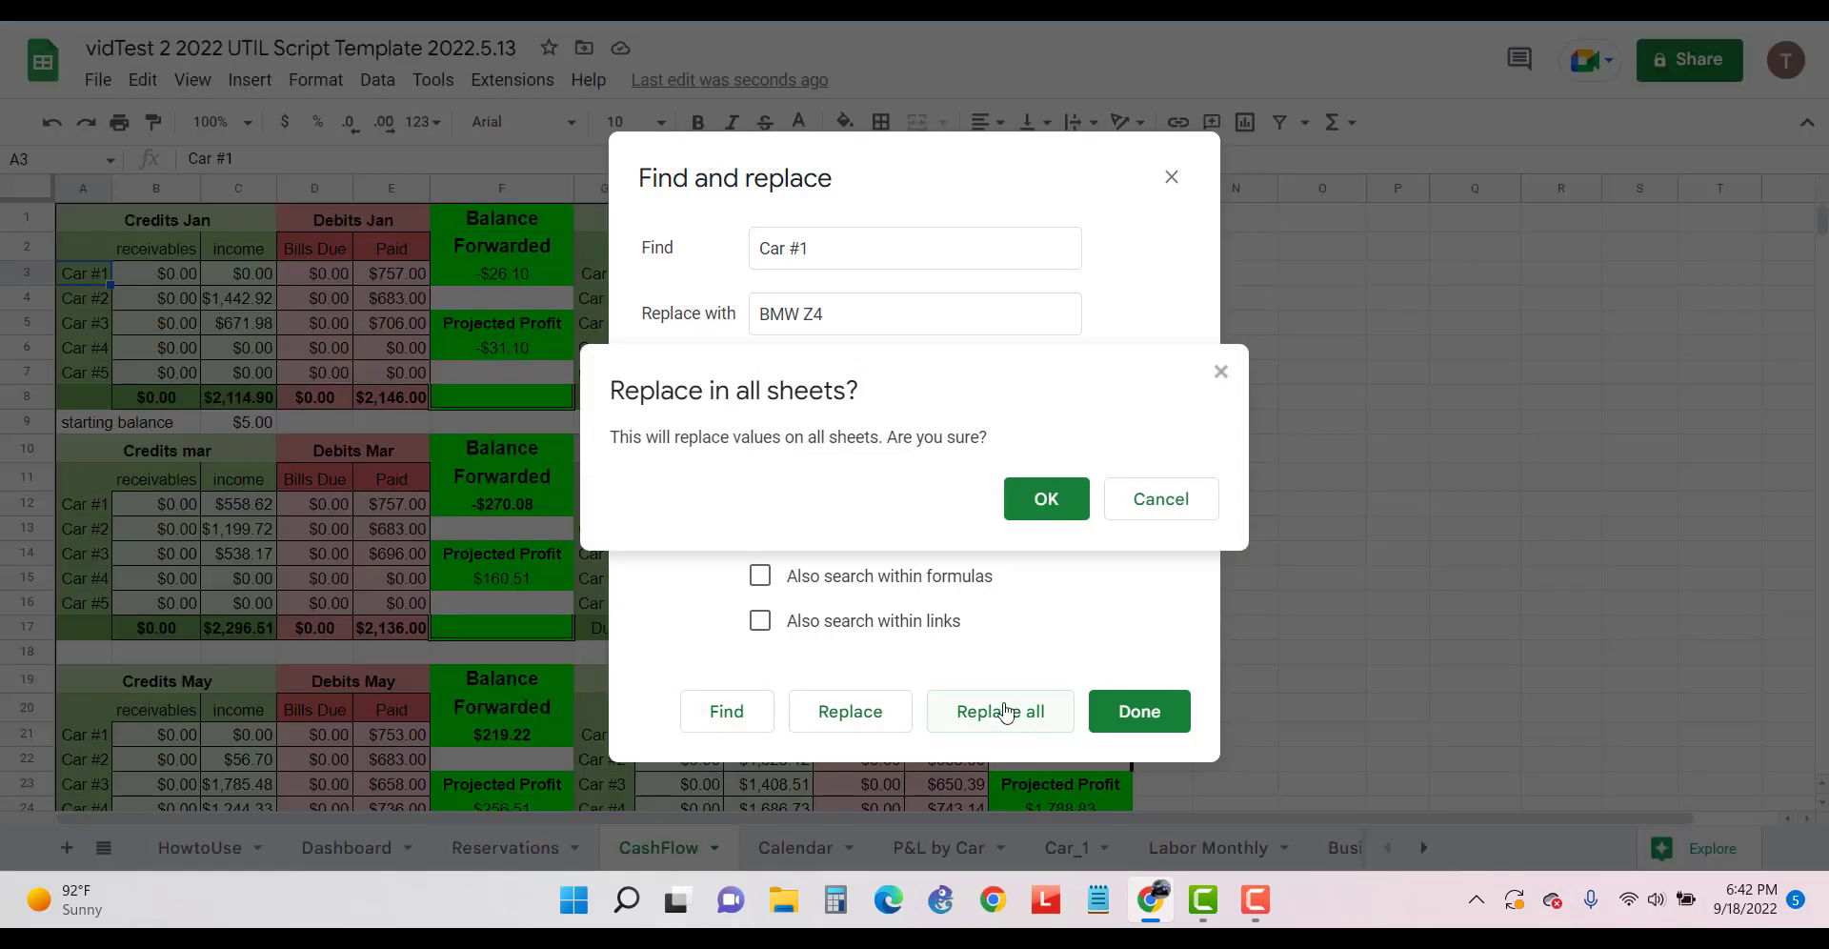
pyautogui.click(1049, 500)
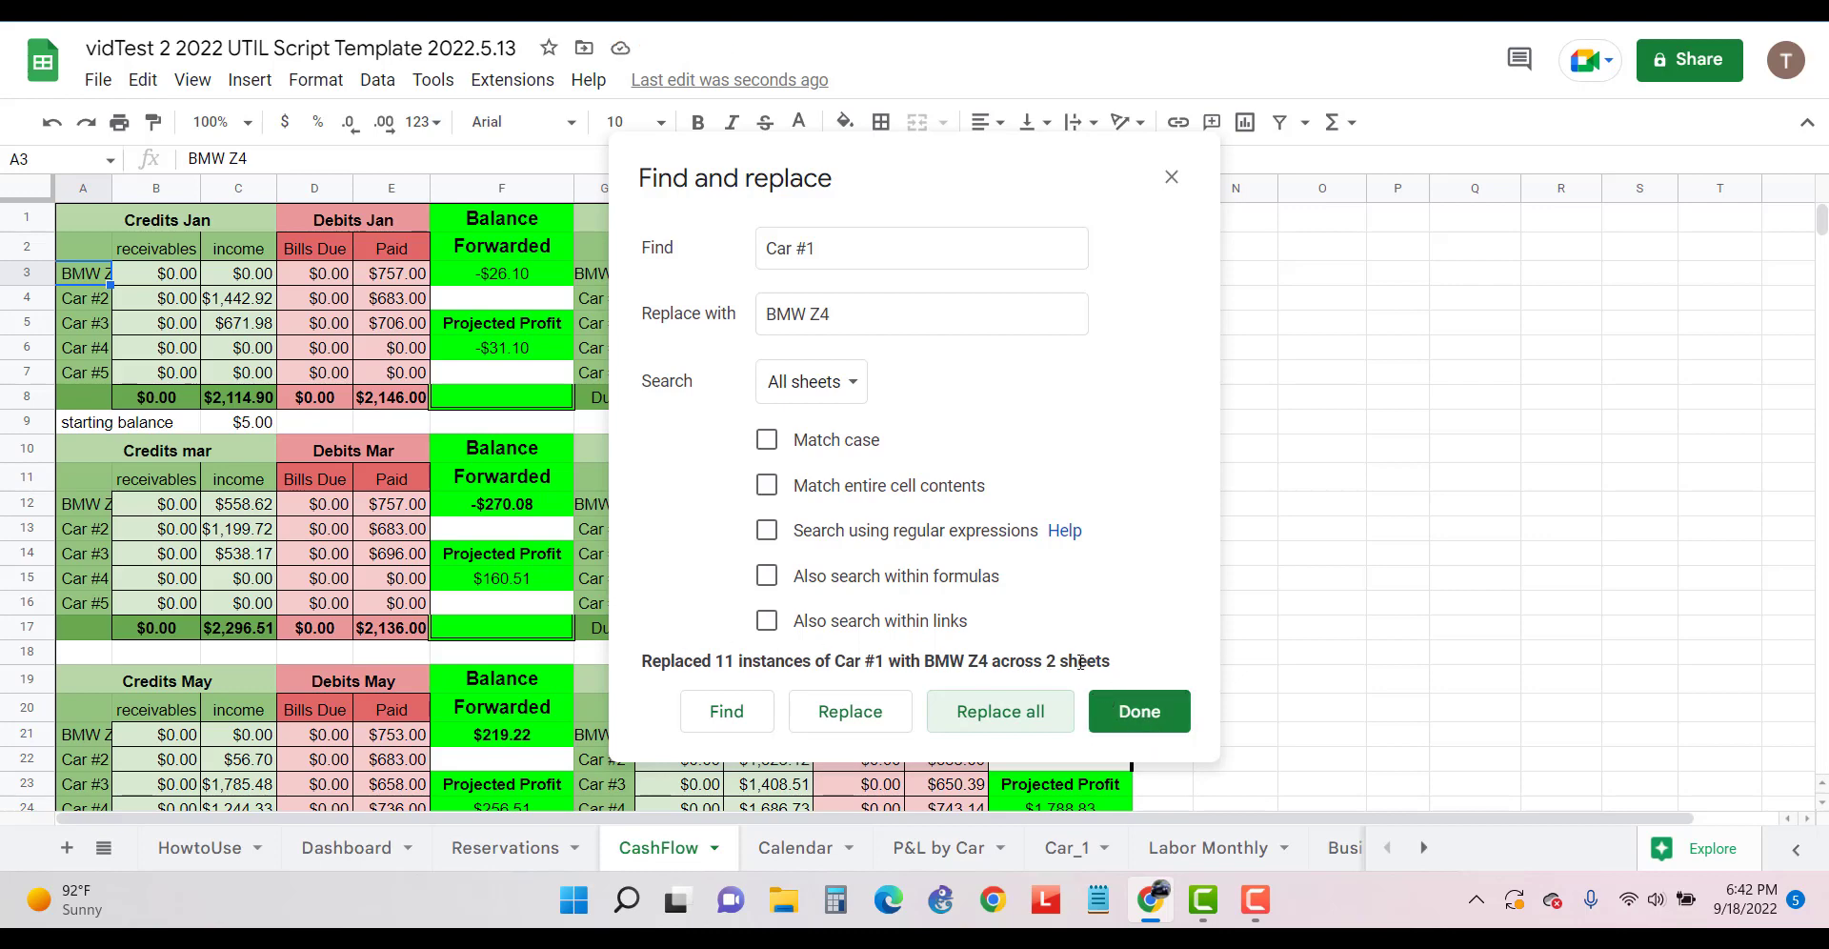
pyautogui.click(1149, 722)
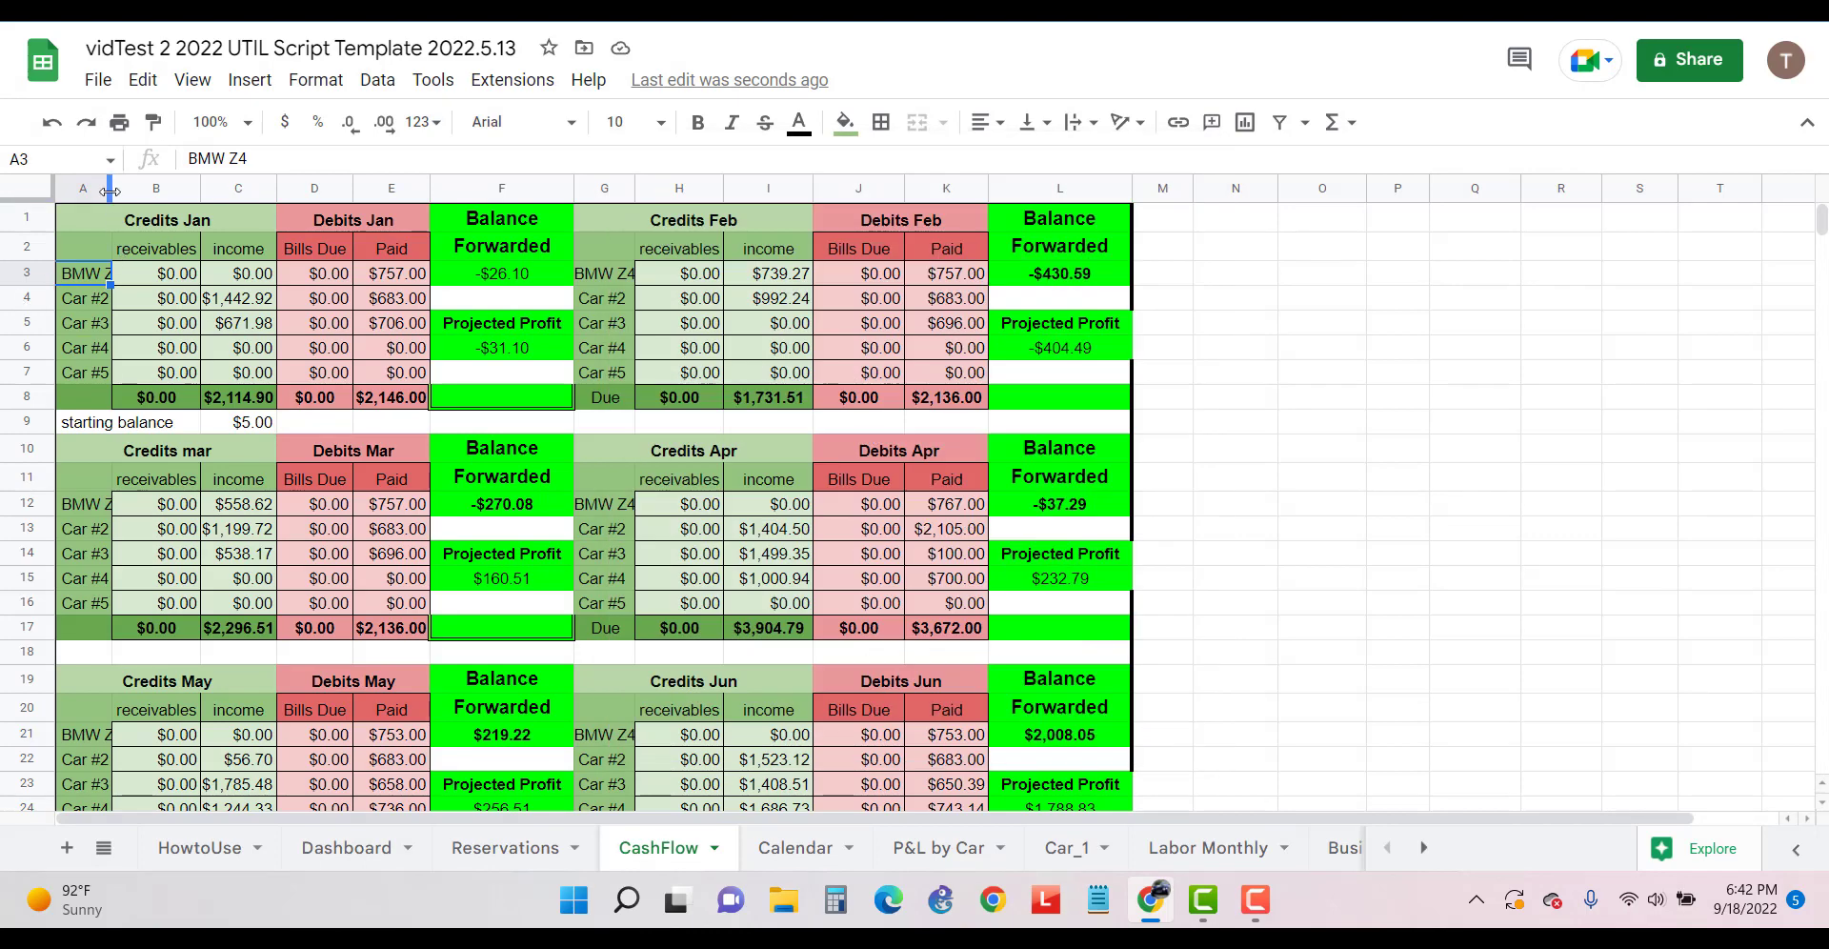
# Widen columns A and G in the CashFlow sheet to fit "BMW Z4", and check that car's total revenue on the Dashboard
pyautogui.moveTo(112, 189); pyautogui.dragTo(130, 192)
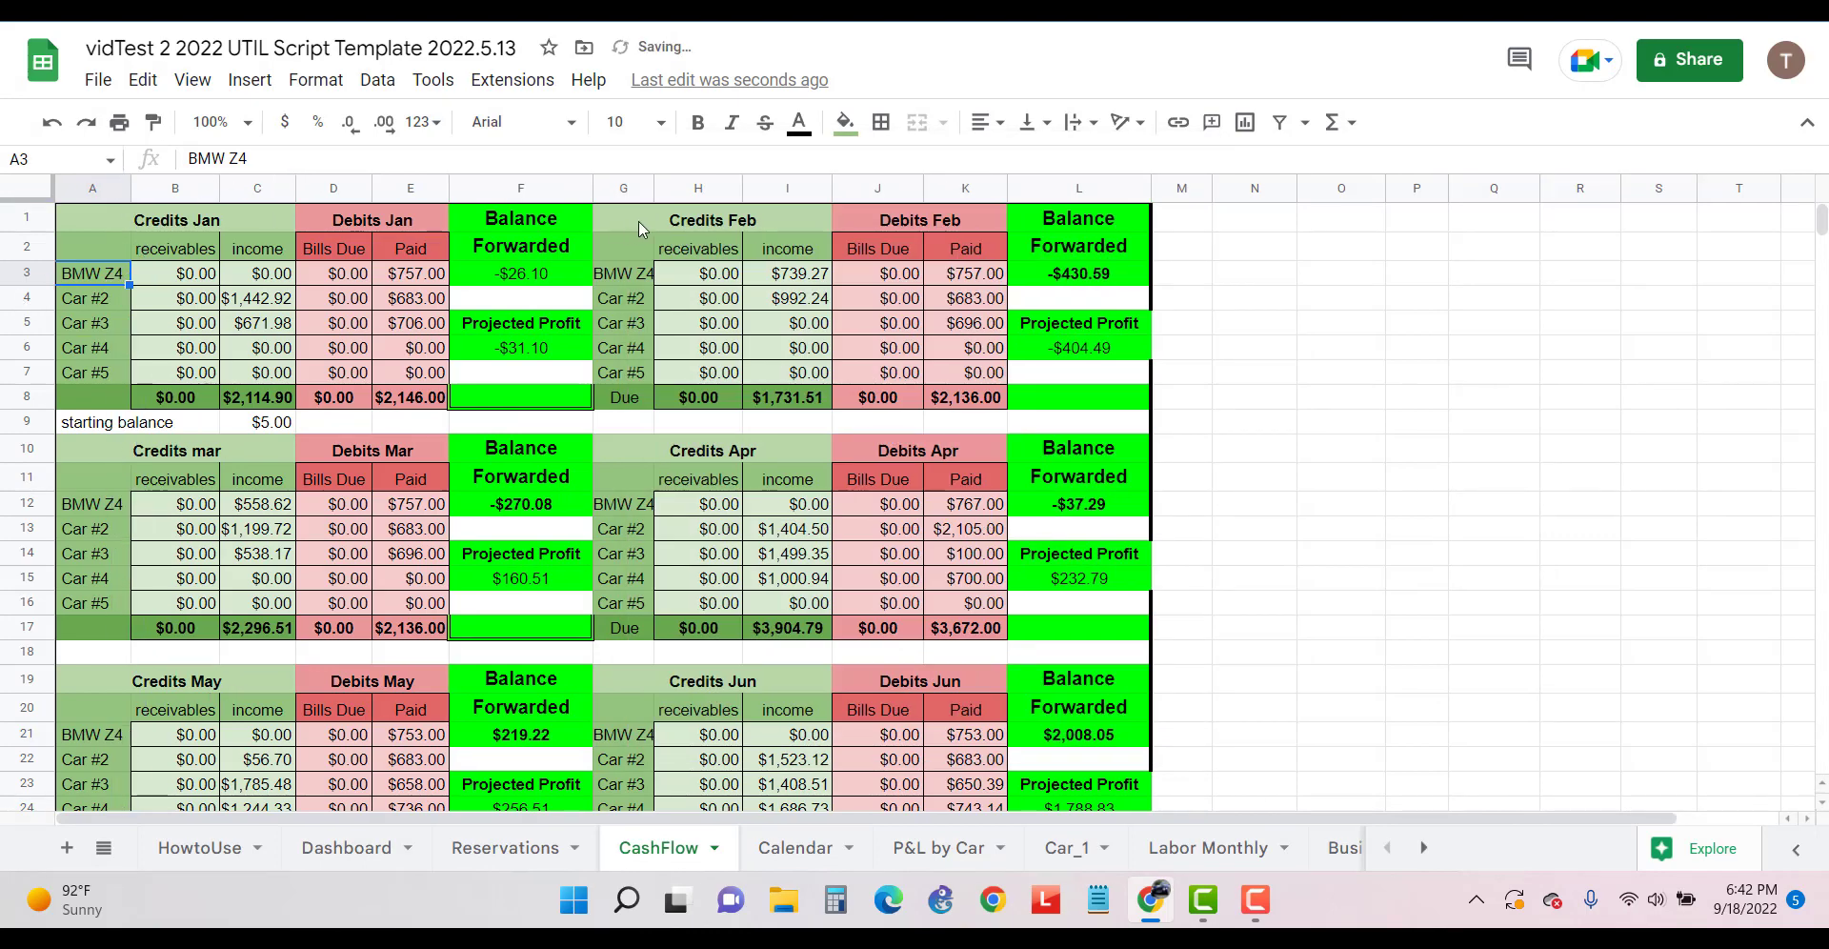
pyautogui.moveTo(654, 188); pyautogui.dragTo(665, 189)
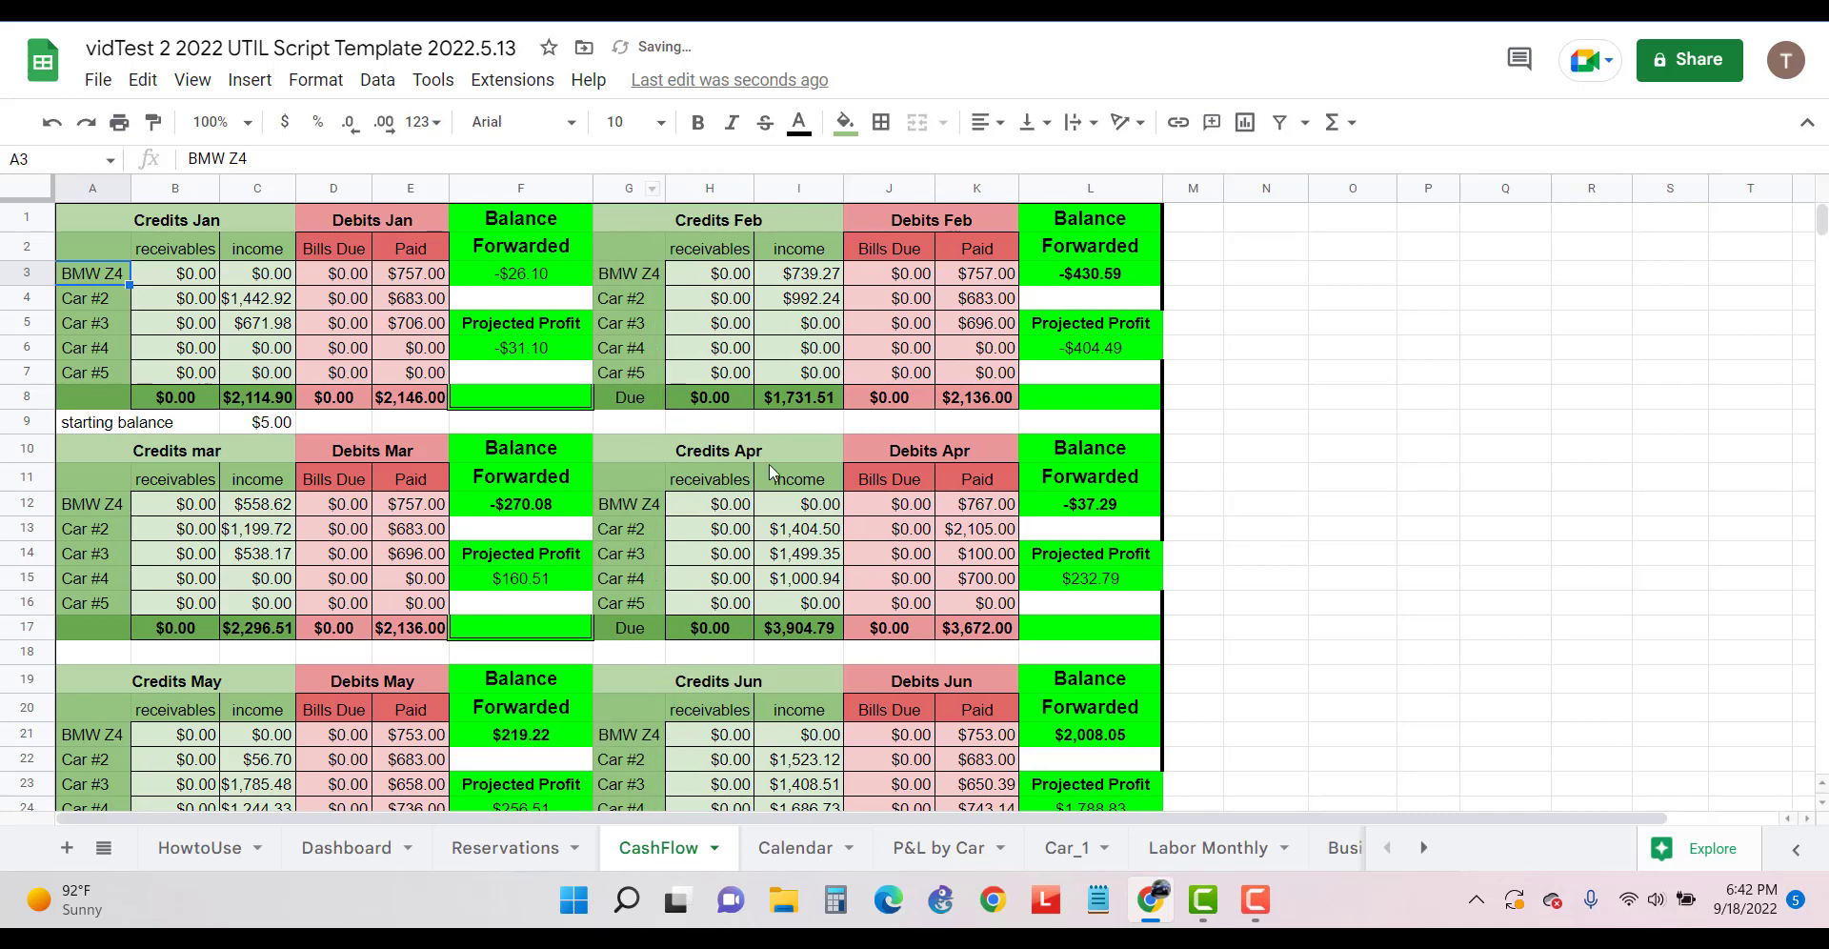
pyautogui.click(309, 850)
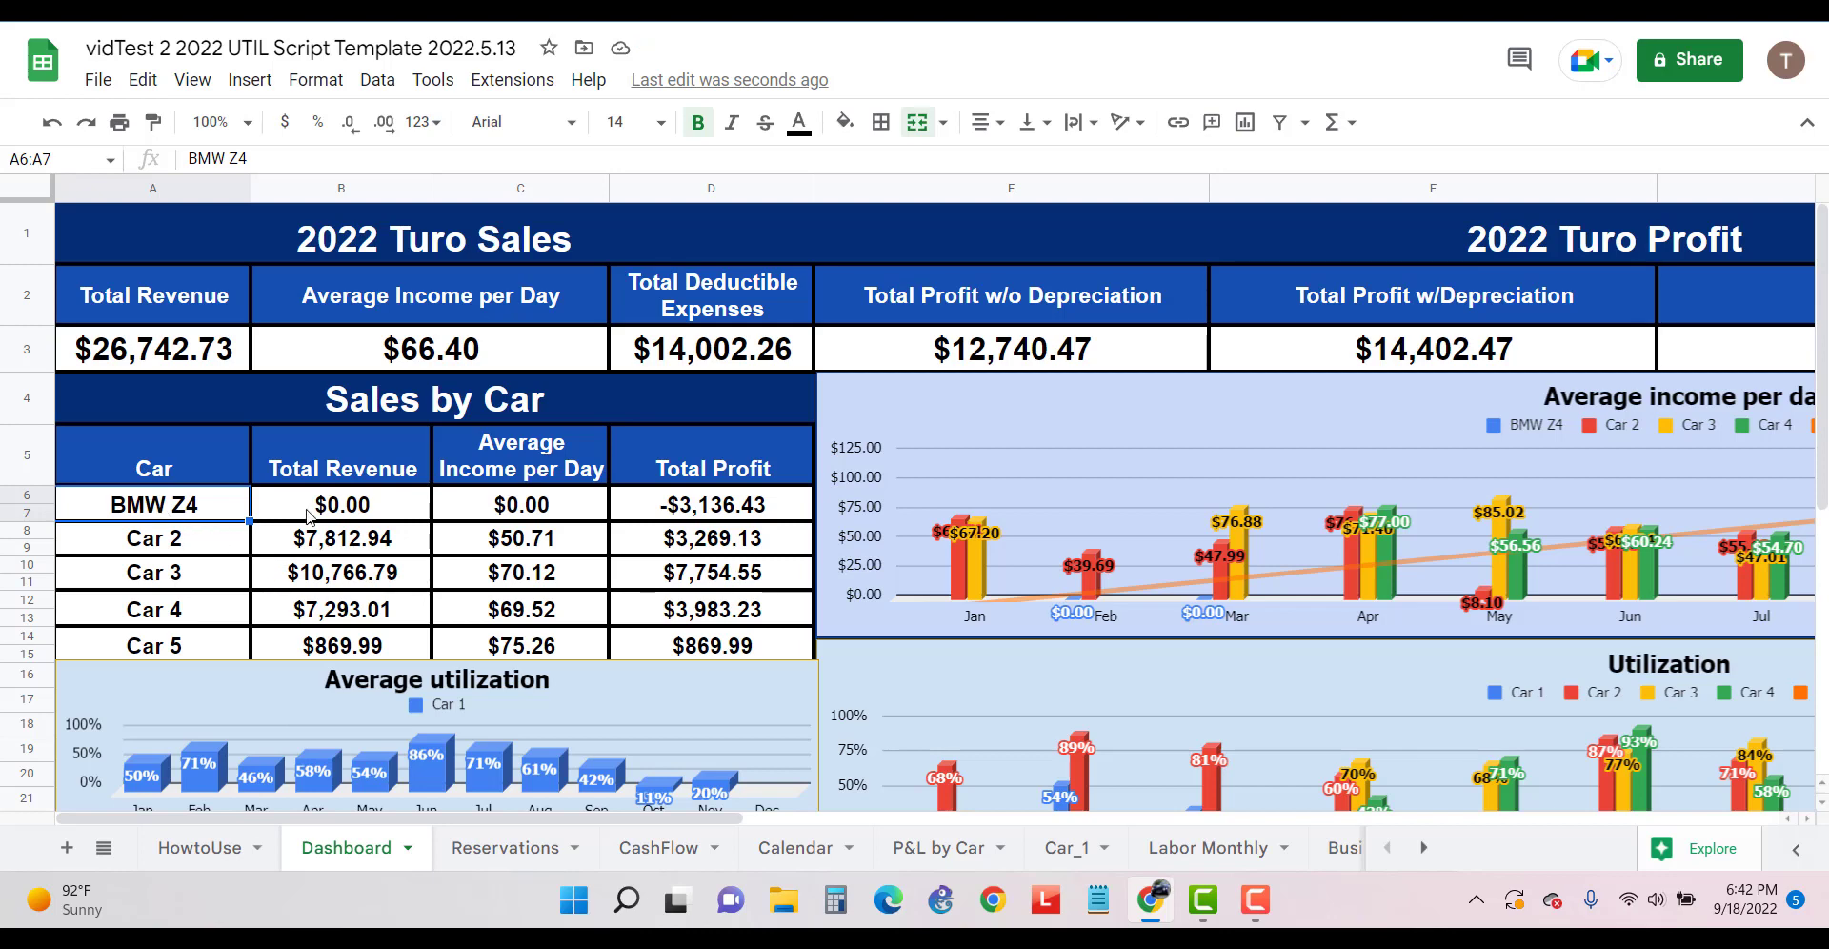
pyautogui.click(380, 507)
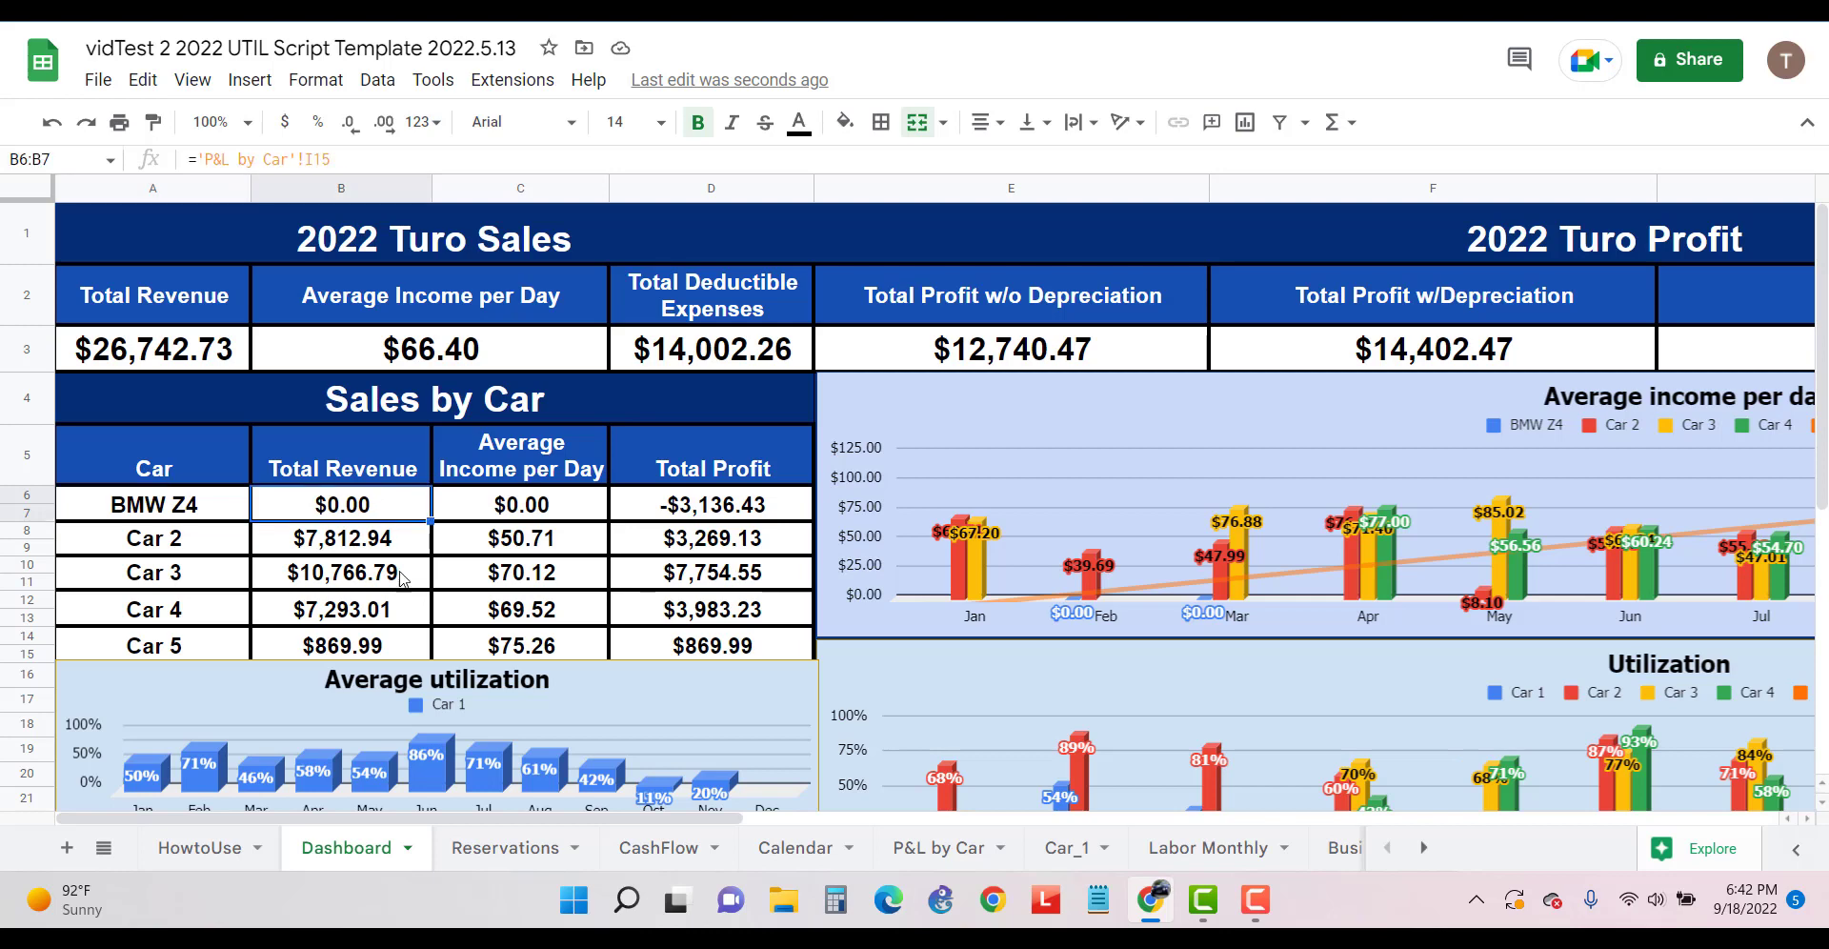
# Following step 4 of the HowtoUse instructions, unhide the support sheet and check the first entry under Car Names
pyautogui.click(196, 855)
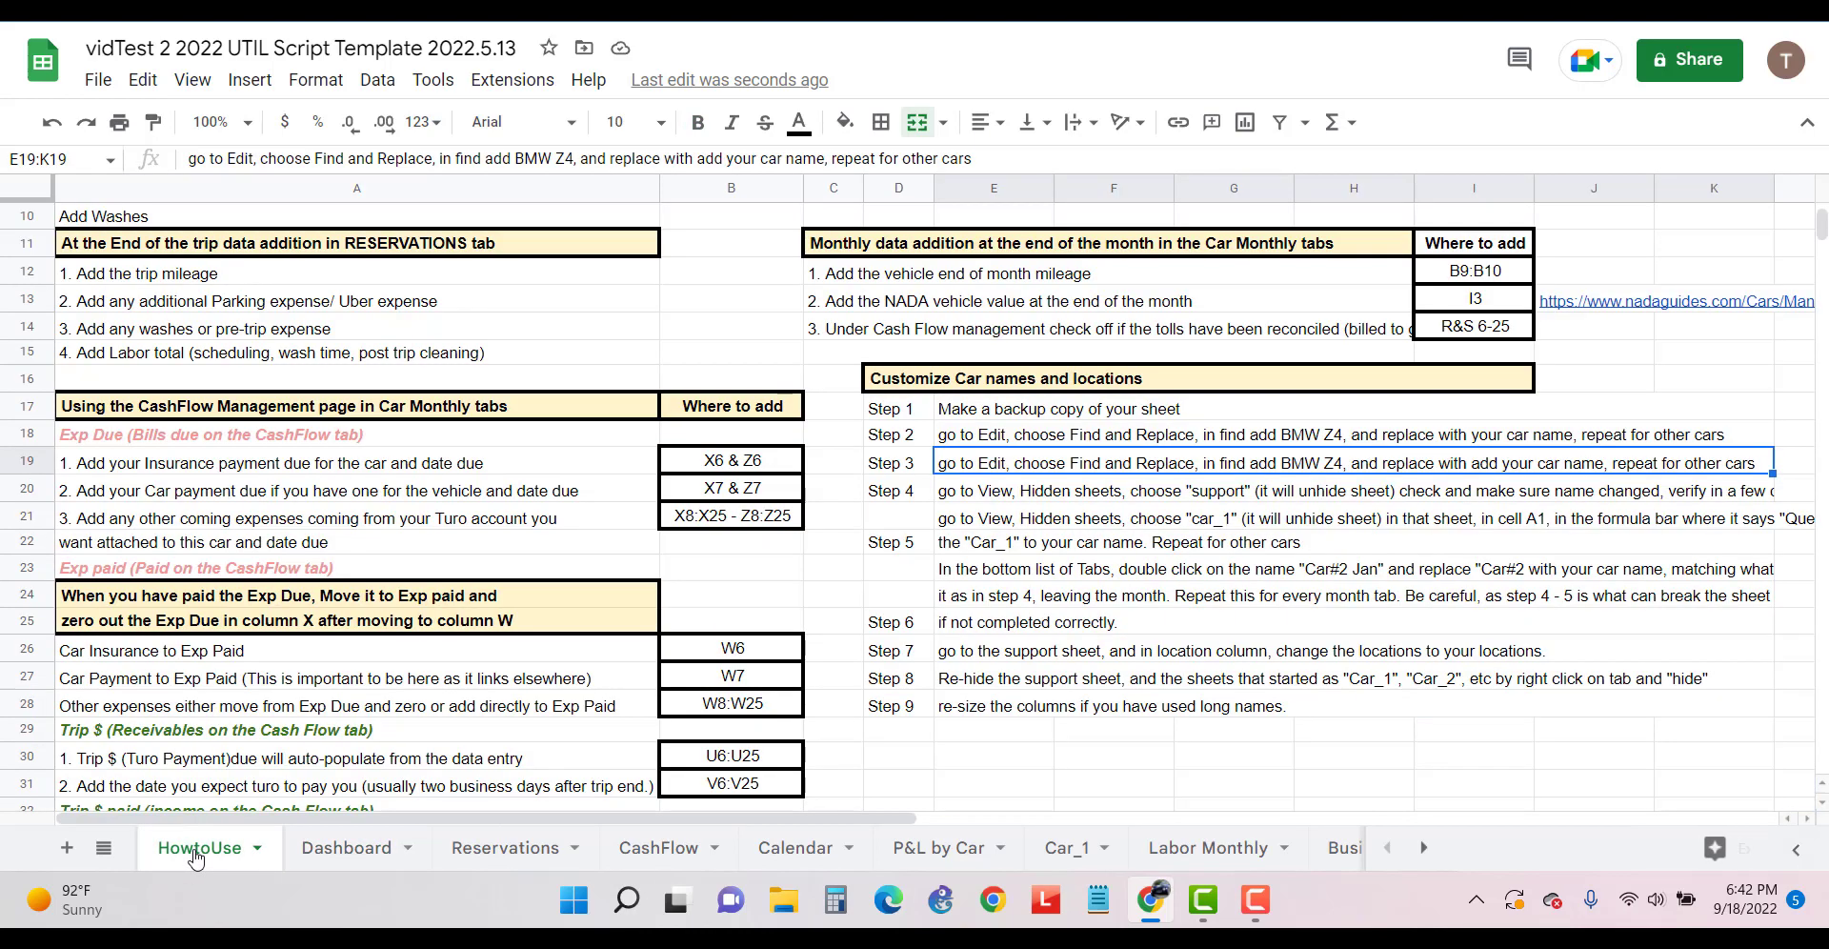
pyautogui.click(965, 496)
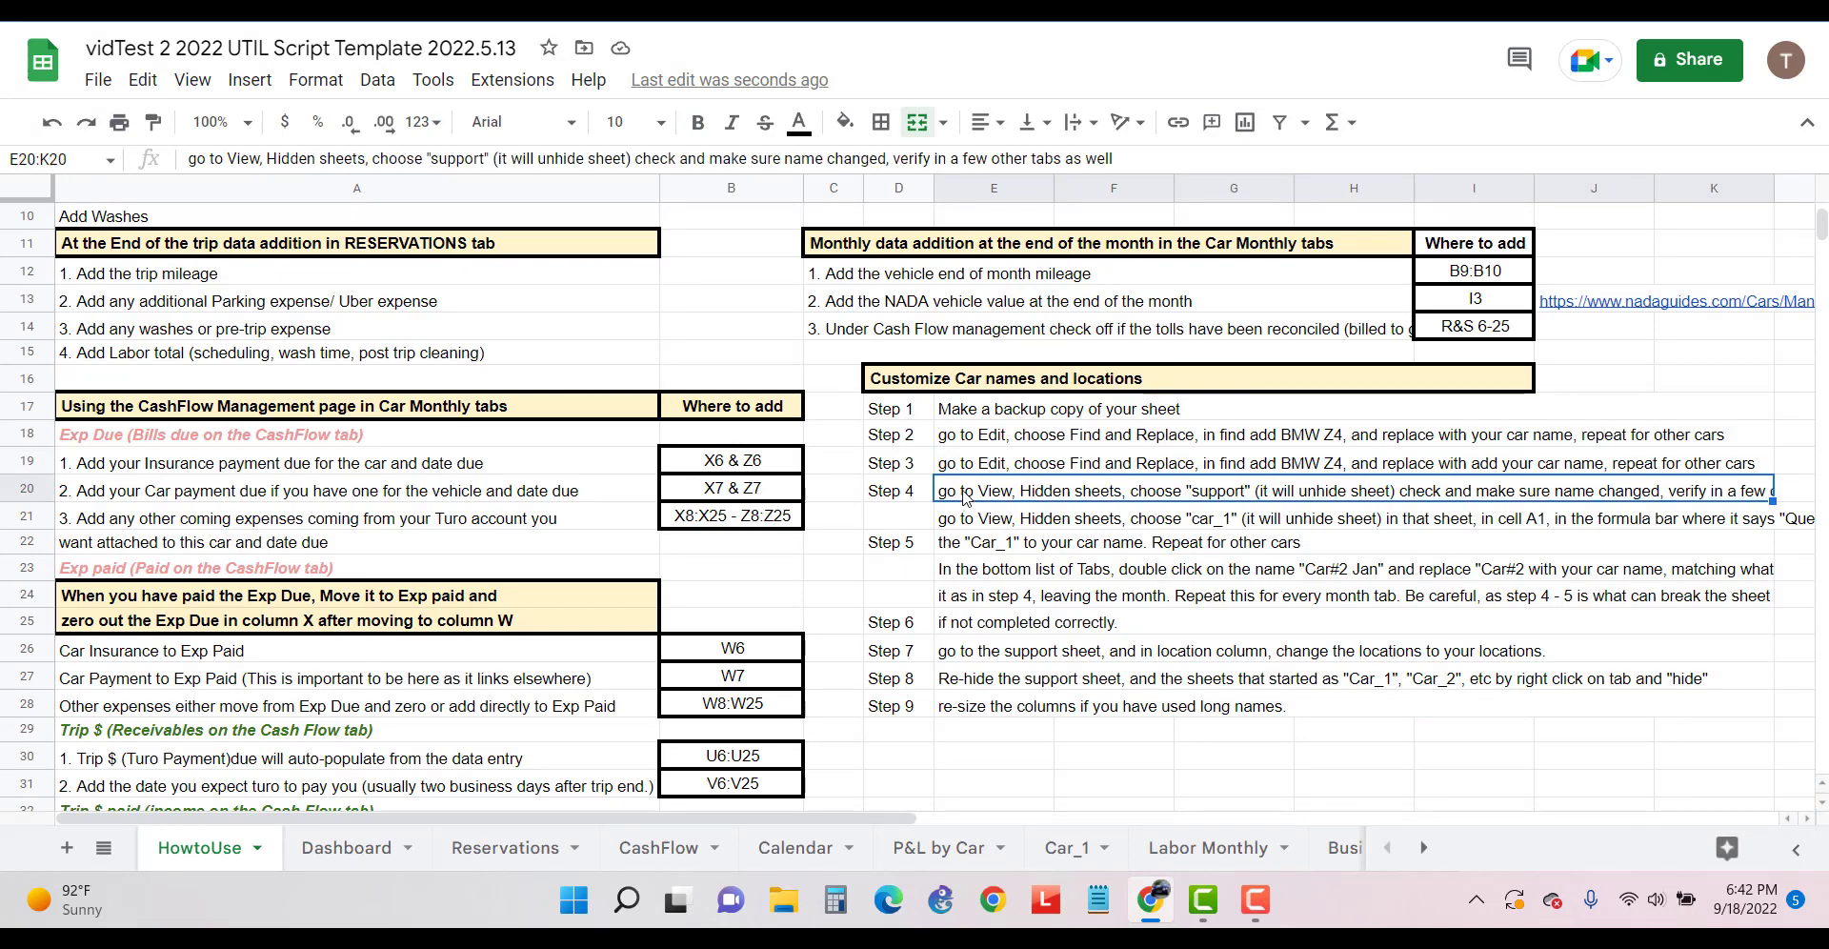
pyautogui.click(192, 84)
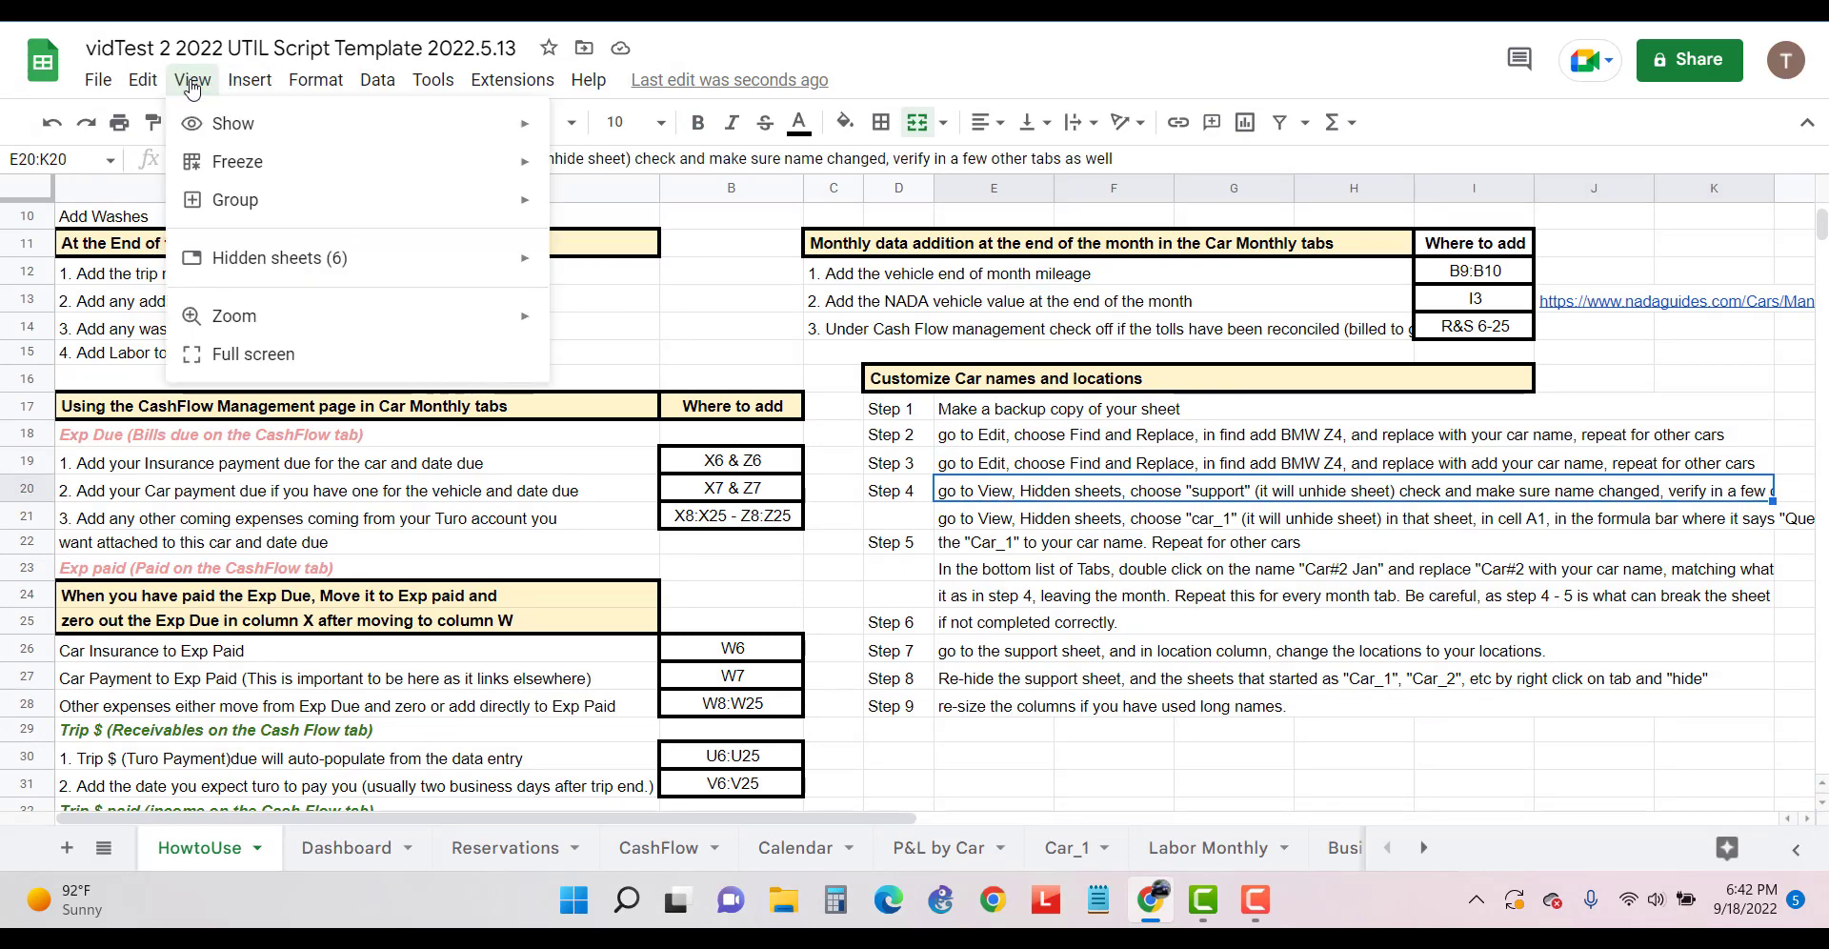
pyautogui.moveTo(234, 257)
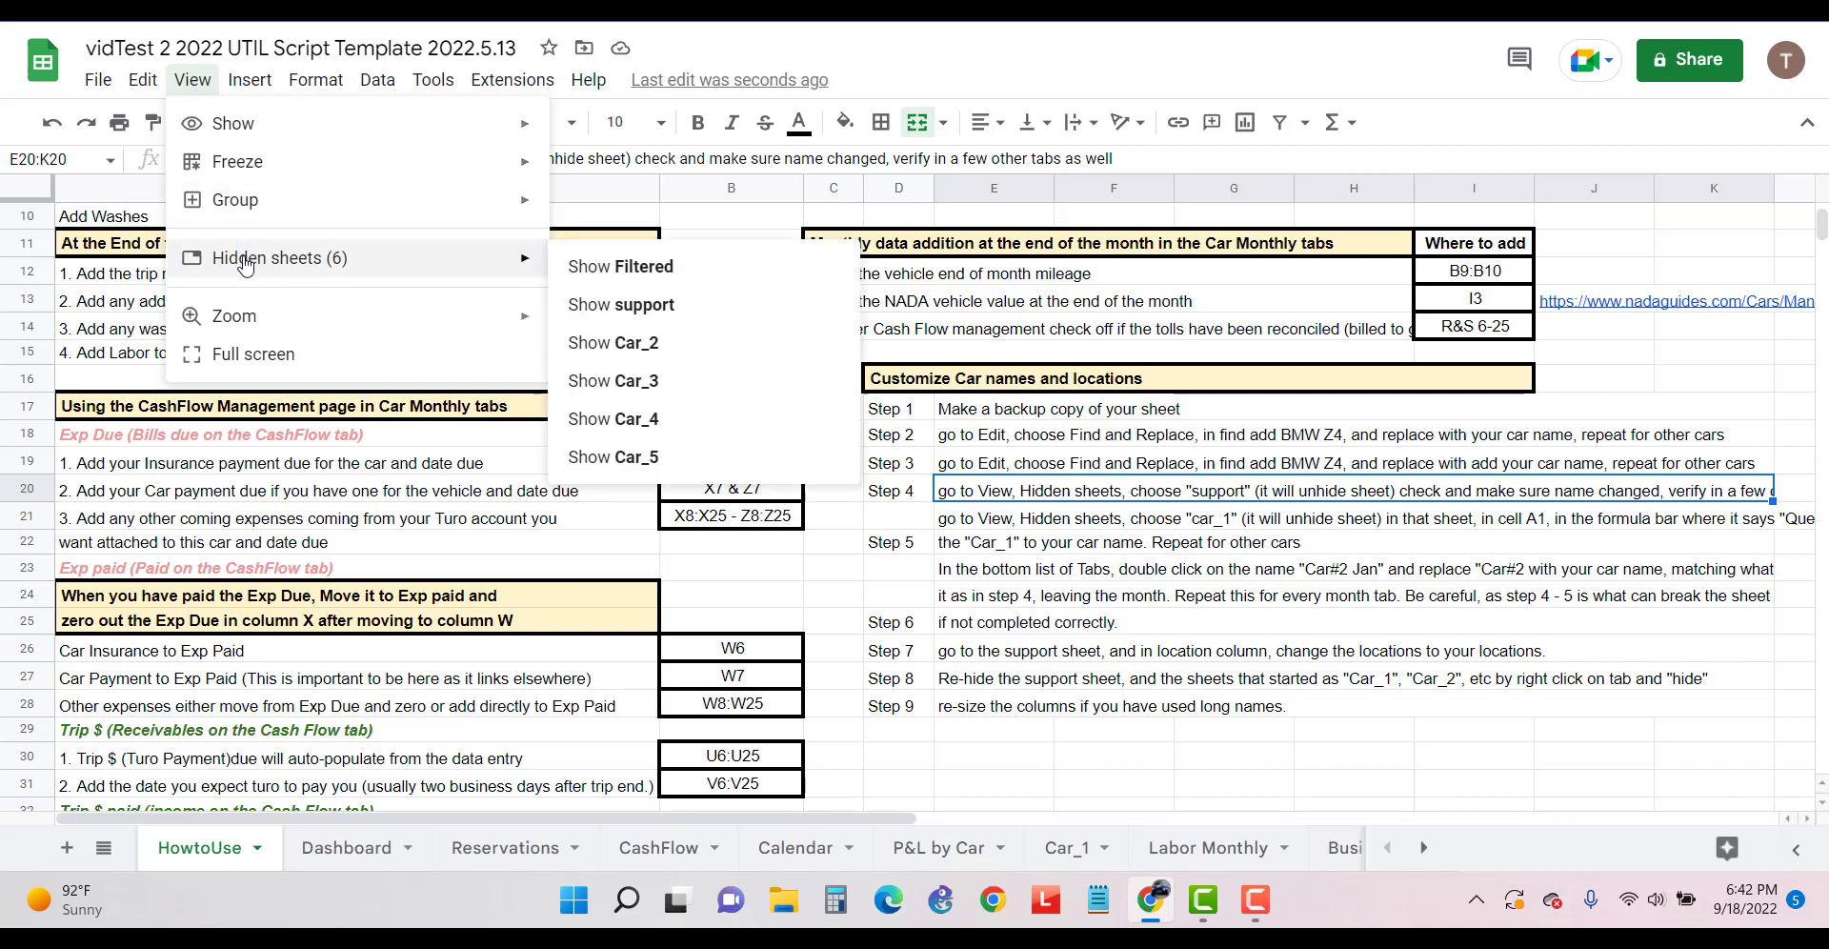
pyautogui.click(674, 306)
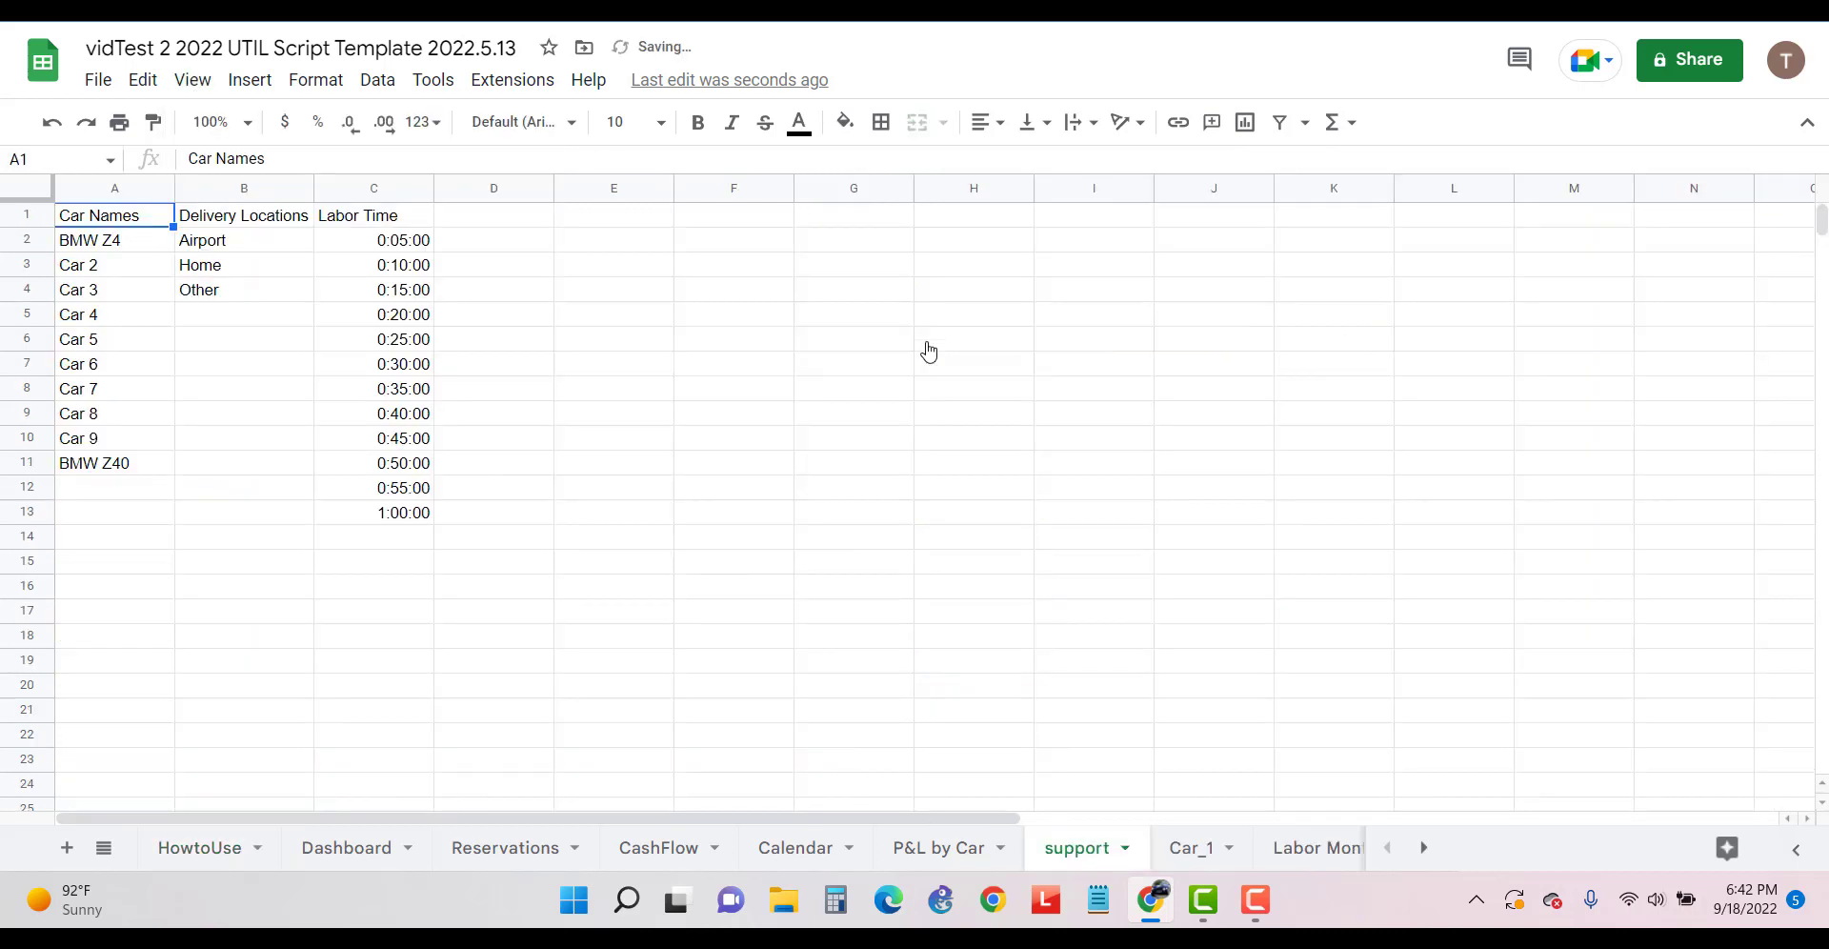
pyautogui.click(131, 249)
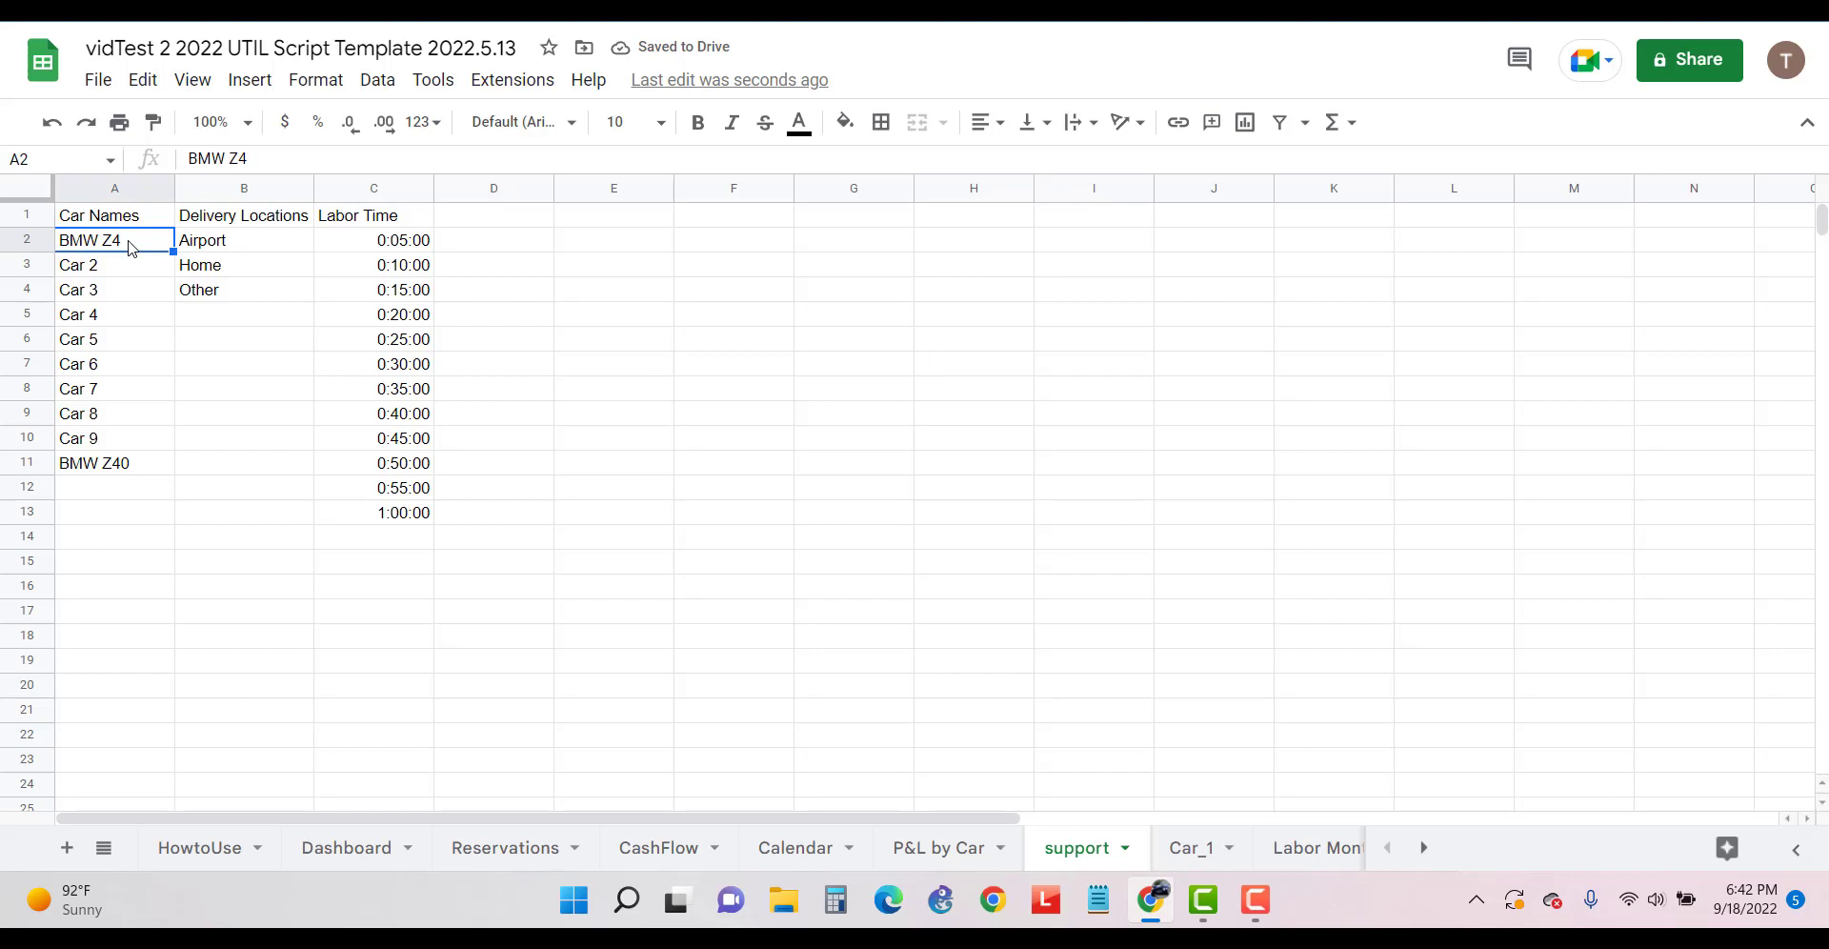
# Clear the unused car names from "Car 6" to "BMW Z40" in cells A7:A11 of the support sheet
pyautogui.moveTo(116, 370); pyautogui.dragTo(128, 466)
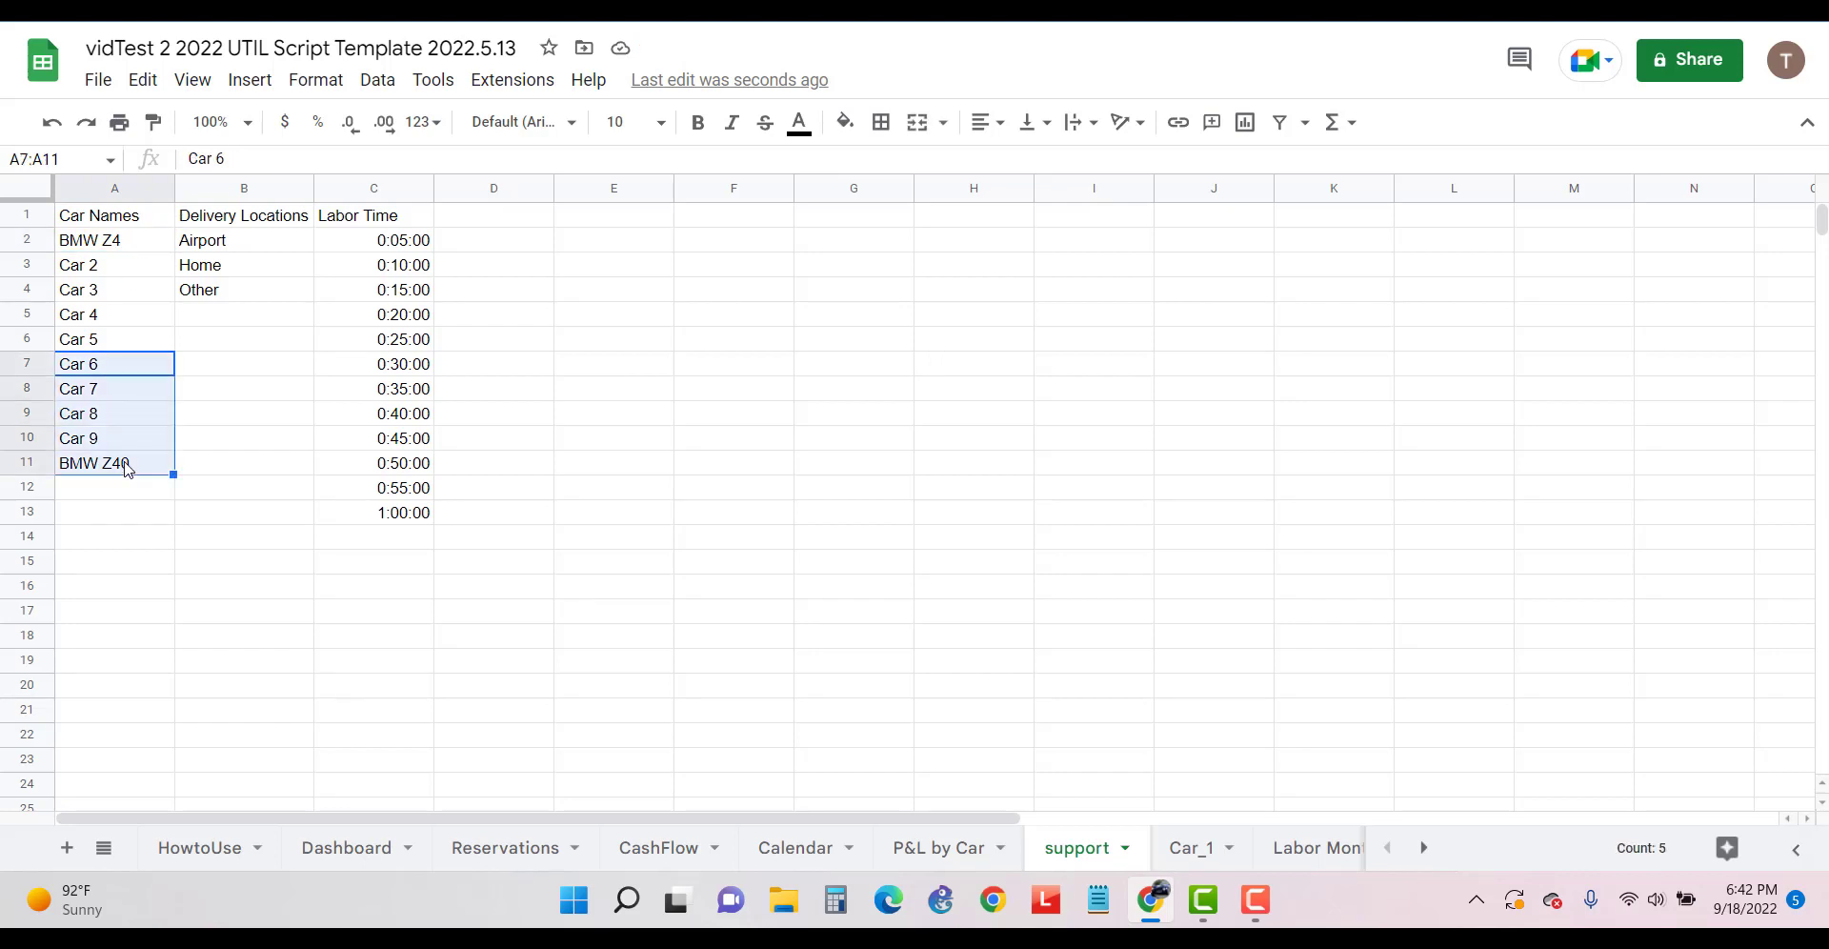
pyautogui.press('Delete')
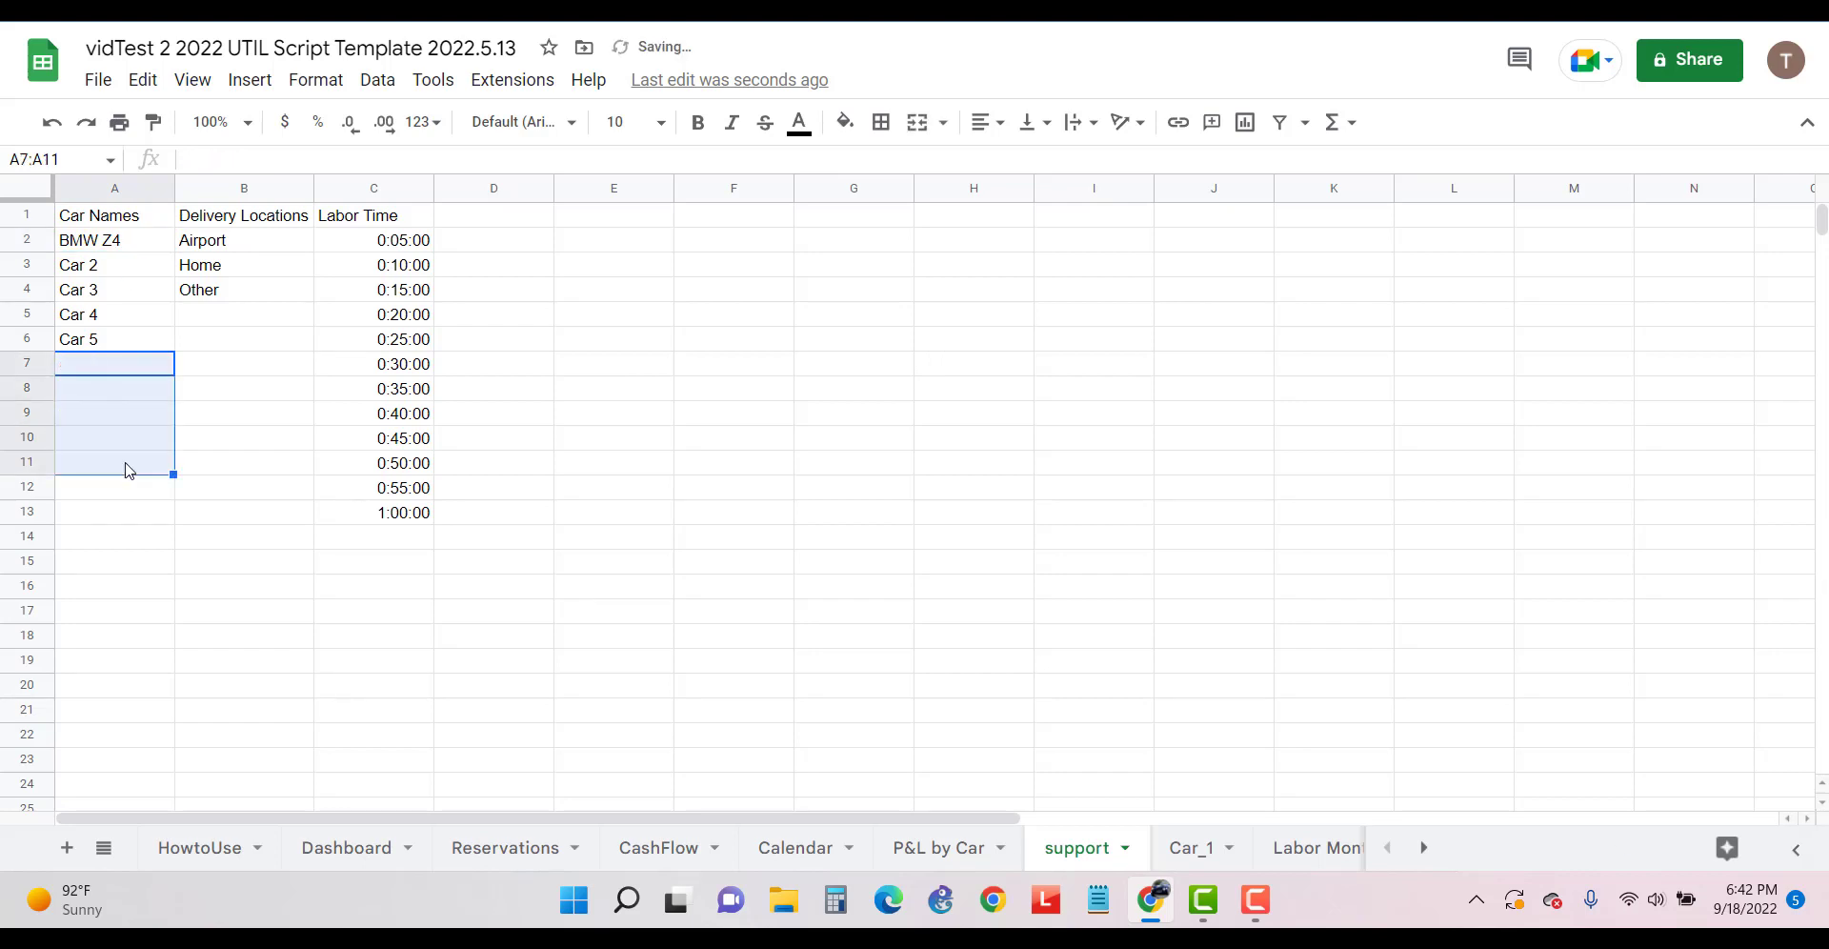
pyautogui.click(184, 419)
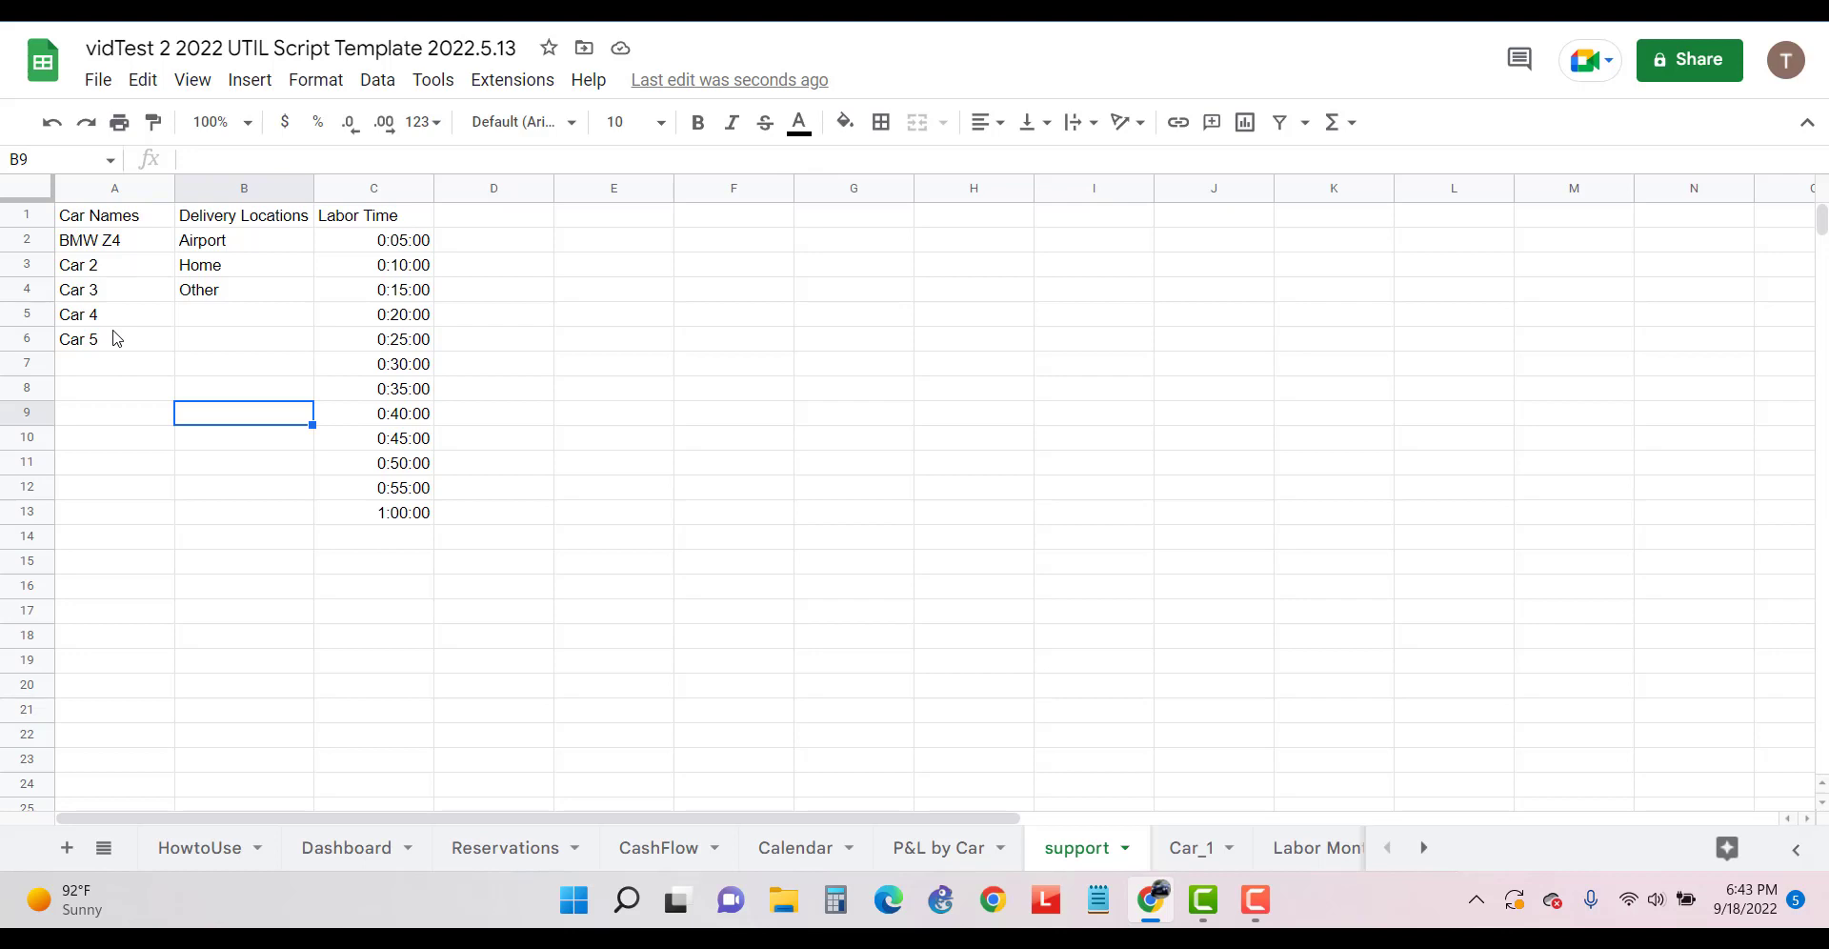
# Hide the Car_1 sheet
pyautogui.click(1234, 859)
pyautogui.click(1230, 847)
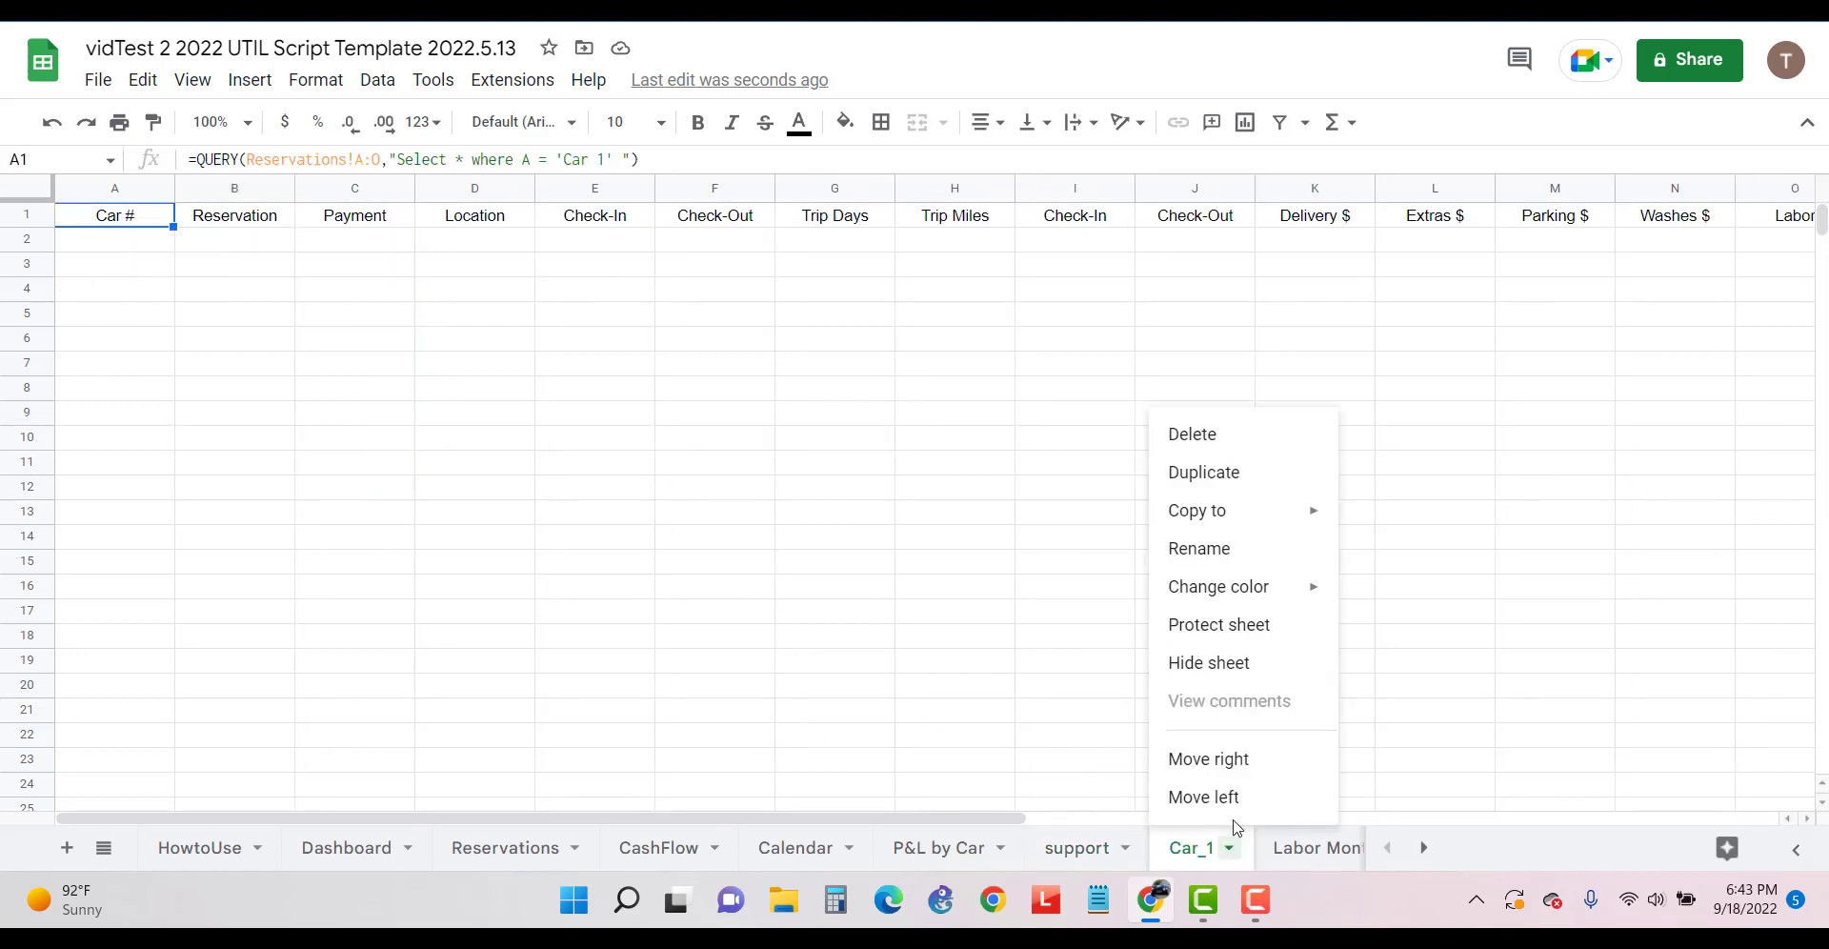
pyautogui.click(1237, 663)
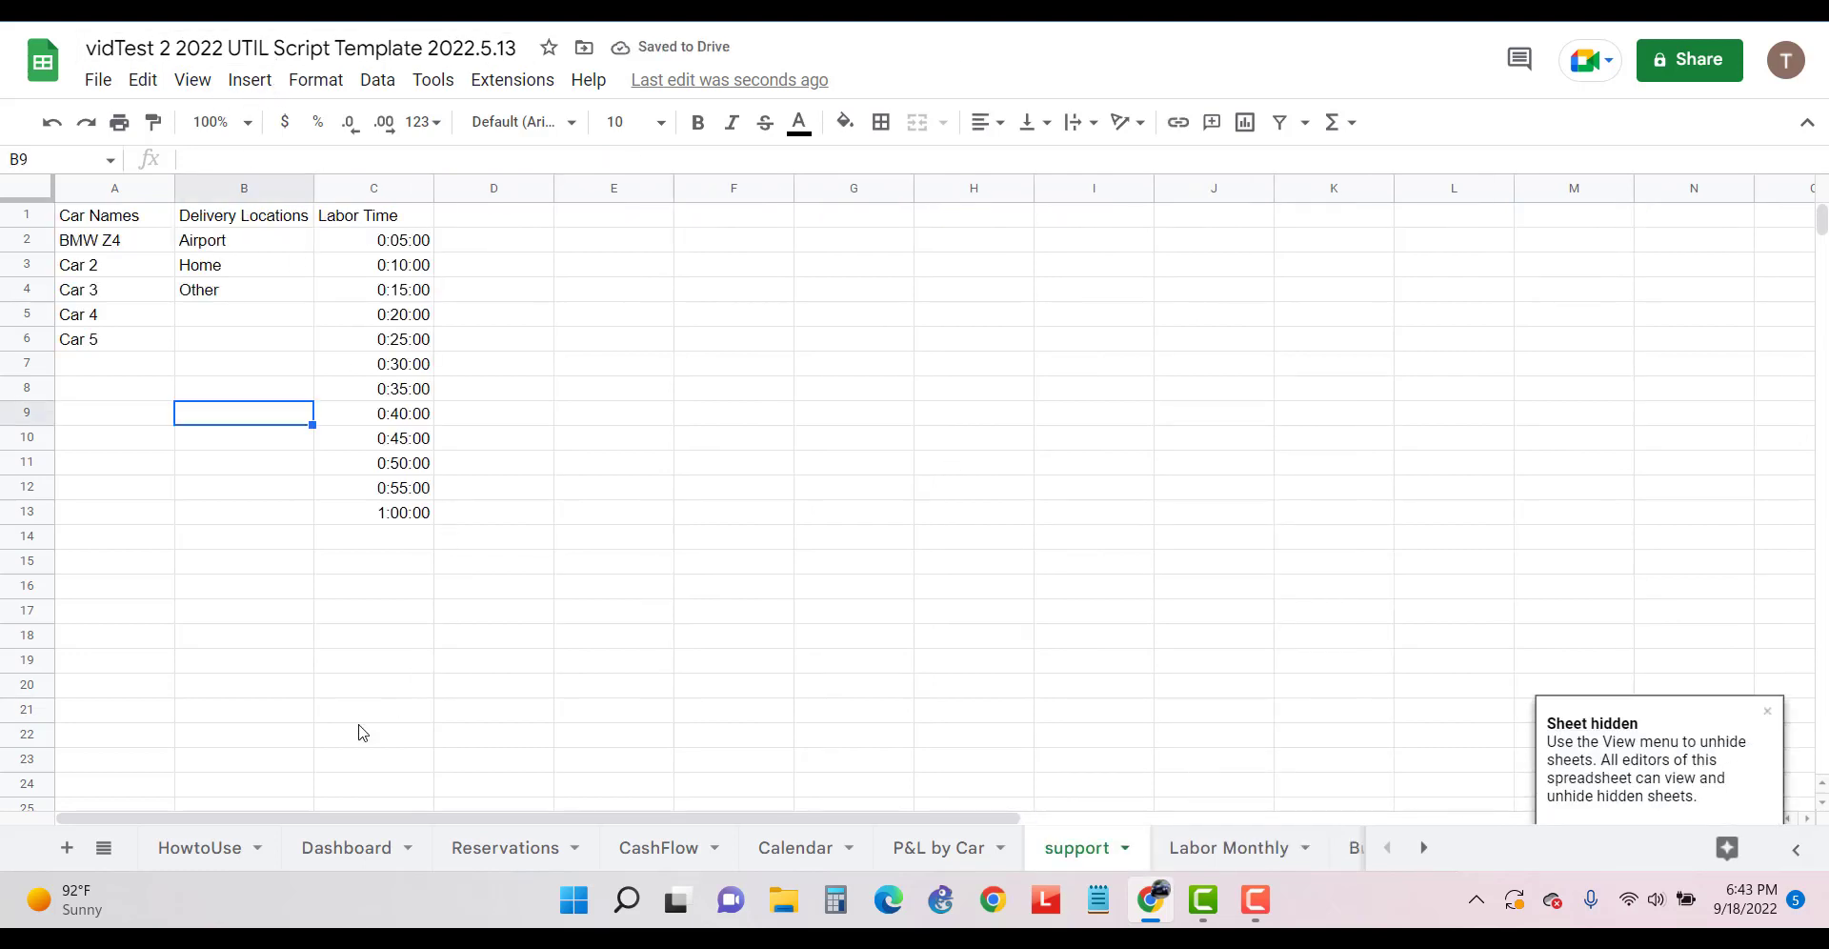
# Return to the HowtoUse instructions and unhide the Car_1 sheet
pyautogui.click(202, 849)
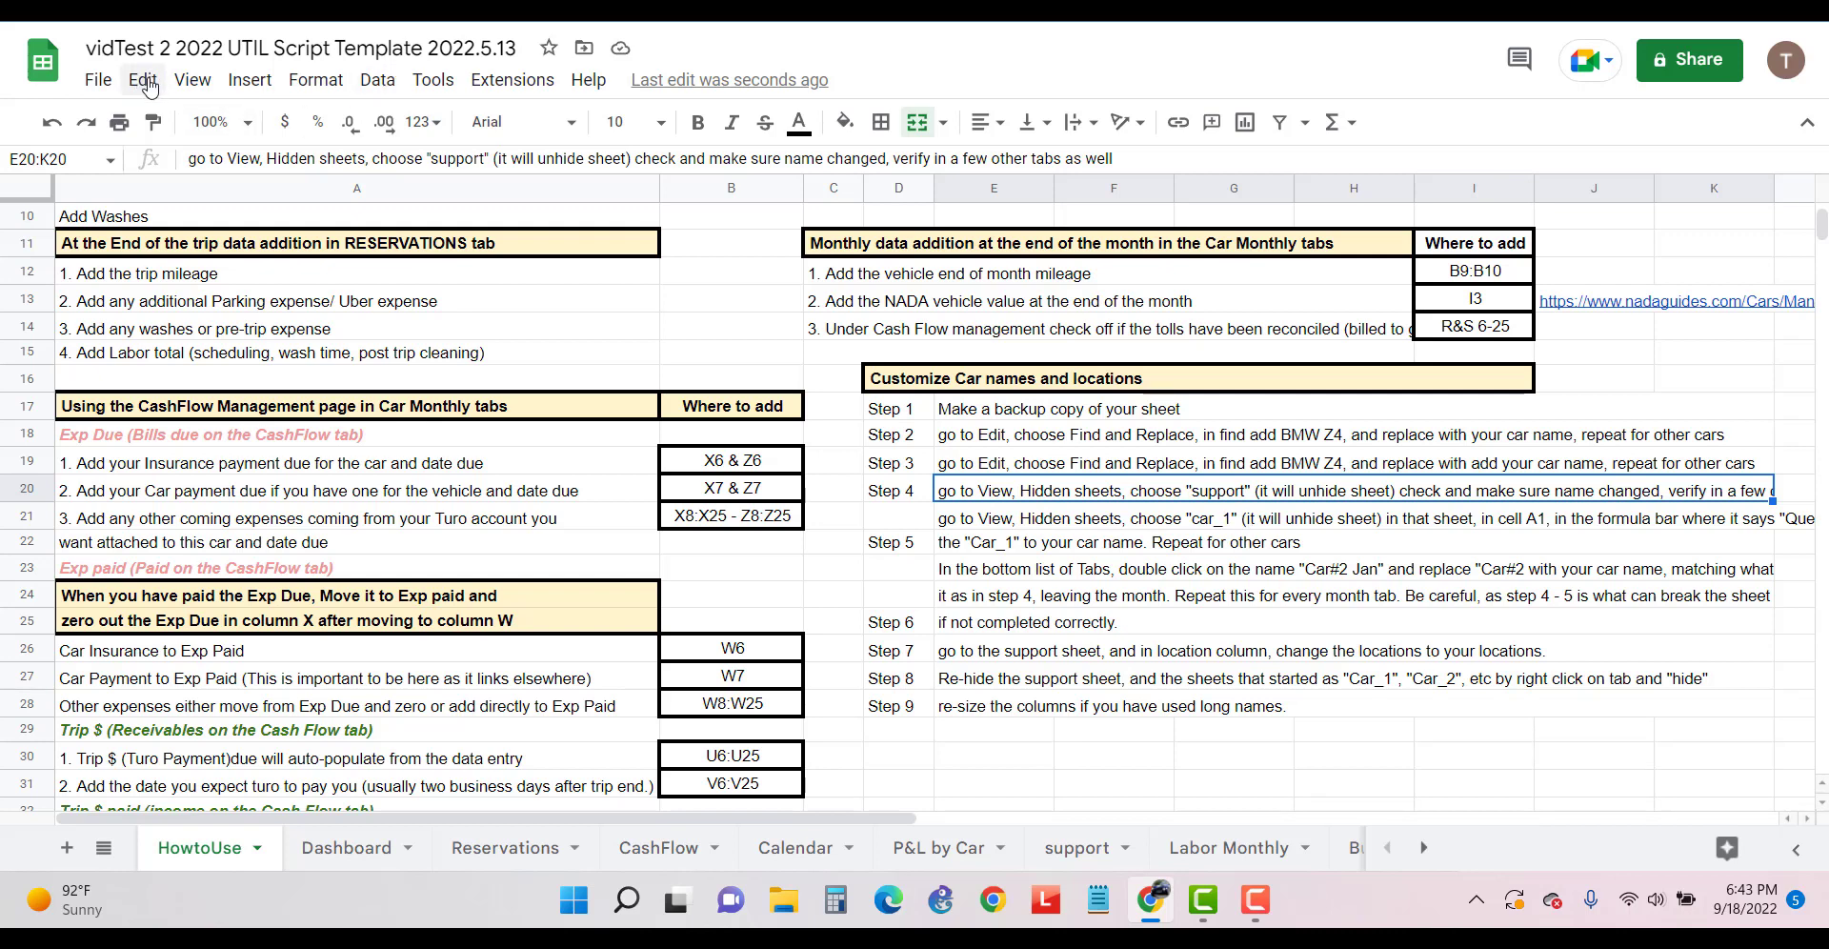
pyautogui.click(192, 80)
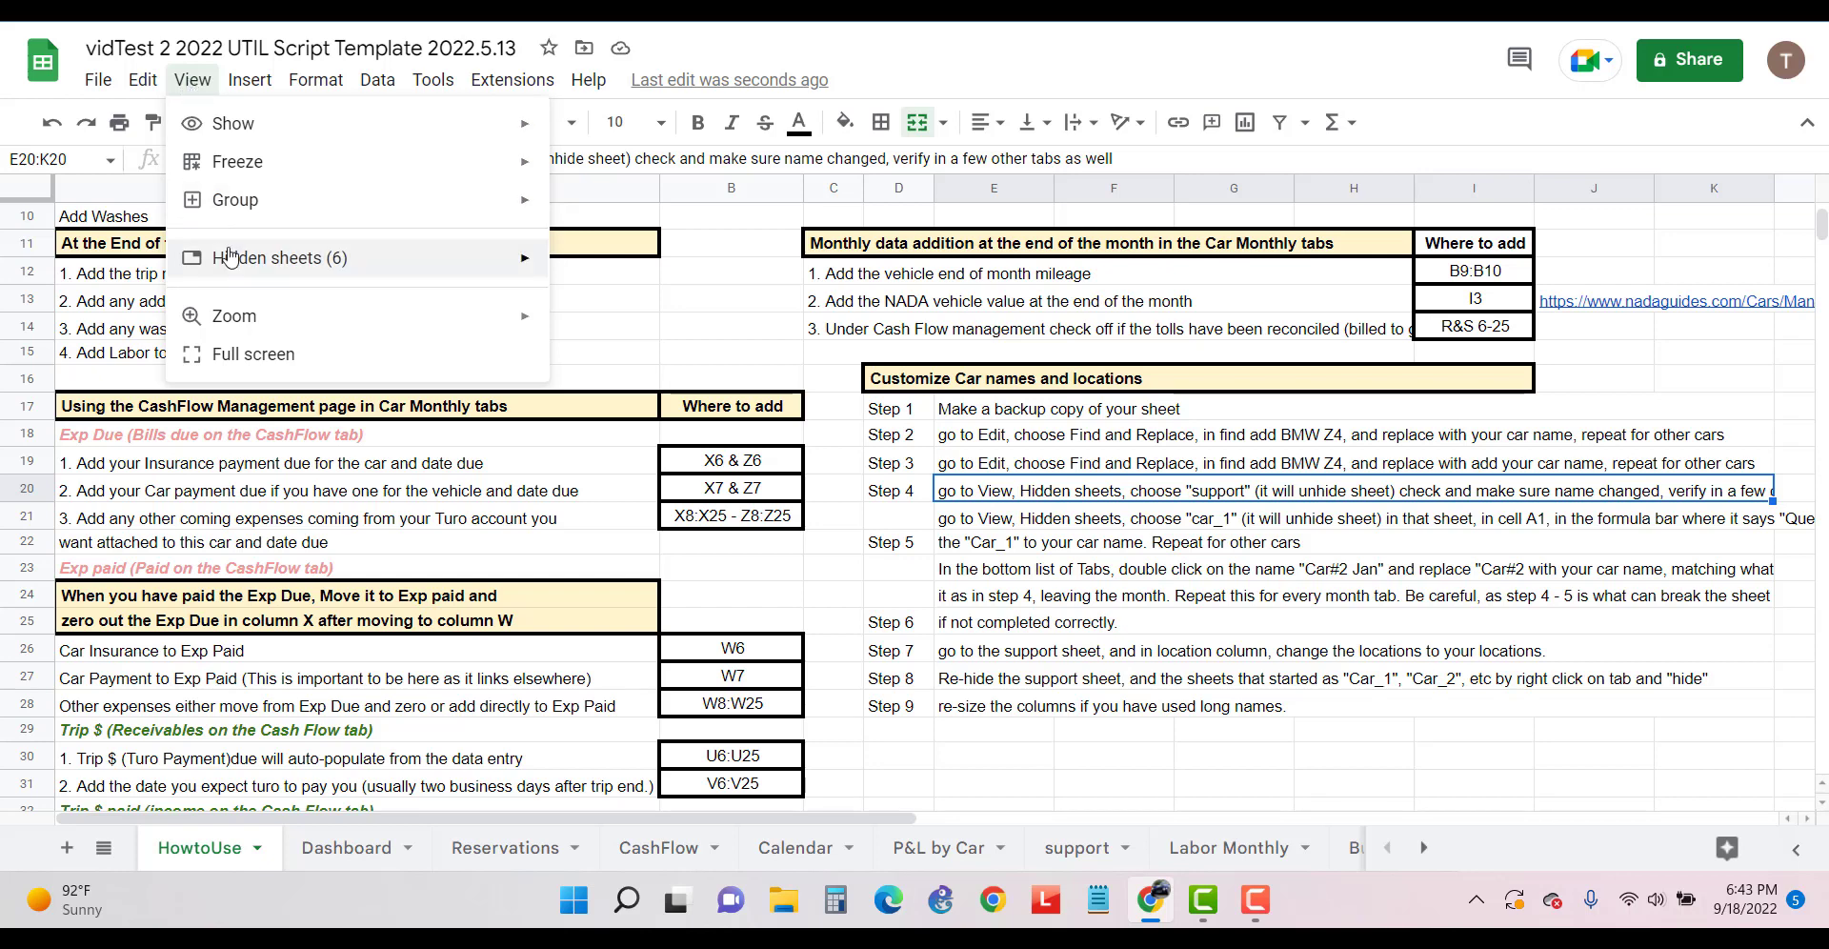
pyautogui.moveTo(230, 258)
pyautogui.click(639, 314)
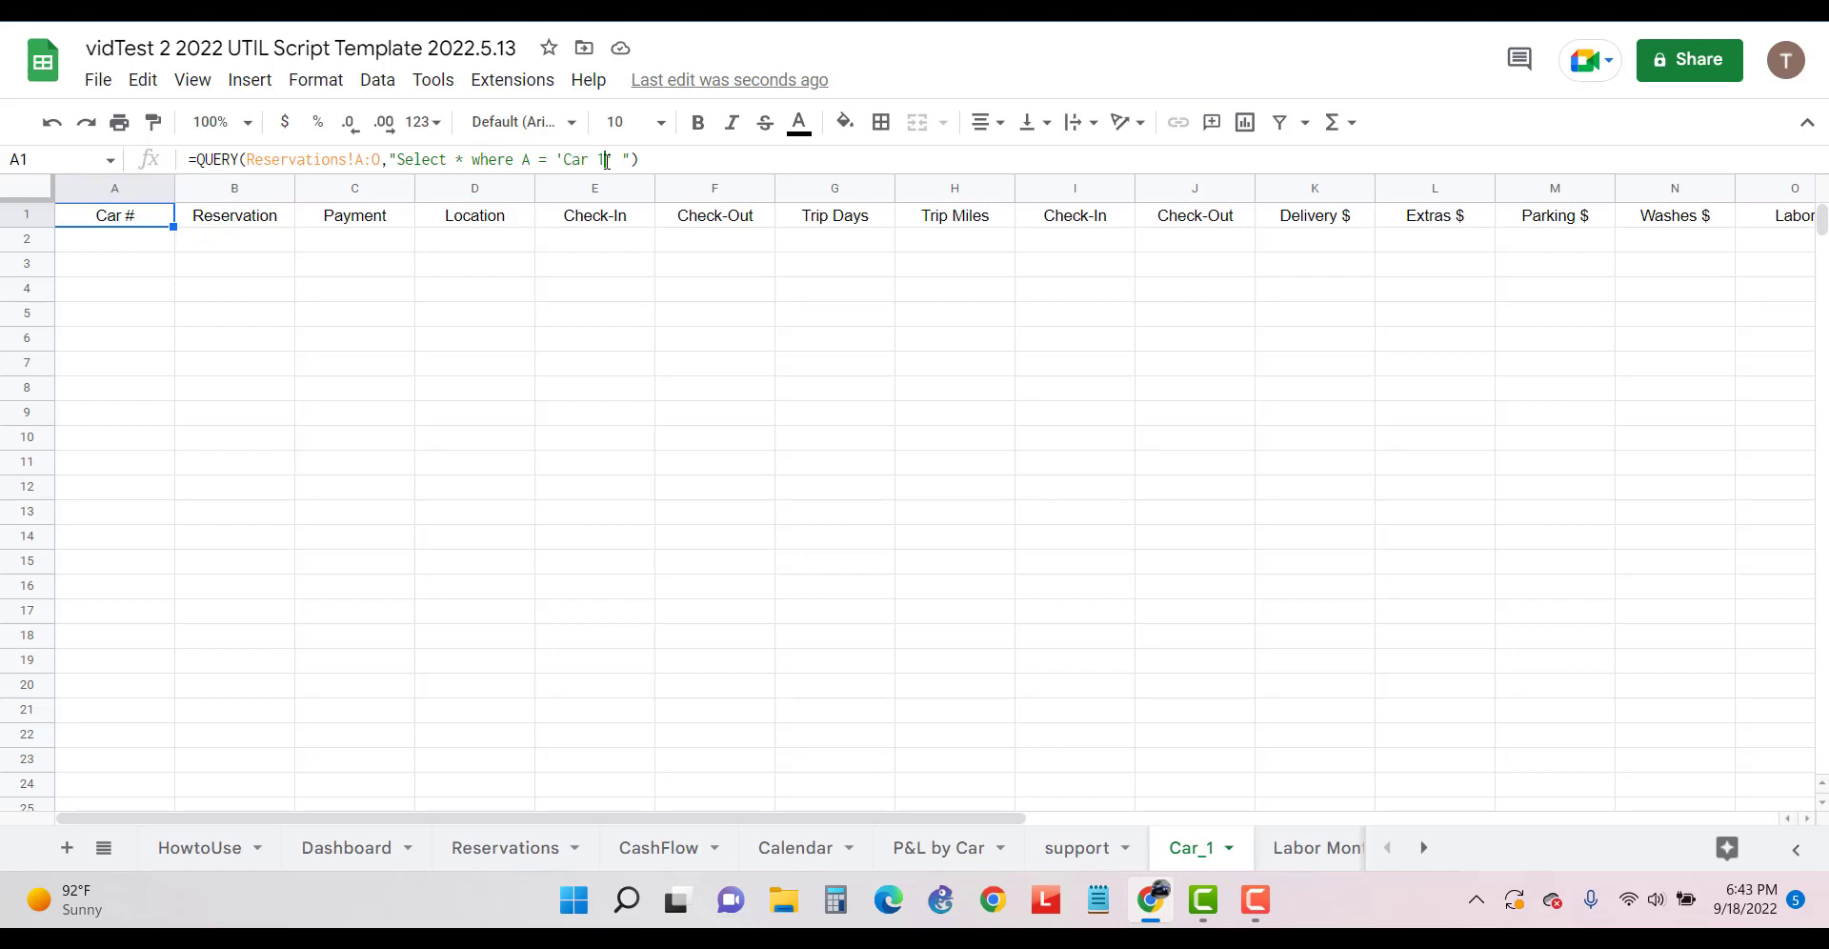
# Change the car name in the QUERY formula in cell A1 of the Car_1 sheet to "BMW Z4"
pyautogui.click(647, 167)
pyautogui.press('BackSpace')
pyautogui.press('BackSpace')
pyautogui.press('BackSpace')
pyautogui.press('BackSpace')
pyautogui.press('BackSpace')
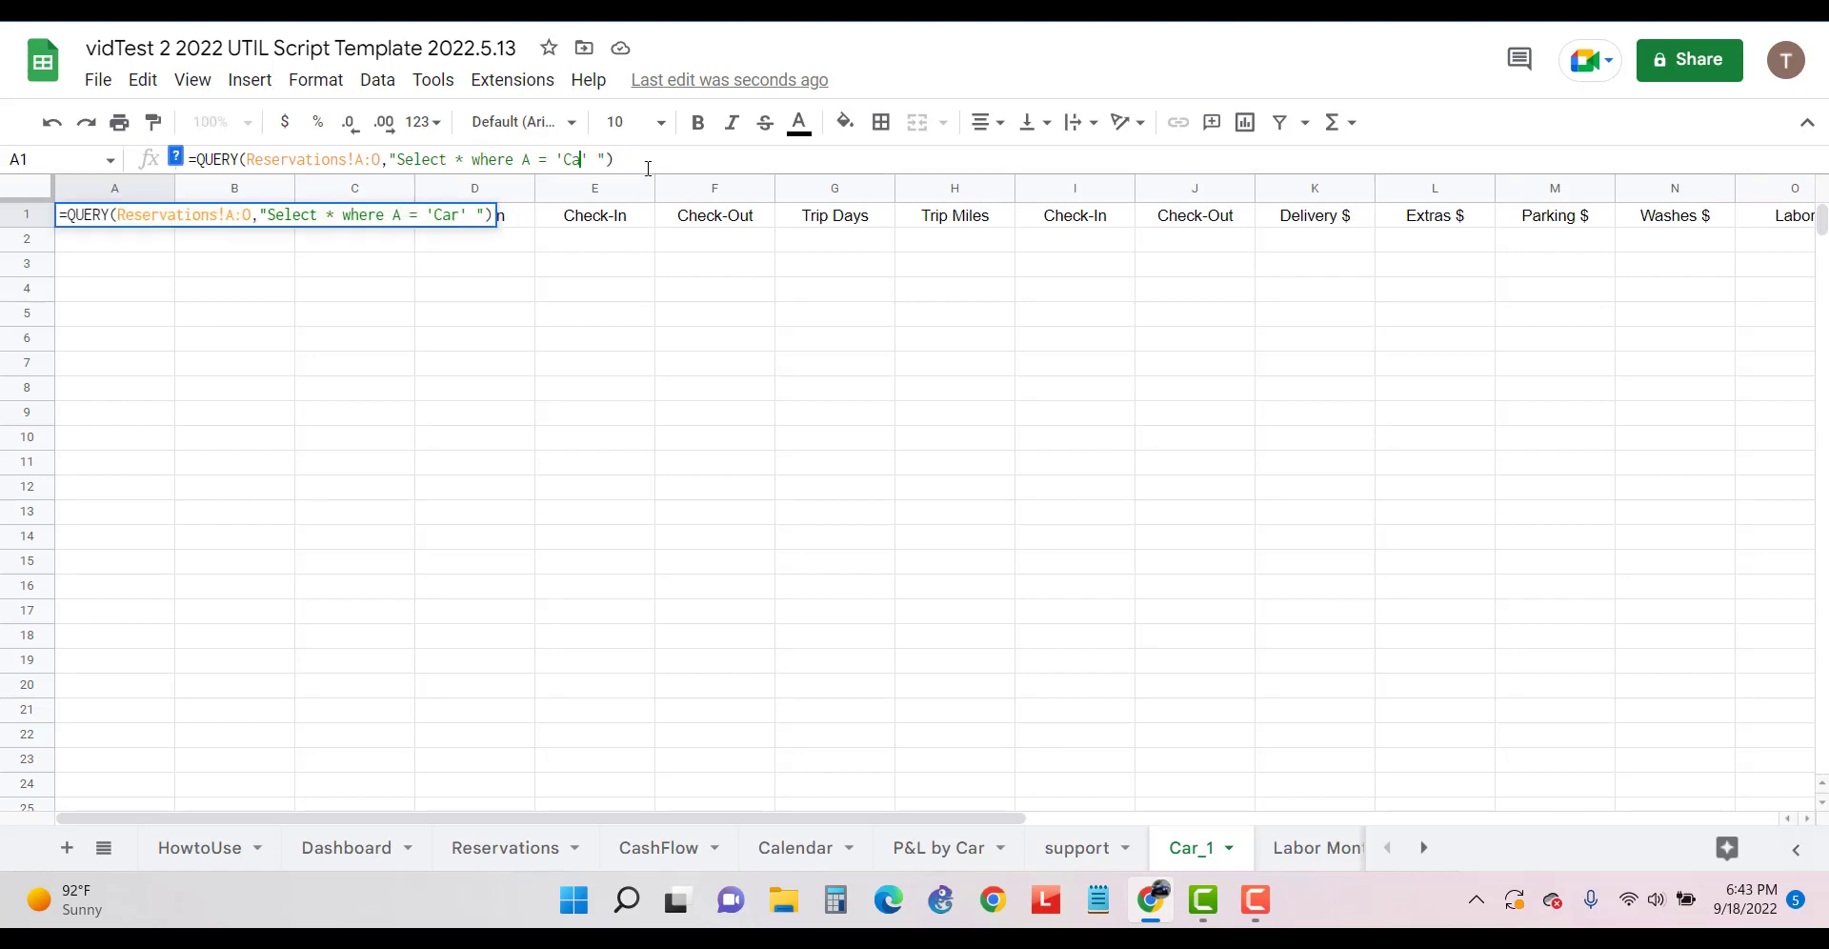
pyautogui.write('BMW Z4')
pyautogui.press('Return')
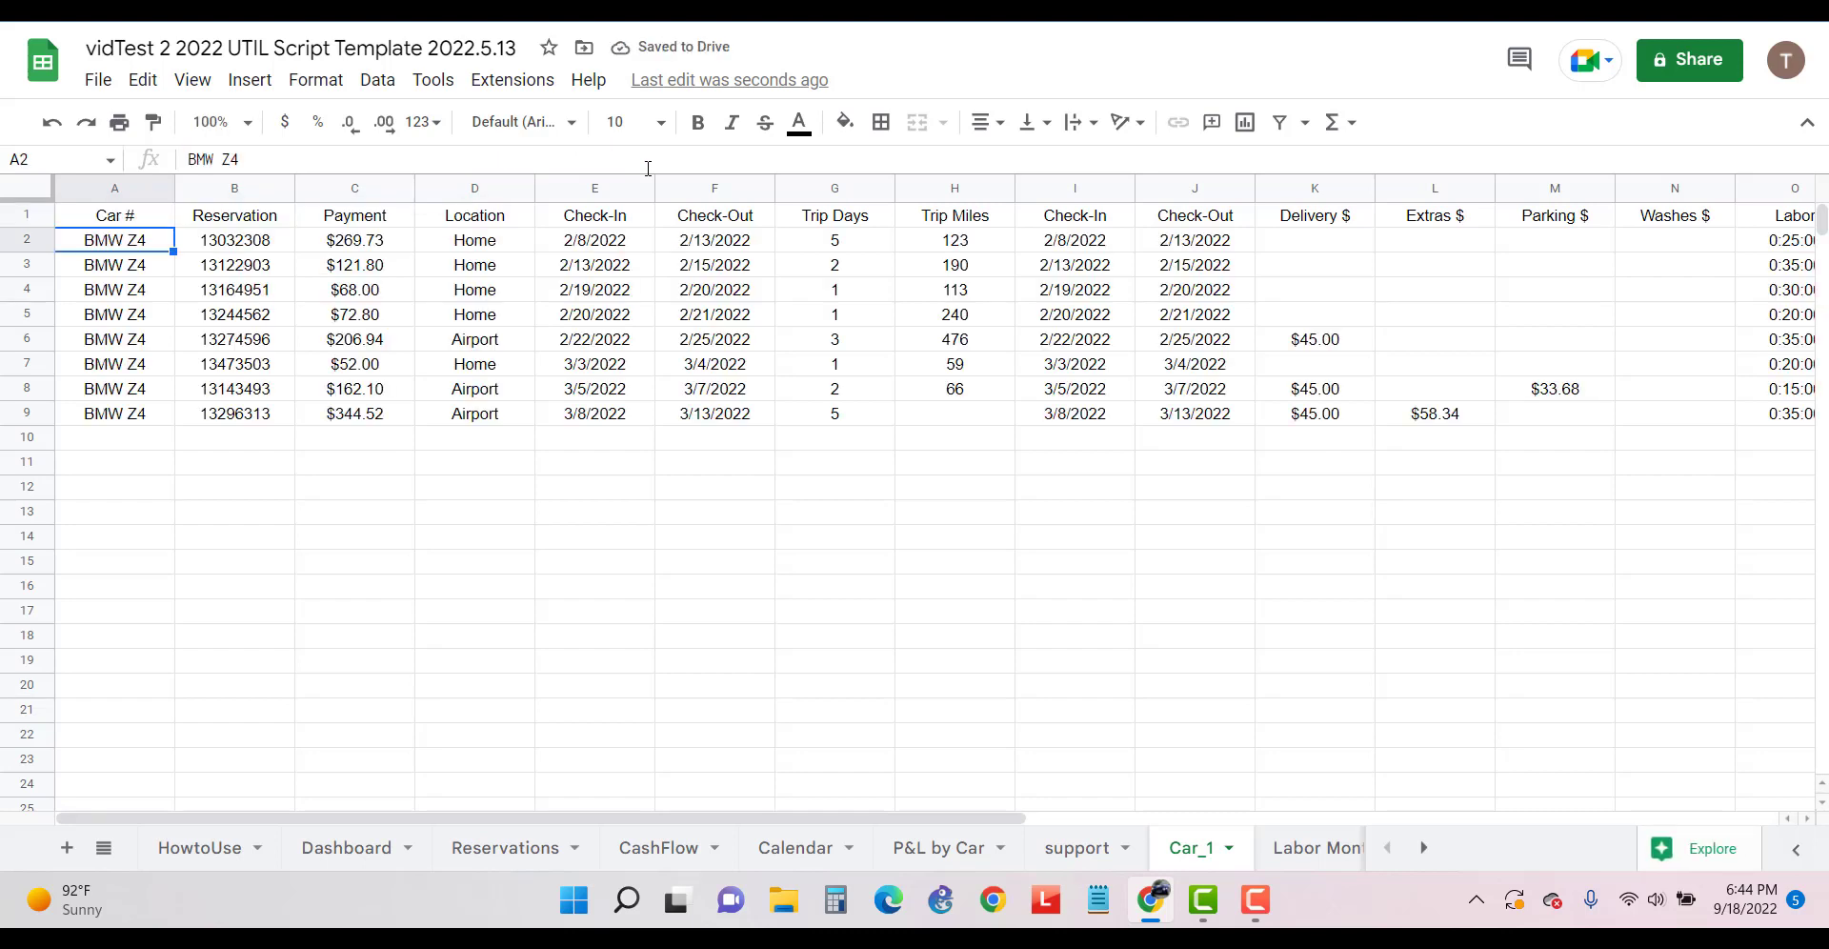
# Rename the Car_1 sheet as "BMW Z4"
pyautogui.doubleClick(1204, 857)
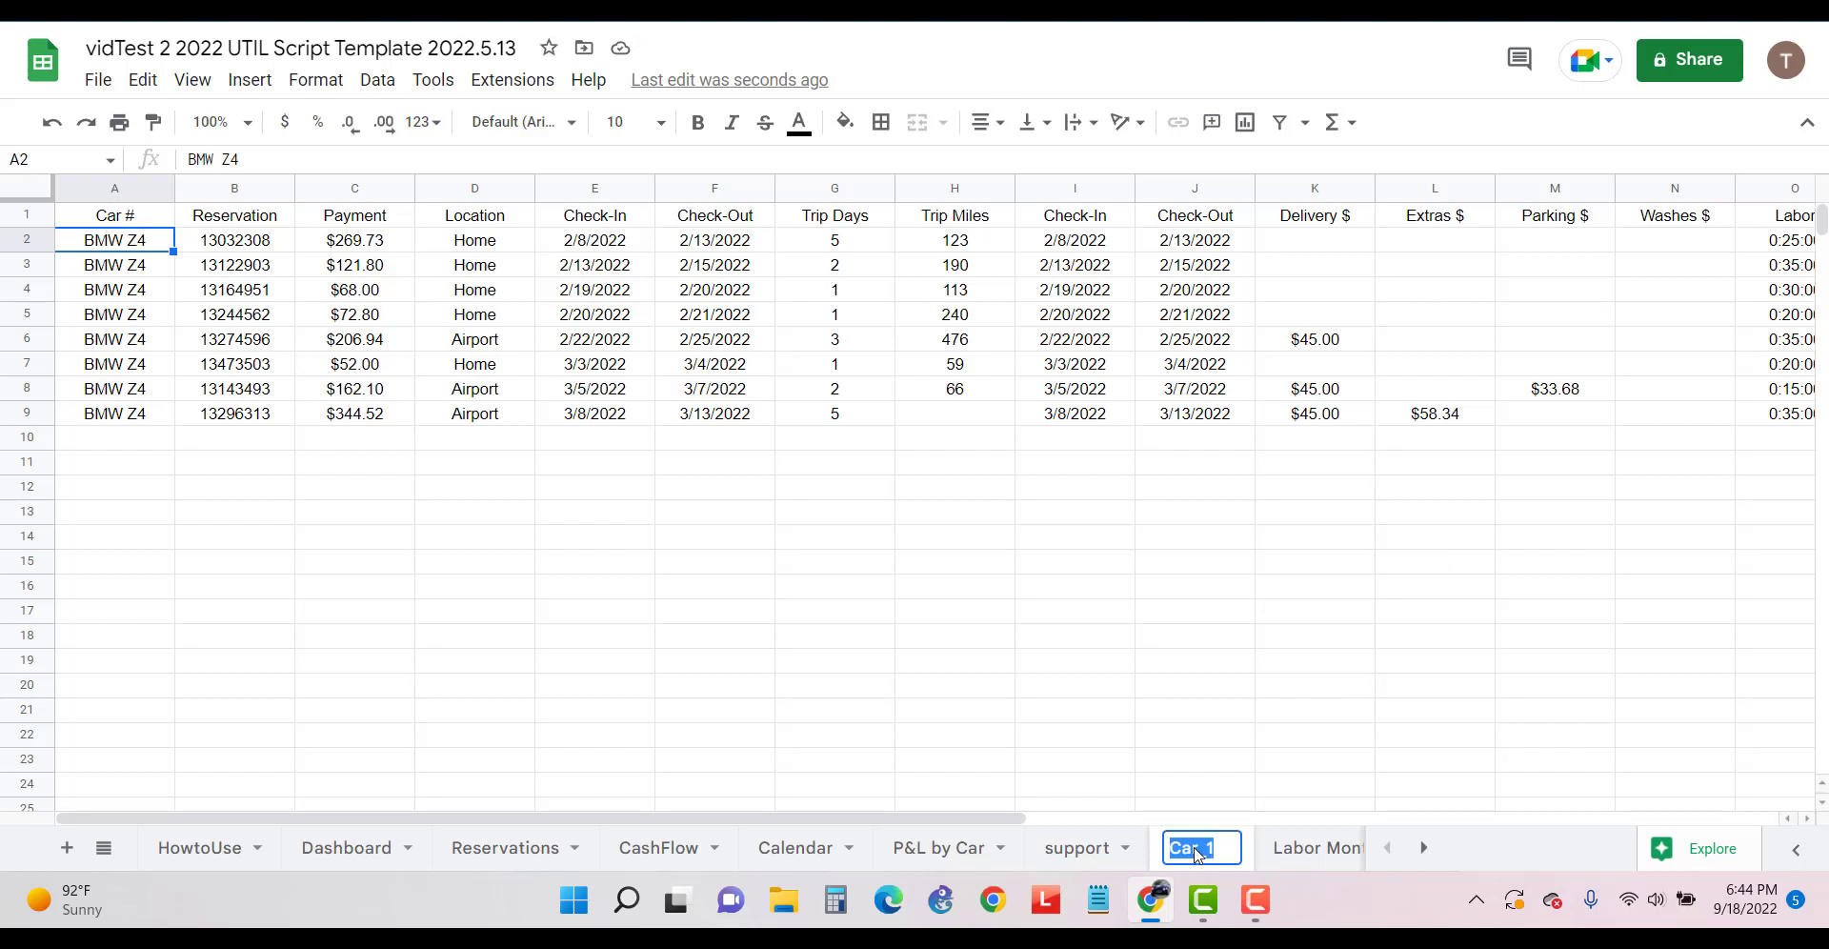
pyautogui.write('BM')
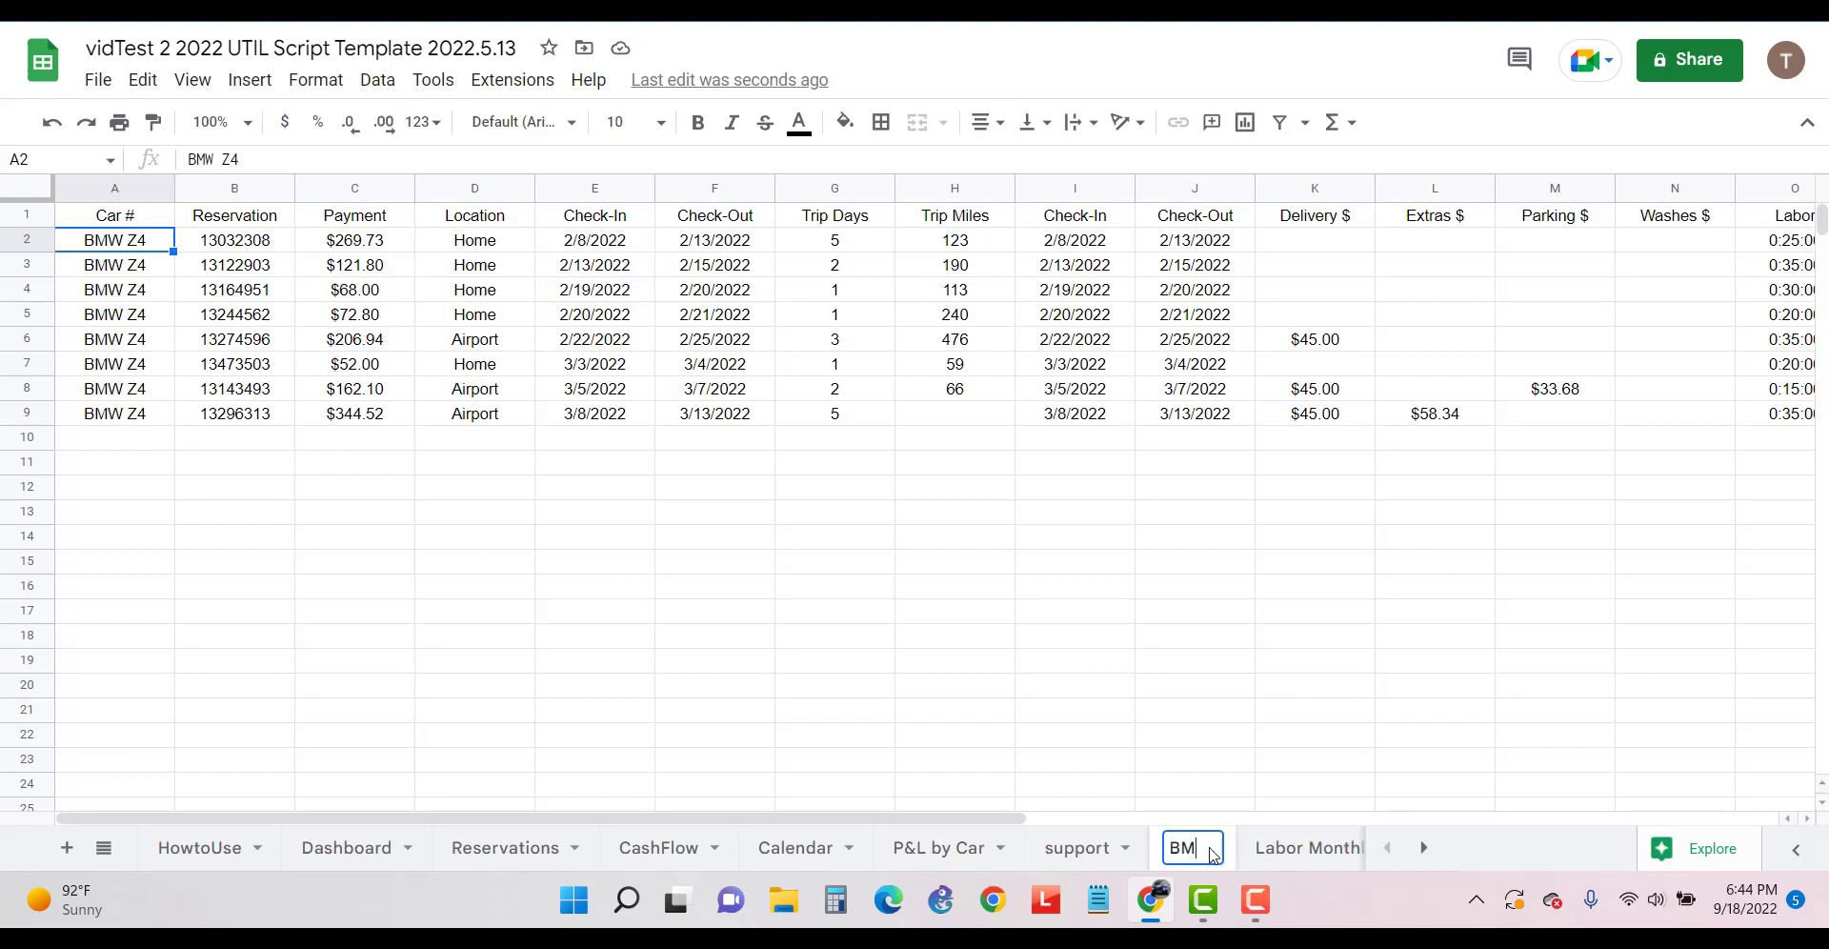
pyautogui.write('W Z4')
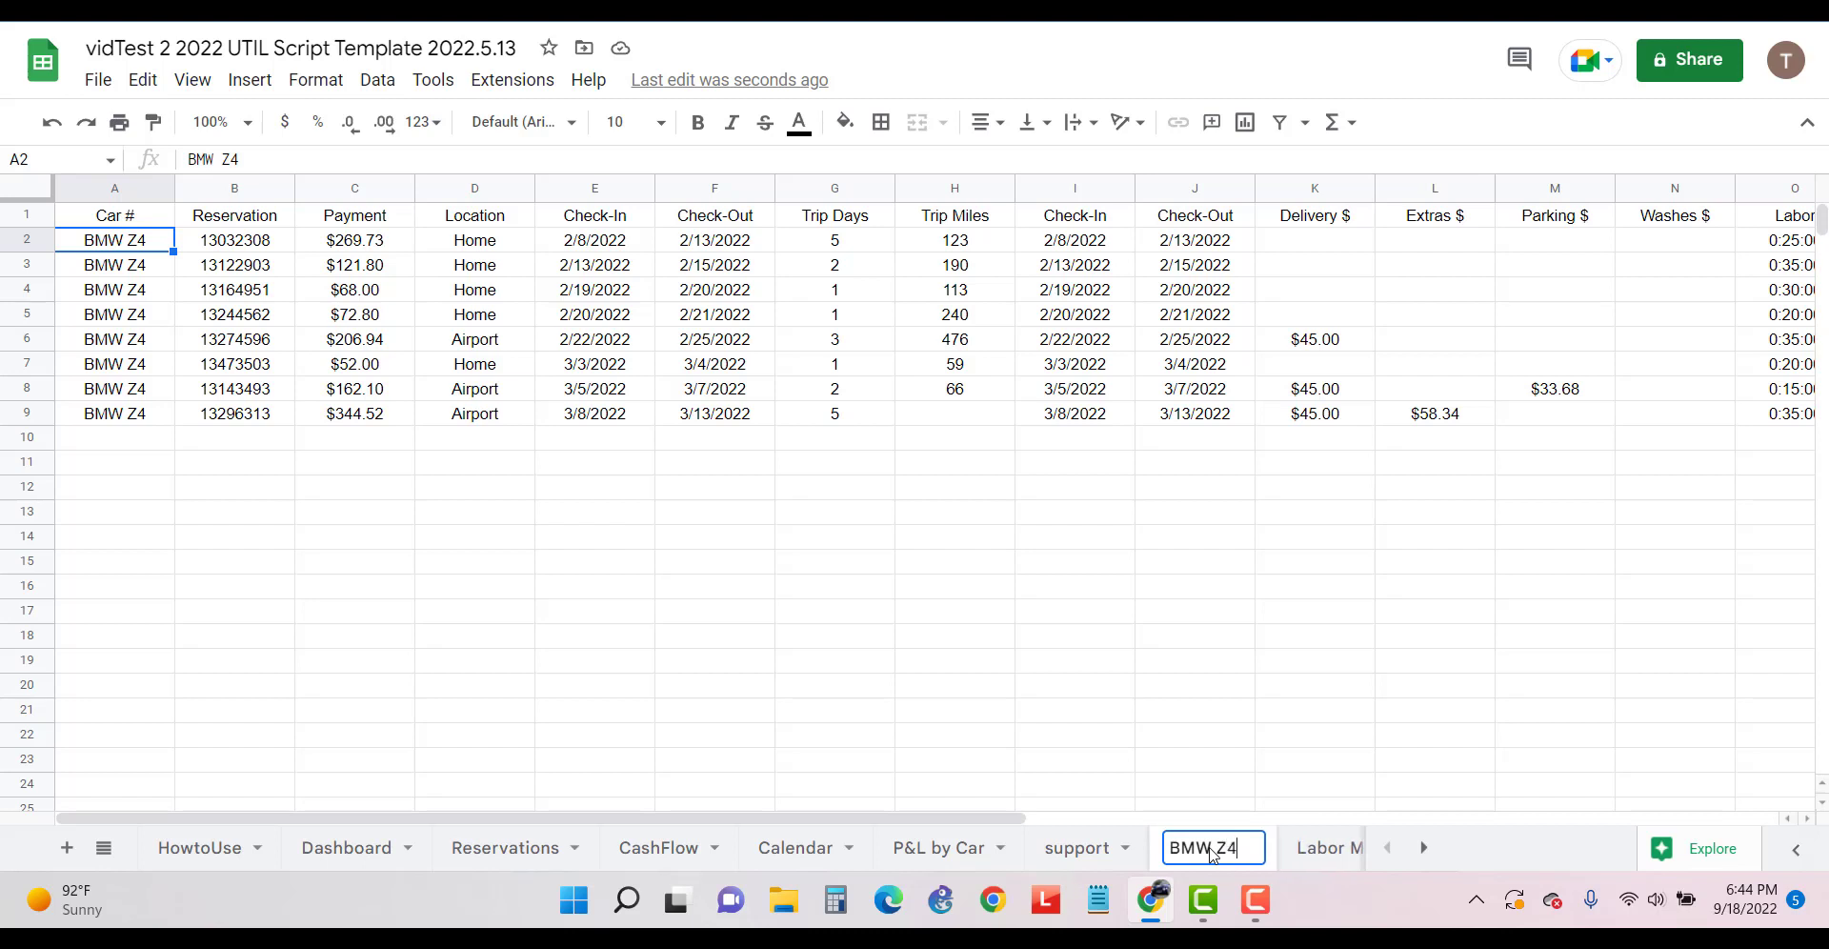
pyautogui.press('Return')
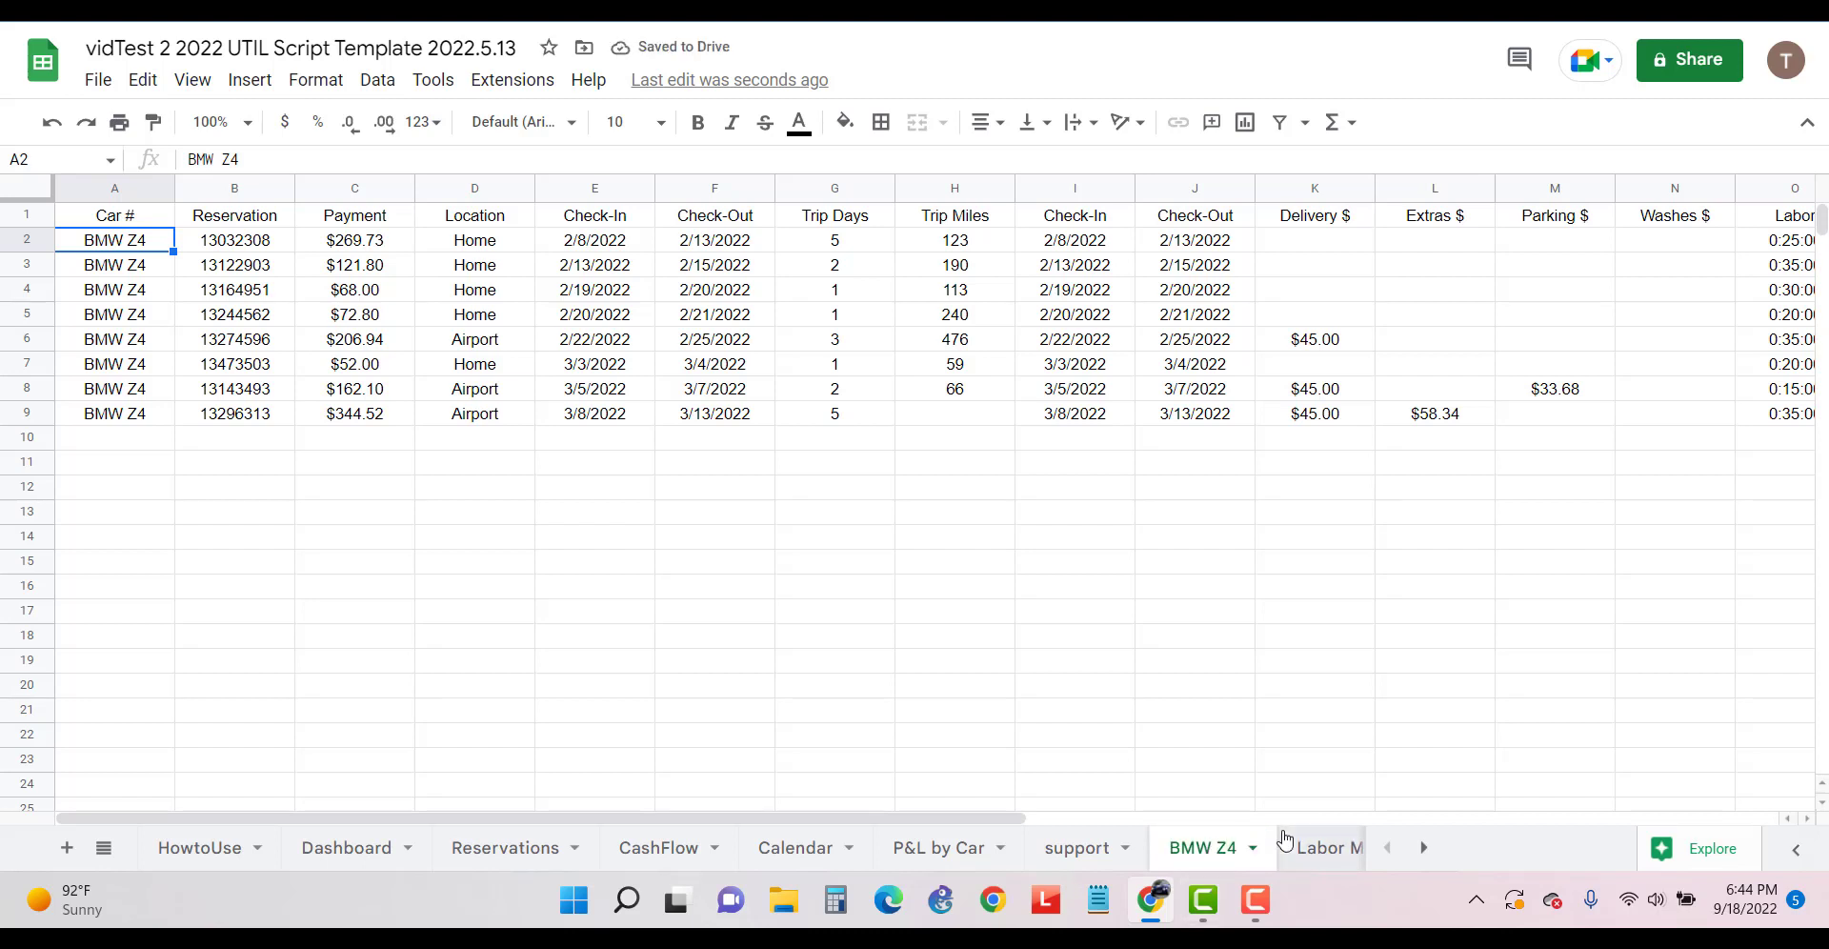
# Hide the BMW Z4 sheet and return to the HowtoUse instructions
pyautogui.click(1253, 848)
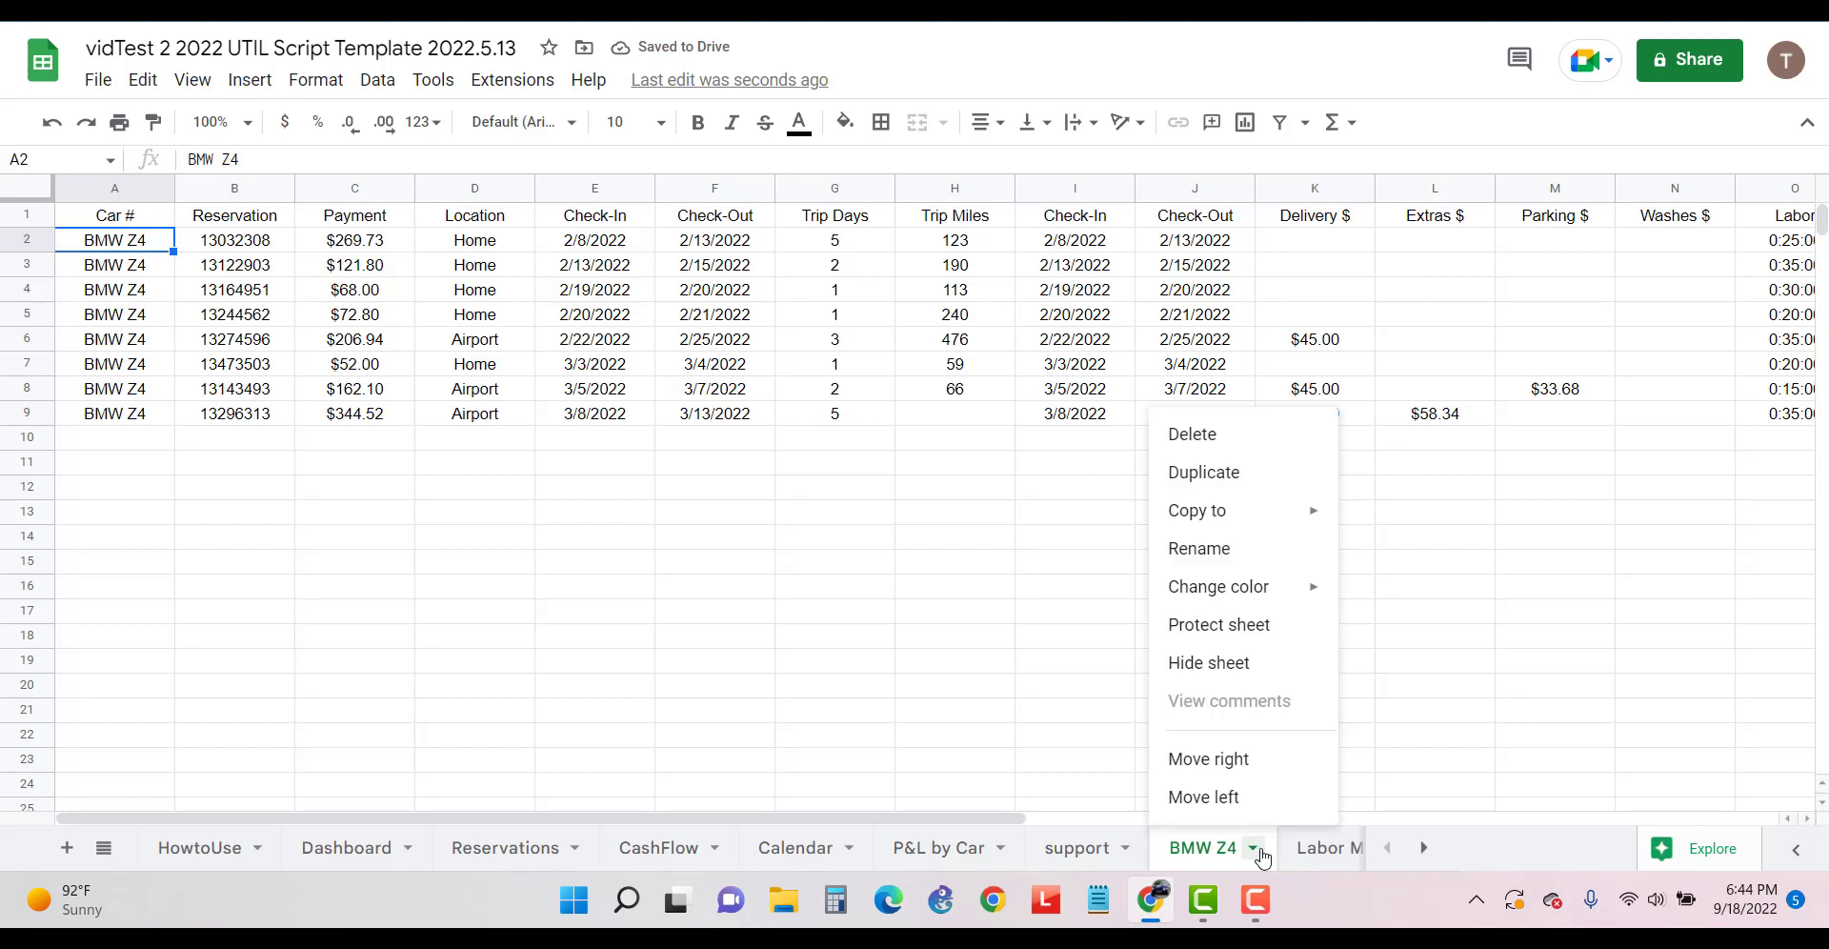
pyautogui.click(1227, 664)
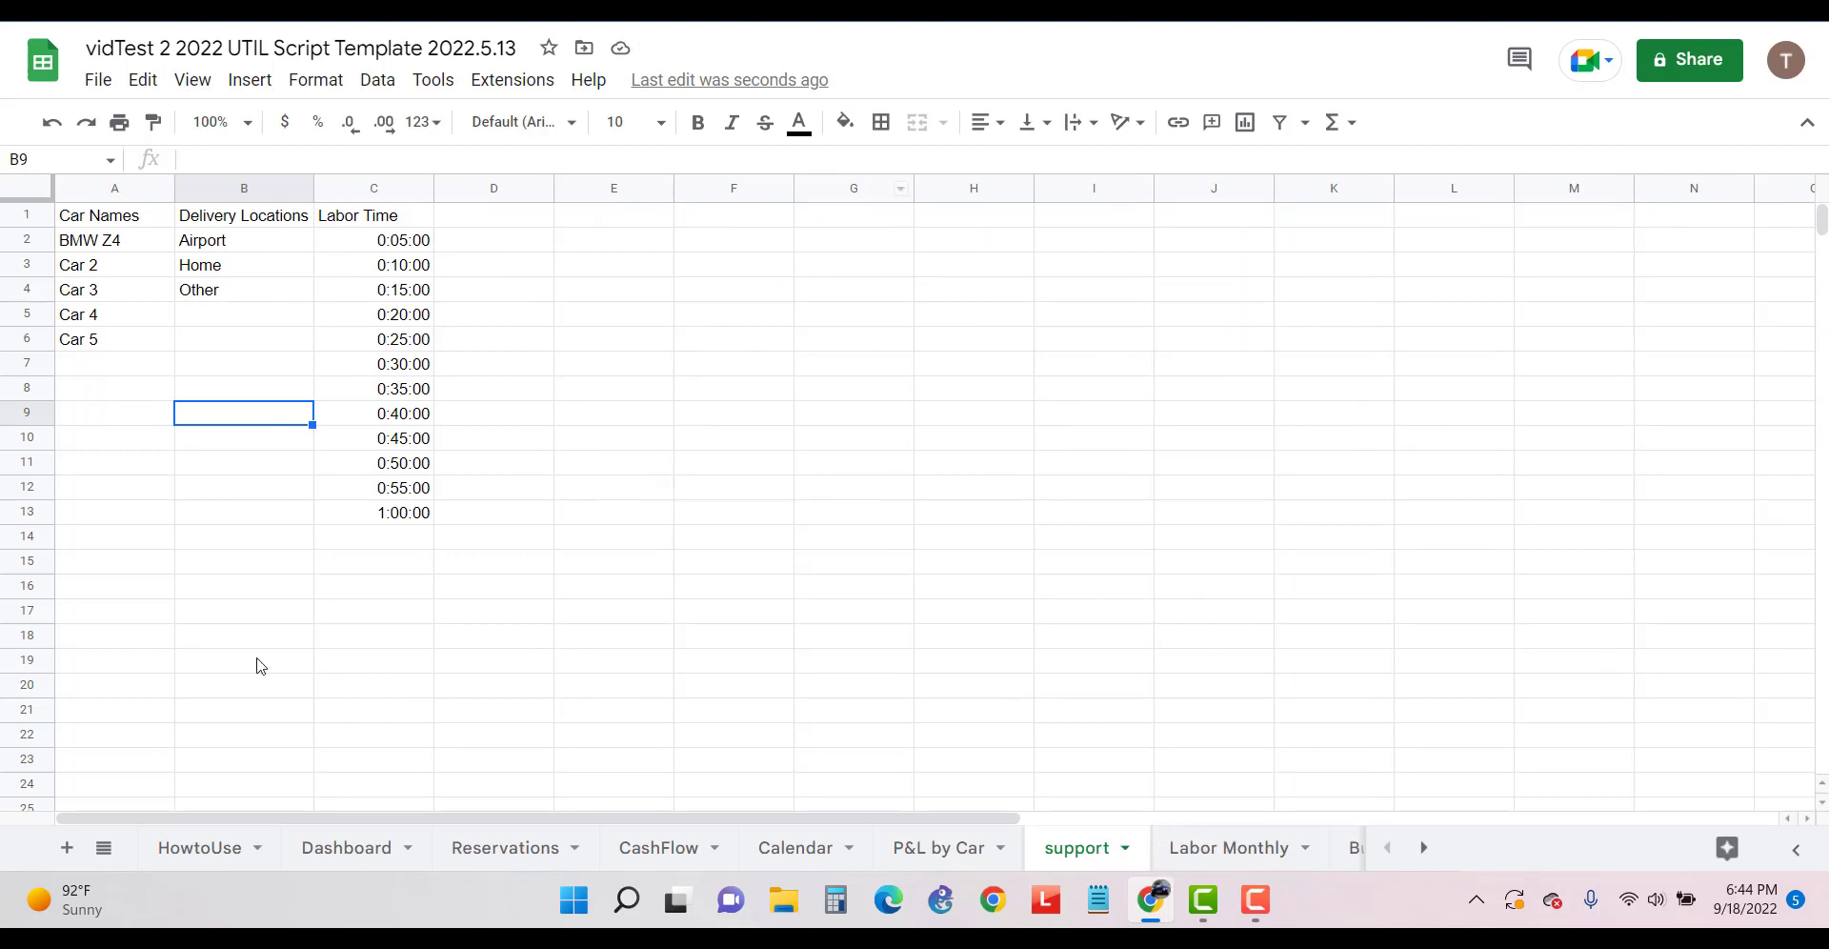
pyautogui.click(169, 862)
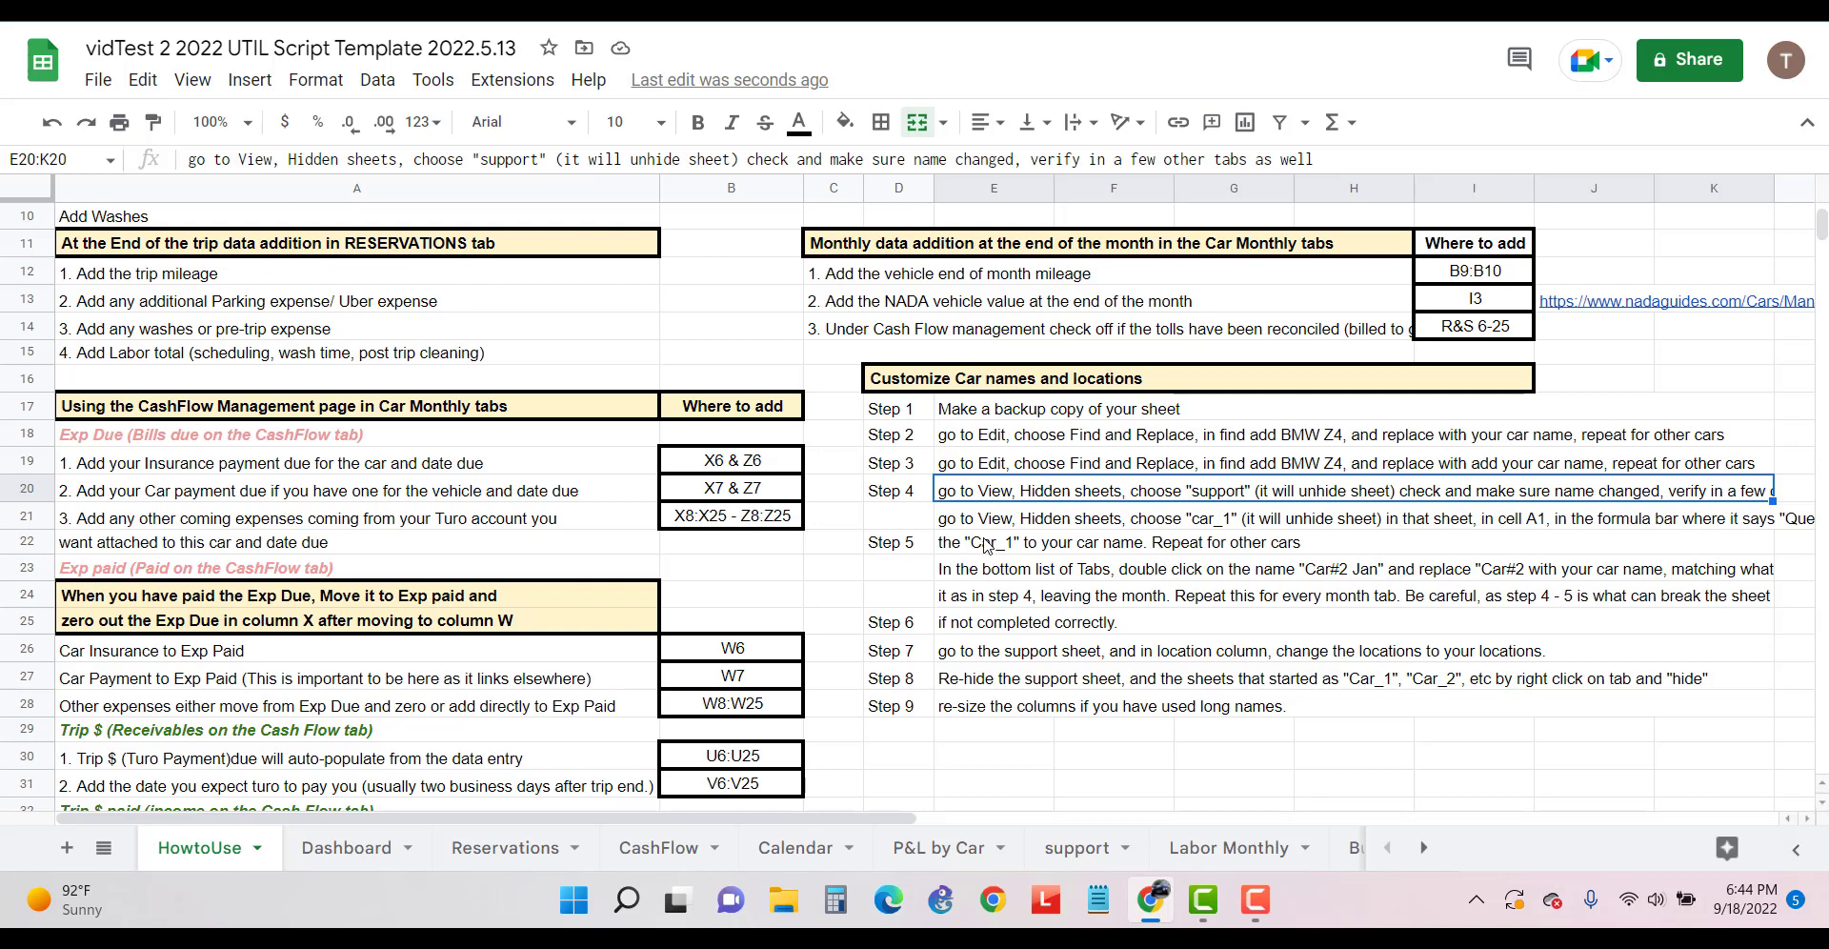
# Rename the Car #1 Jan sheet as "BMW Z4 Jan", replacing only the car name and keeping the month
pyautogui.click(1425, 848)
pyautogui.click(1425, 848)
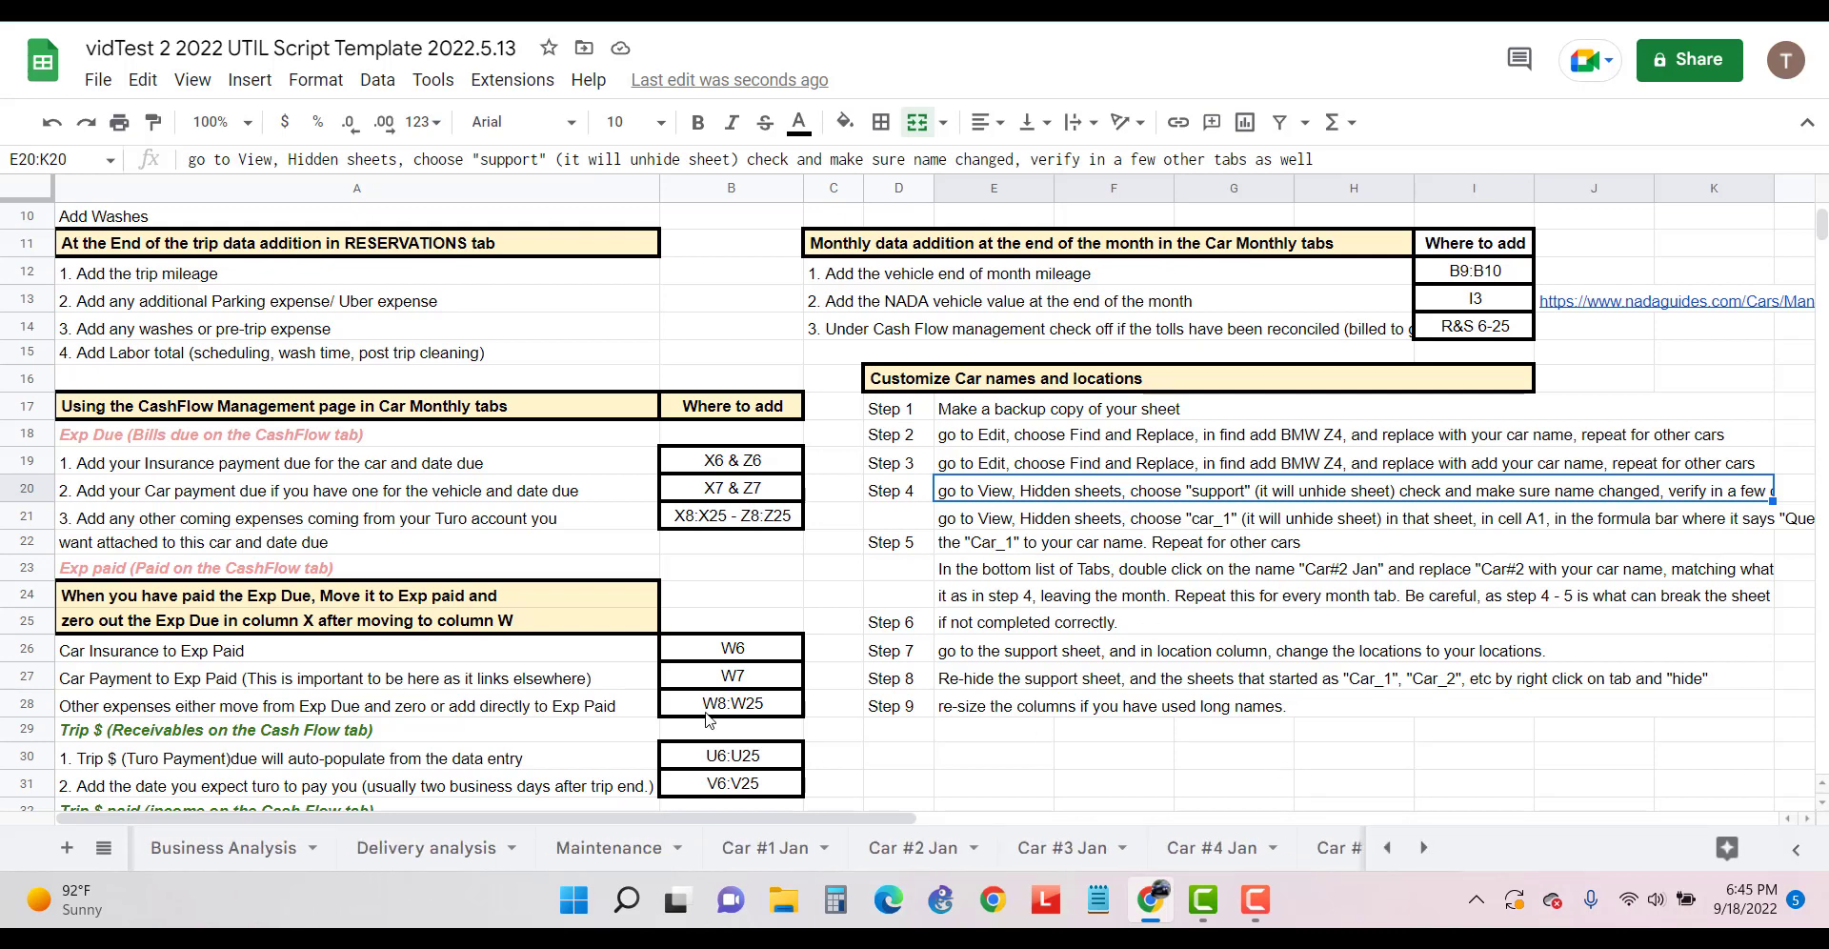
pyautogui.click(764, 863)
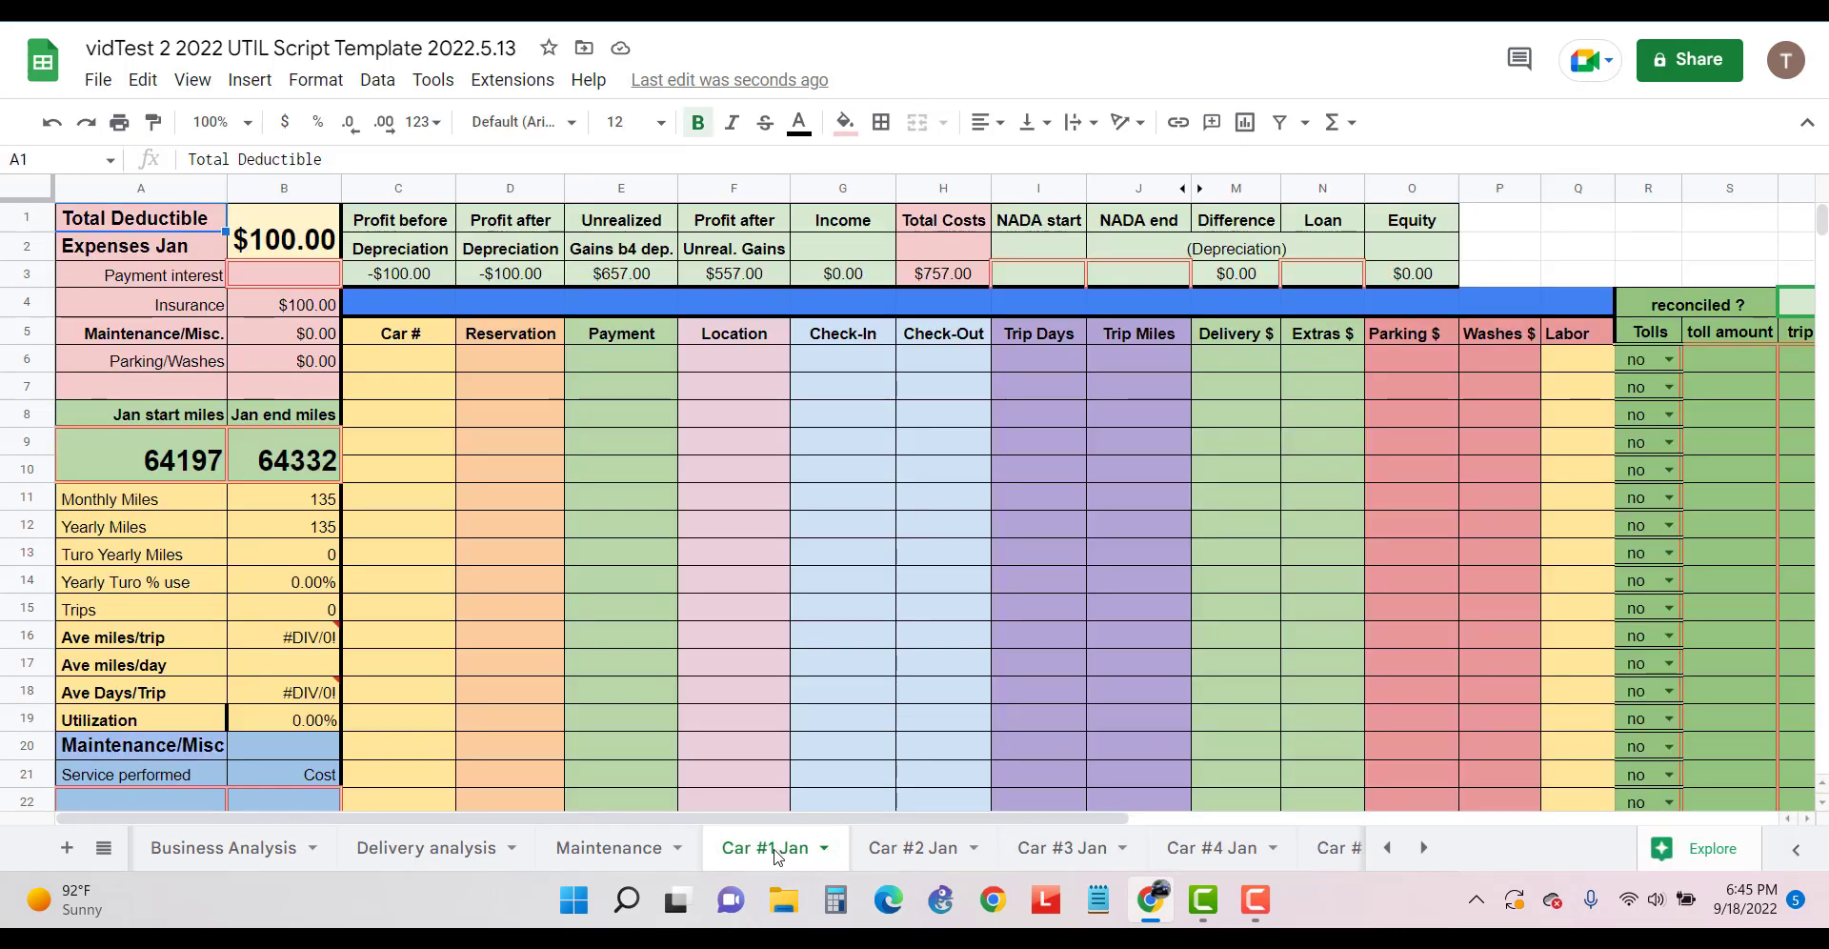
pyautogui.doubleClick(777, 856)
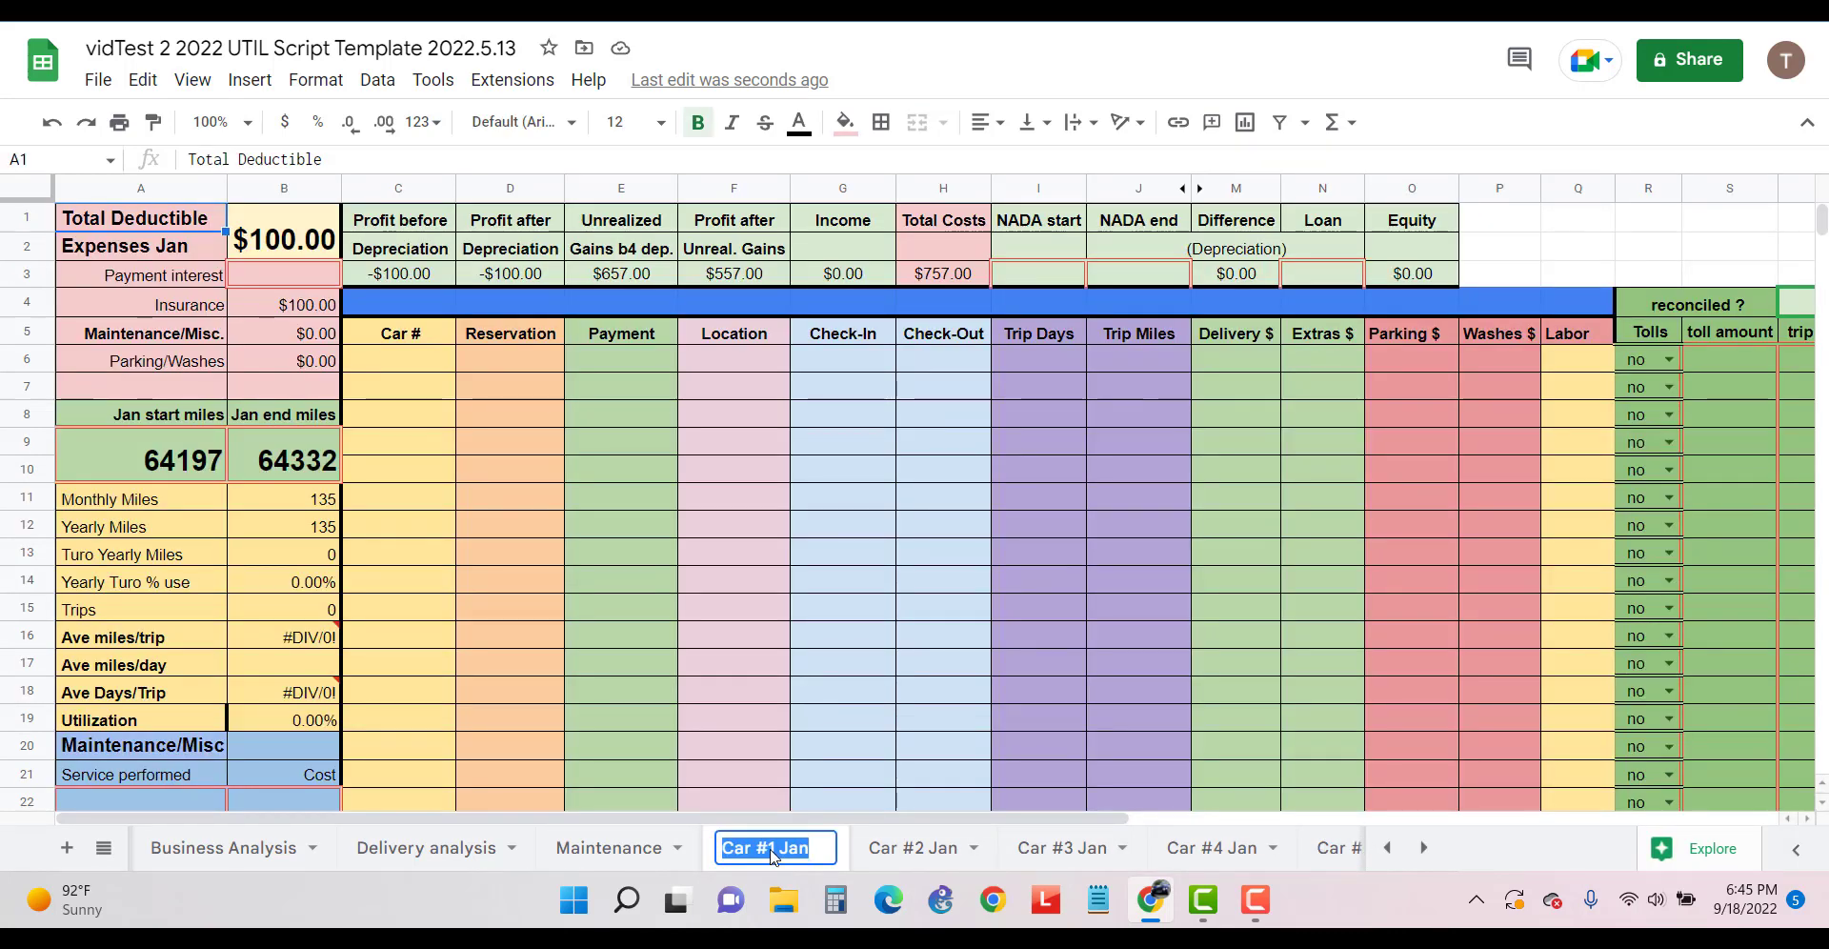
pyautogui.click(778, 855)
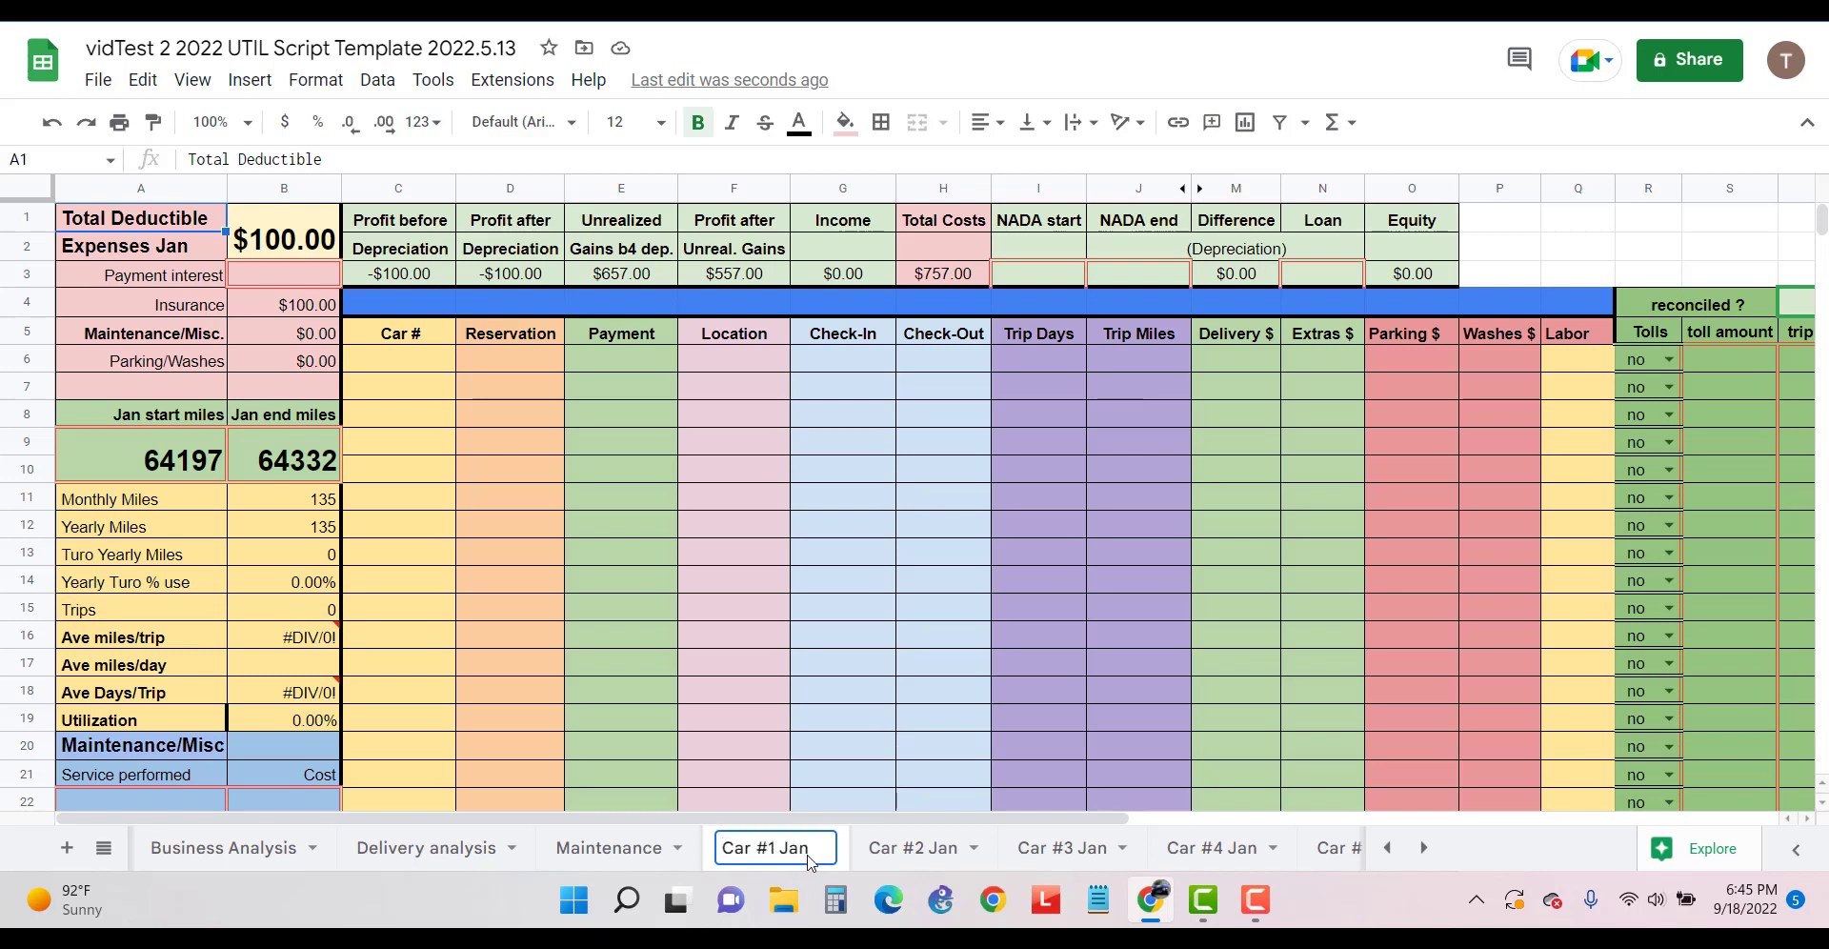
pyautogui.press('BackSpace')
pyautogui.press('BackSpace')
pyautogui.press('BackSpace')
pyautogui.press('BackSpace')
pyautogui.press('BackSpace')
pyautogui.press('BackSpace')
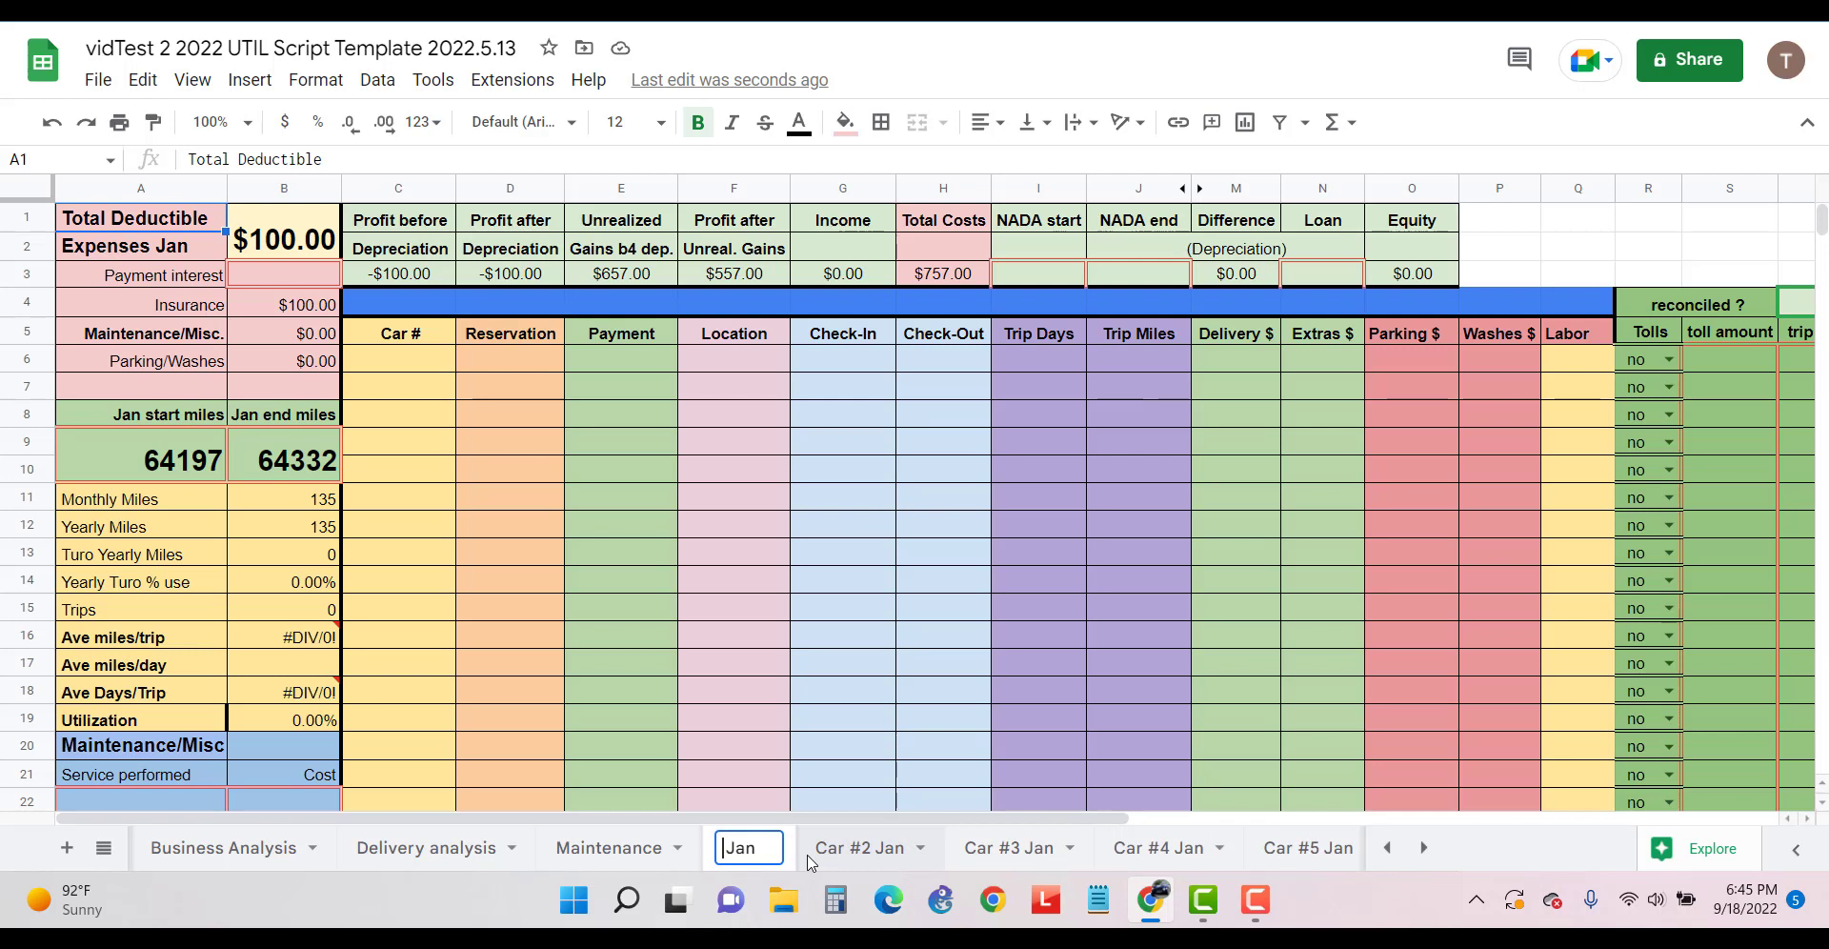
pyautogui.write('BMW Z4')
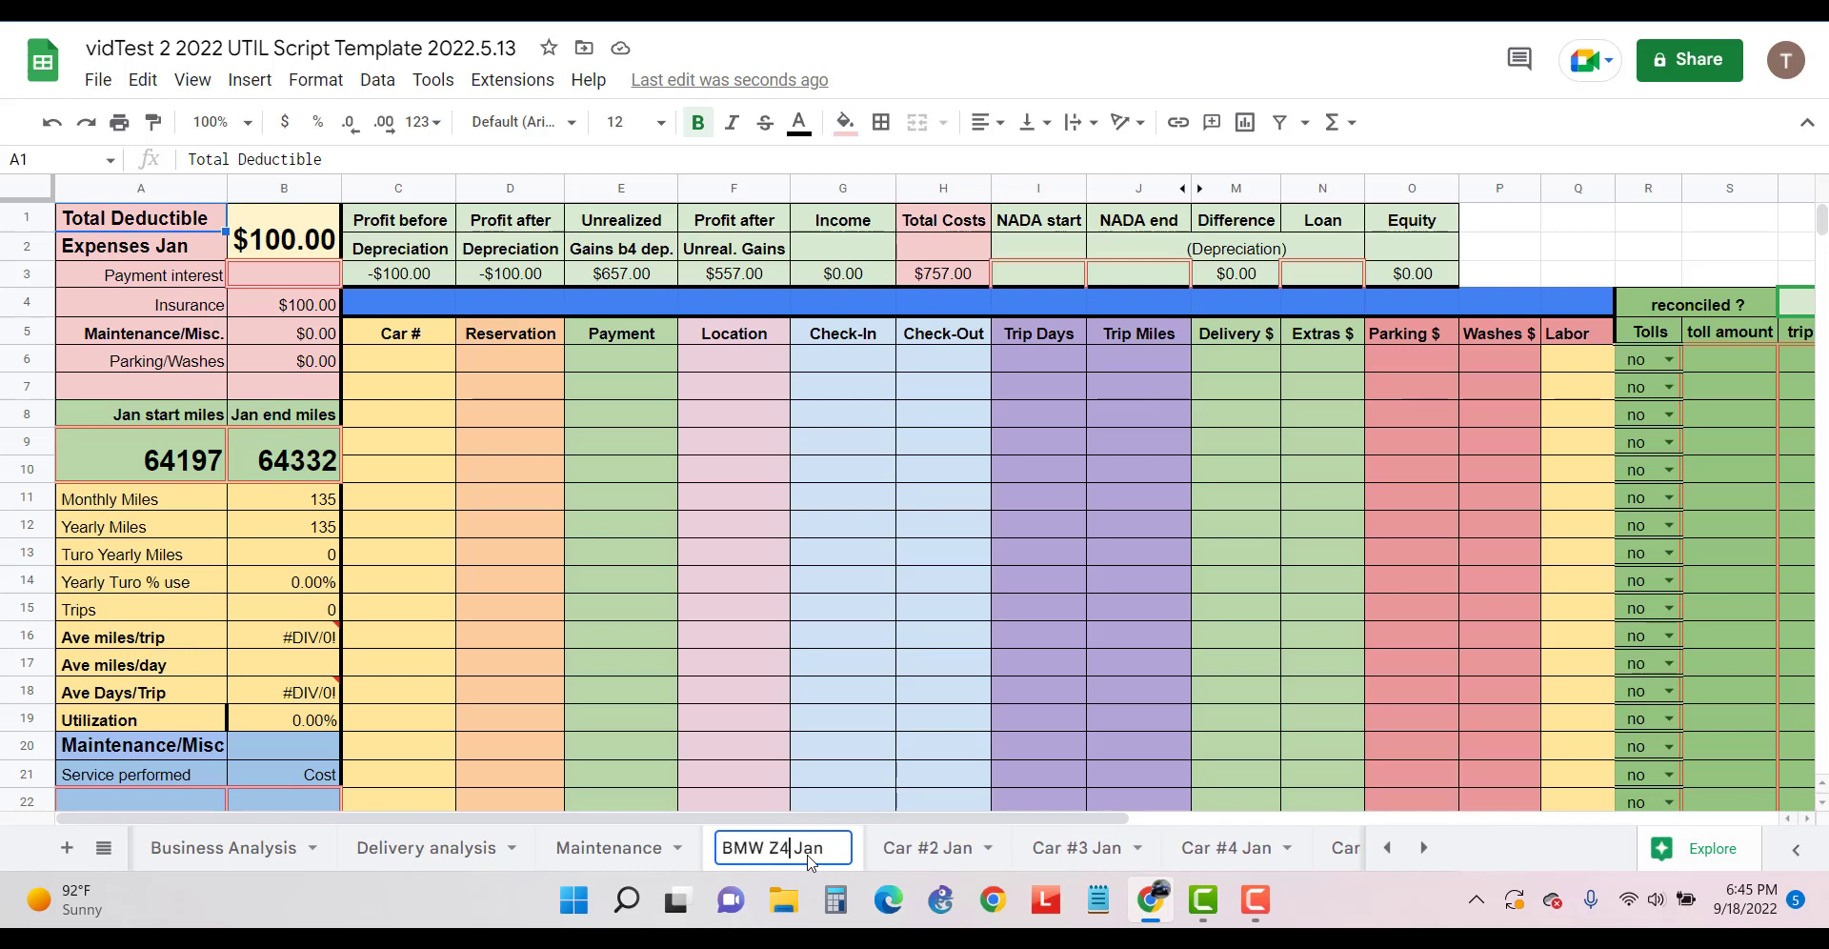
pyautogui.press('Return')
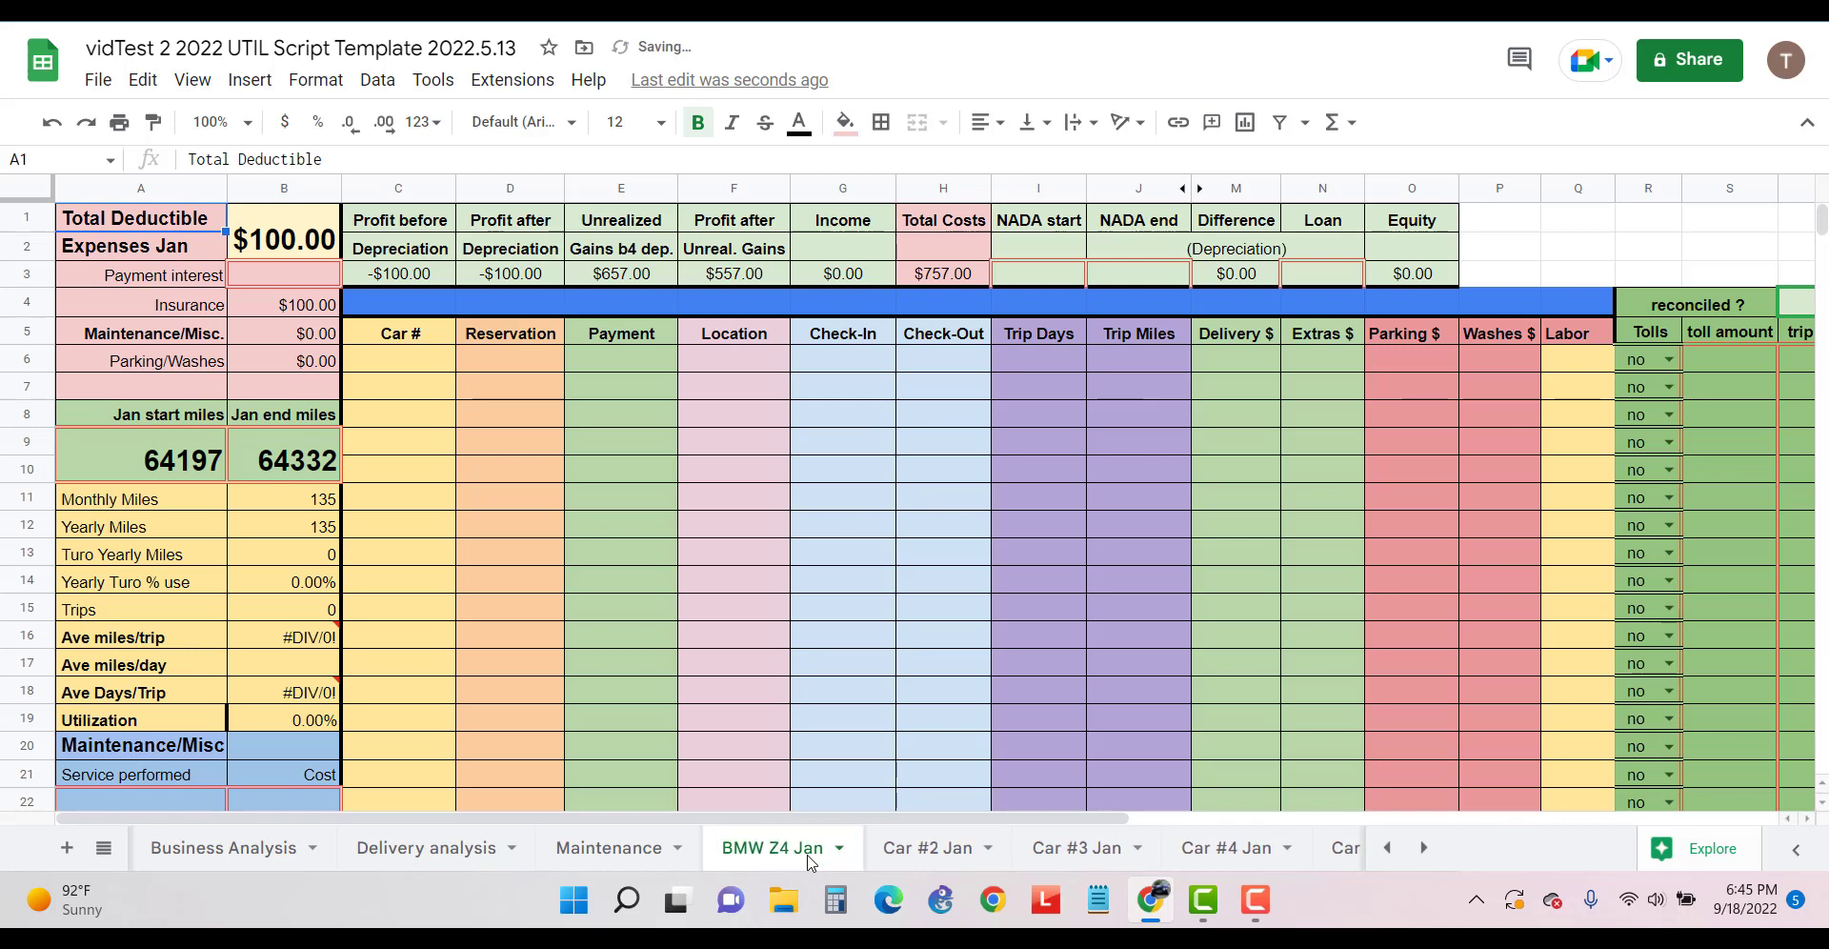
# Rename the Car #1 Feb sheet as "BMW Z4 Feb"
pyautogui.click(1424, 847)
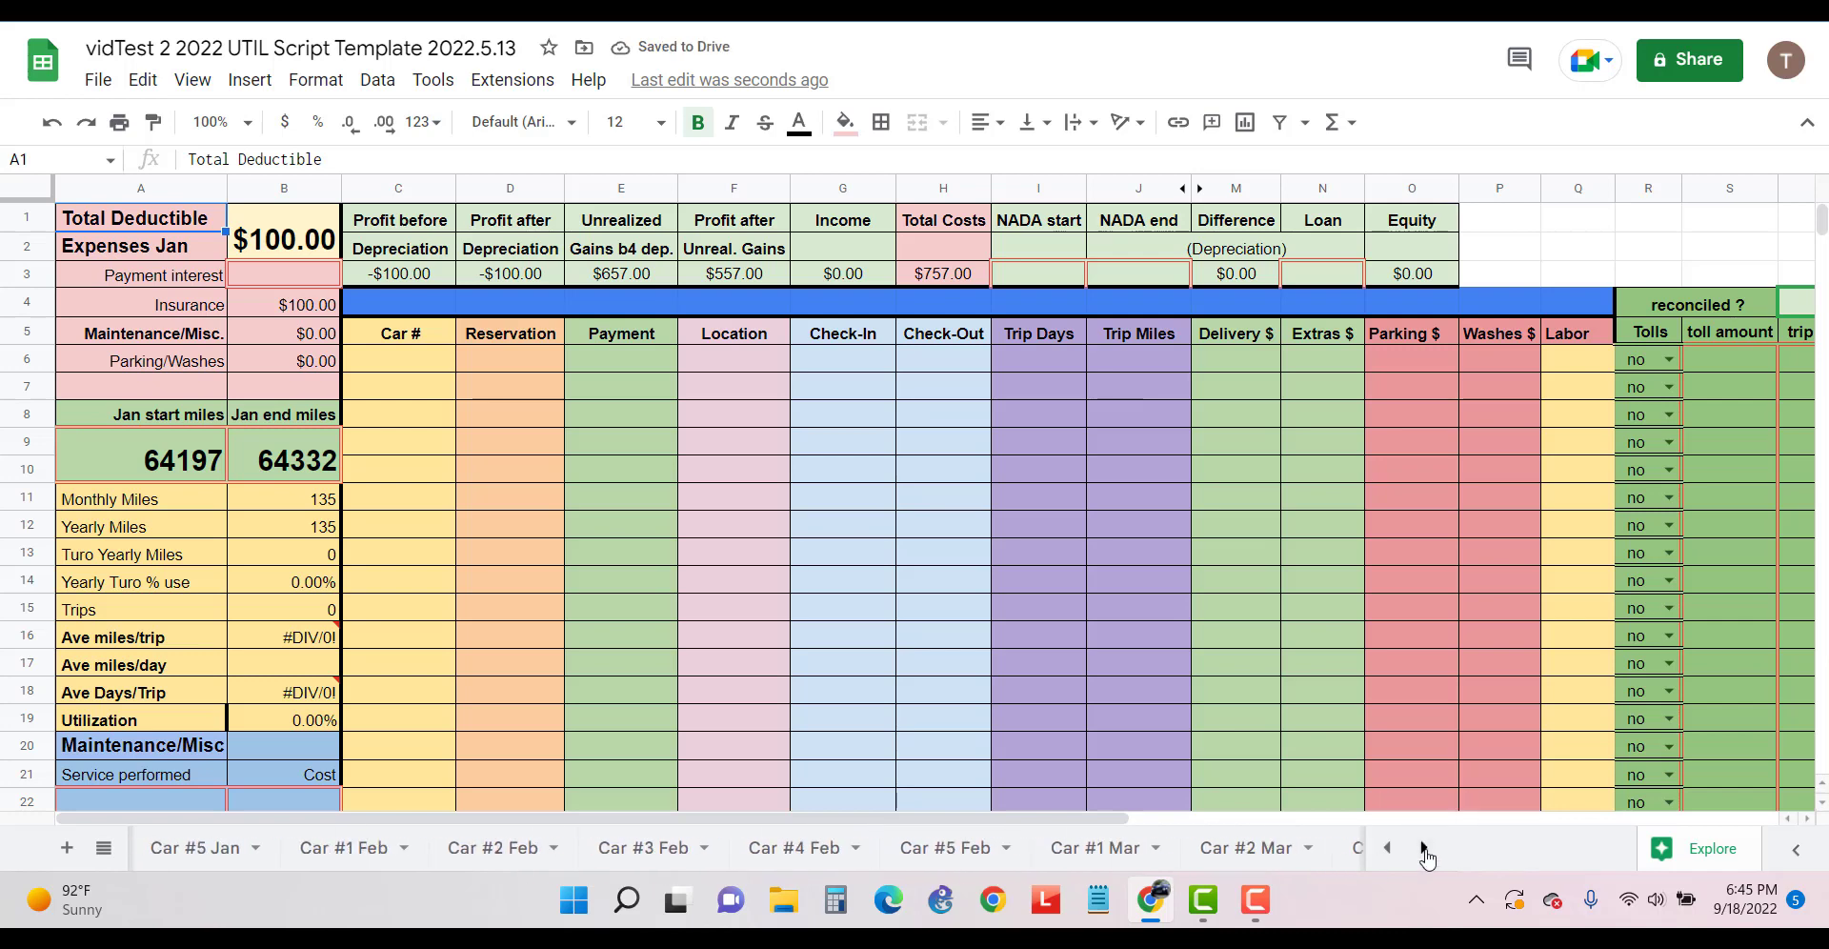
pyautogui.doubleClick(338, 849)
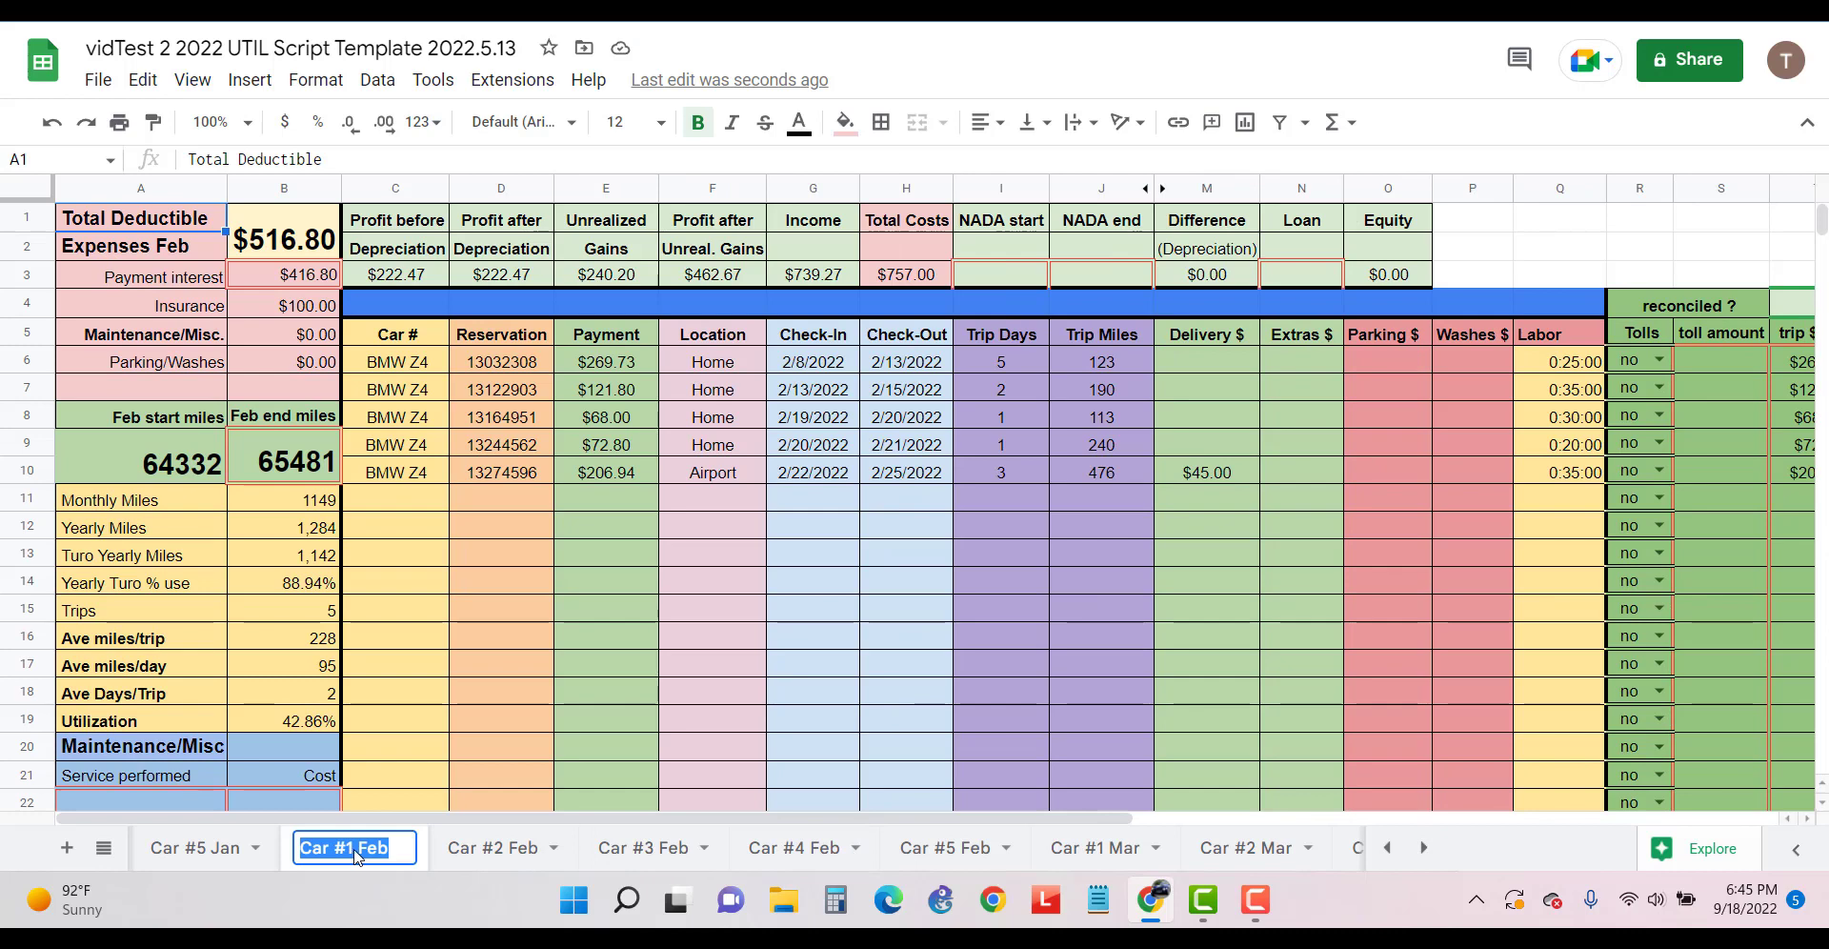
pyautogui.click(355, 850)
pyautogui.moveTo(607, 923)
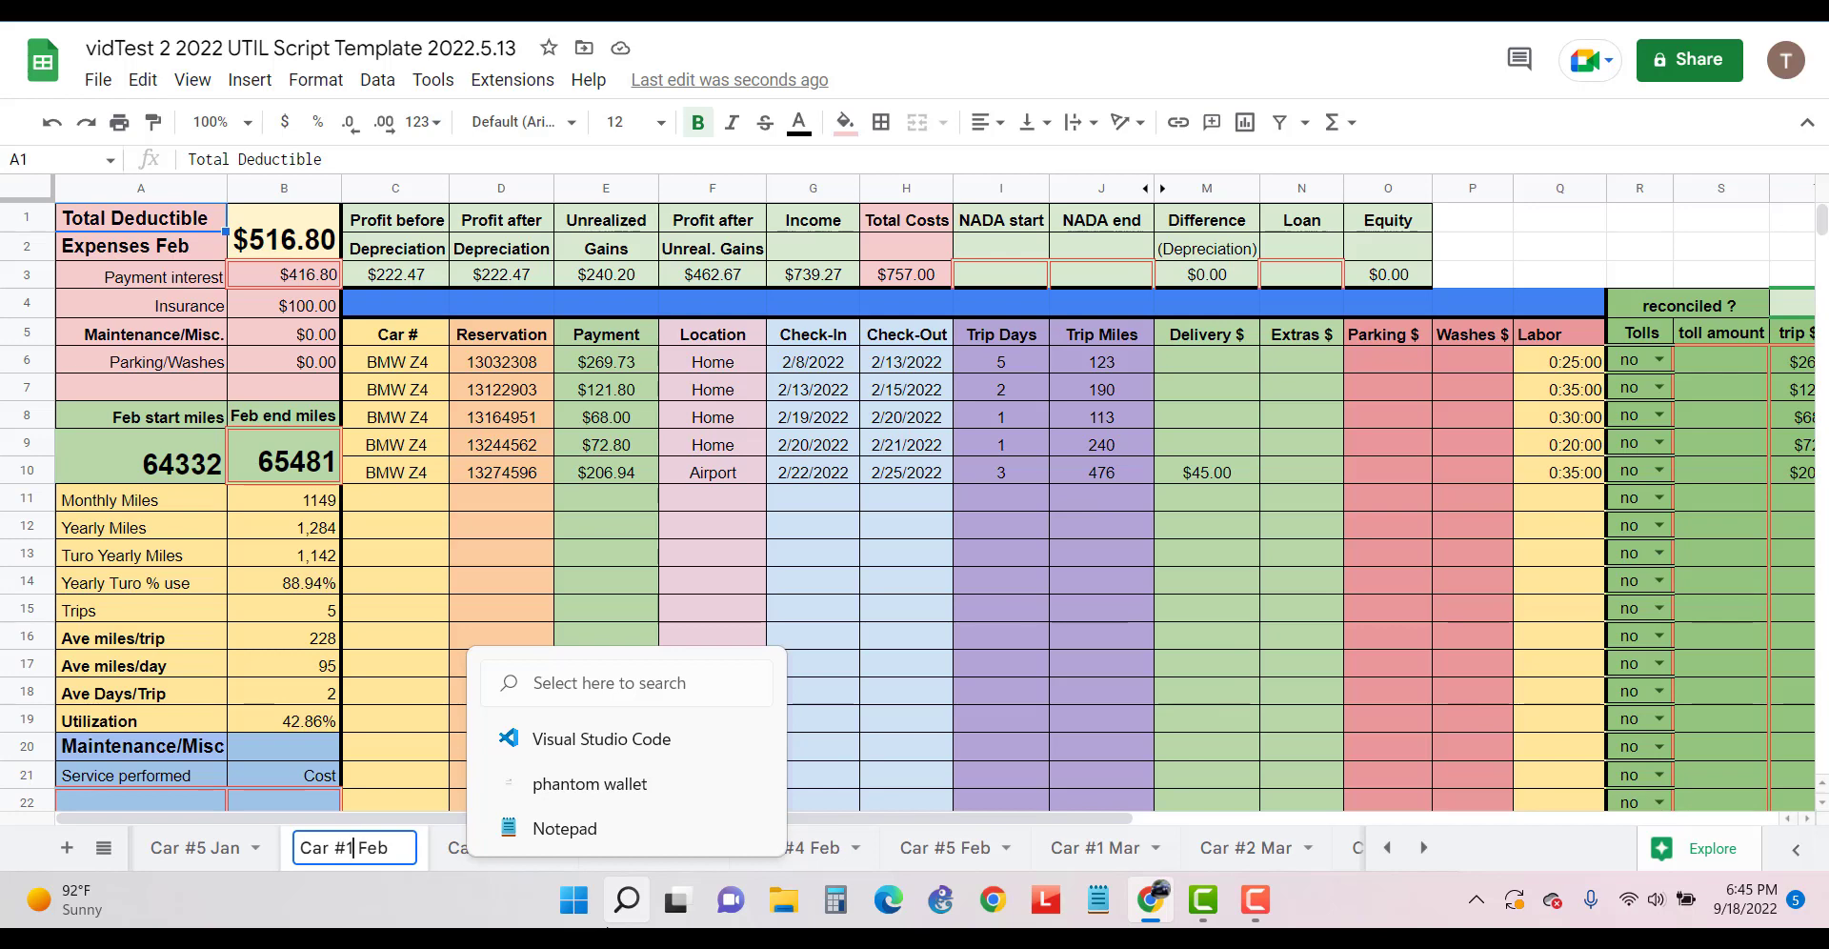
pyautogui.press('BackSpace')
pyautogui.press('BackSpace')
pyautogui.press('BackSpace')
pyautogui.press('BackSpace')
pyautogui.press('BackSpace')
pyautogui.press('BackSpace')
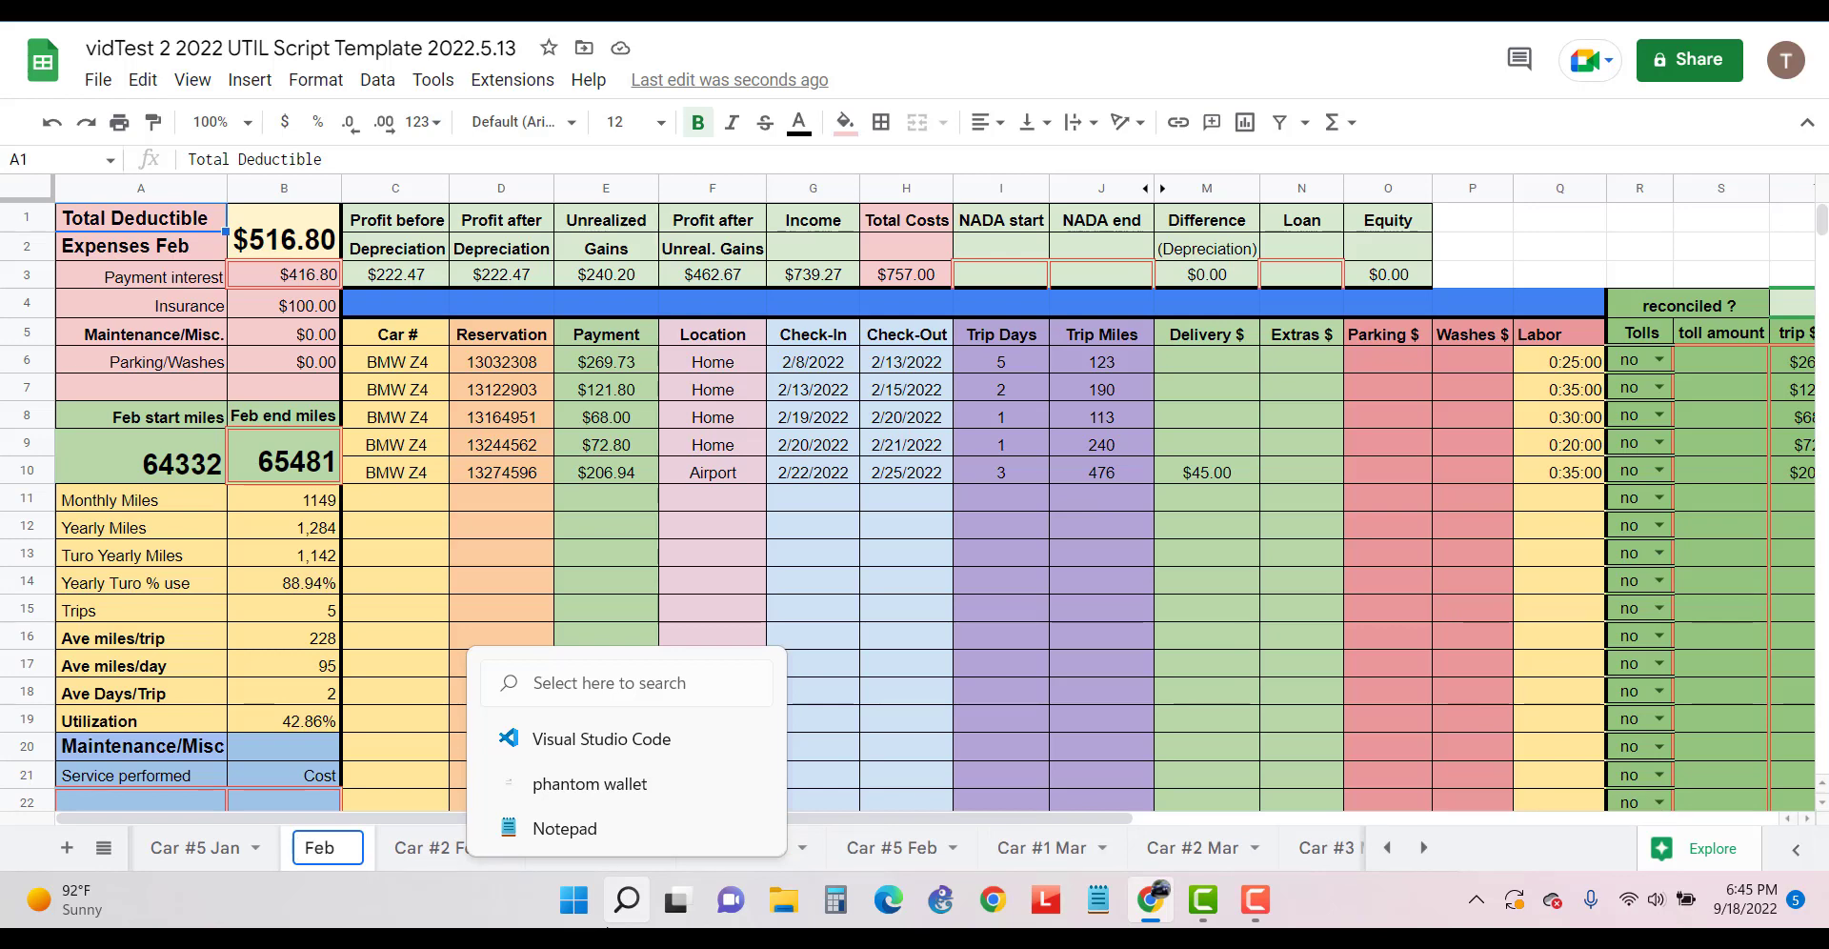
pyautogui.write('BMW Z ')
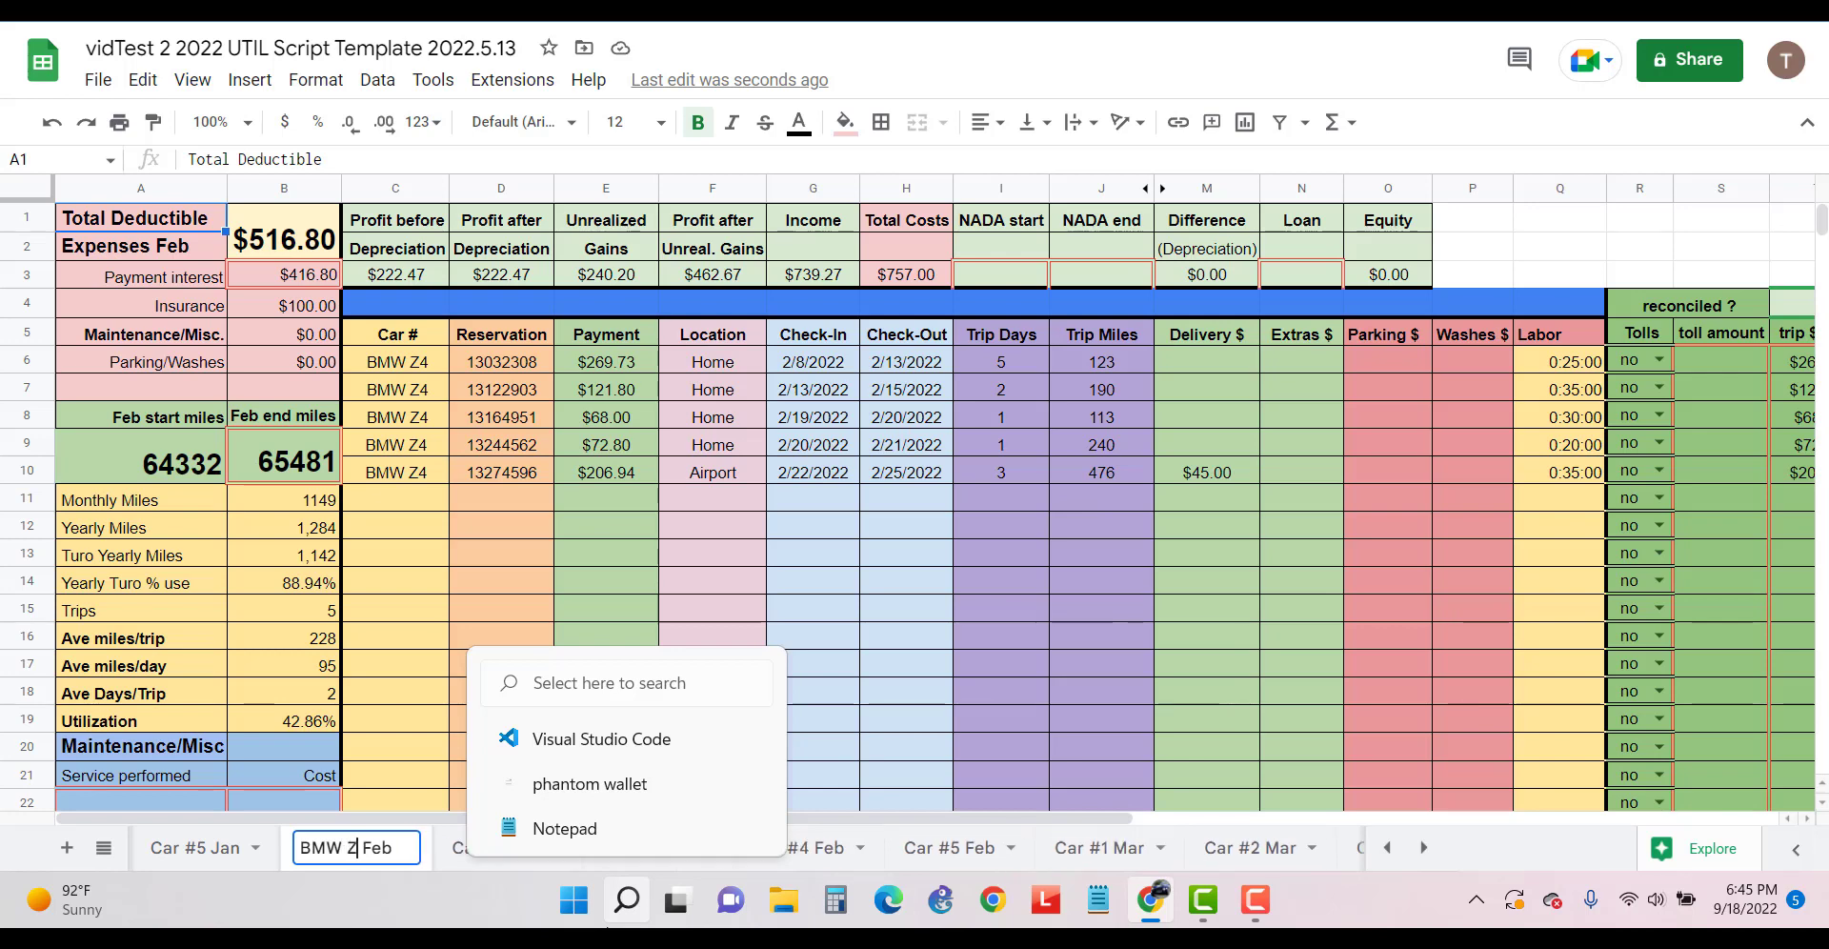
pyautogui.write('4')
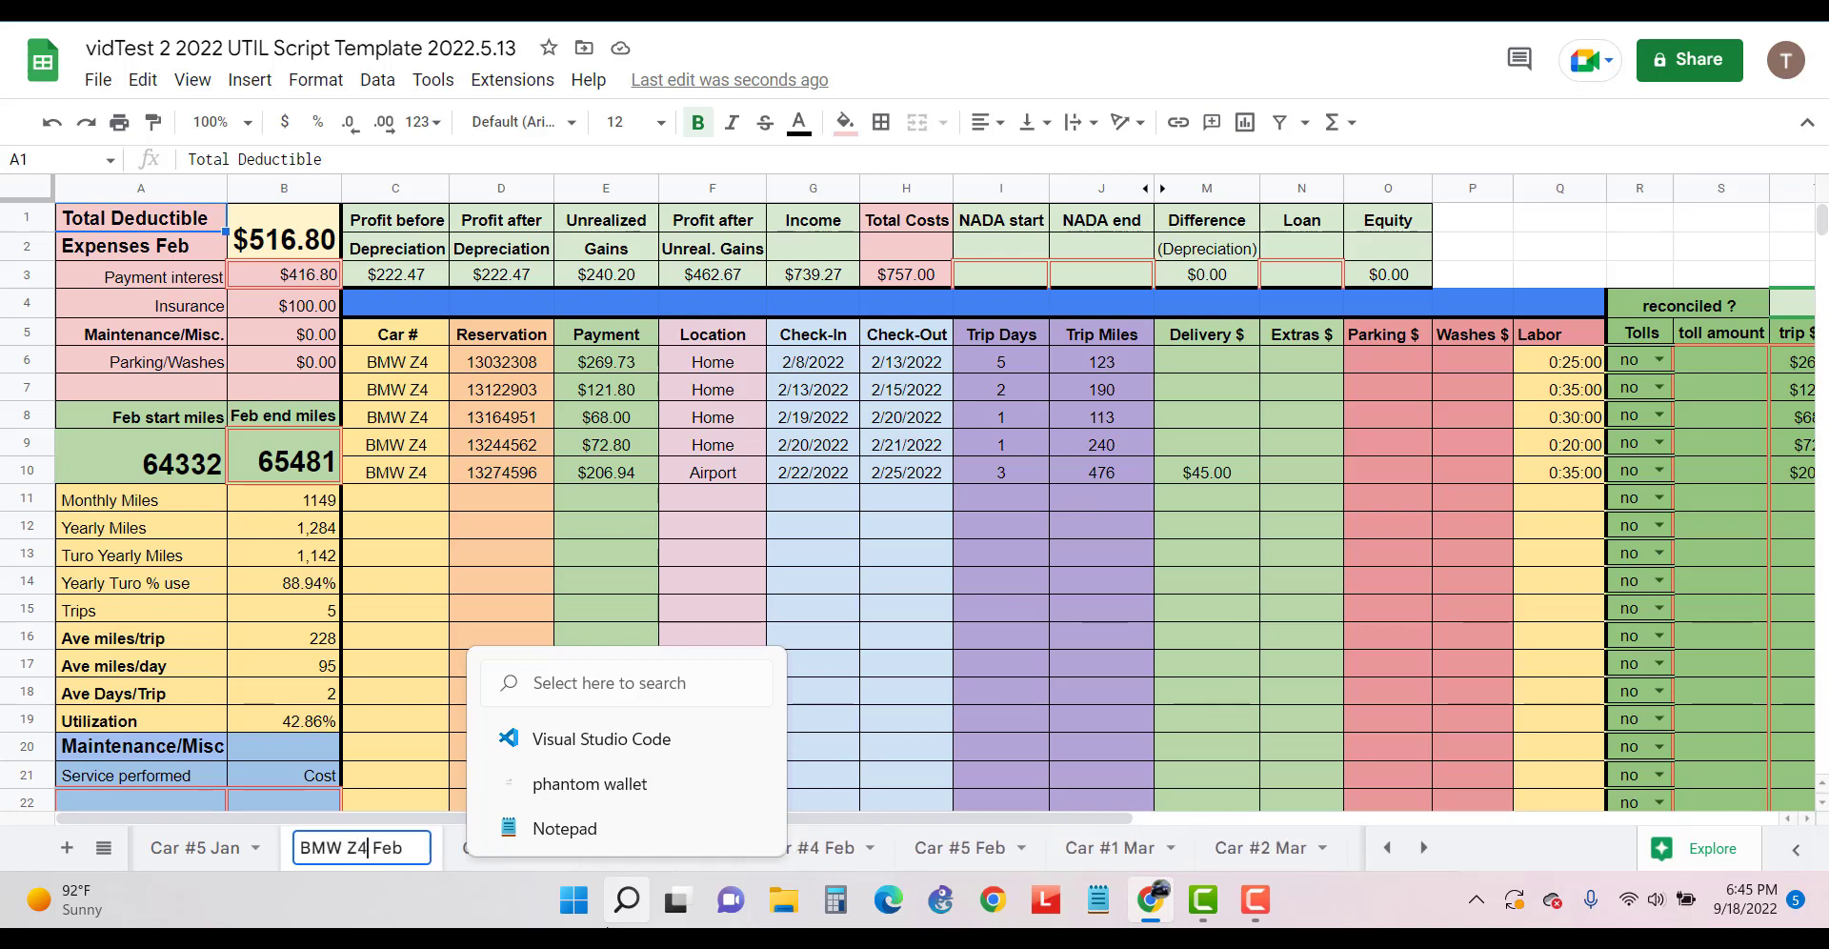
# Rename the Car #1 Dec sheet as "BMW Z4 Dec", with a single space before the month
pyautogui.click(1423, 847)
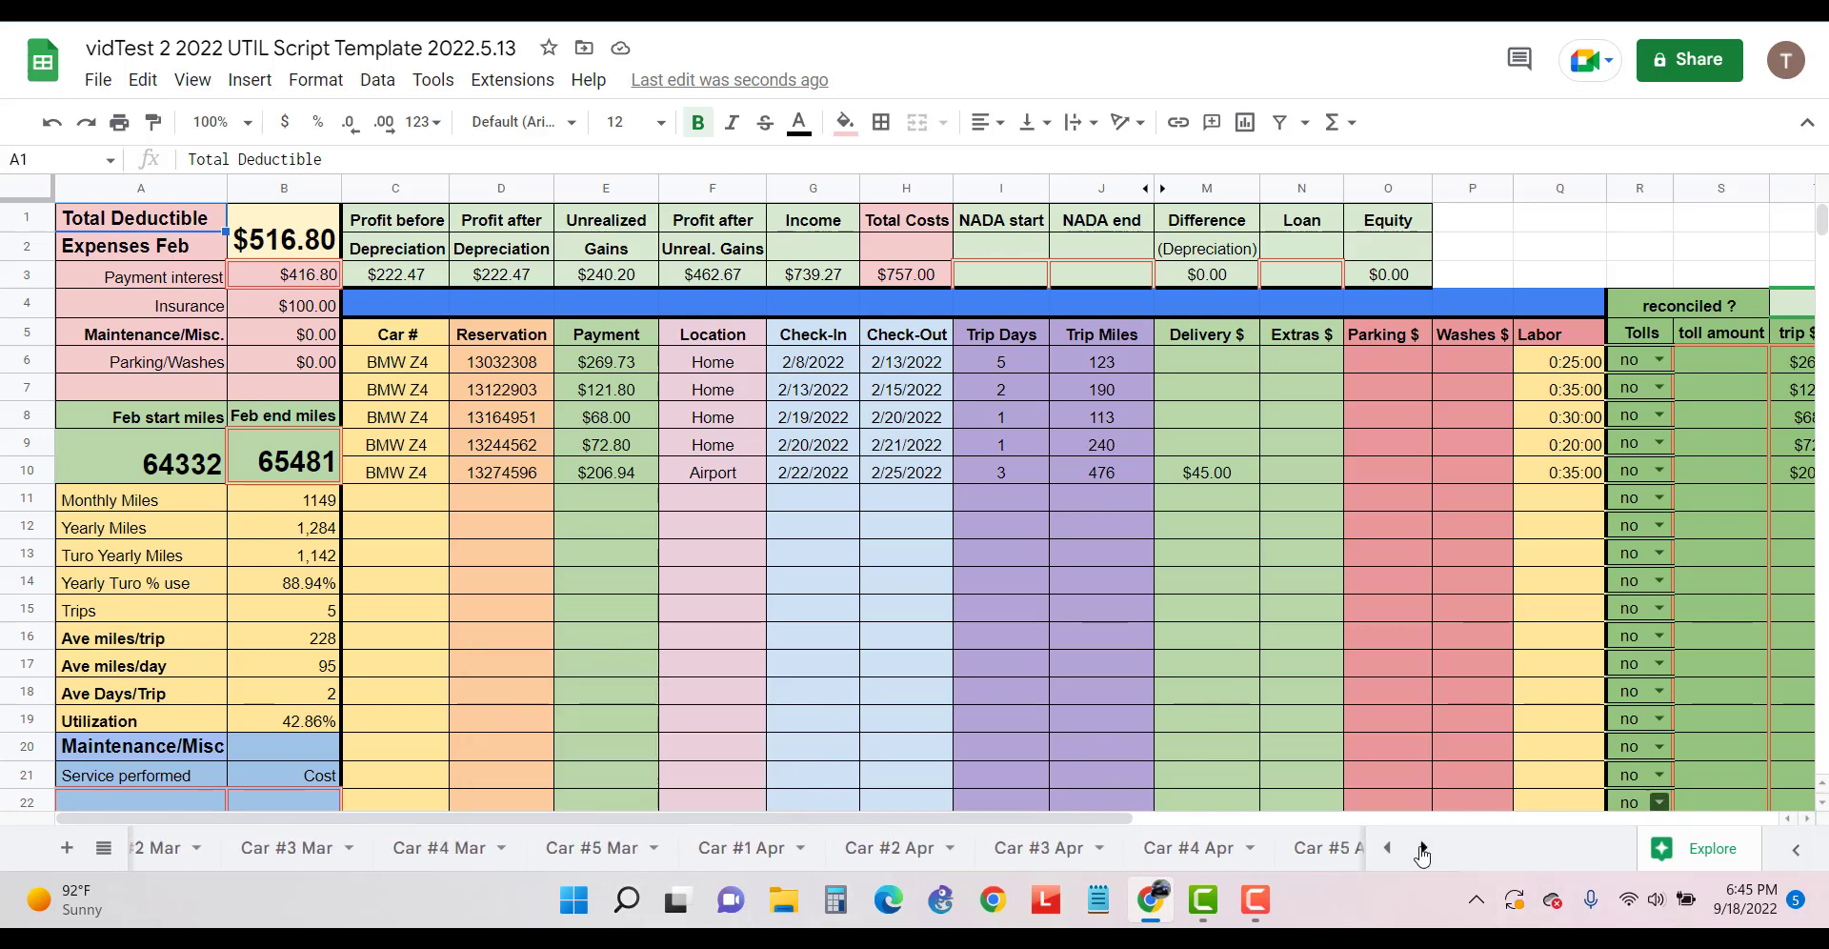
pyautogui.click(1422, 847)
pyautogui.click(1422, 847)
pyautogui.click(1423, 847)
pyautogui.click(1422, 847)
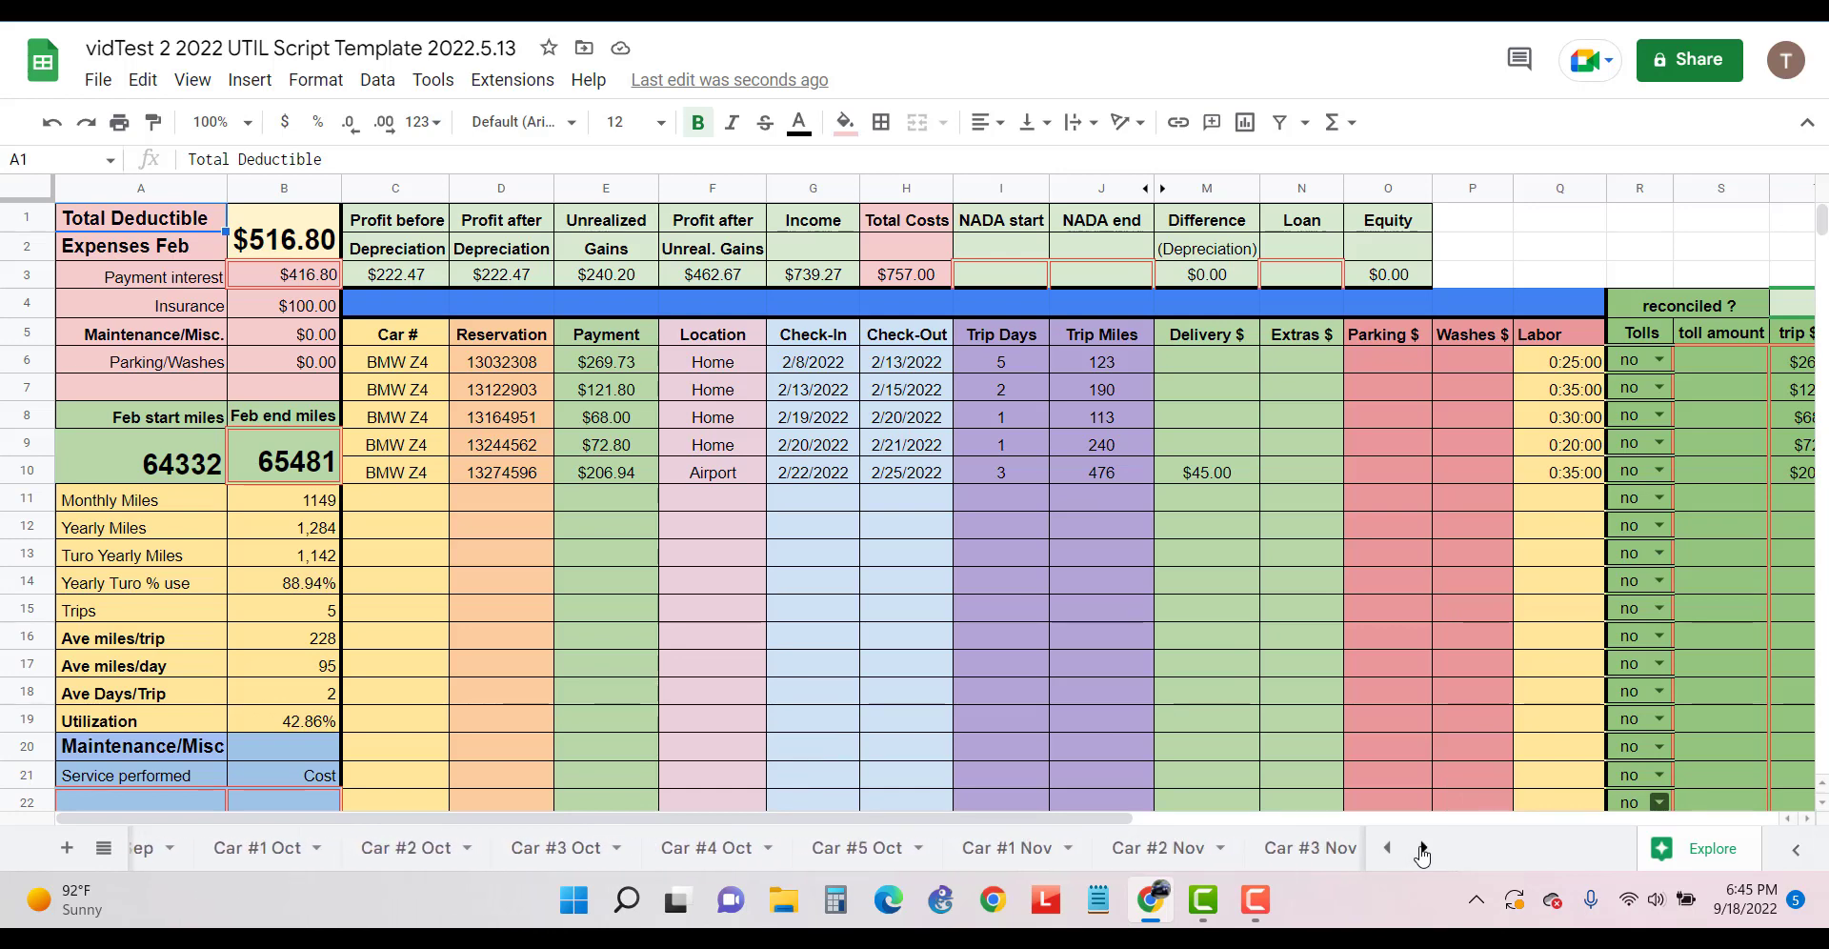
pyautogui.click(1422, 846)
pyautogui.click(1423, 846)
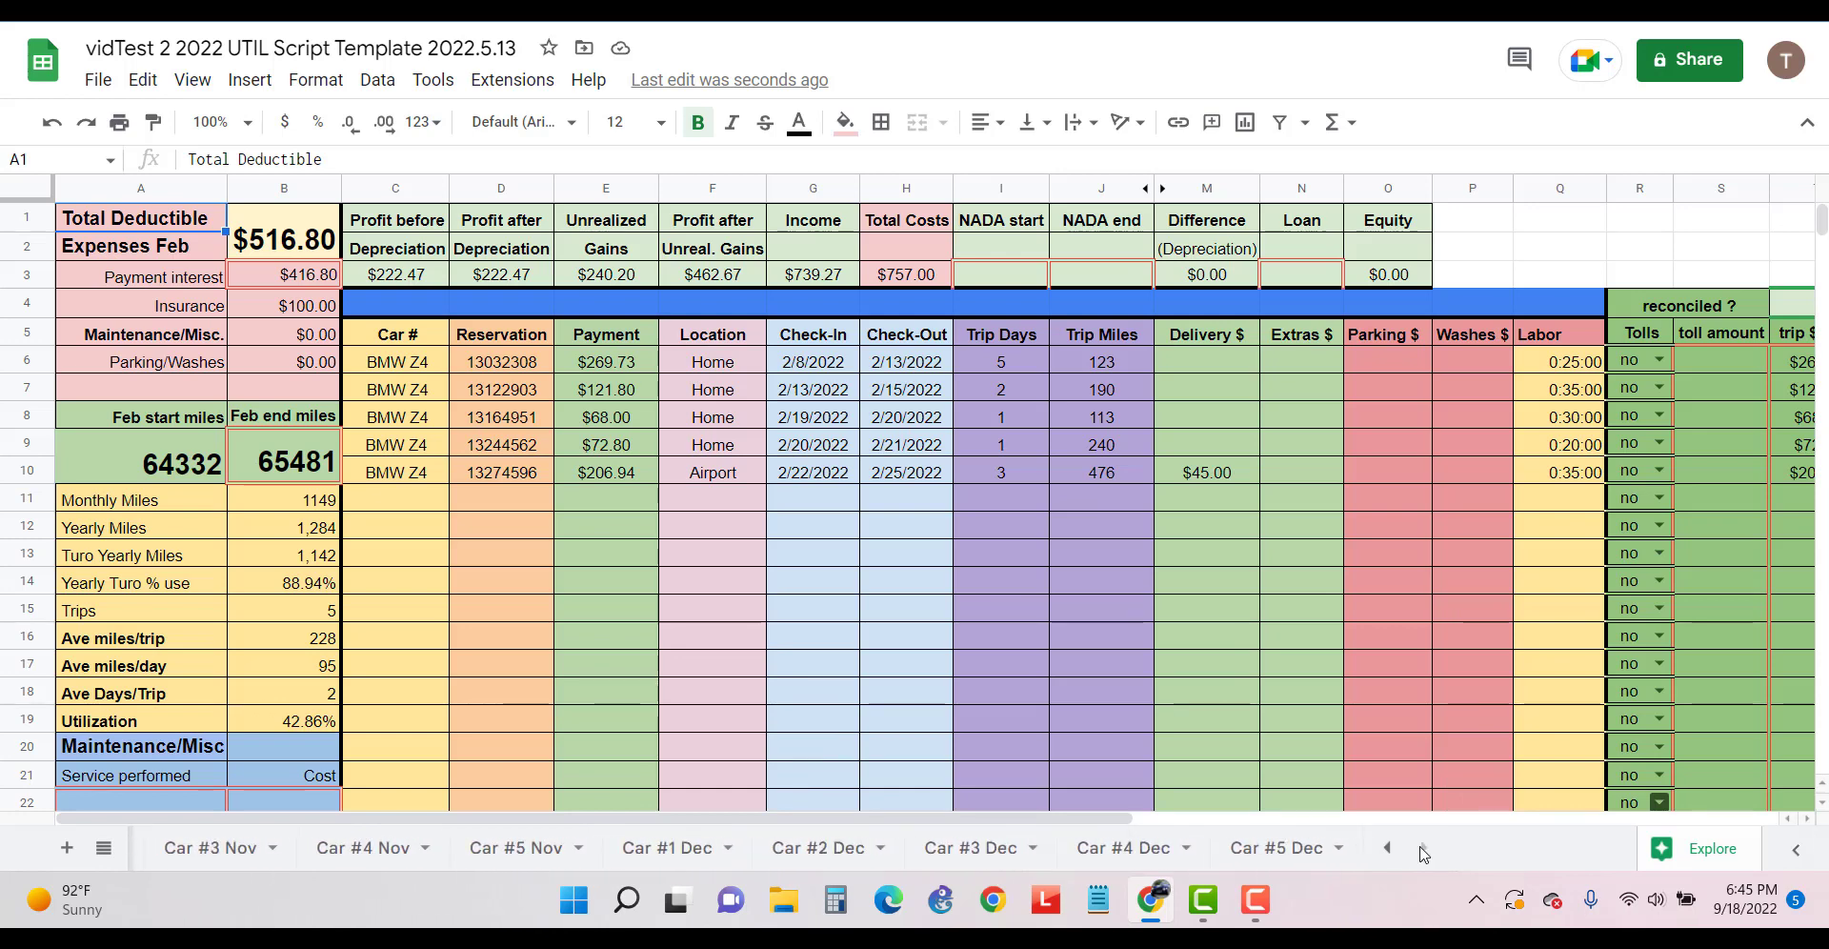
pyautogui.doubleClick(678, 851)
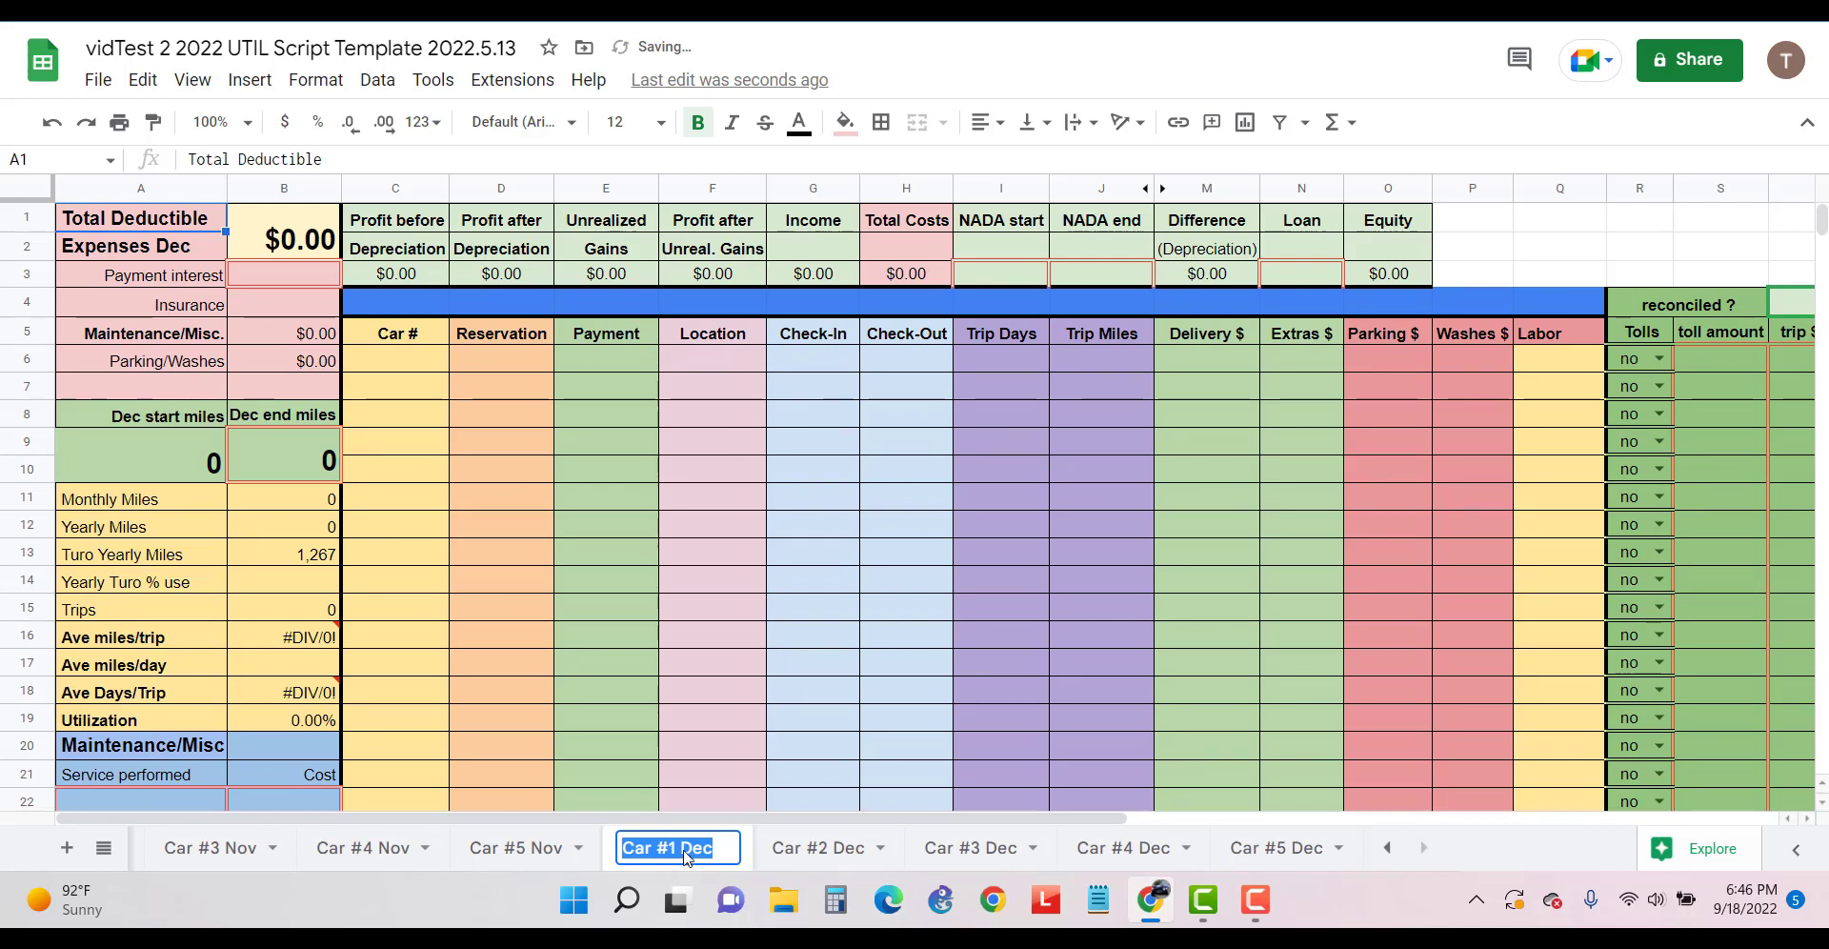
pyautogui.click(676, 853)
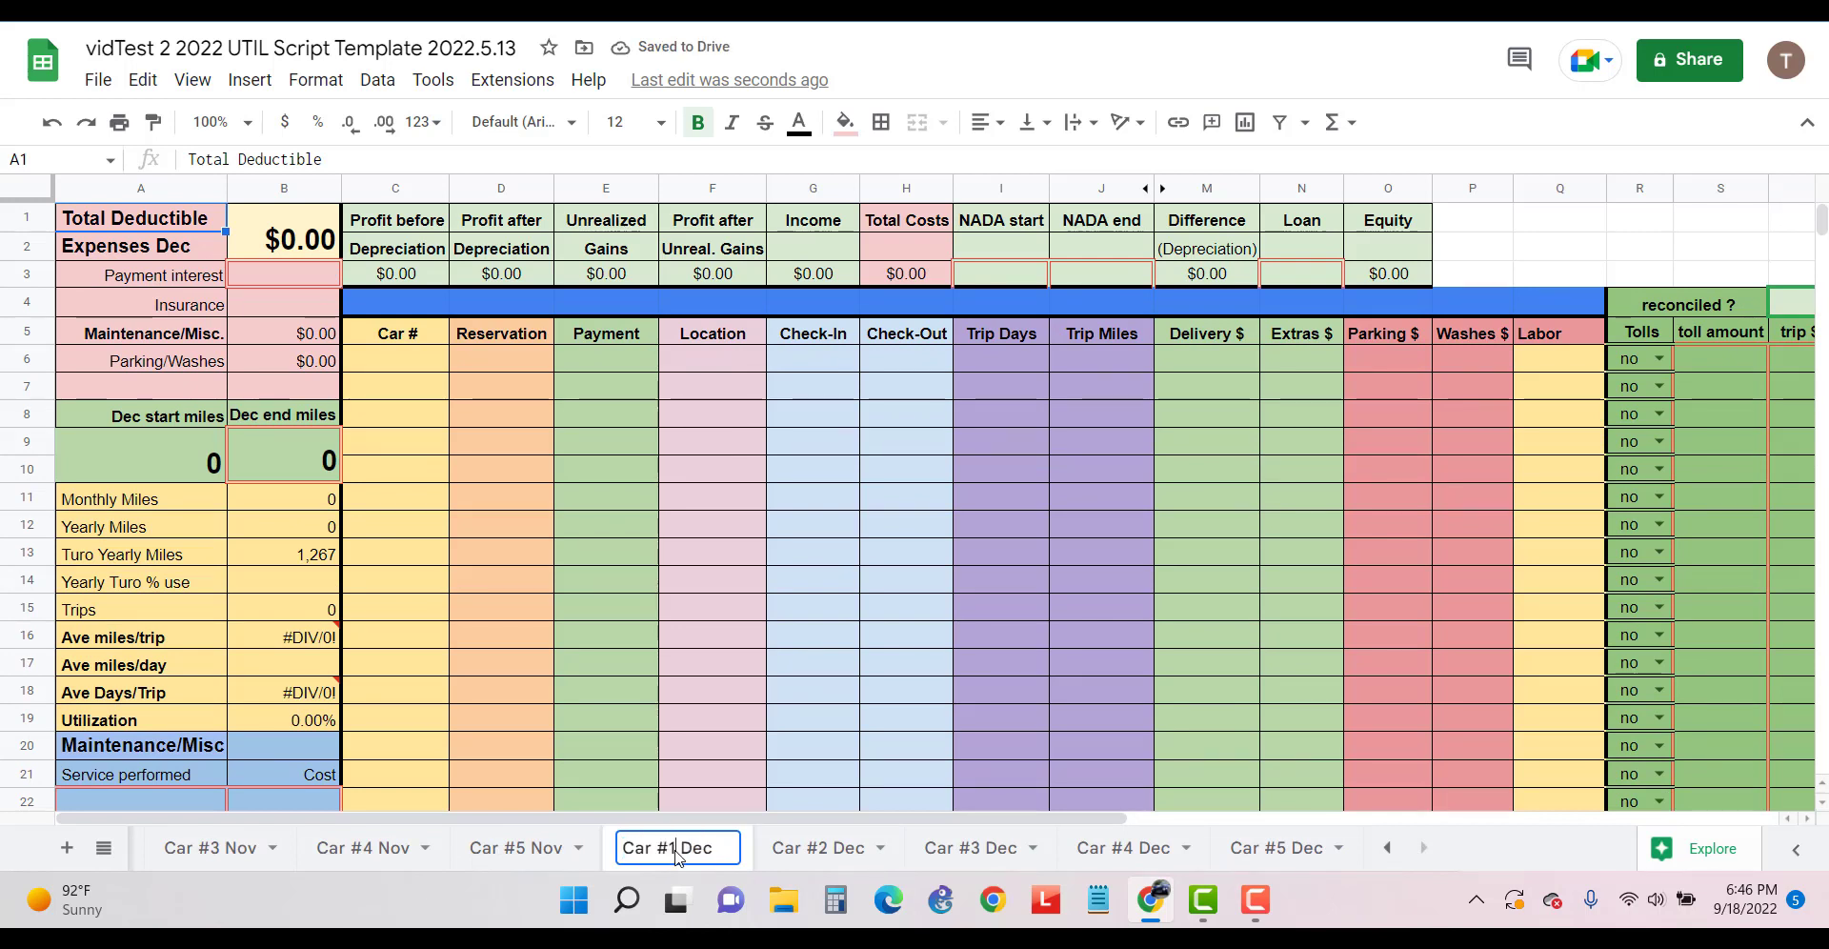
pyautogui.press('BackSpace')
pyautogui.press('BackSpace')
pyautogui.press('BackSpace')
pyautogui.press('BackSpace')
pyautogui.press('BackSpace')
pyautogui.press('BackSpace')
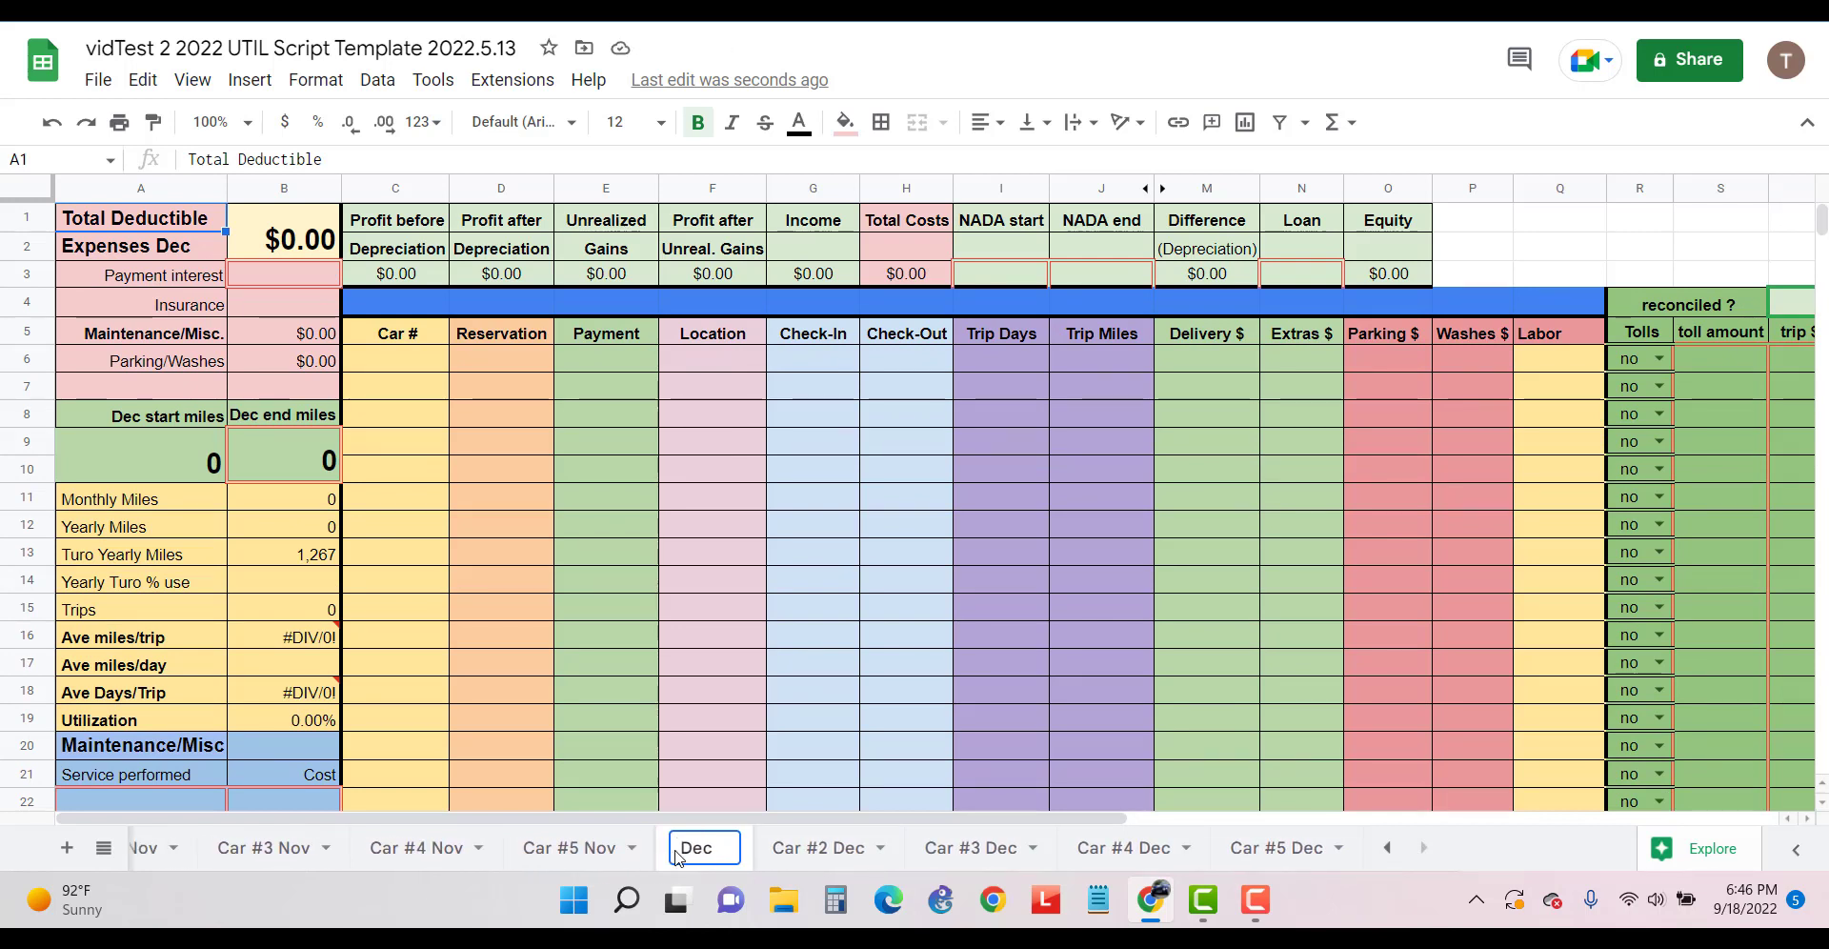
pyautogui.write('BMW Z4')
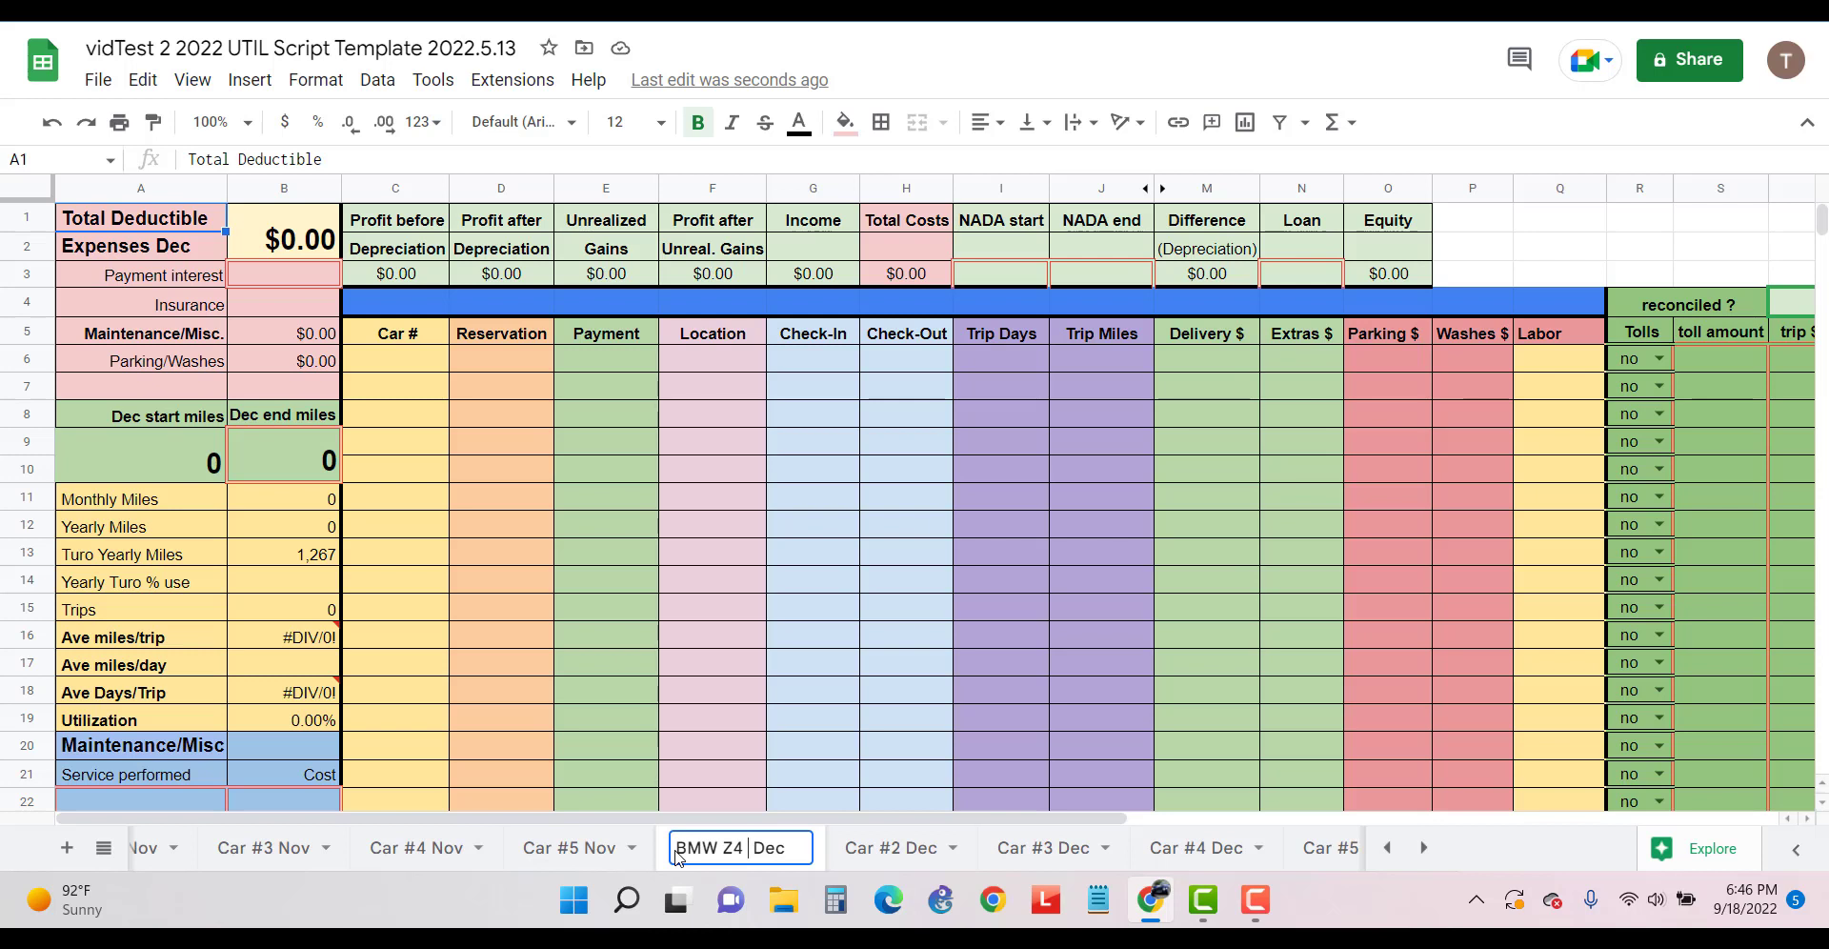
pyautogui.press('BackSpace')
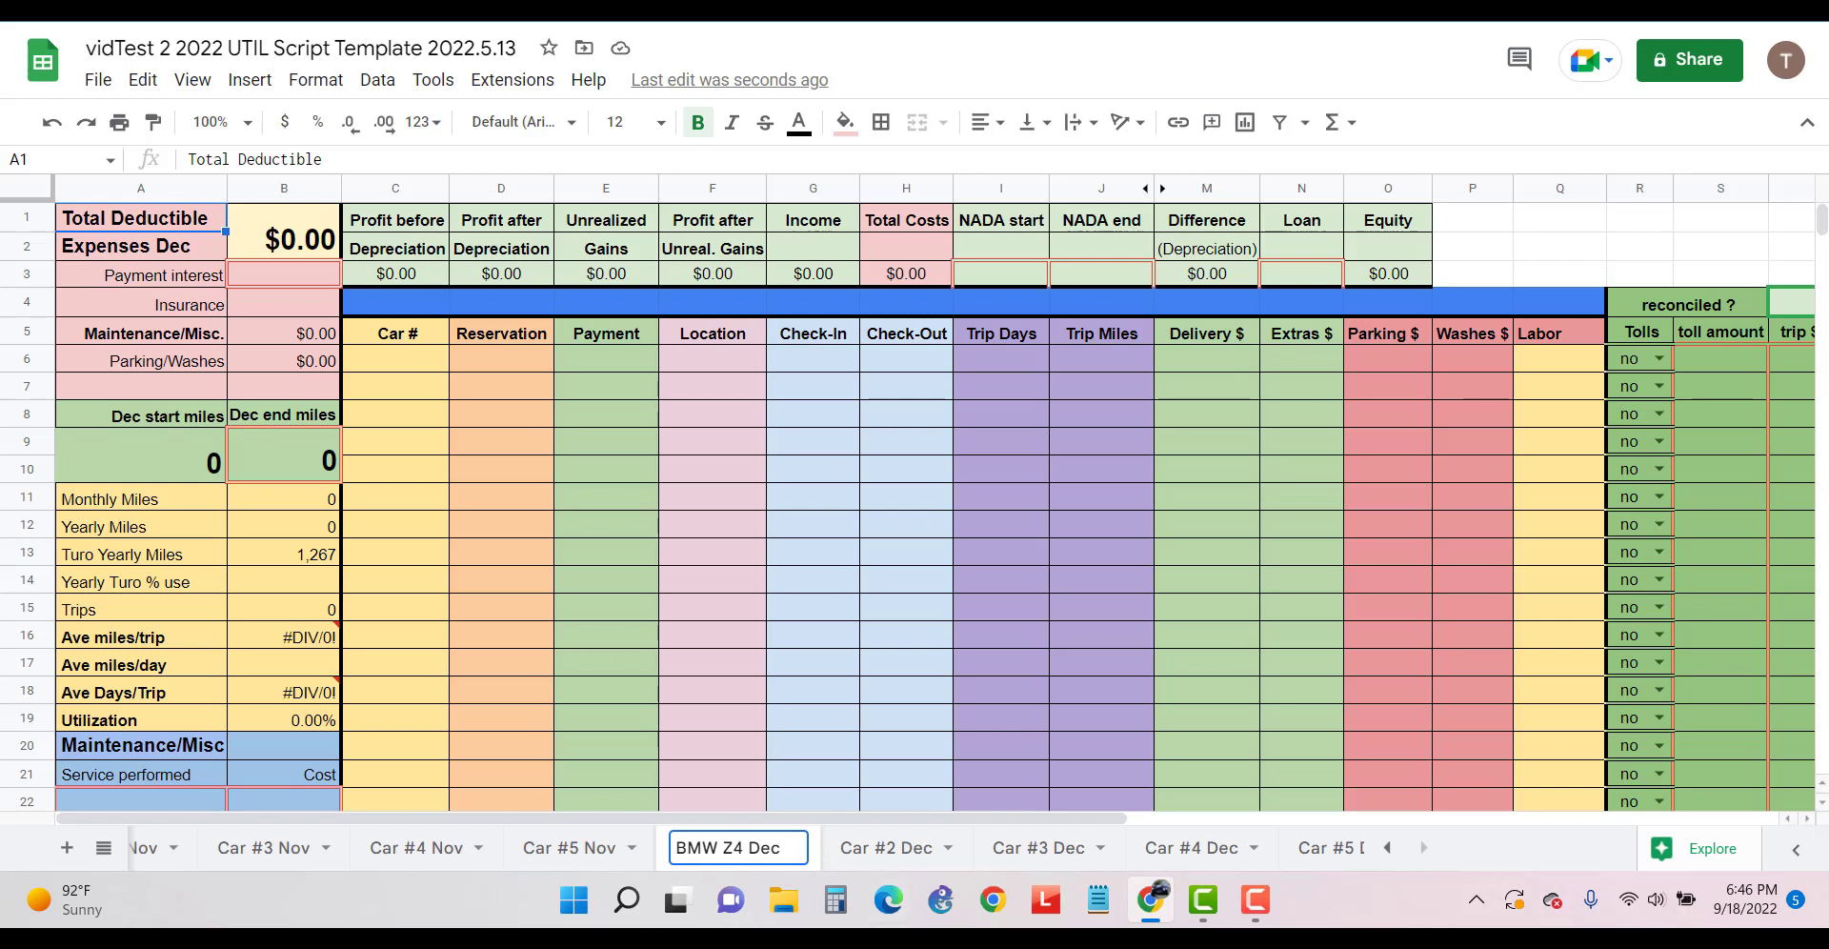
# Return to the HowtoUse sheet and read the Step 7 instruction about customizing locations
pyautogui.click(1388, 847)
pyautogui.click(1389, 848)
pyautogui.click(1388, 848)
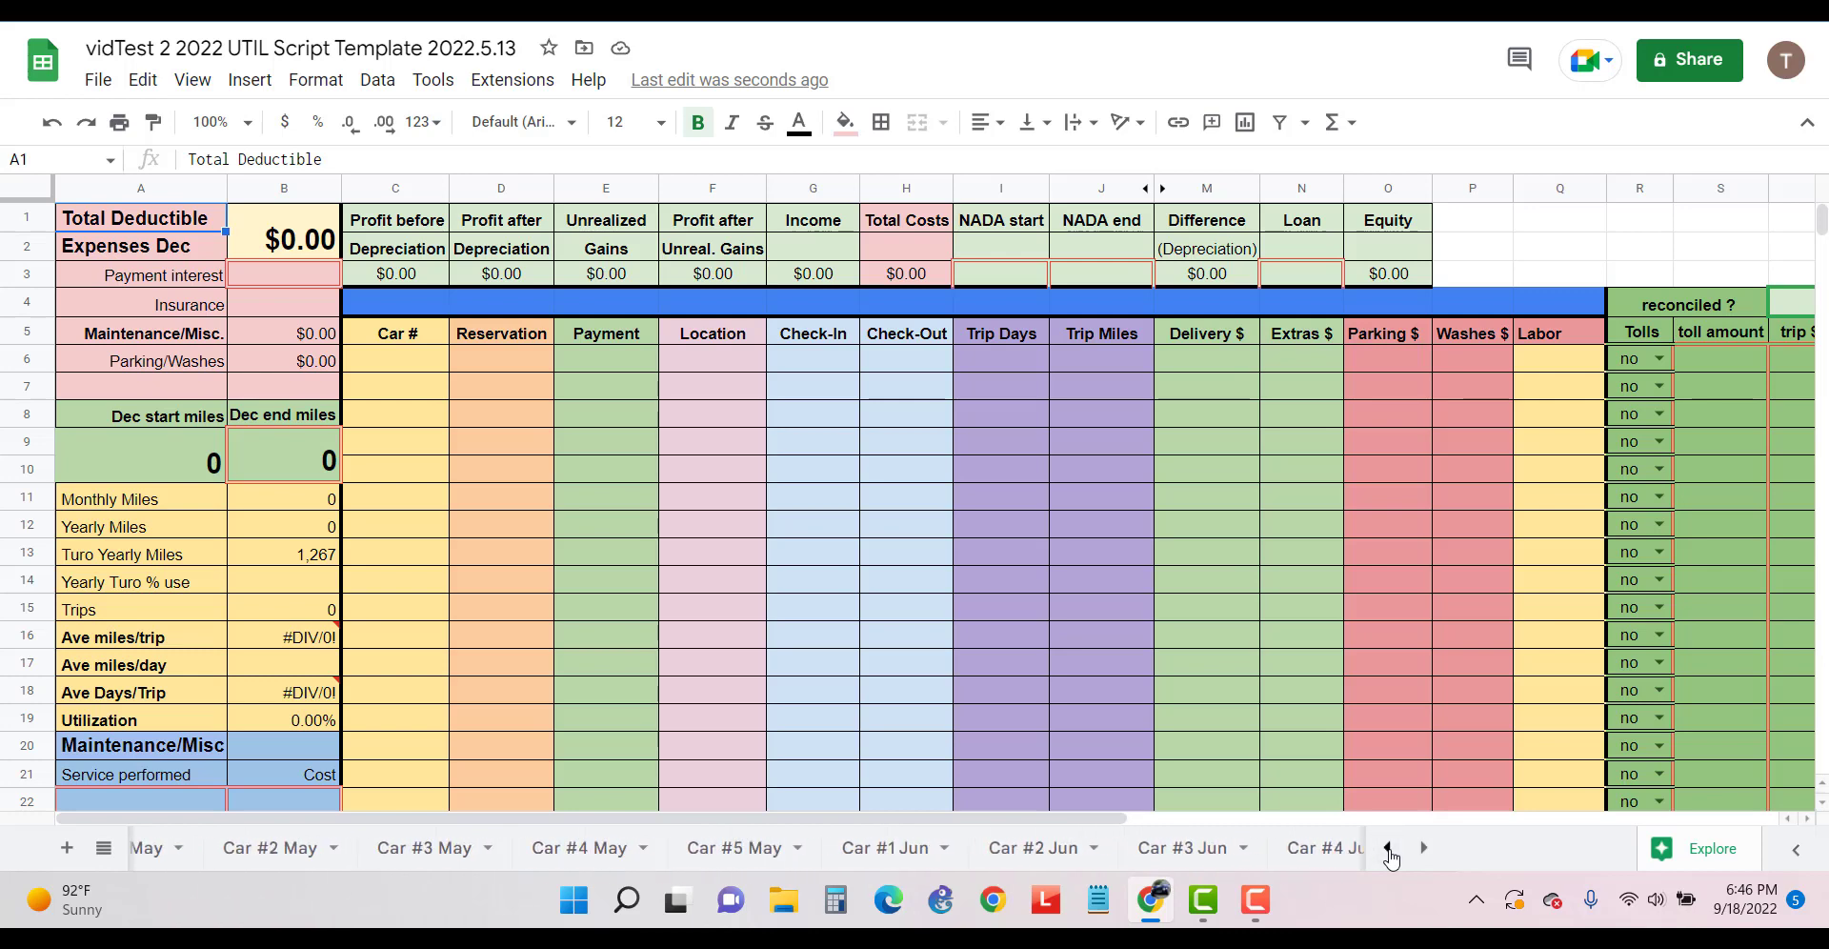
pyautogui.click(1388, 848)
pyautogui.click(1388, 848)
pyautogui.click(1388, 848)
pyautogui.click(1388, 848)
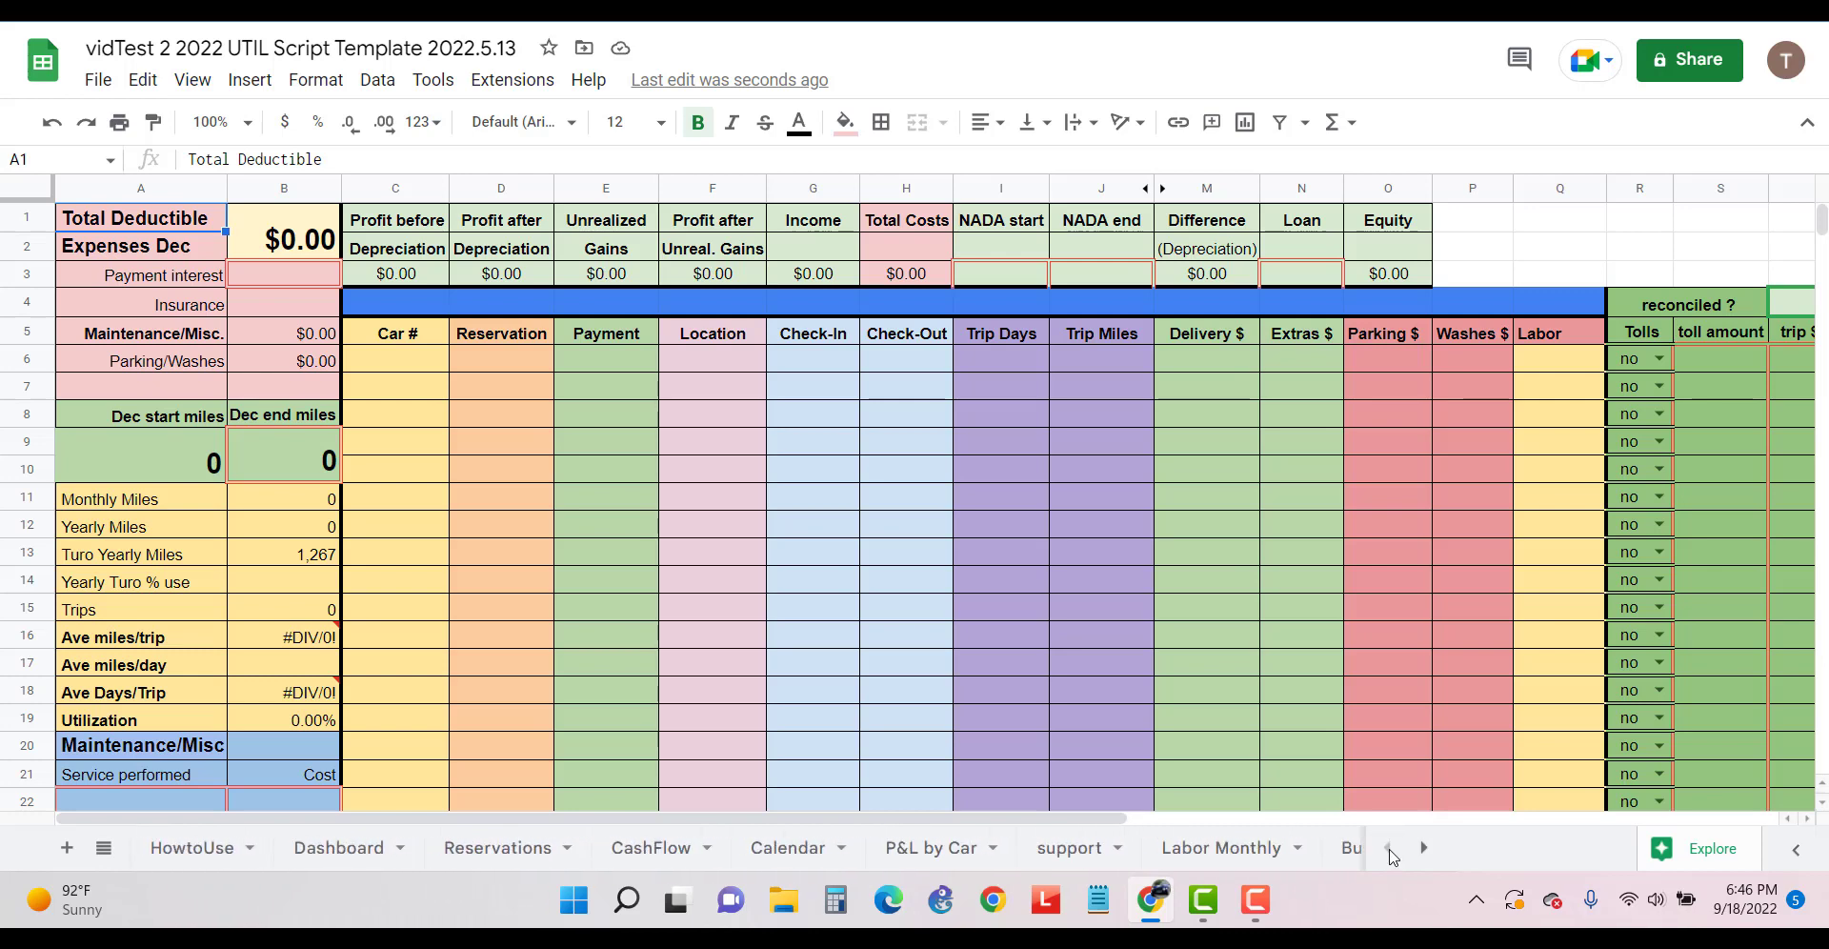
pyautogui.click(191, 851)
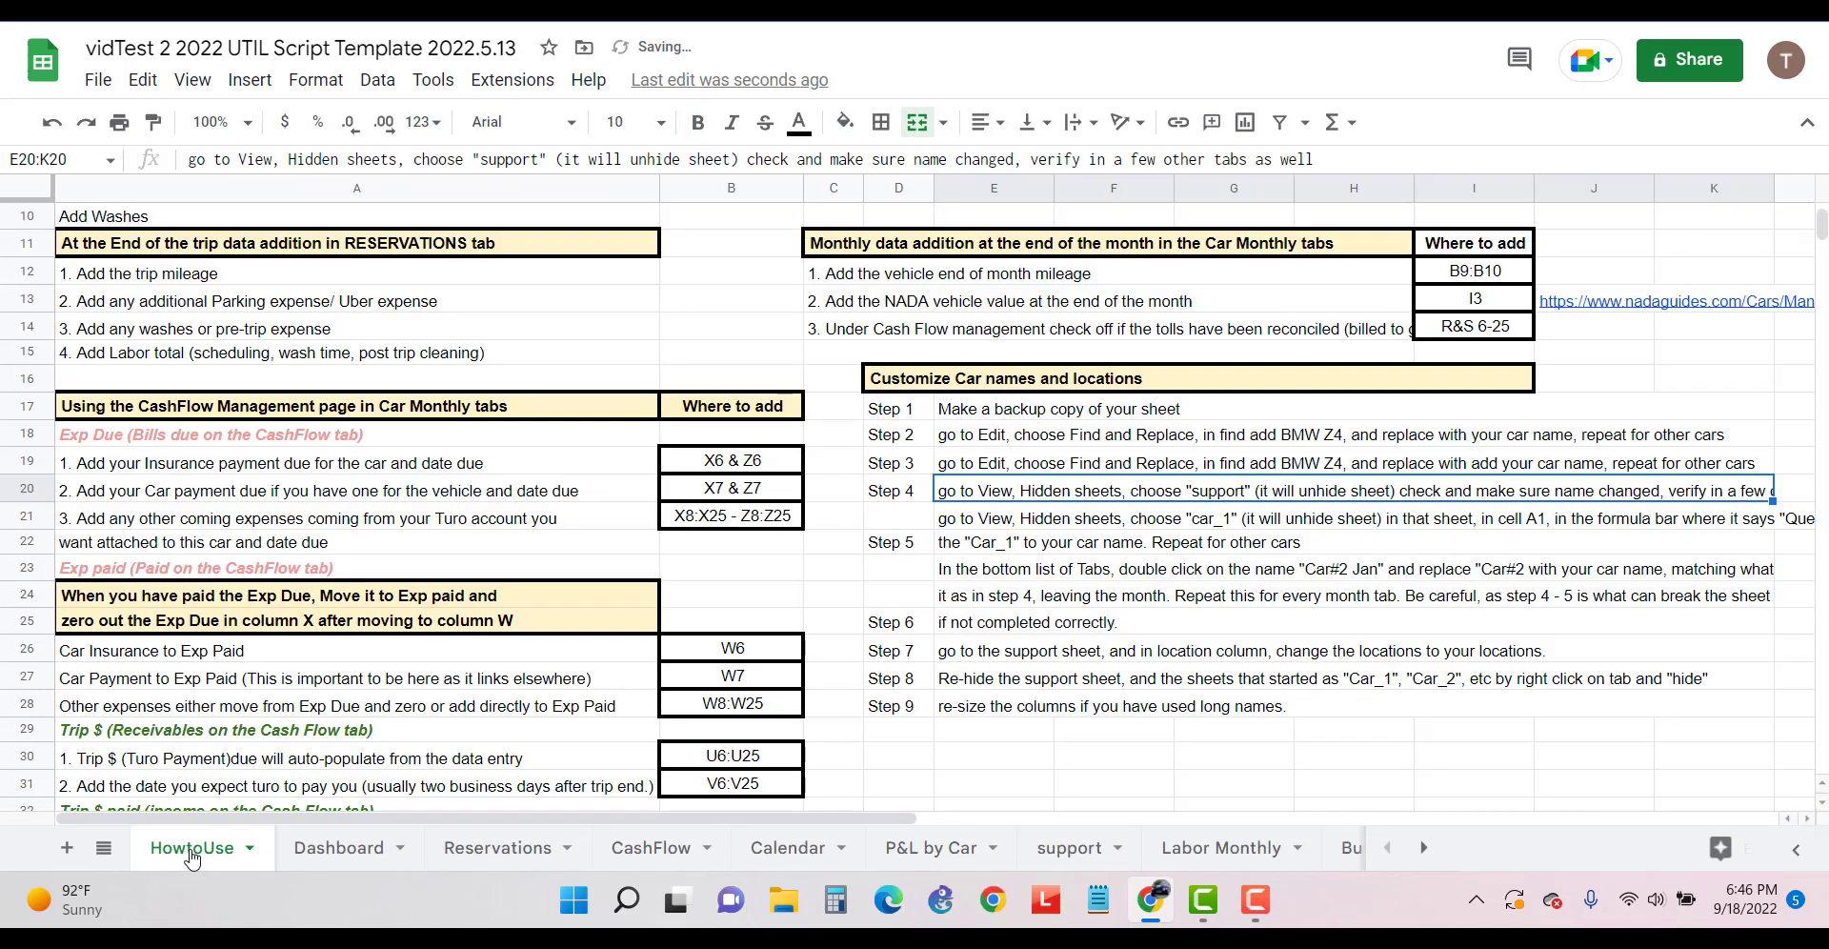
pyautogui.click(895, 657)
pyautogui.click(1045, 654)
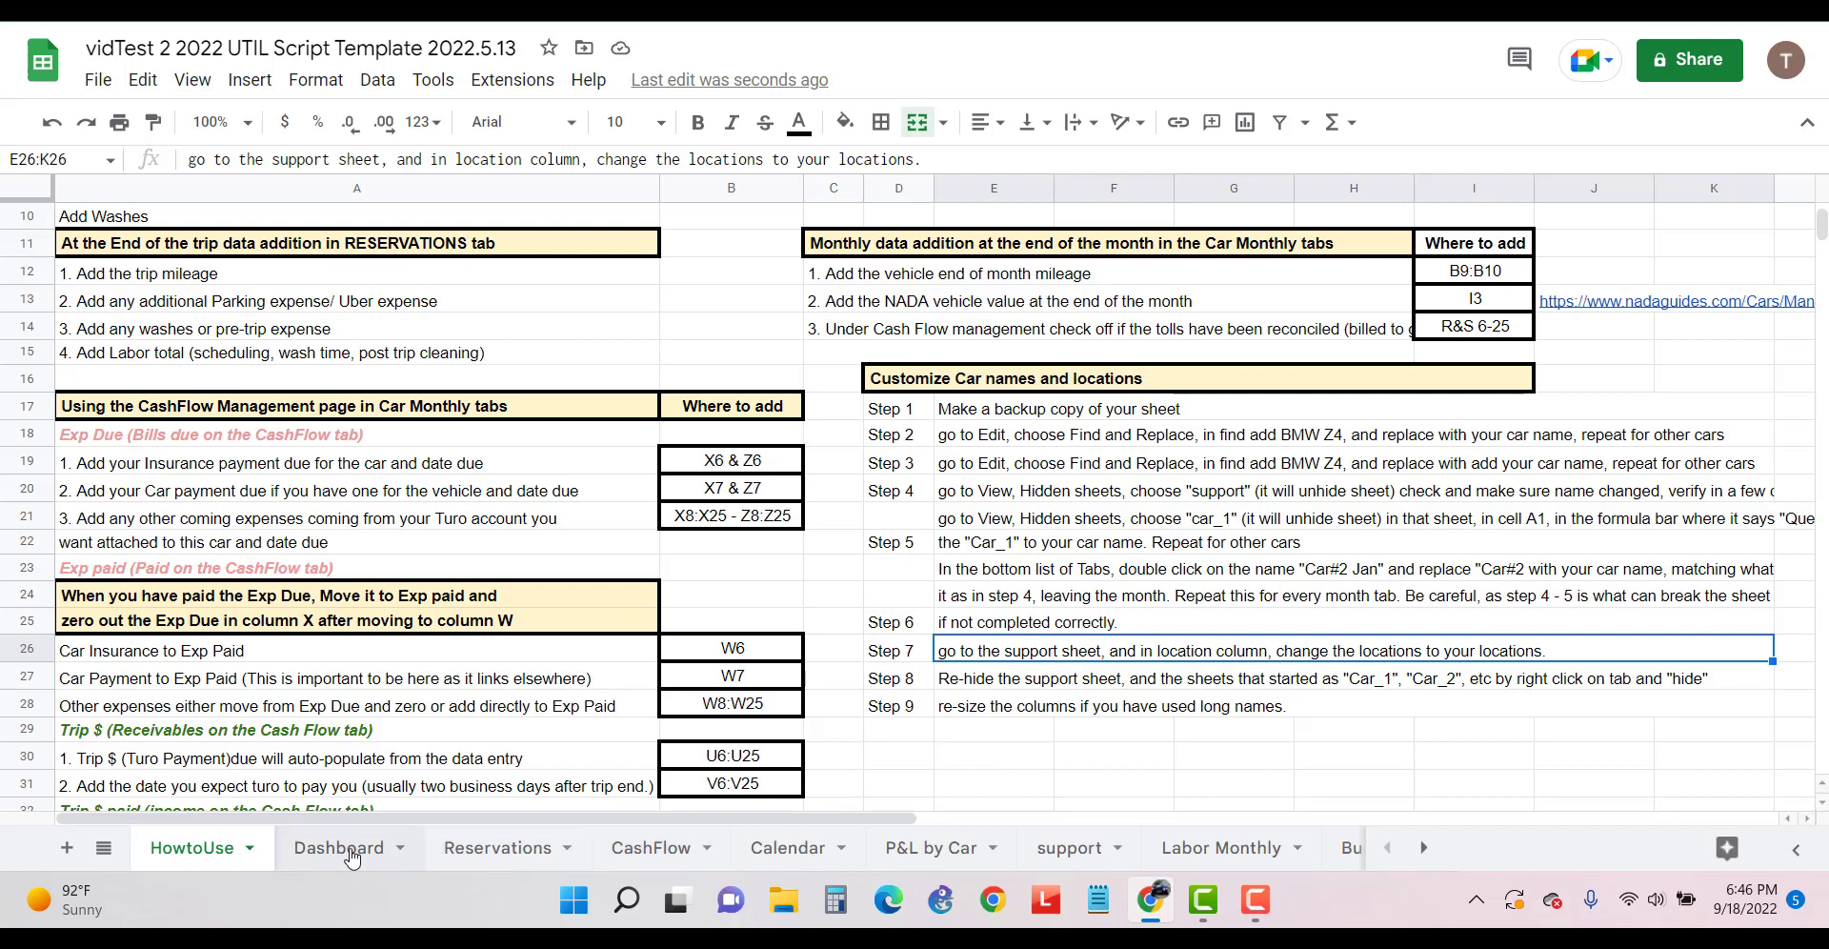
# Examine the Delivery Locations entries in cells B2 to B4 of the support sheet
pyautogui.click(1080, 852)
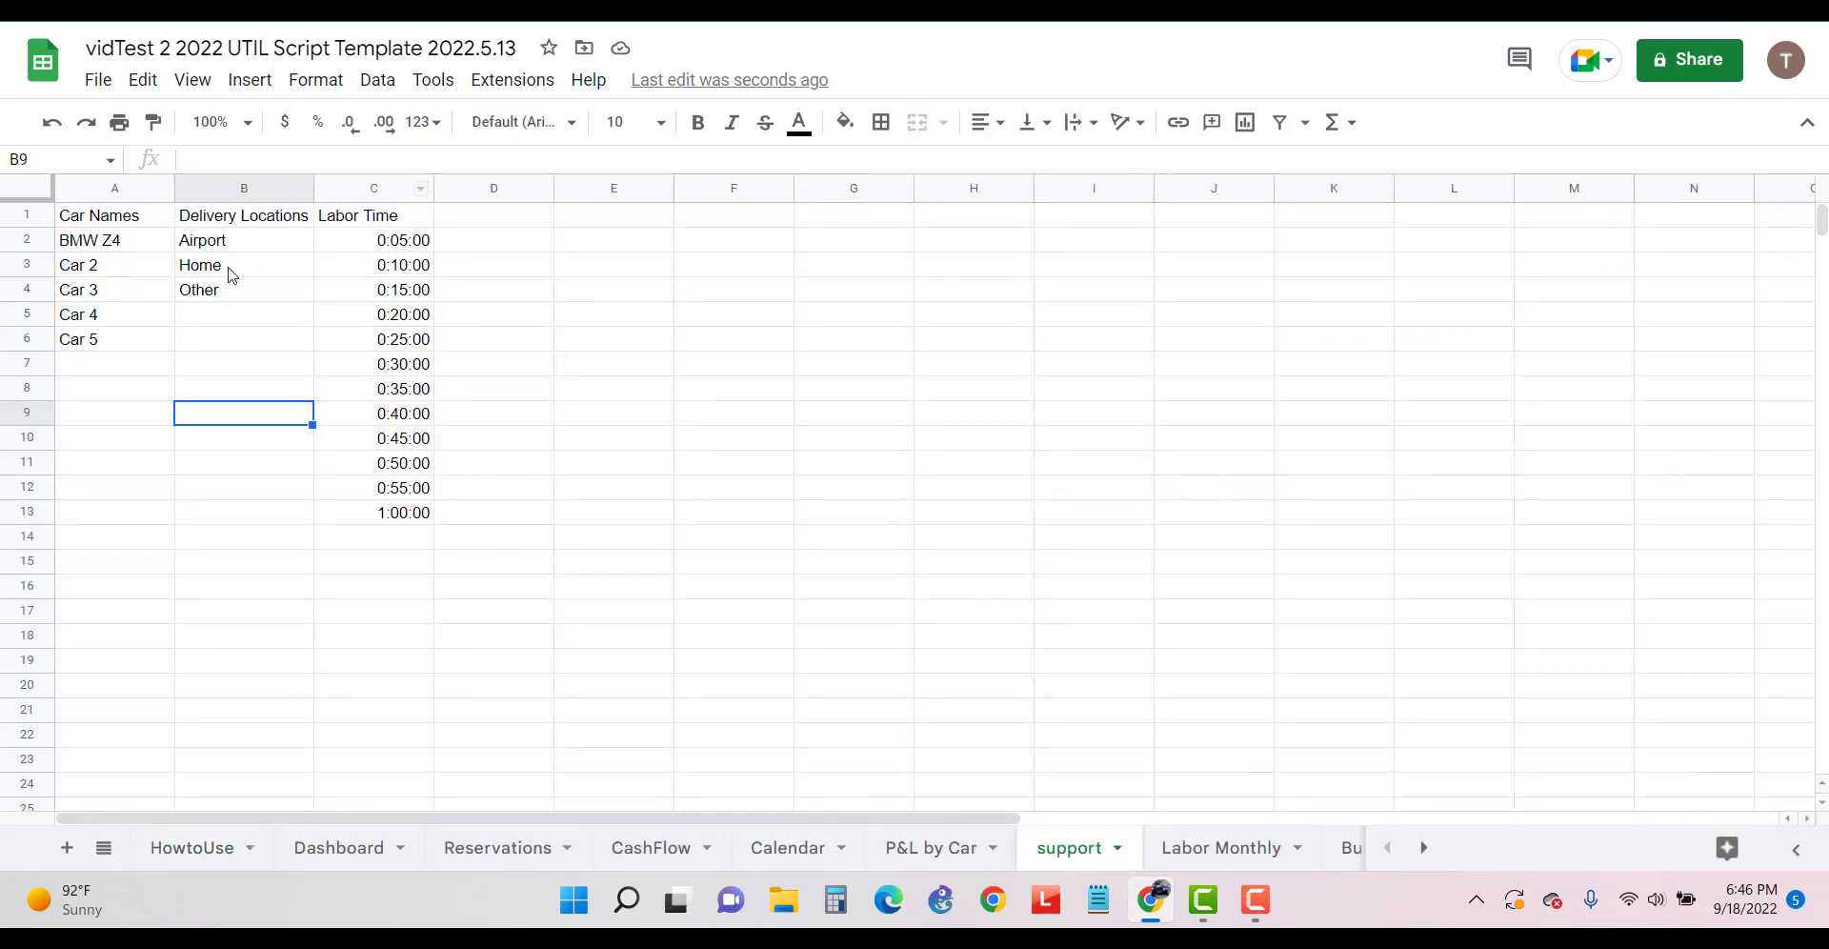
pyautogui.click(230, 250)
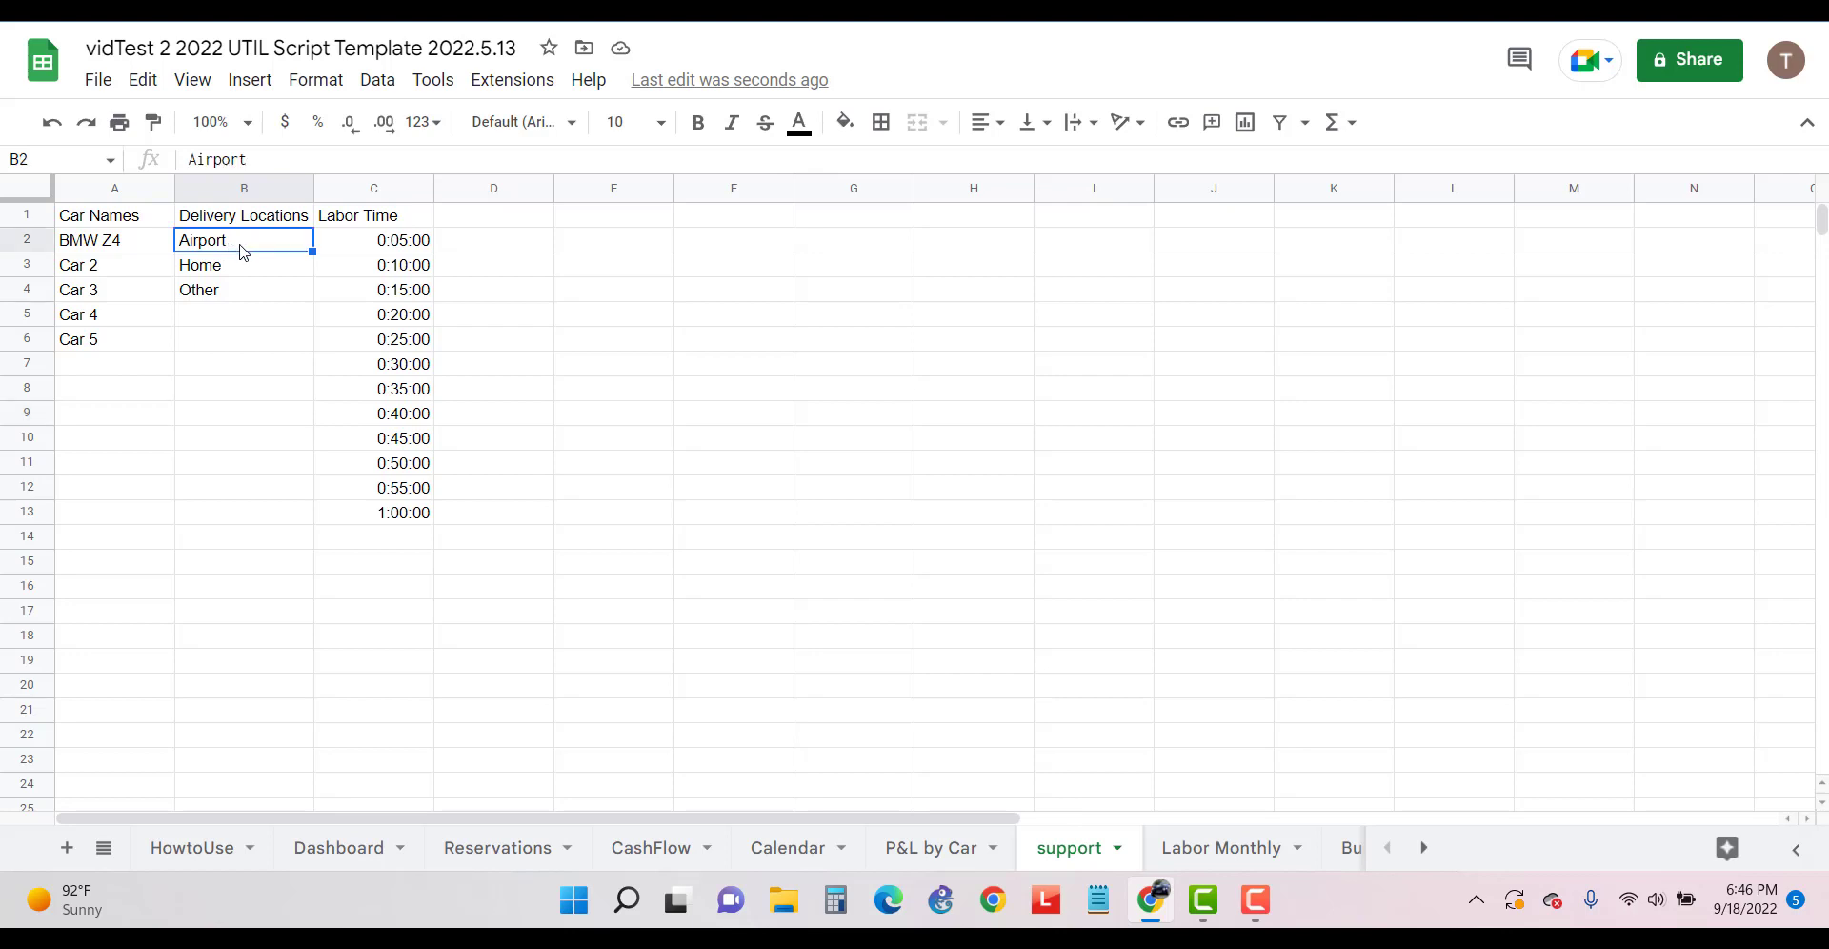
pyautogui.click(243, 270)
pyautogui.click(245, 250)
pyautogui.click(249, 290)
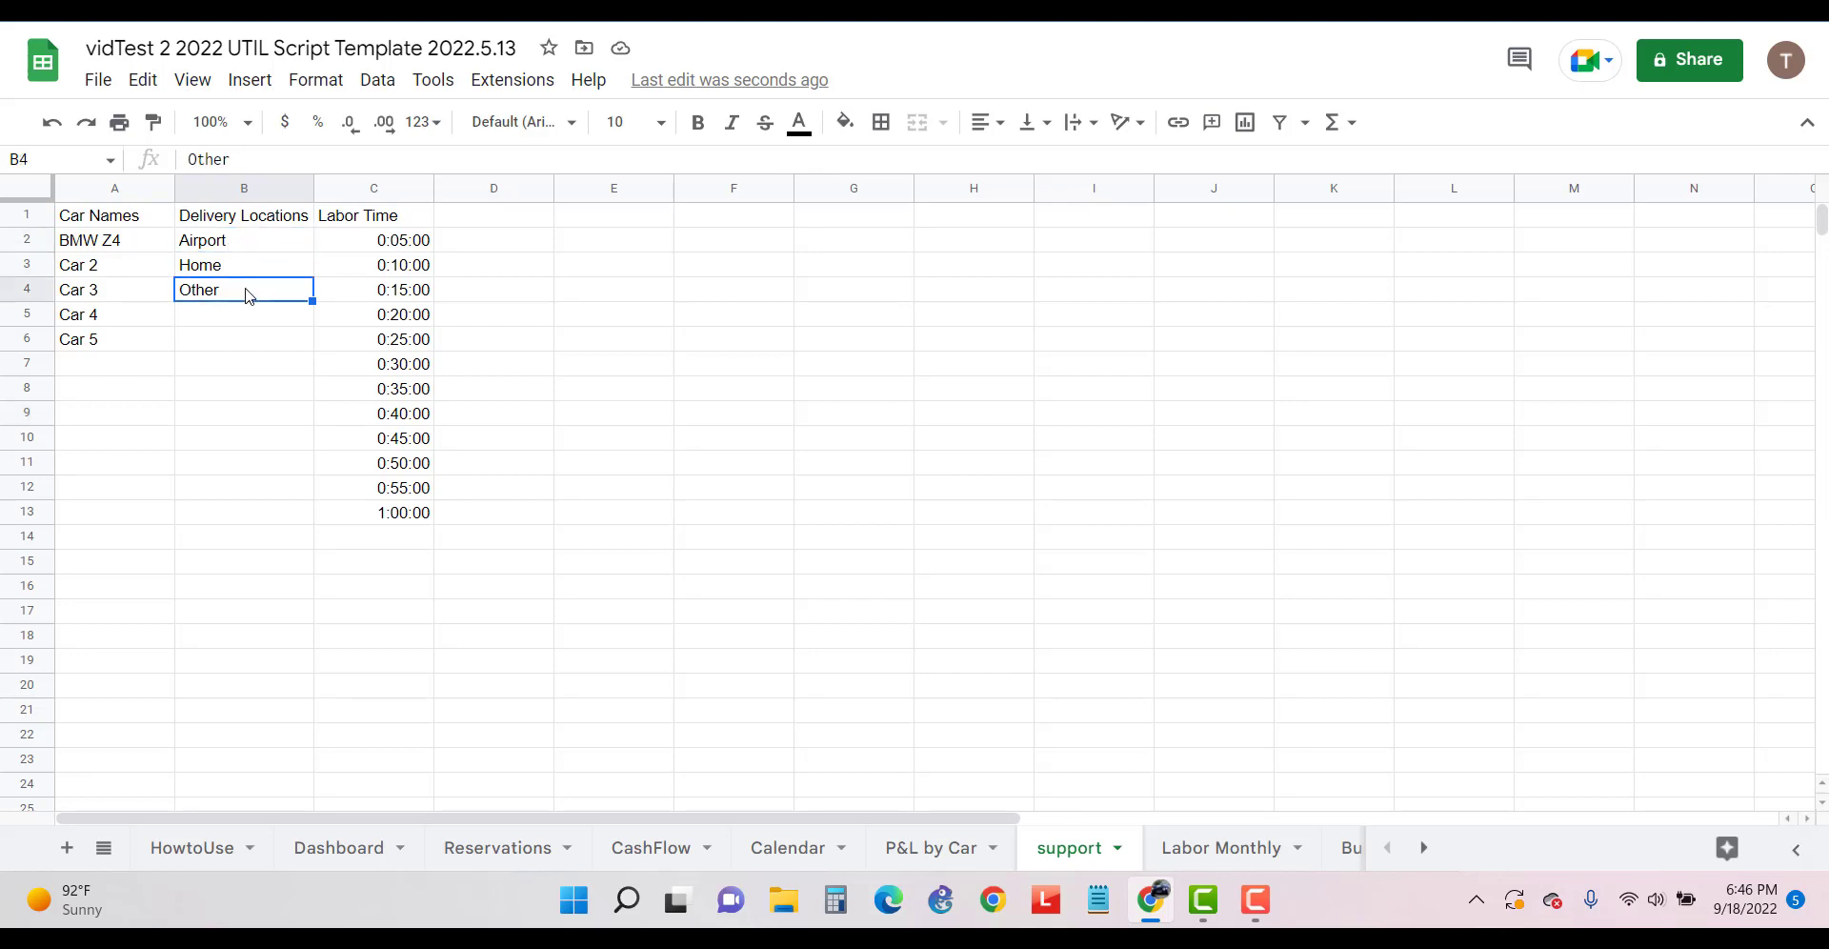
# Check the location choices for cell D2 in the Reservations sheet against the support list, and return to the HowtoUse instructions
pyautogui.click(496, 845)
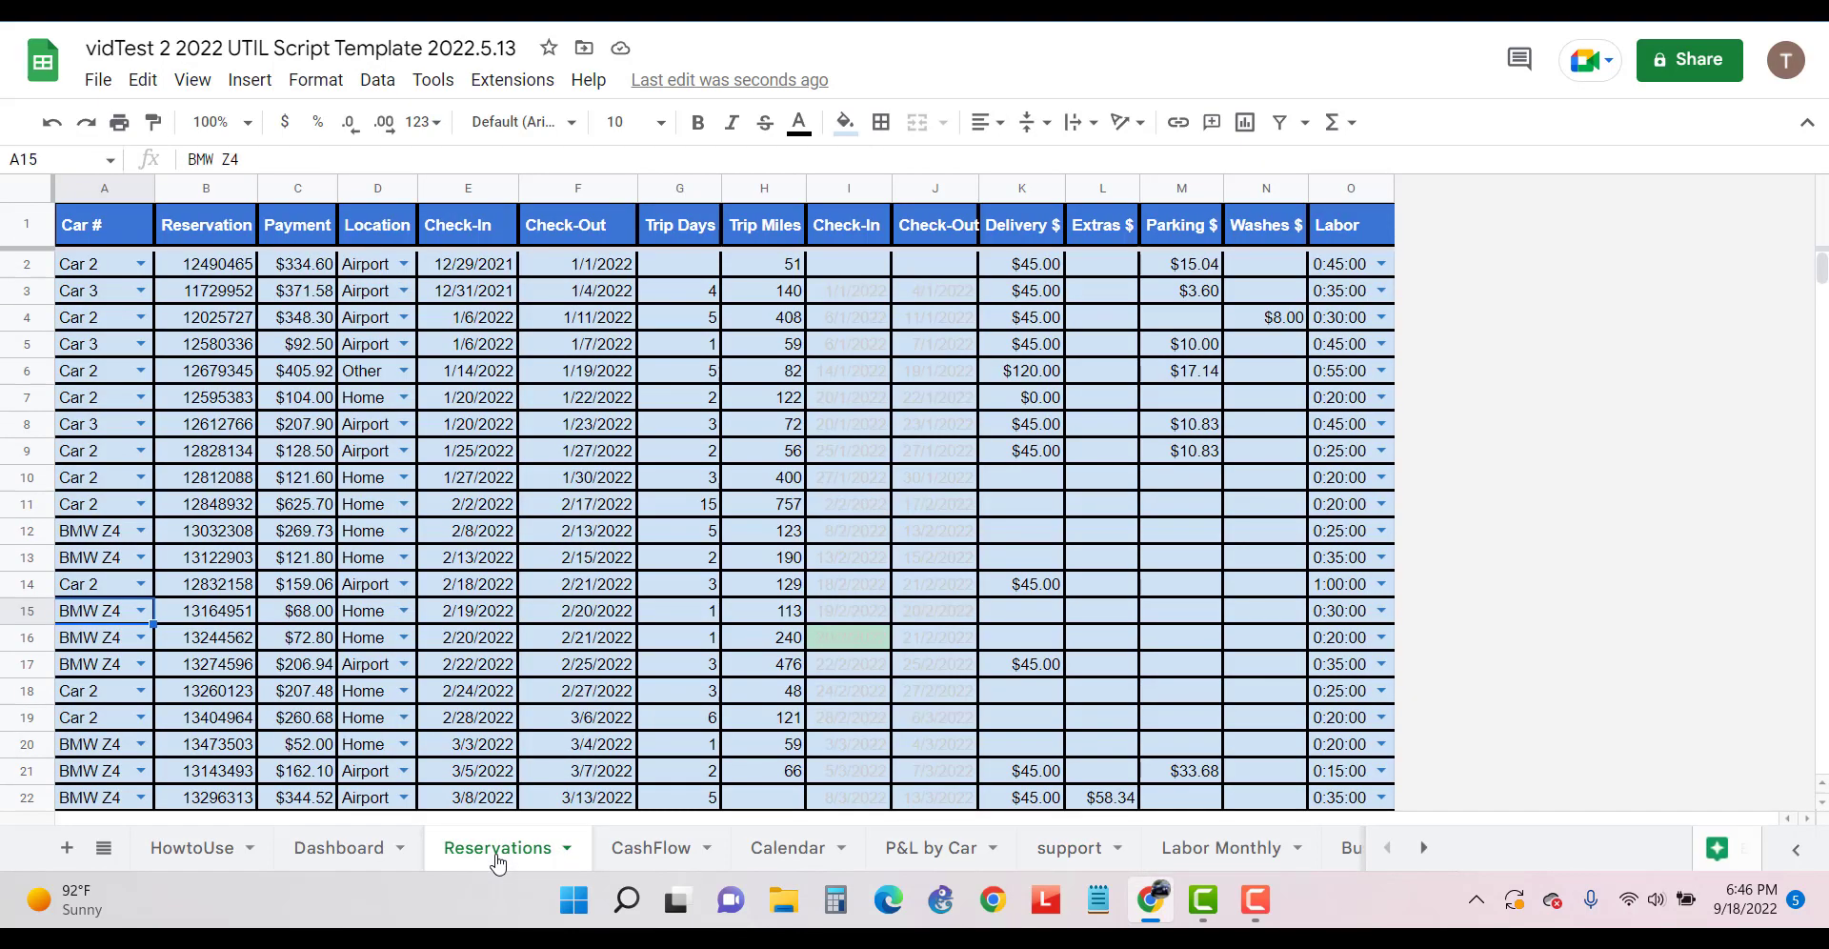
pyautogui.click(403, 263)
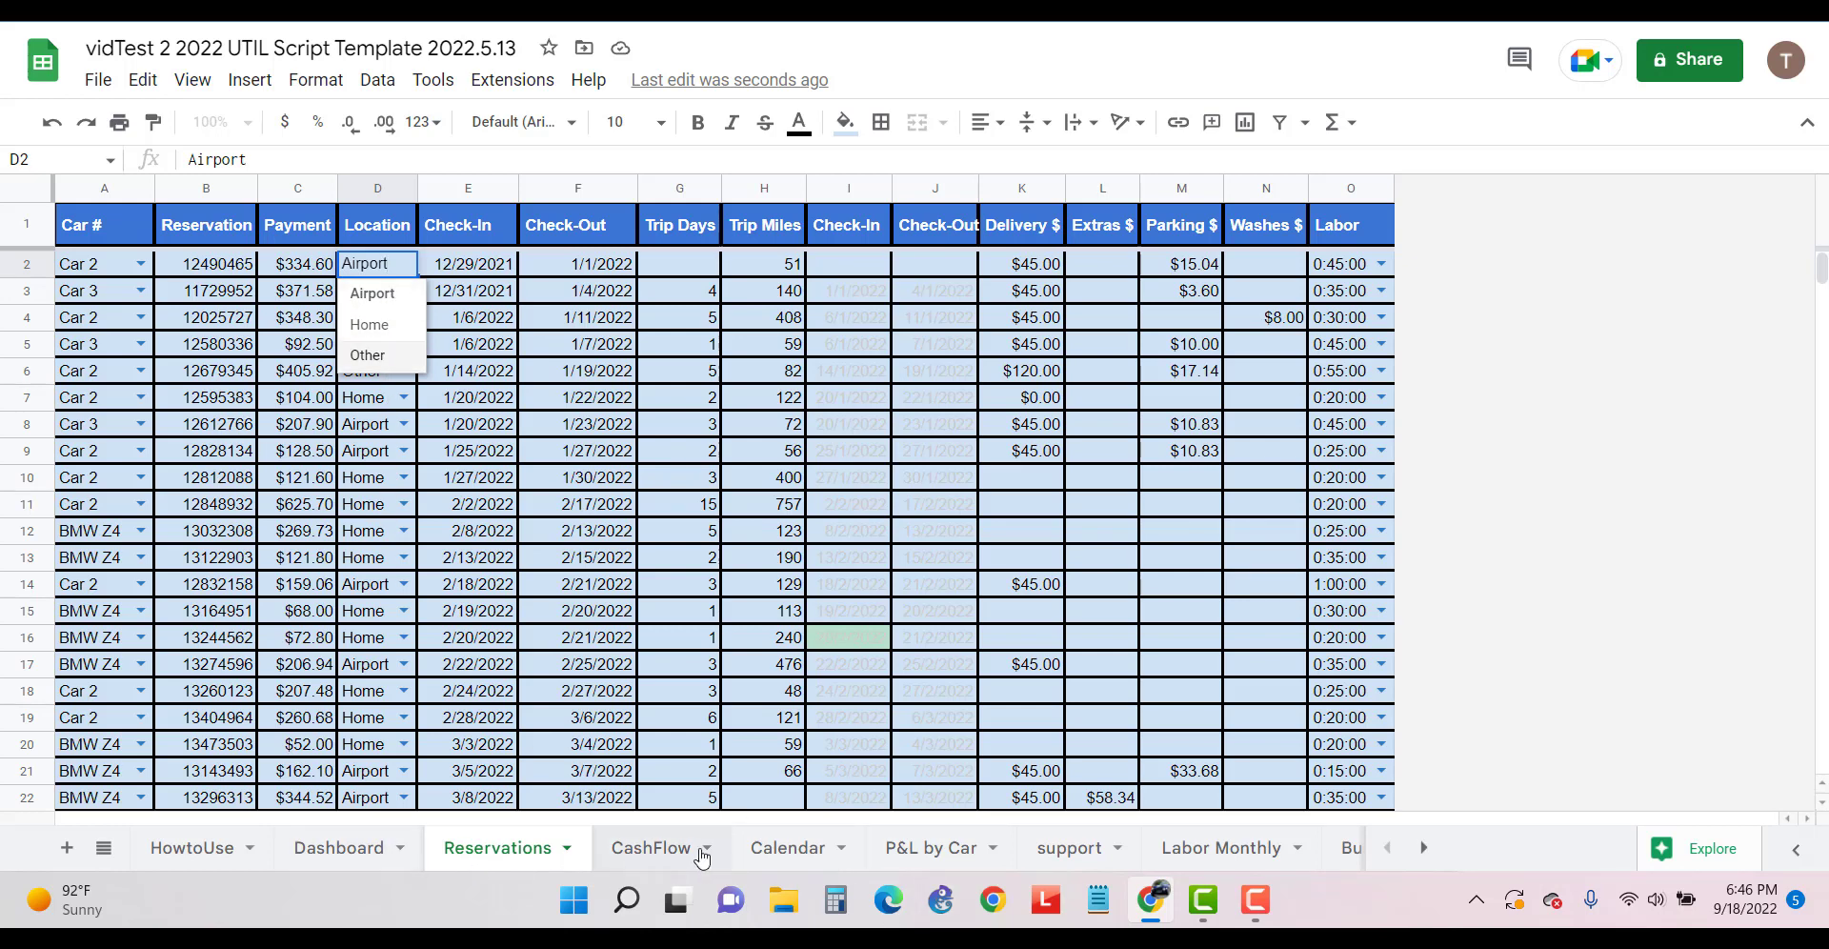
pyautogui.click(1055, 847)
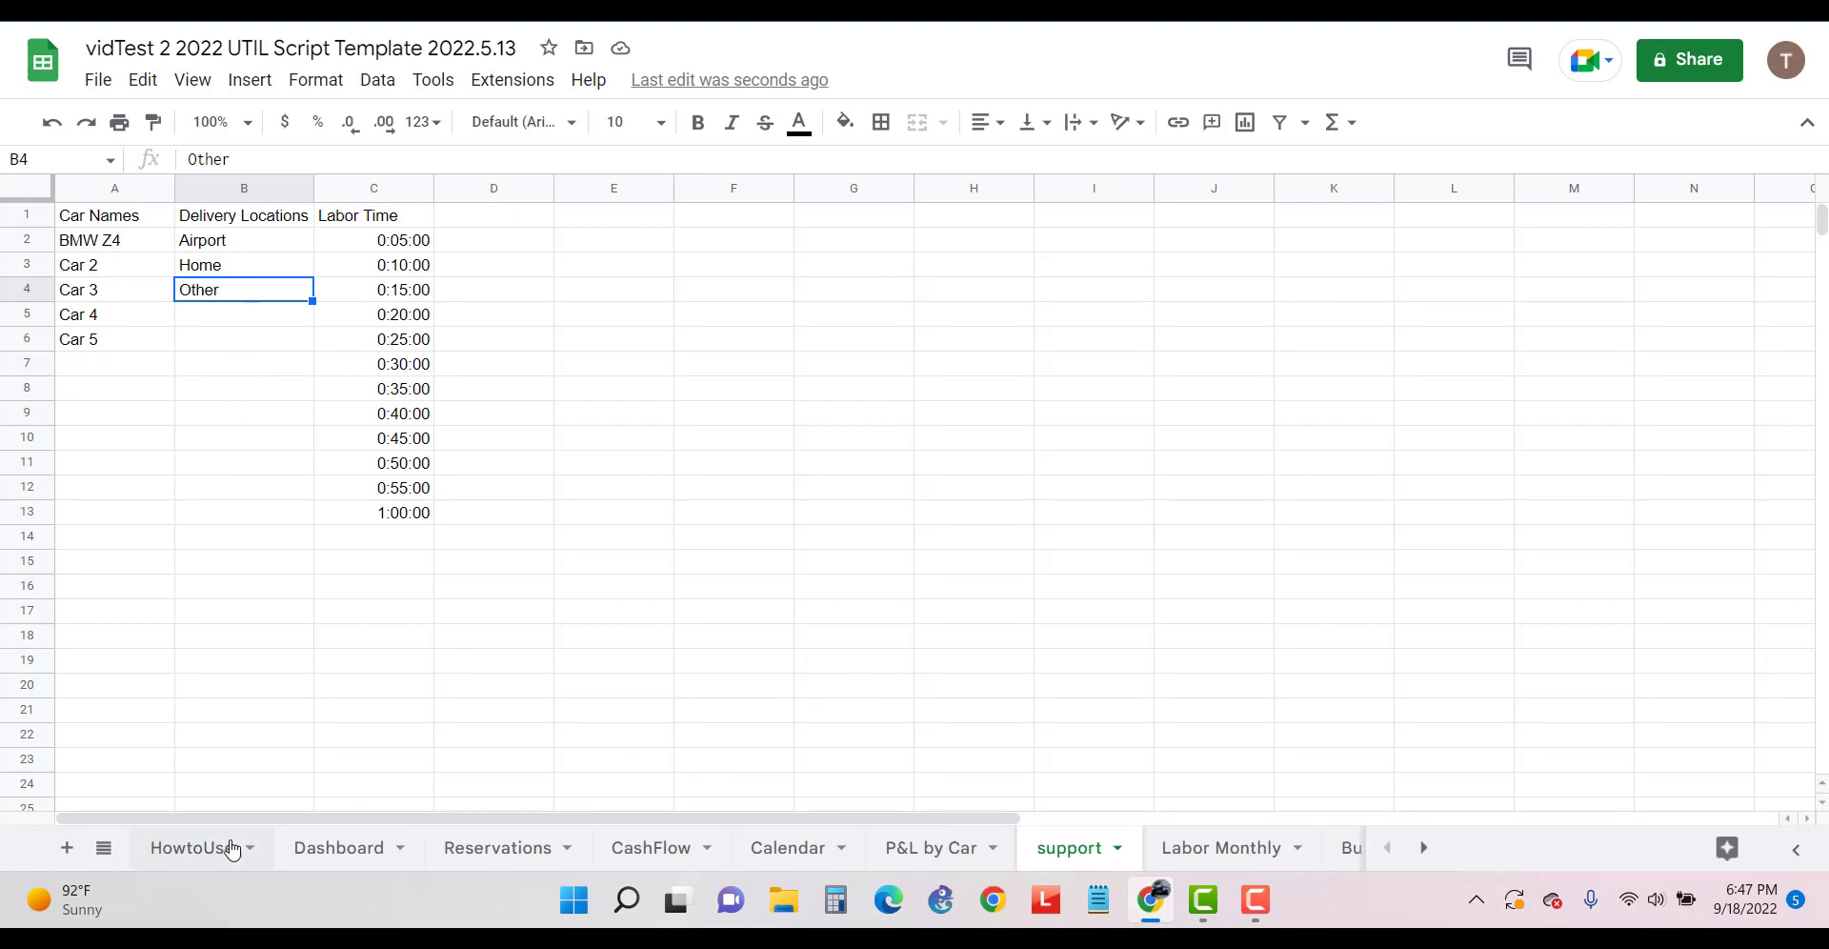
pyautogui.click(194, 848)
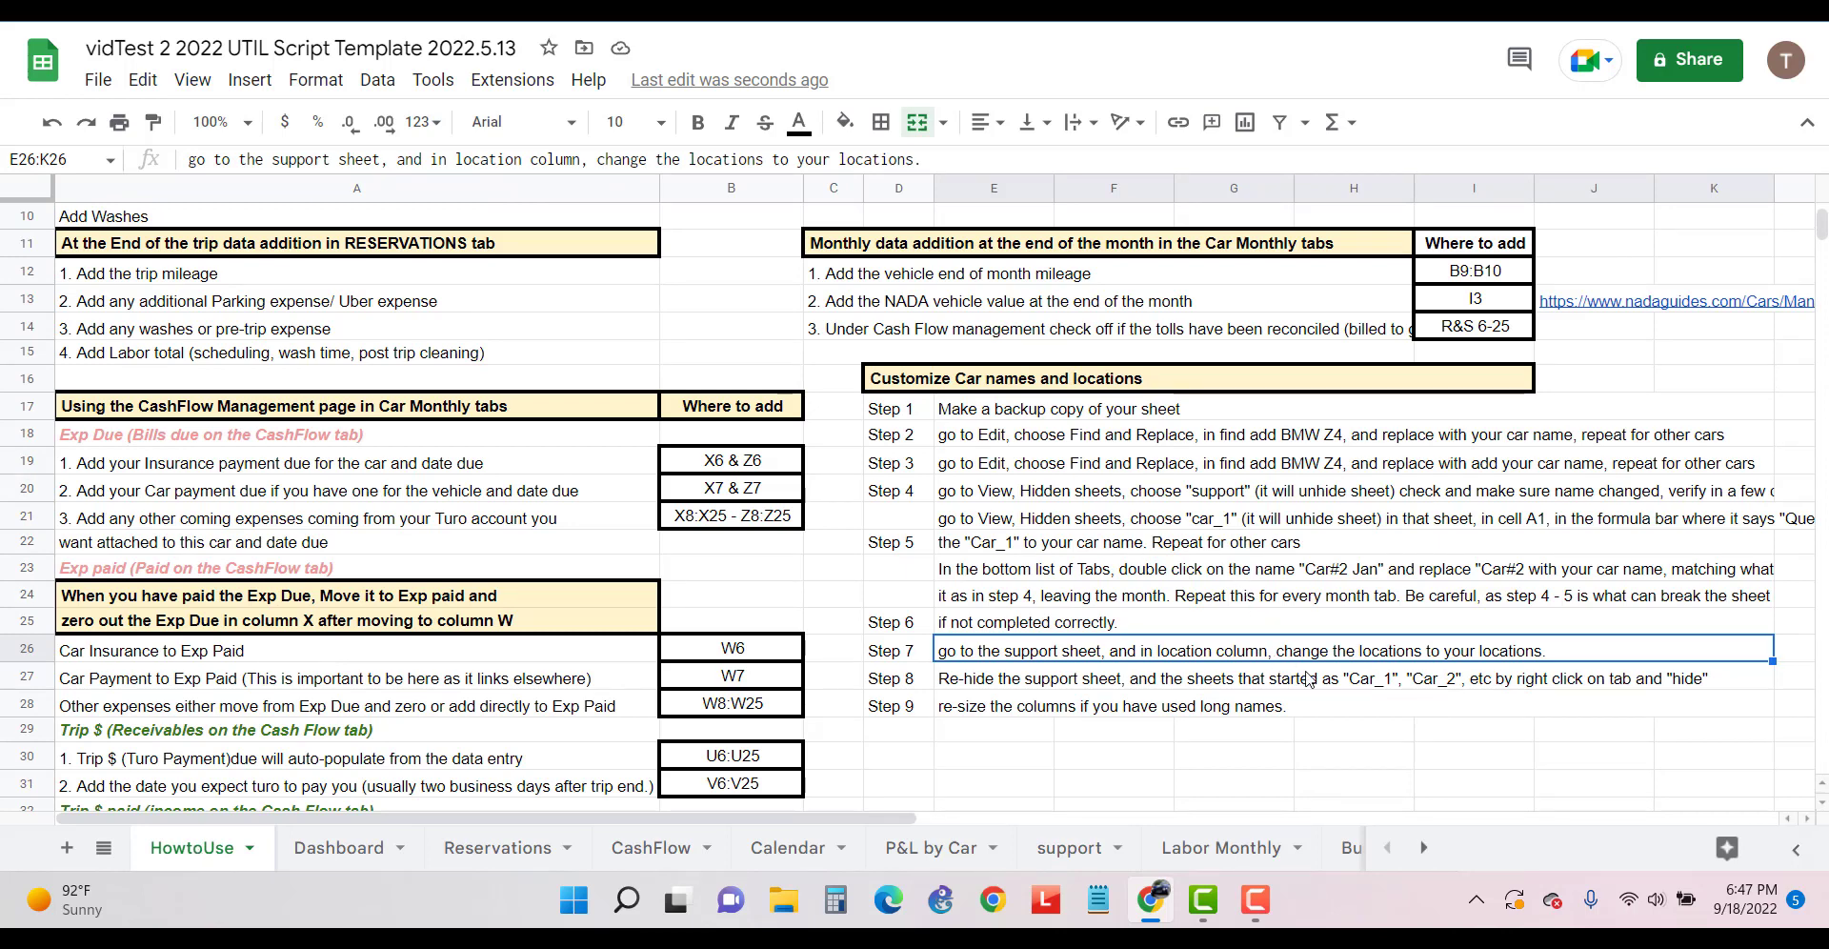
# Hide the support sheet and return to the HowtoUse instructions
pyautogui.click(1119, 858)
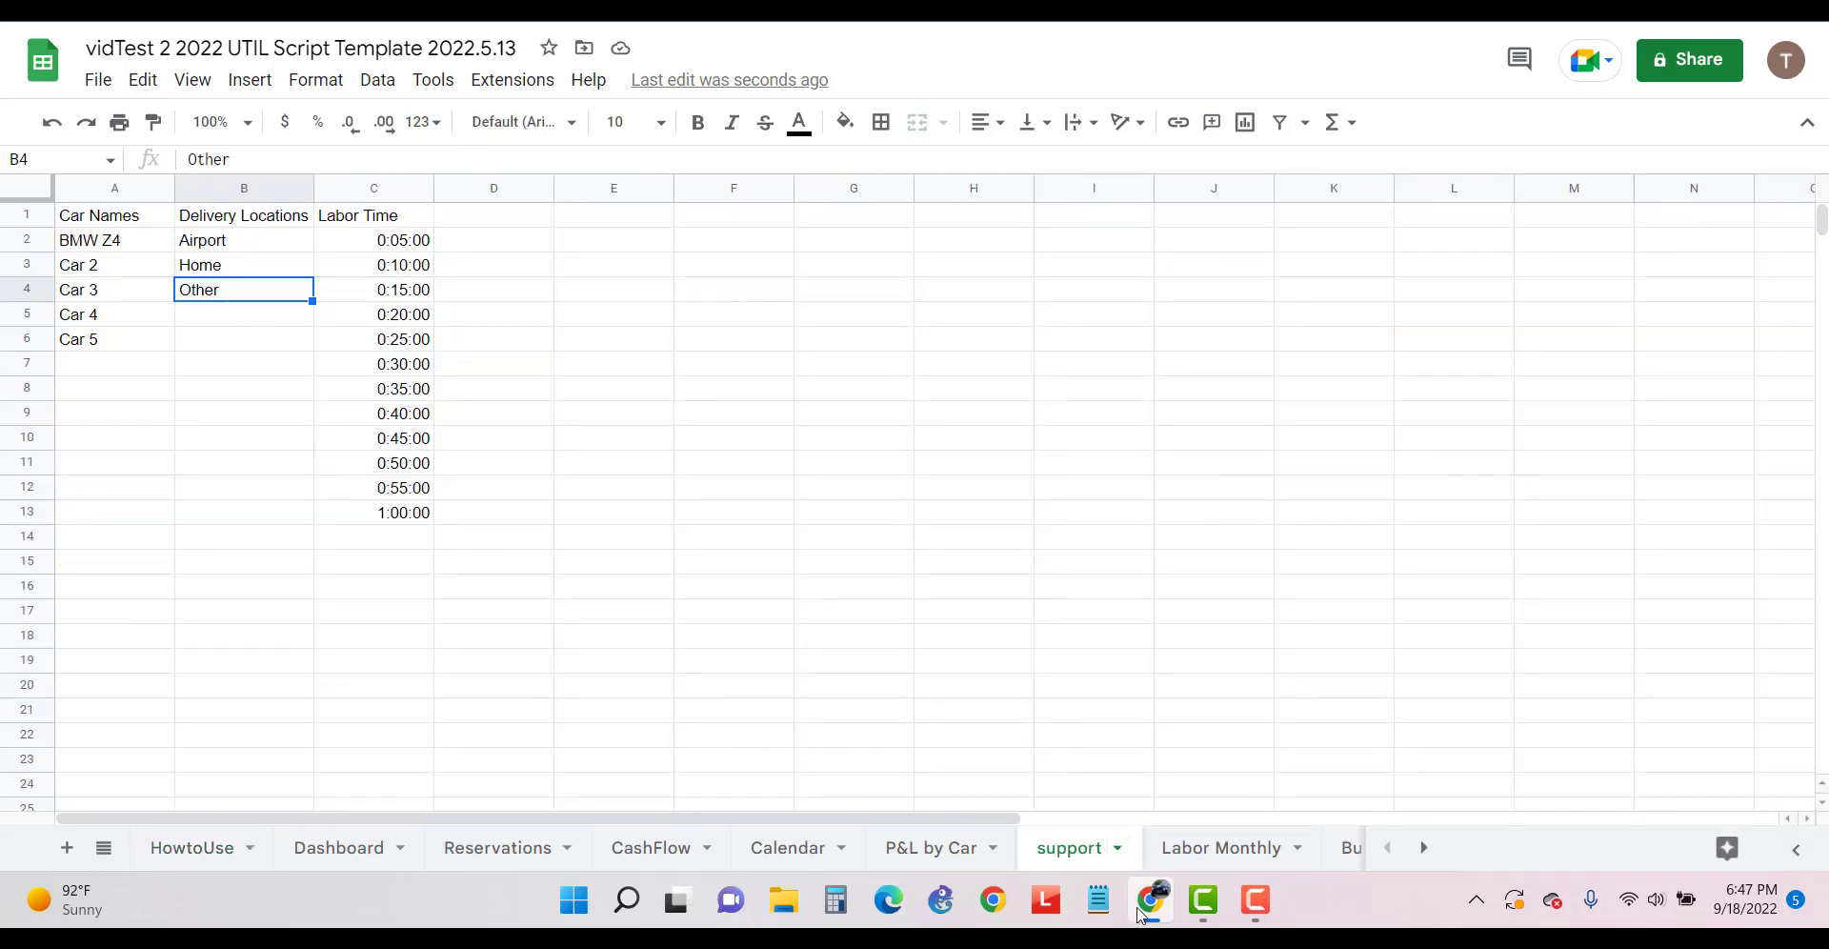
pyautogui.click(1075, 849)
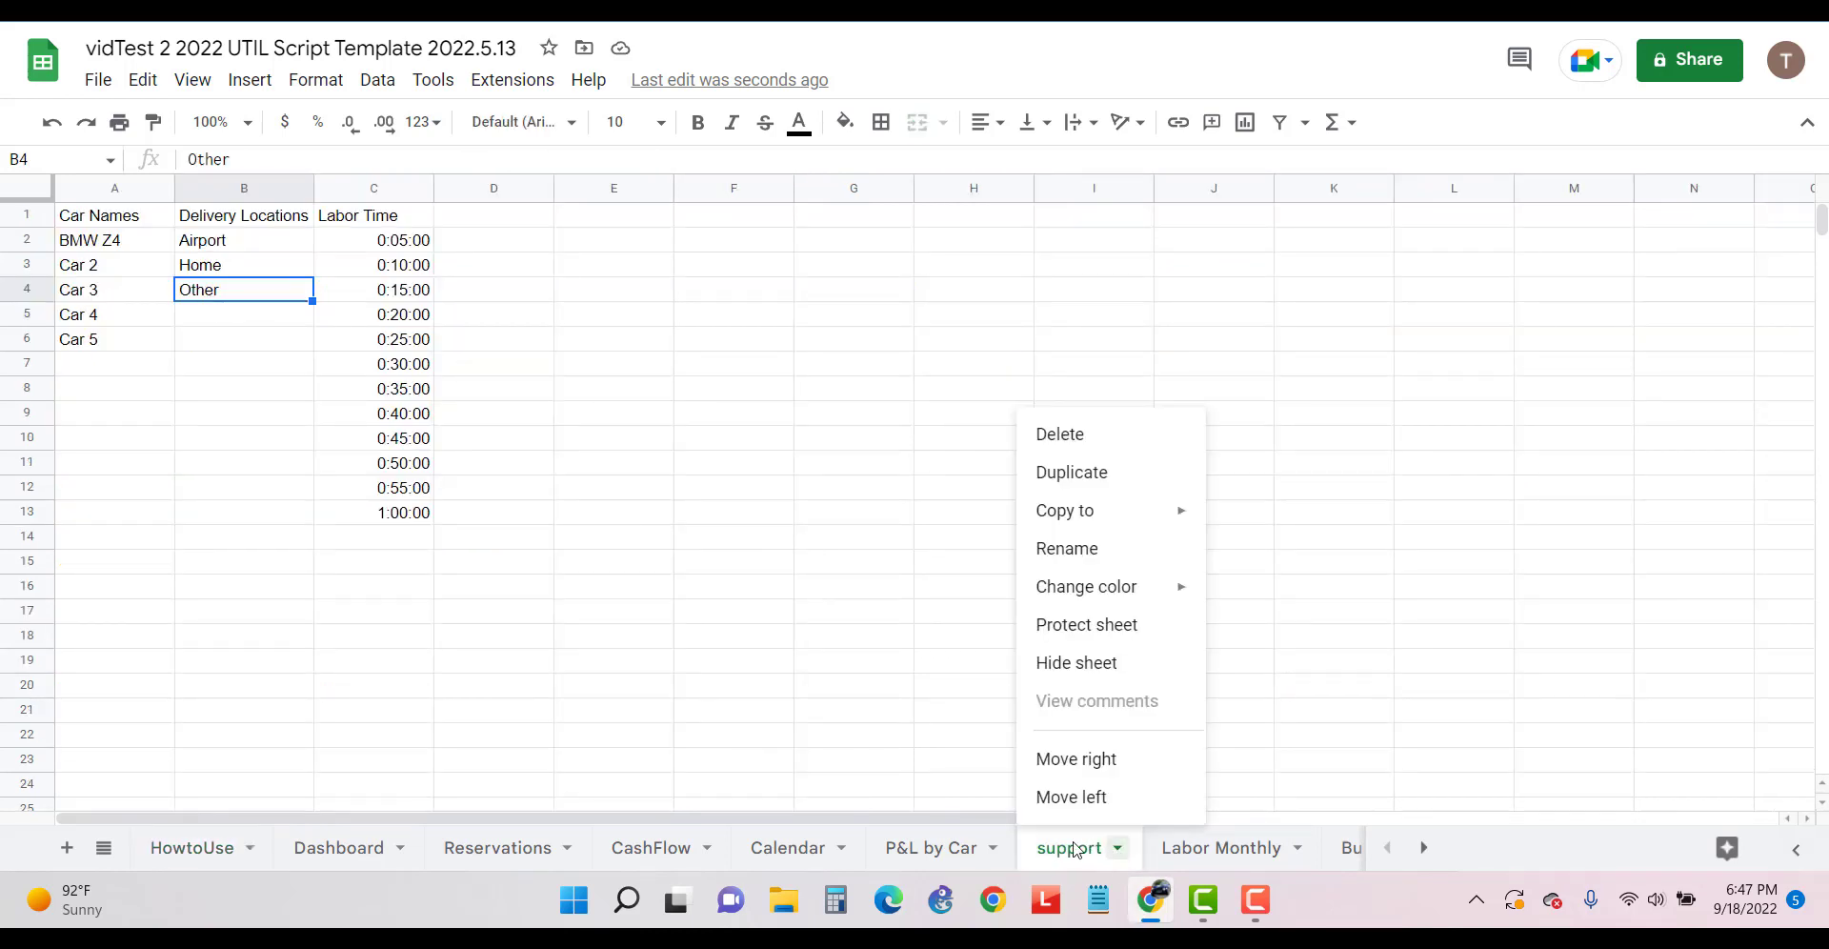
pyautogui.click(1120, 857)
pyautogui.click(1120, 858)
pyautogui.click(1095, 663)
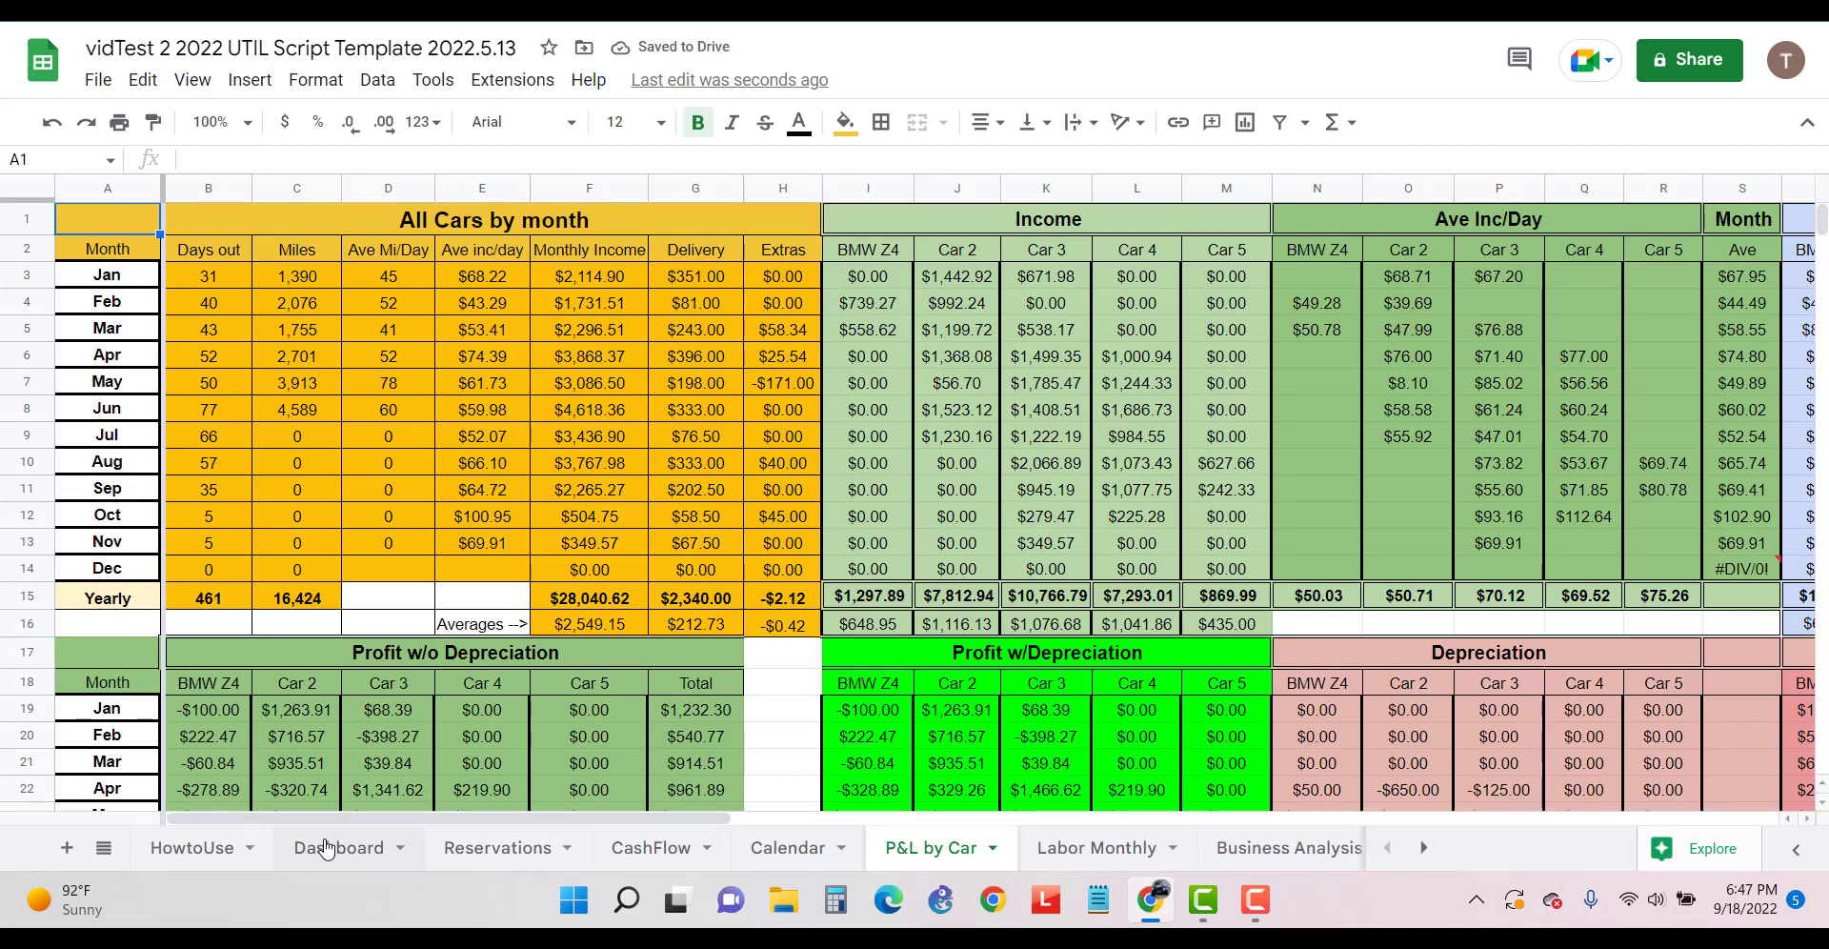
pyautogui.click(205, 851)
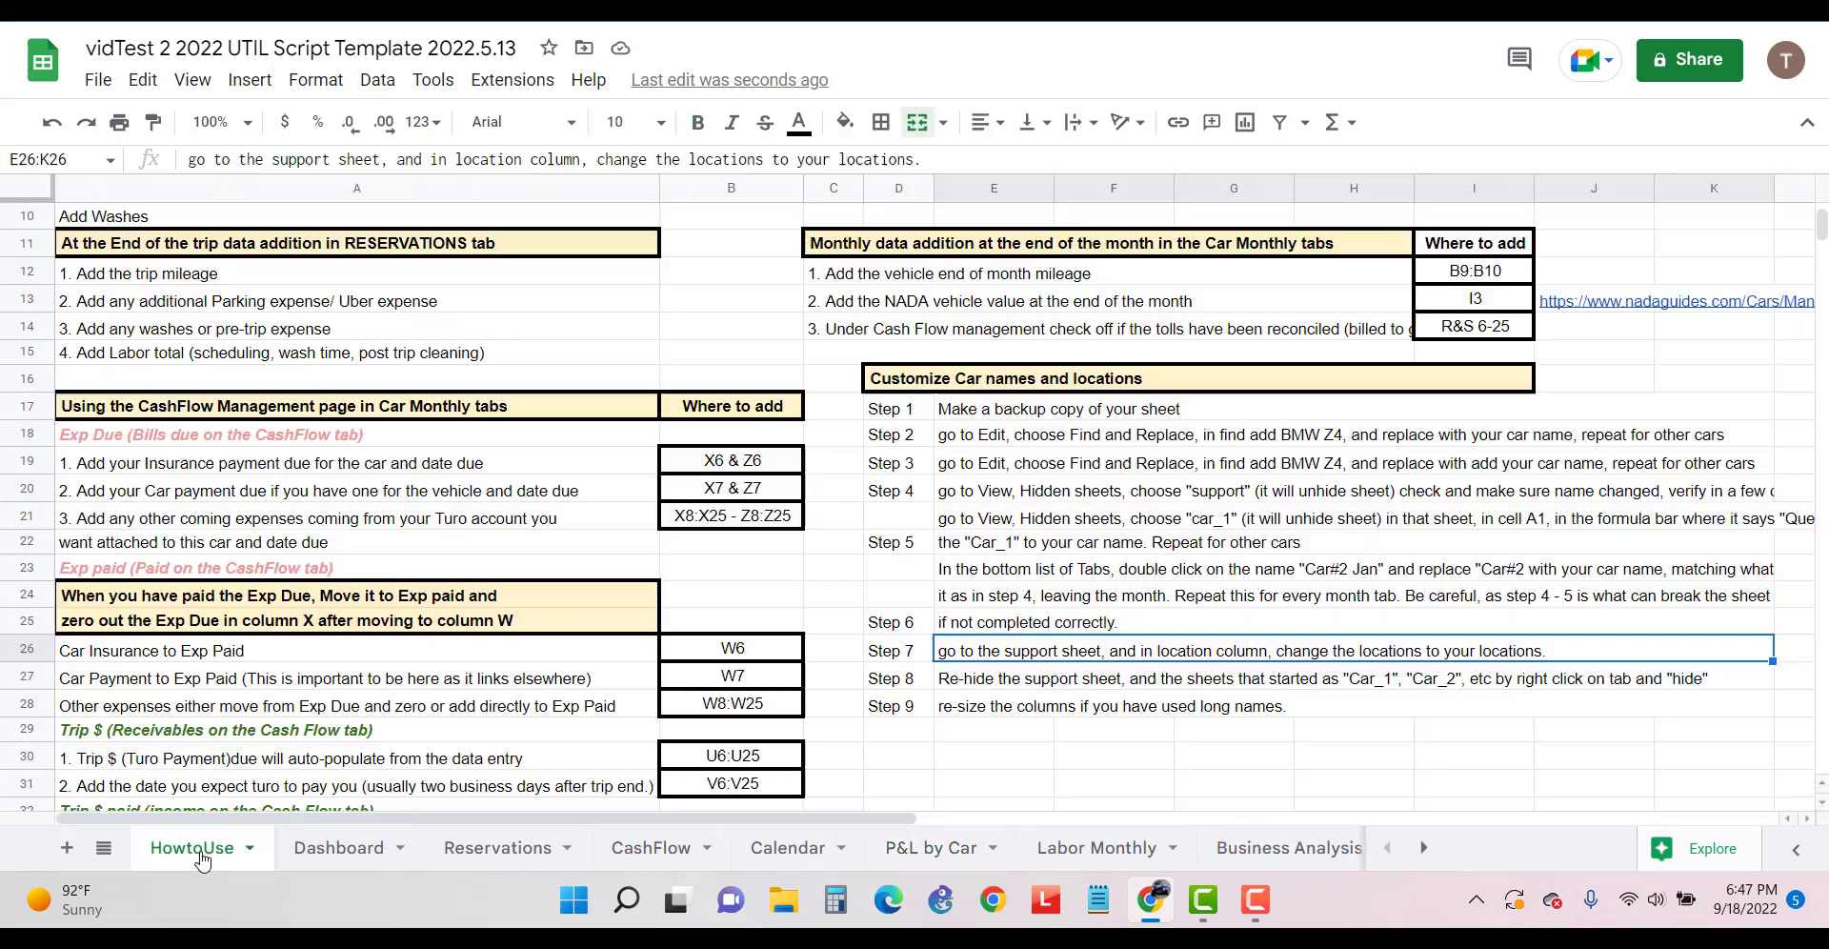
# From the Dashboard, replace every "Car 2" with "BMW 2" across all sheets, accepting the protected-range edit and suppressing its warning for 5 minutes
pyautogui.click(322, 851)
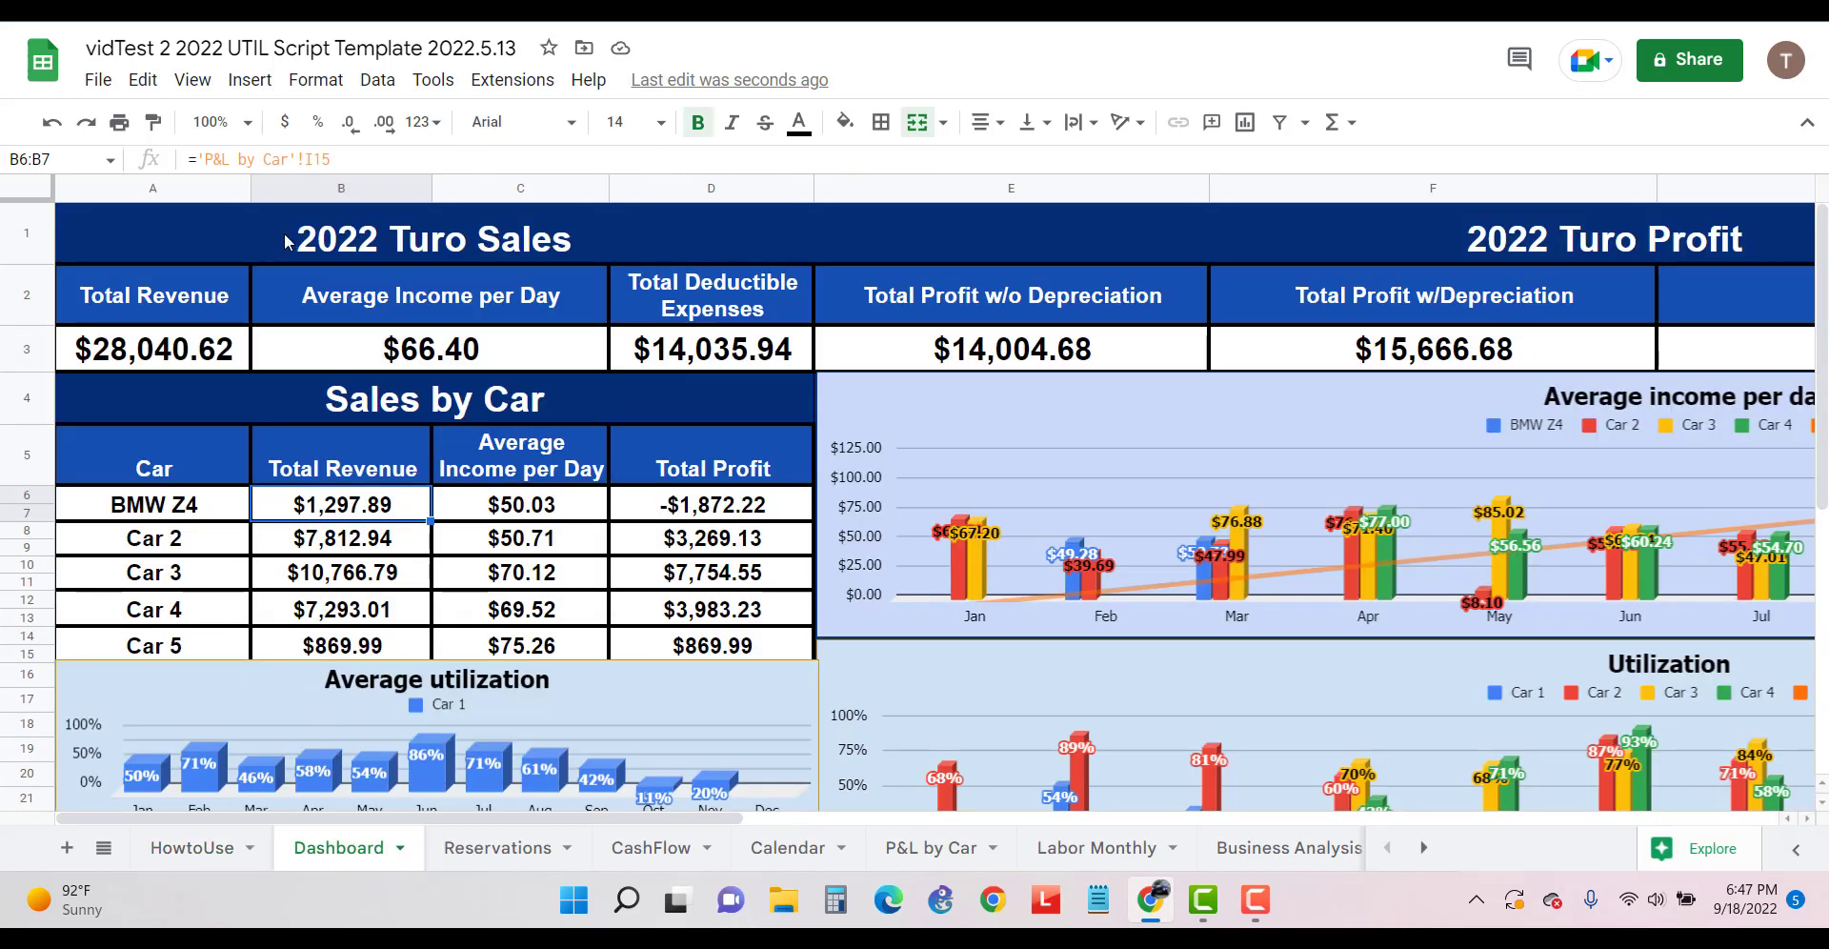
pyautogui.click(141, 81)
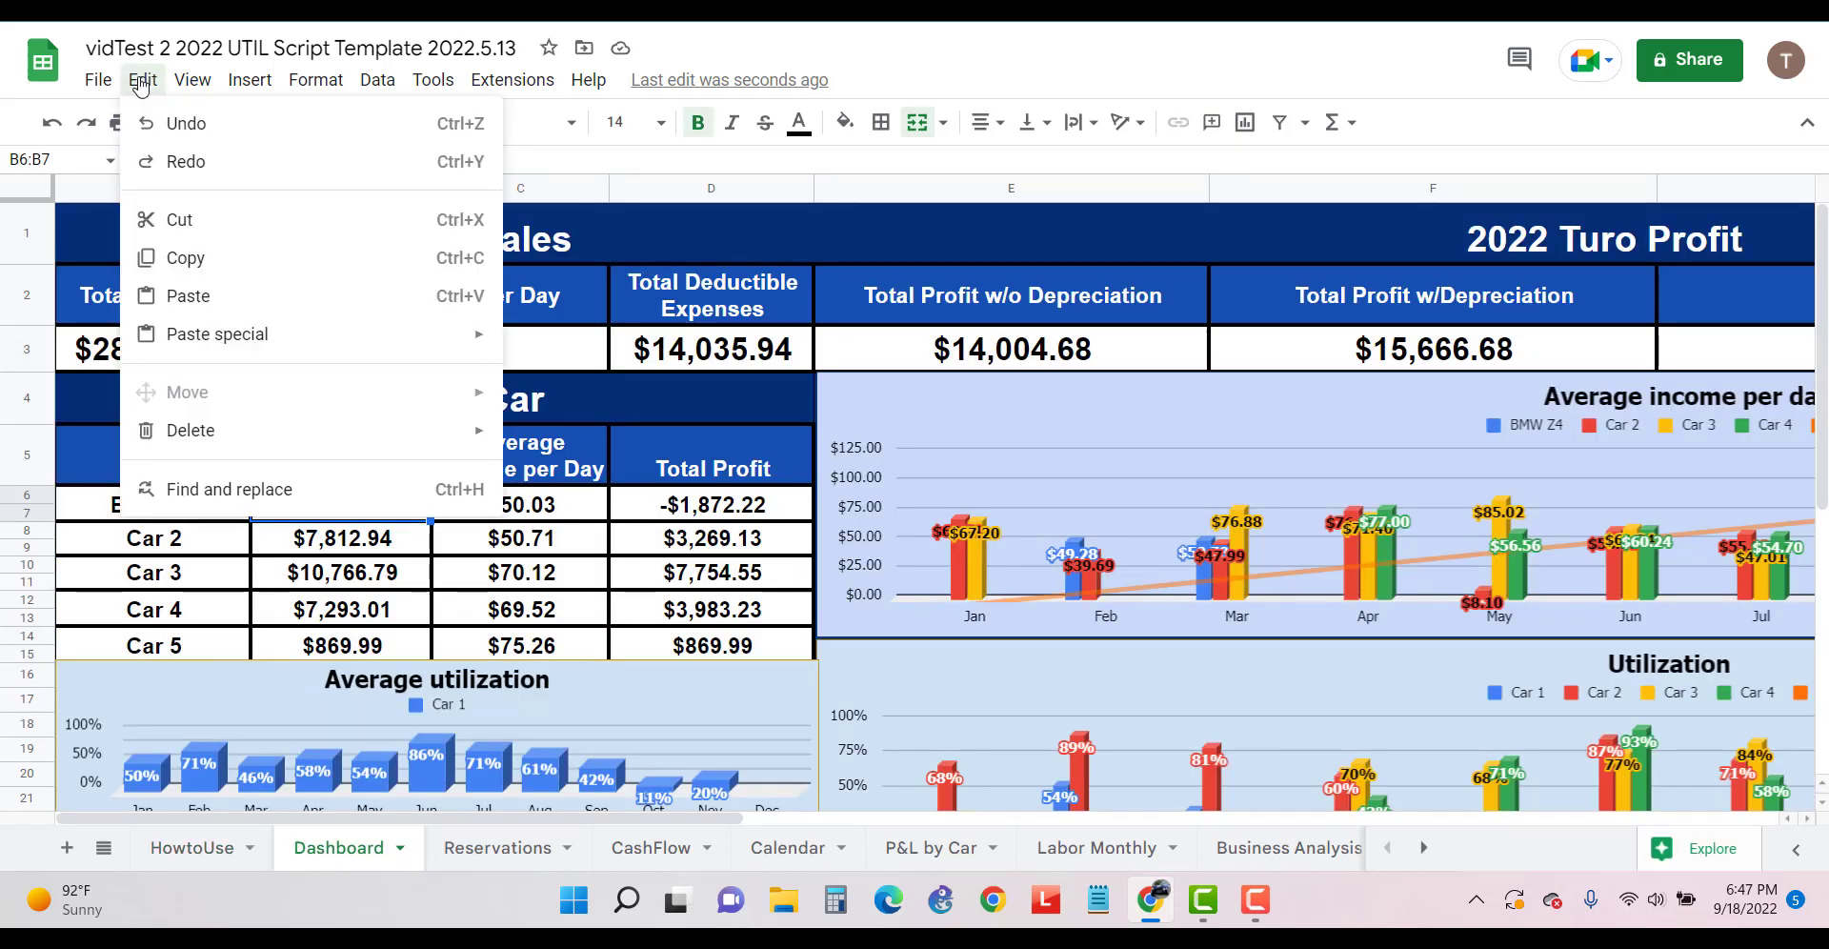
pyautogui.click(238, 488)
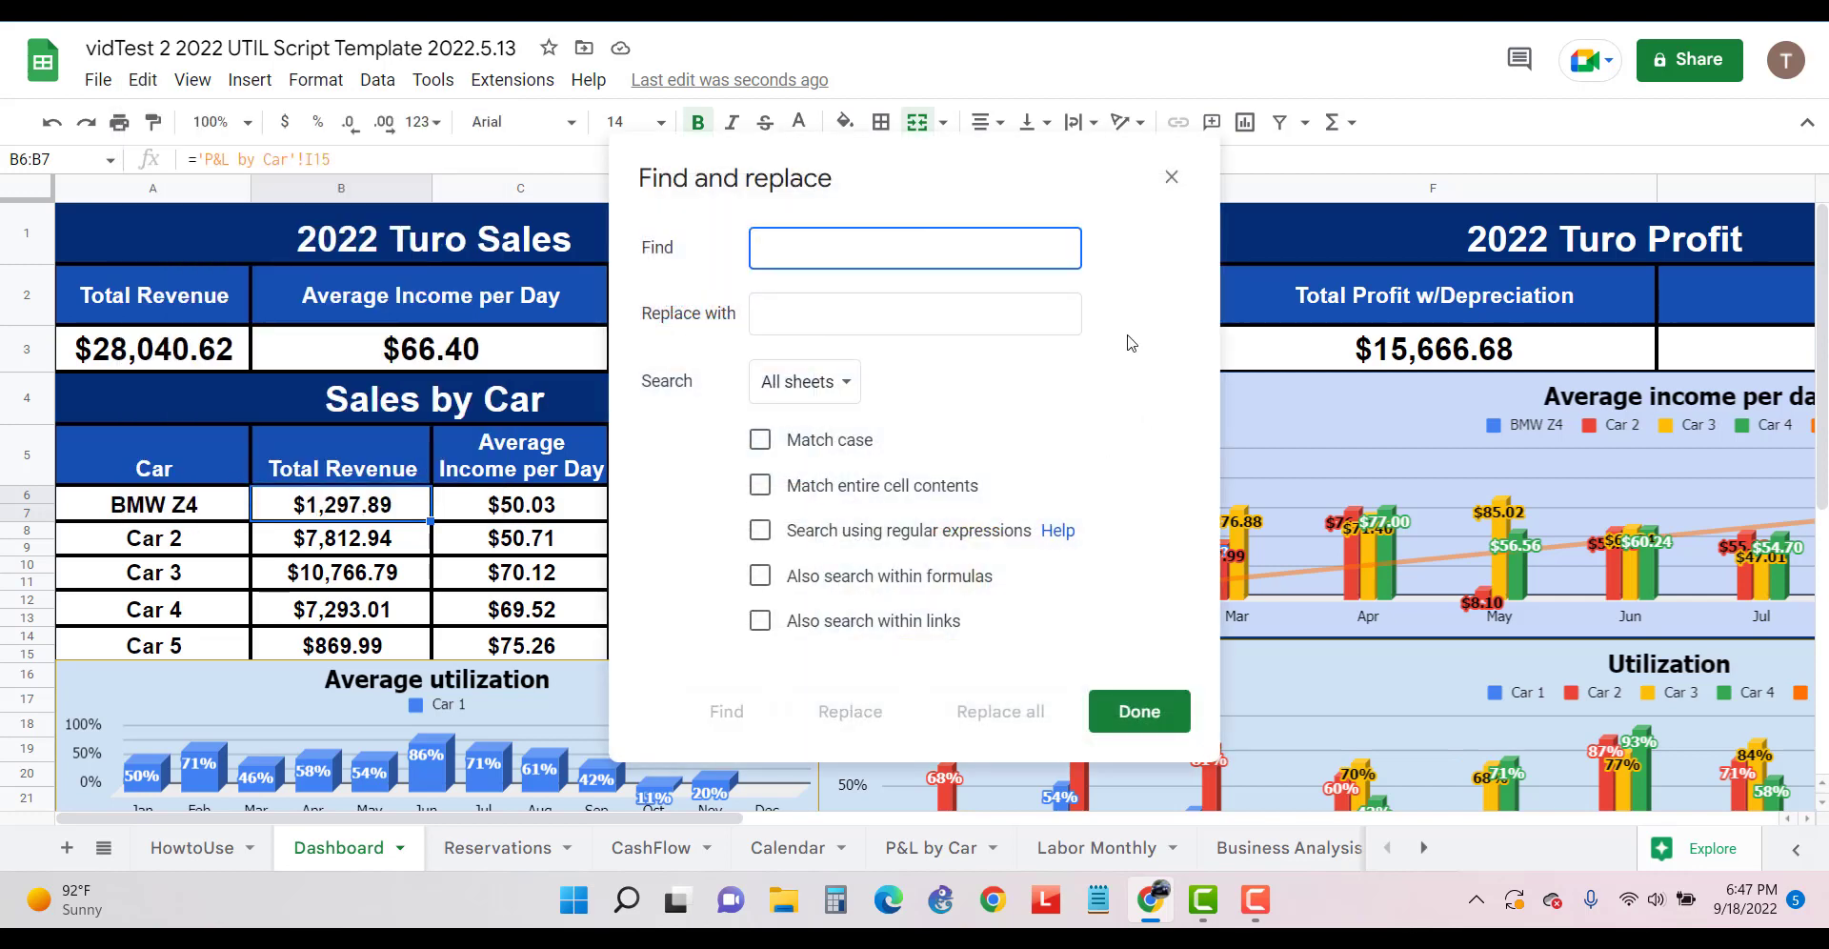
pyautogui.write('C')
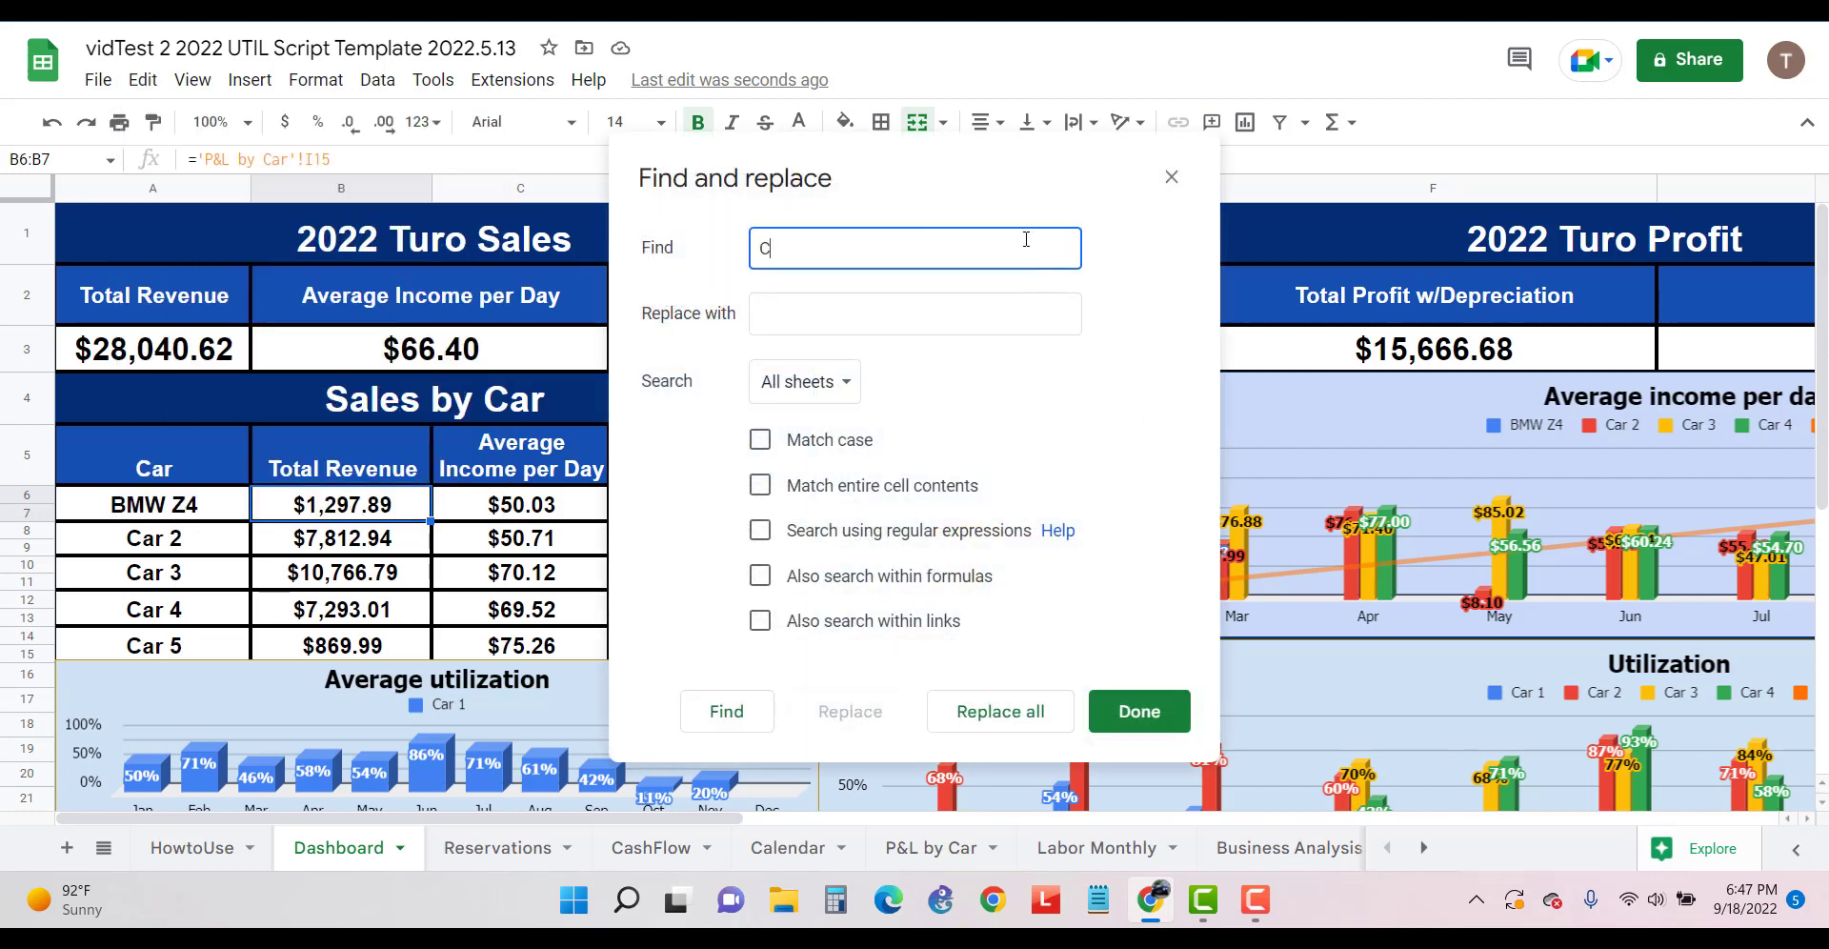
pyautogui.write('ar 2')
pyautogui.press('Tab')
pyautogui.write('BMW')
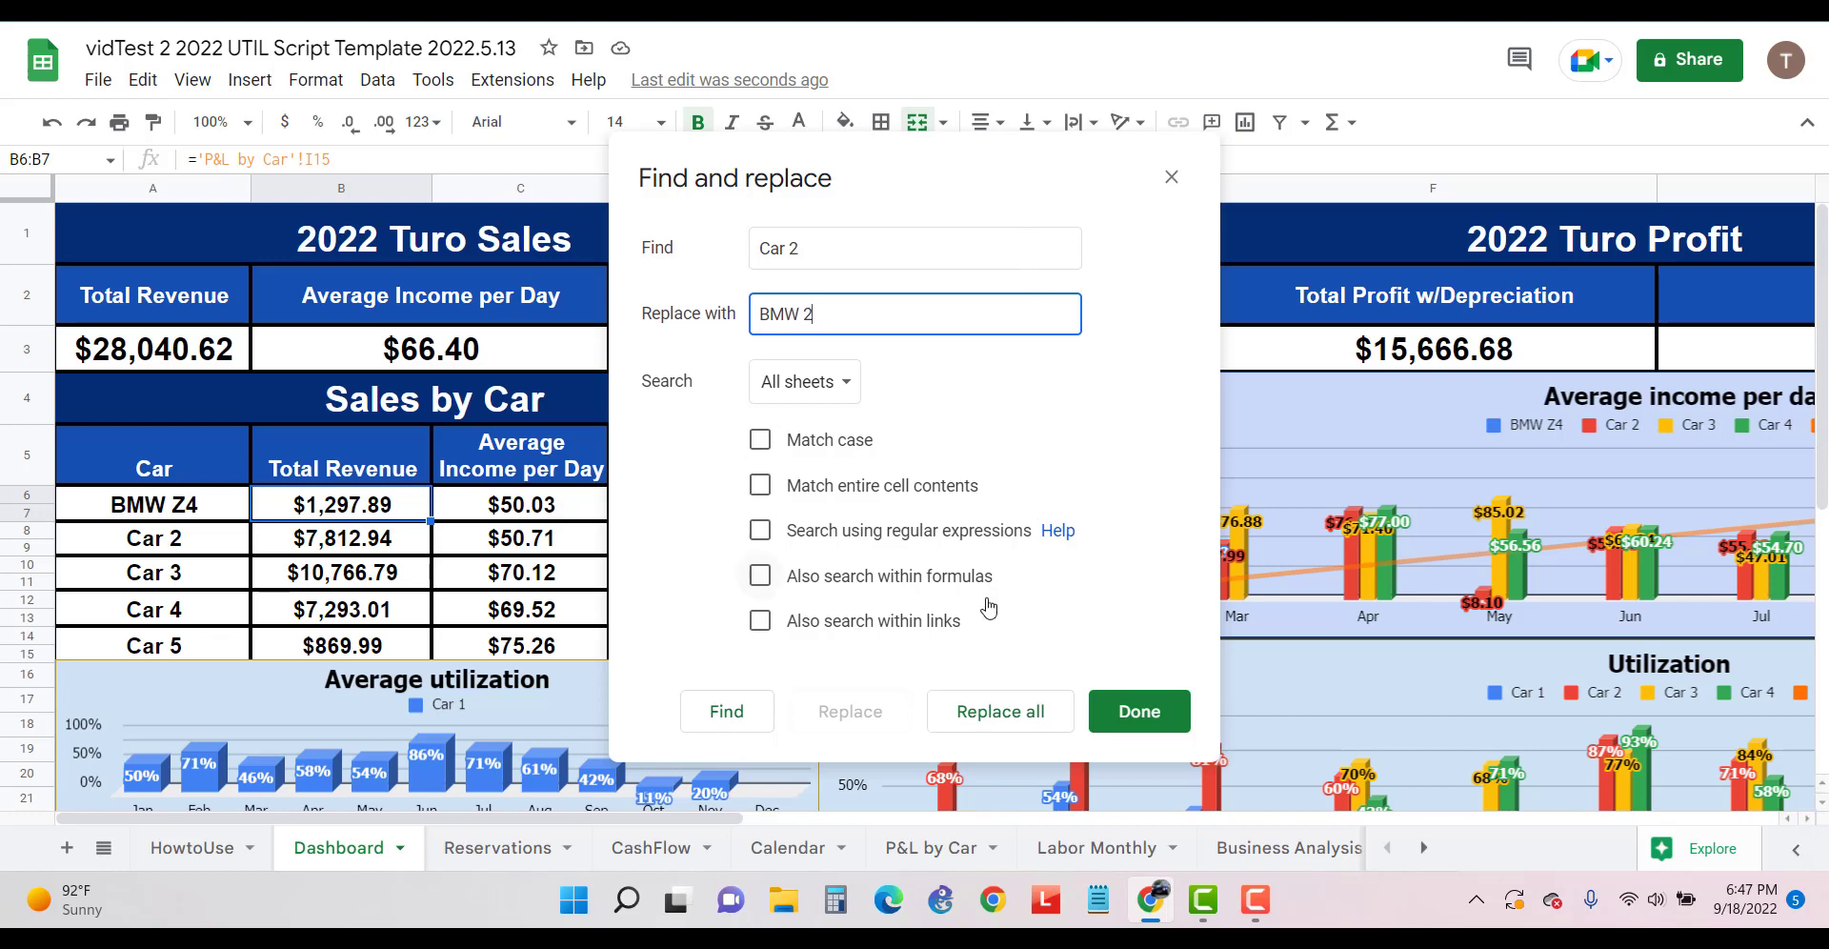
pyautogui.click(724, 715)
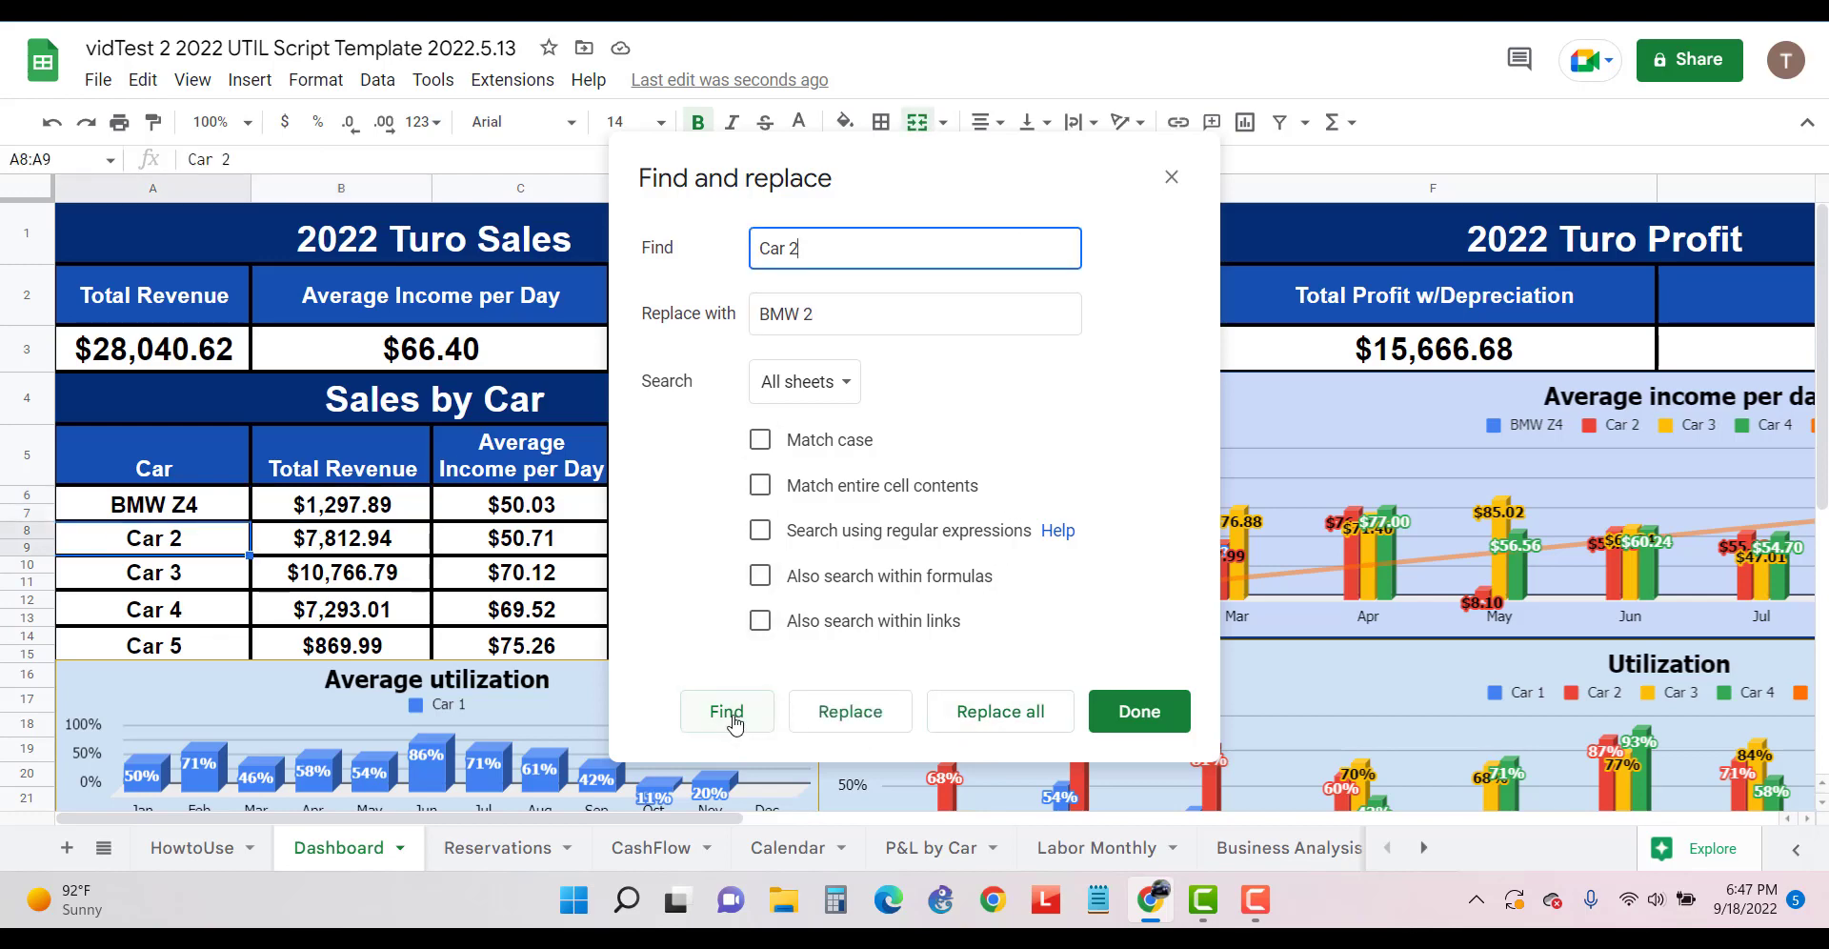
pyautogui.click(1014, 726)
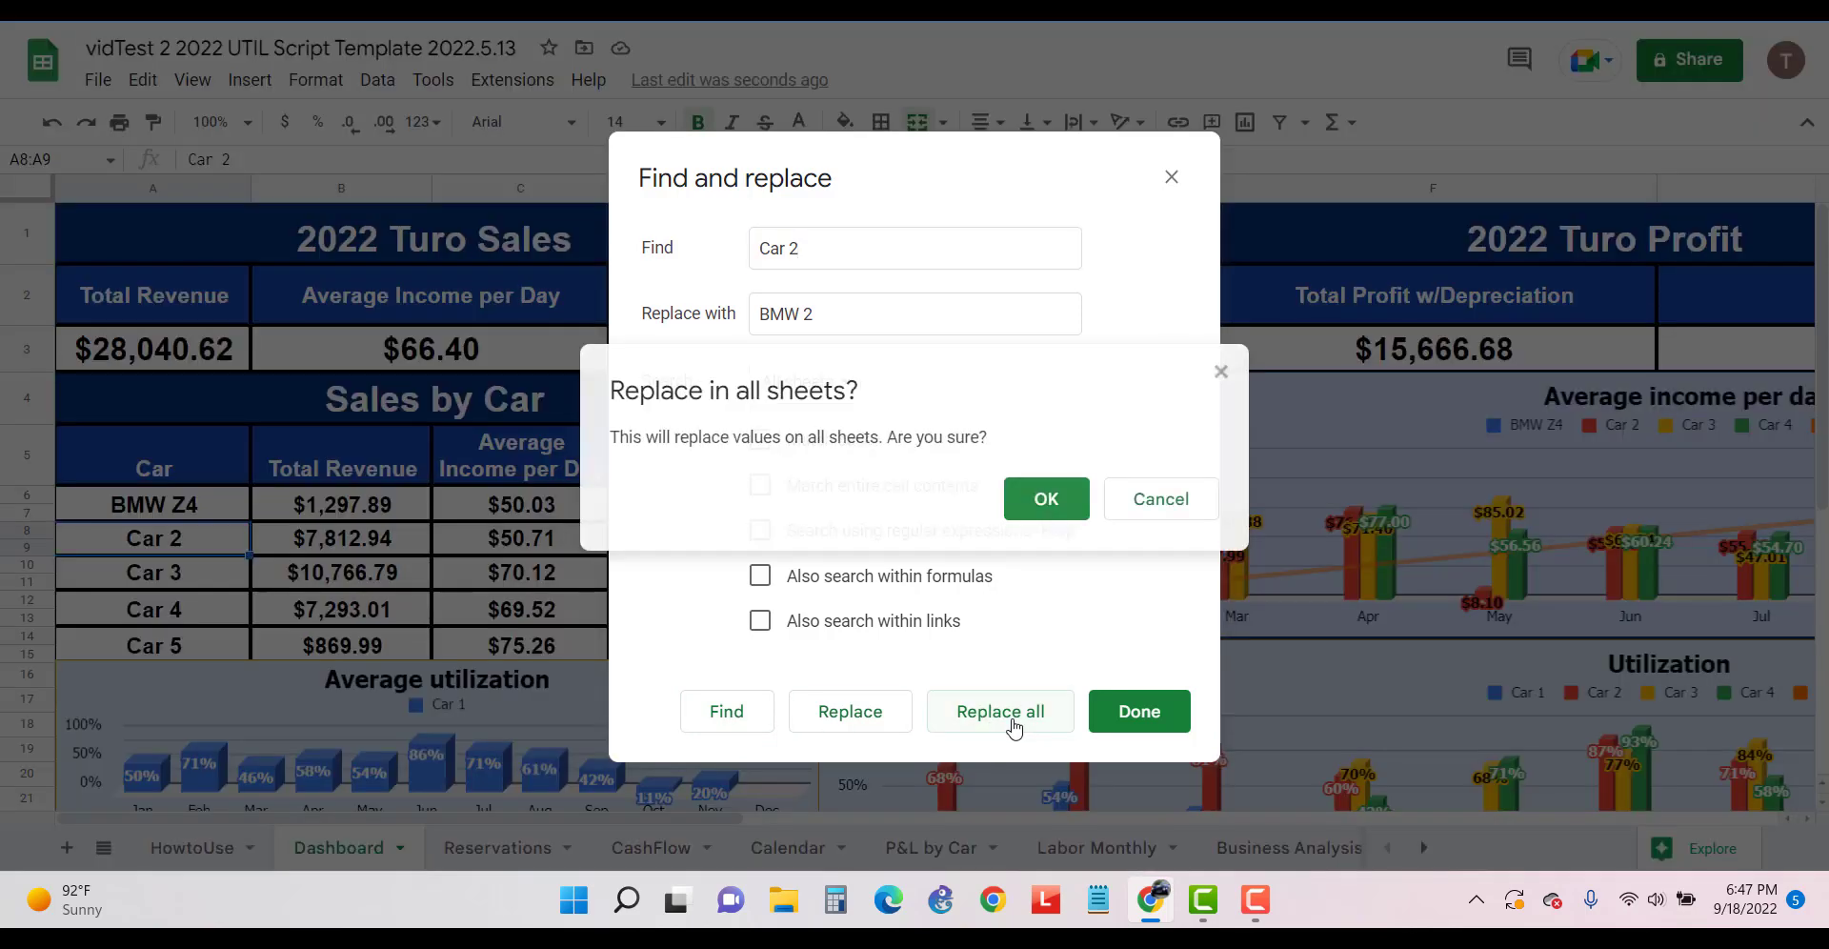
pyautogui.click(1042, 498)
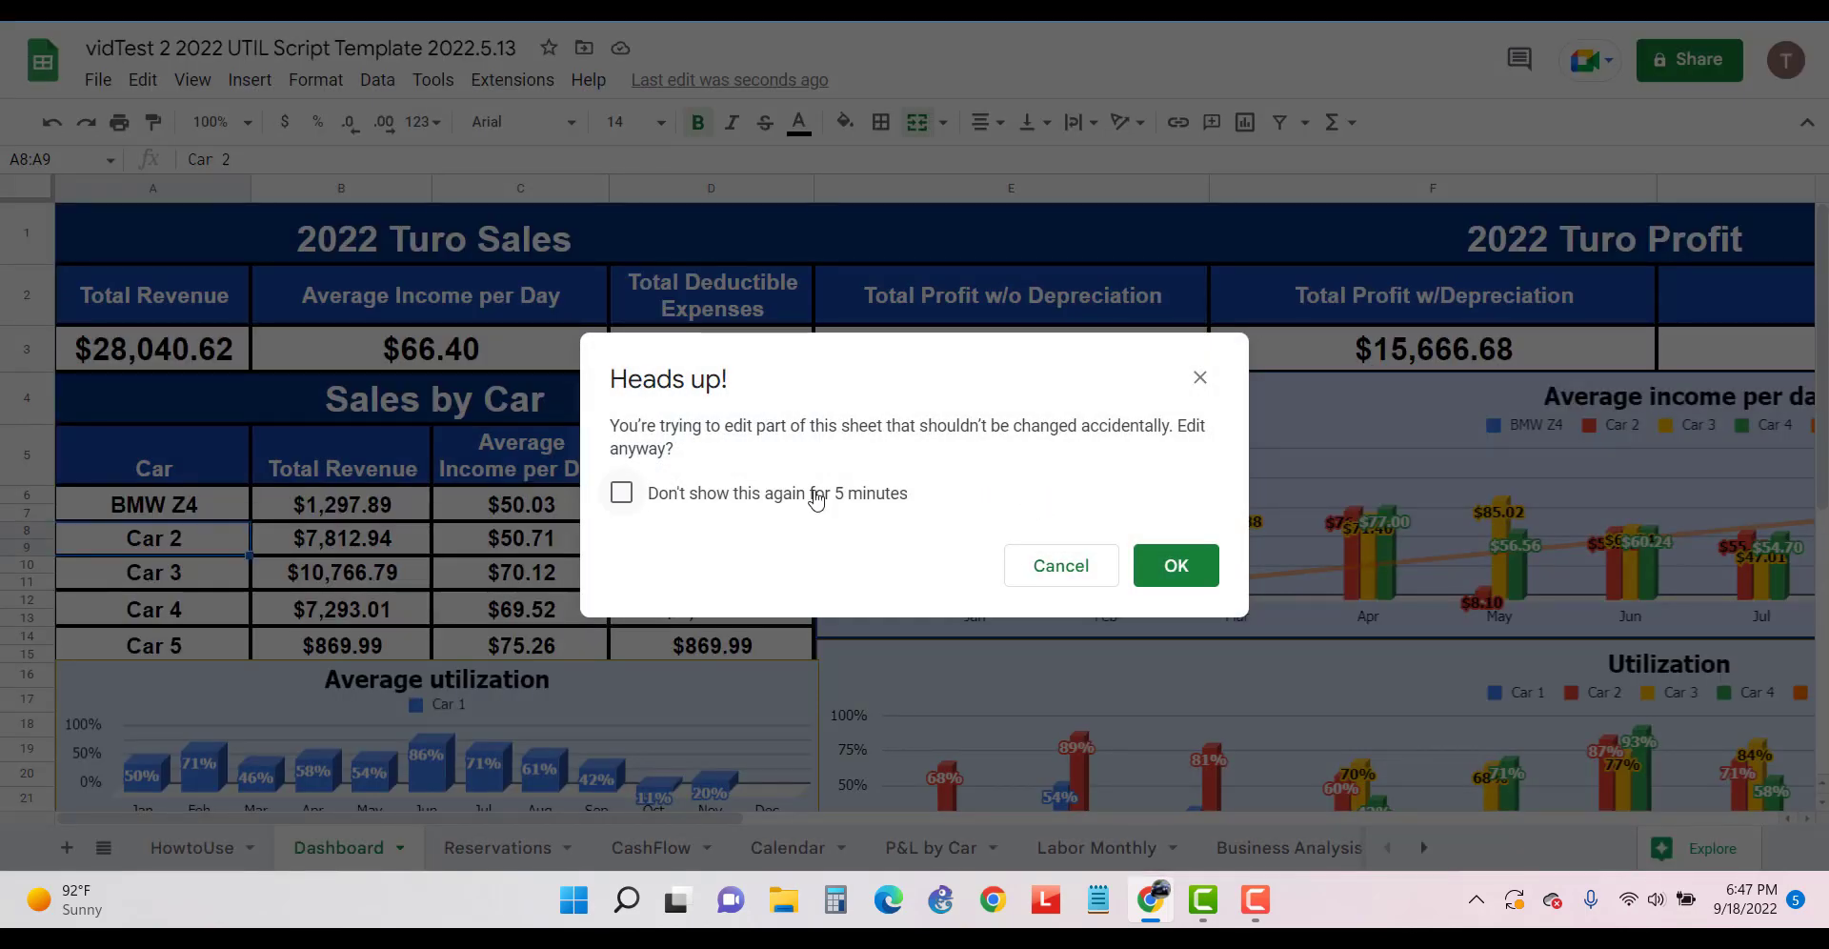
pyautogui.click(622, 492)
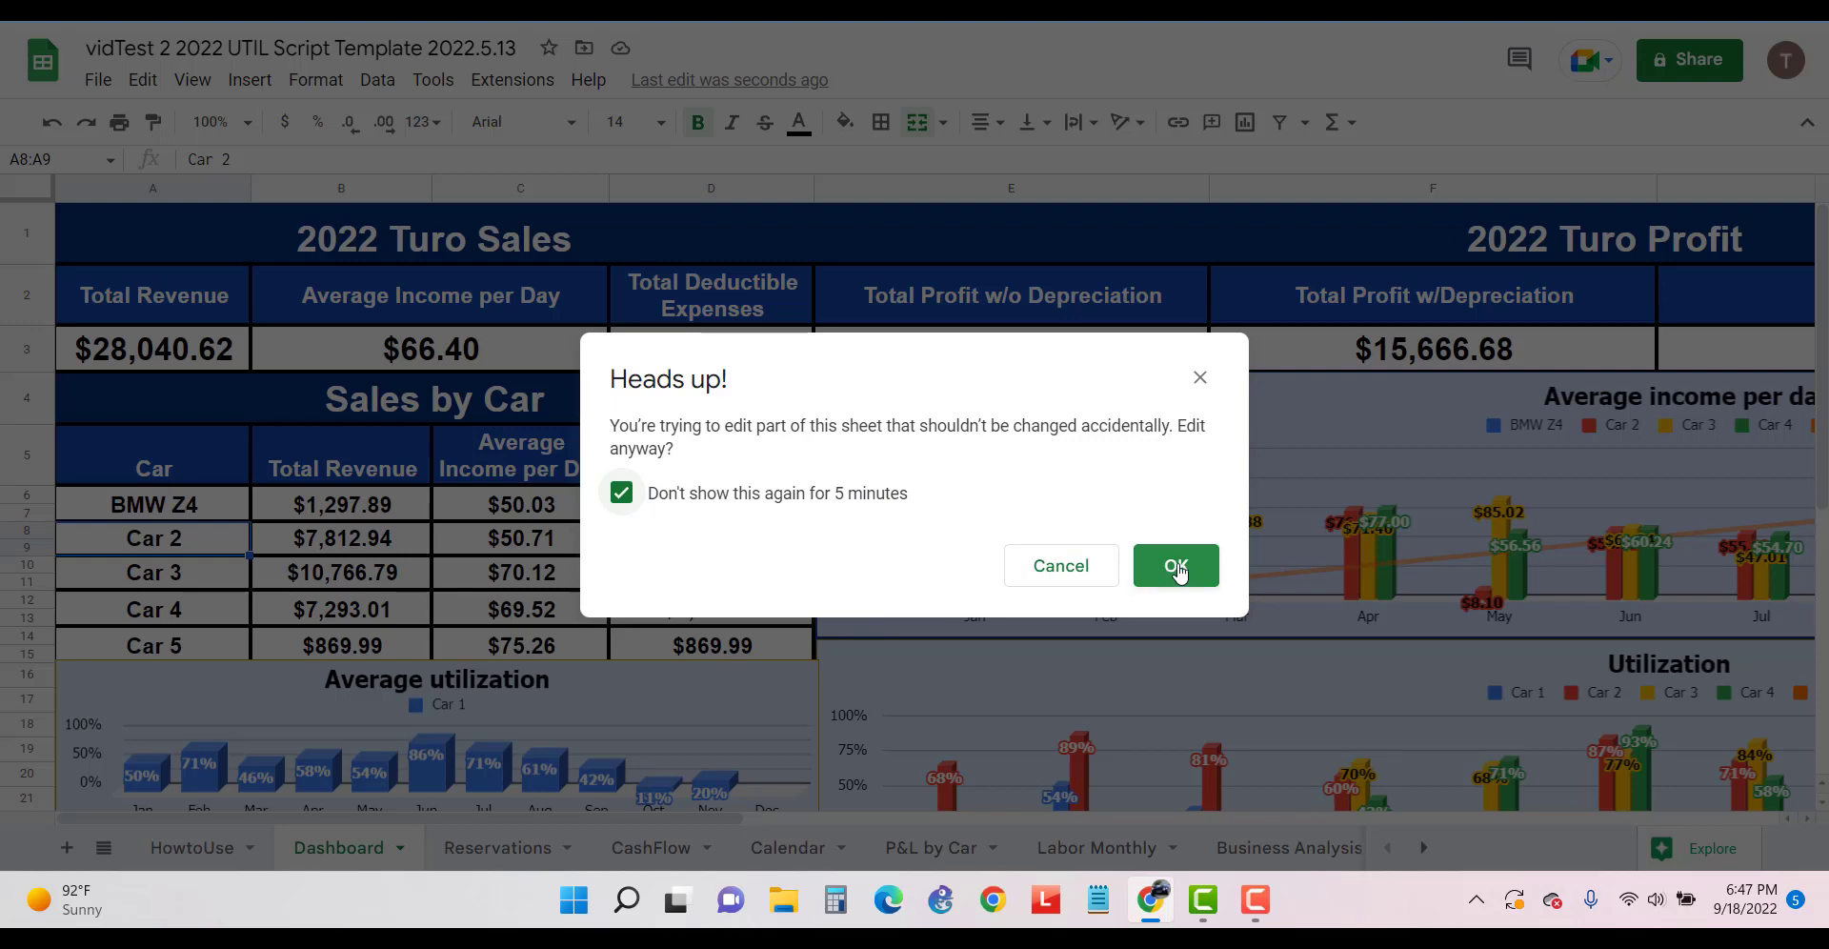
pyautogui.click(1177, 567)
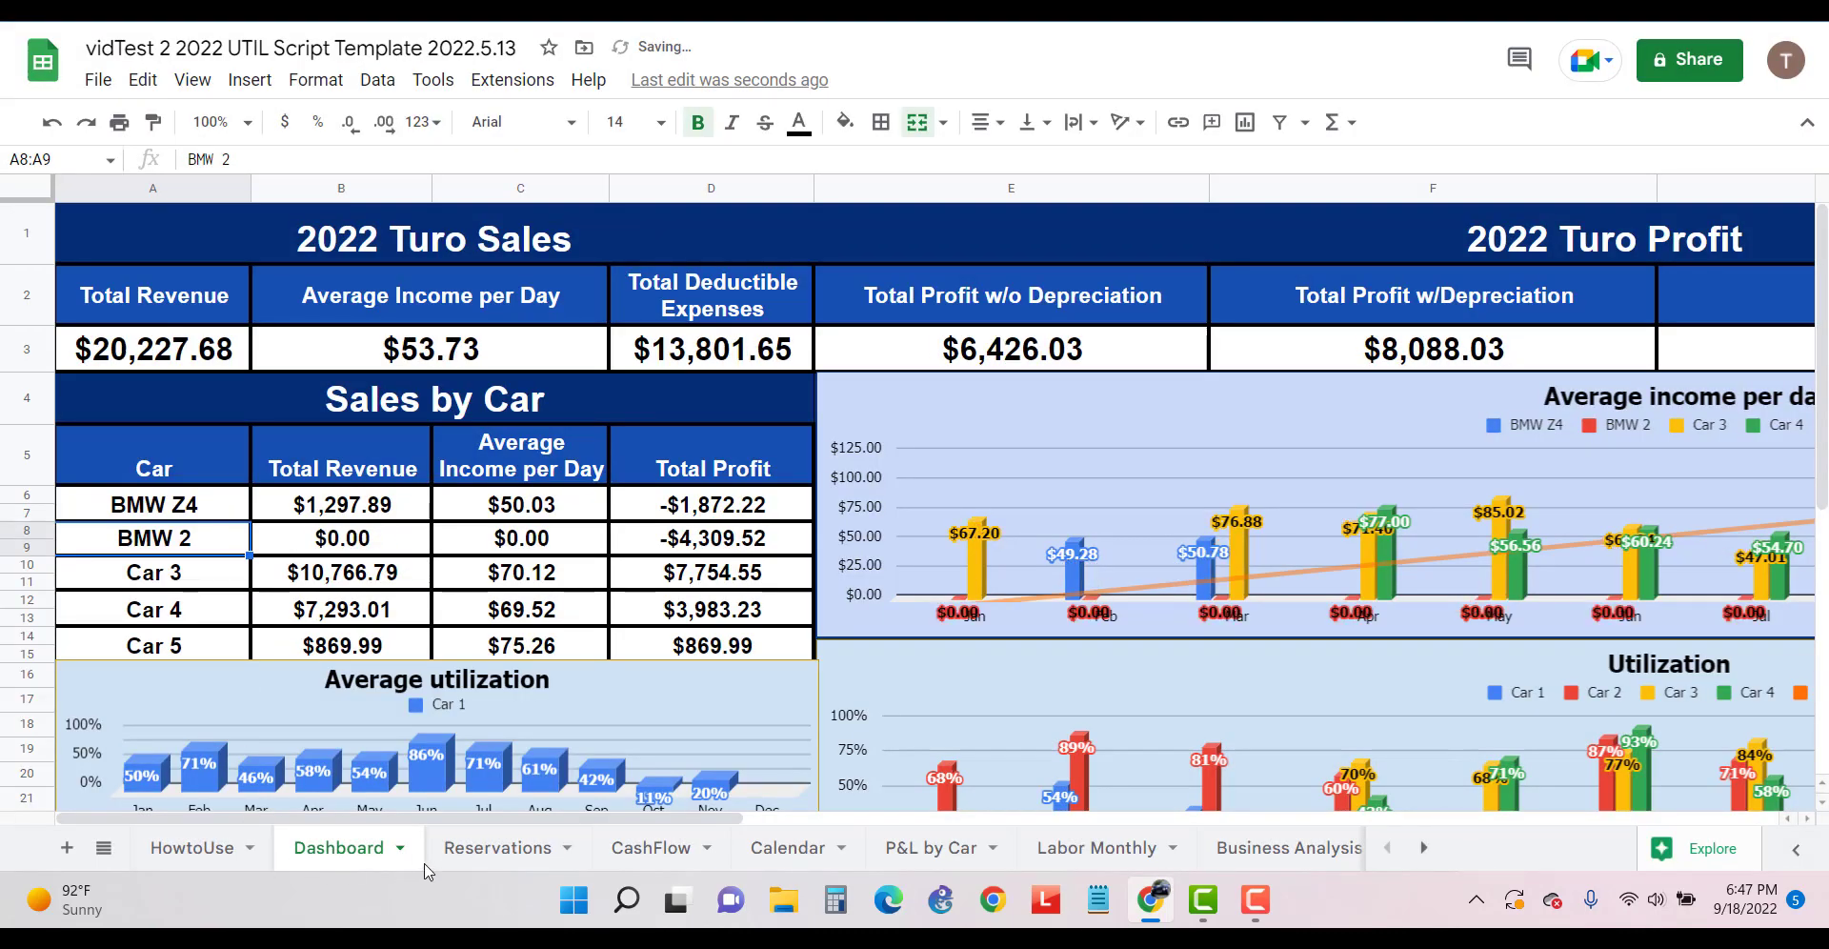
# Check the car names in Reservations and CashFlow, and replace every "Car #2" with "BMW 2" across all sheets
pyautogui.click(479, 850)
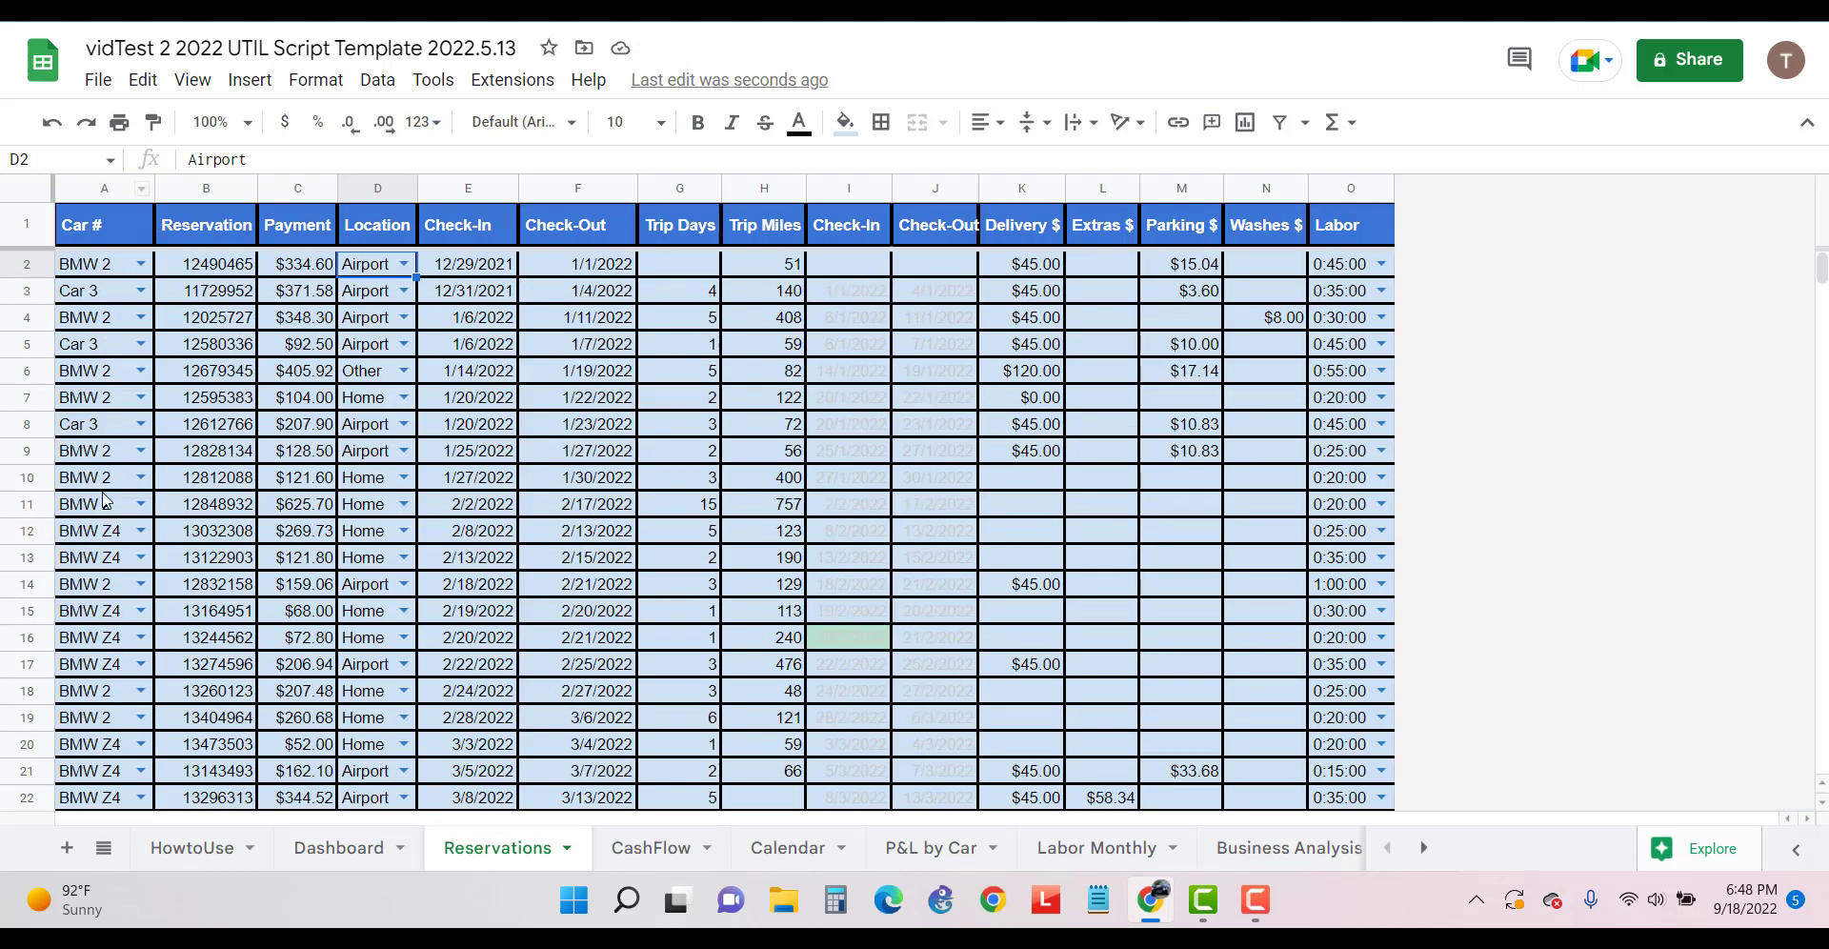
pyautogui.click(653, 852)
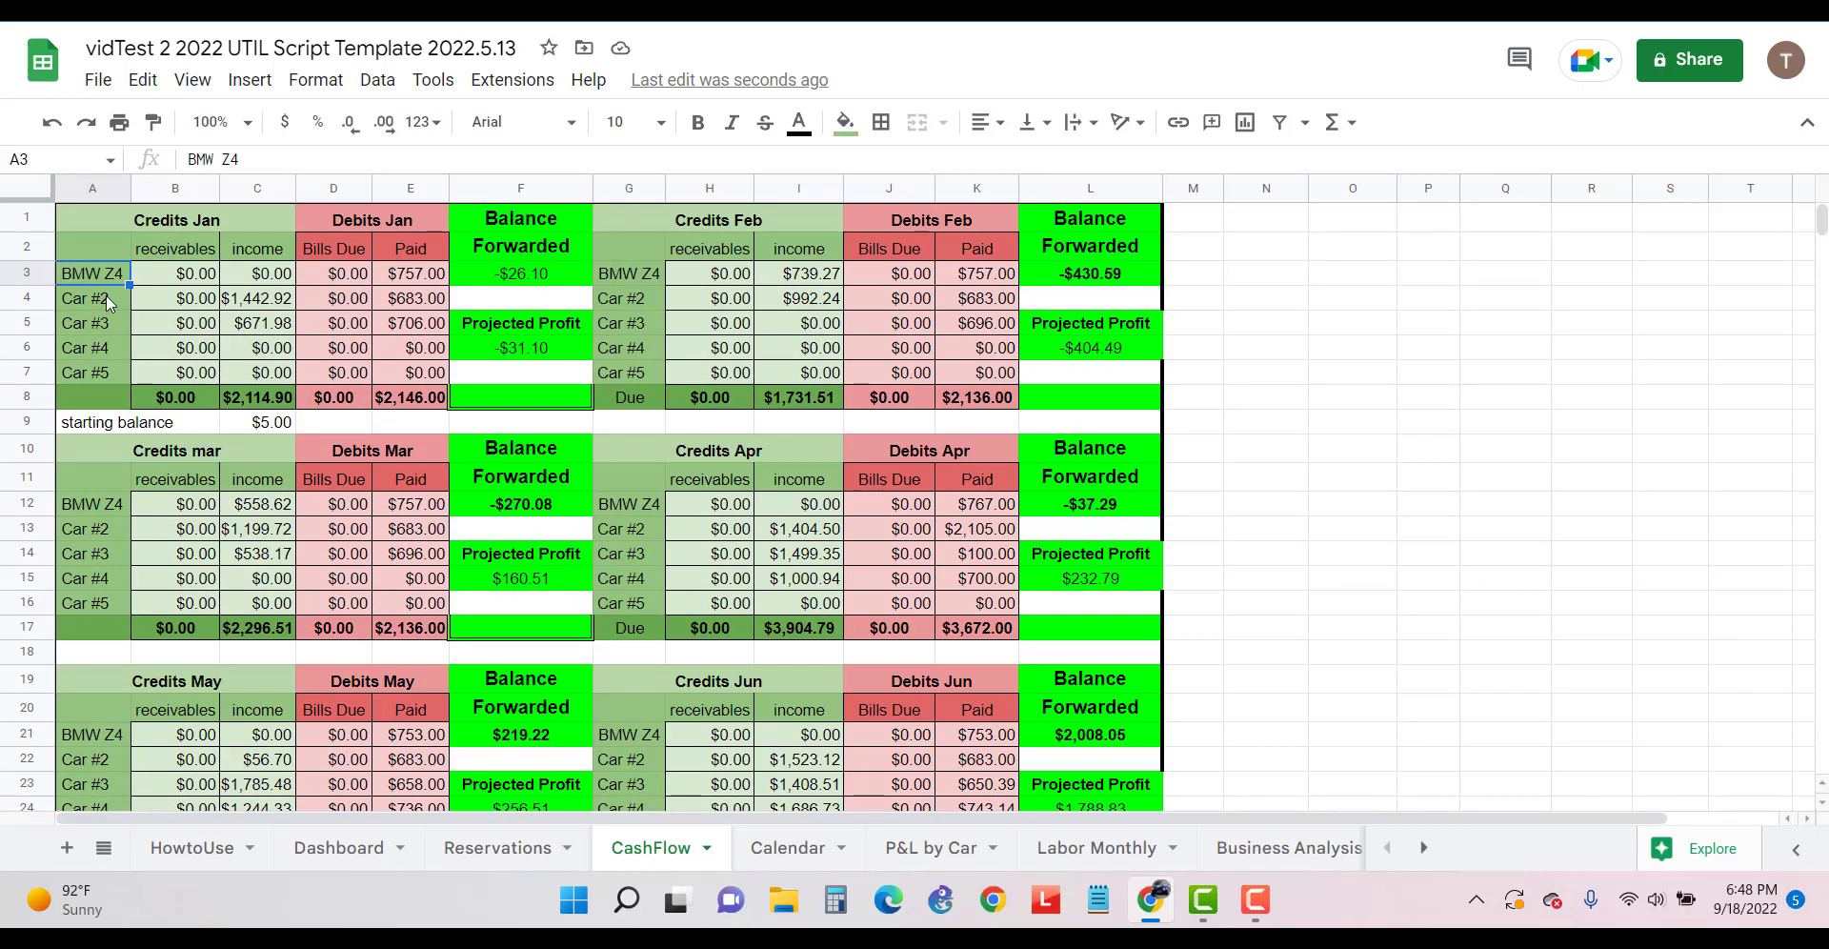
pyautogui.click(143, 79)
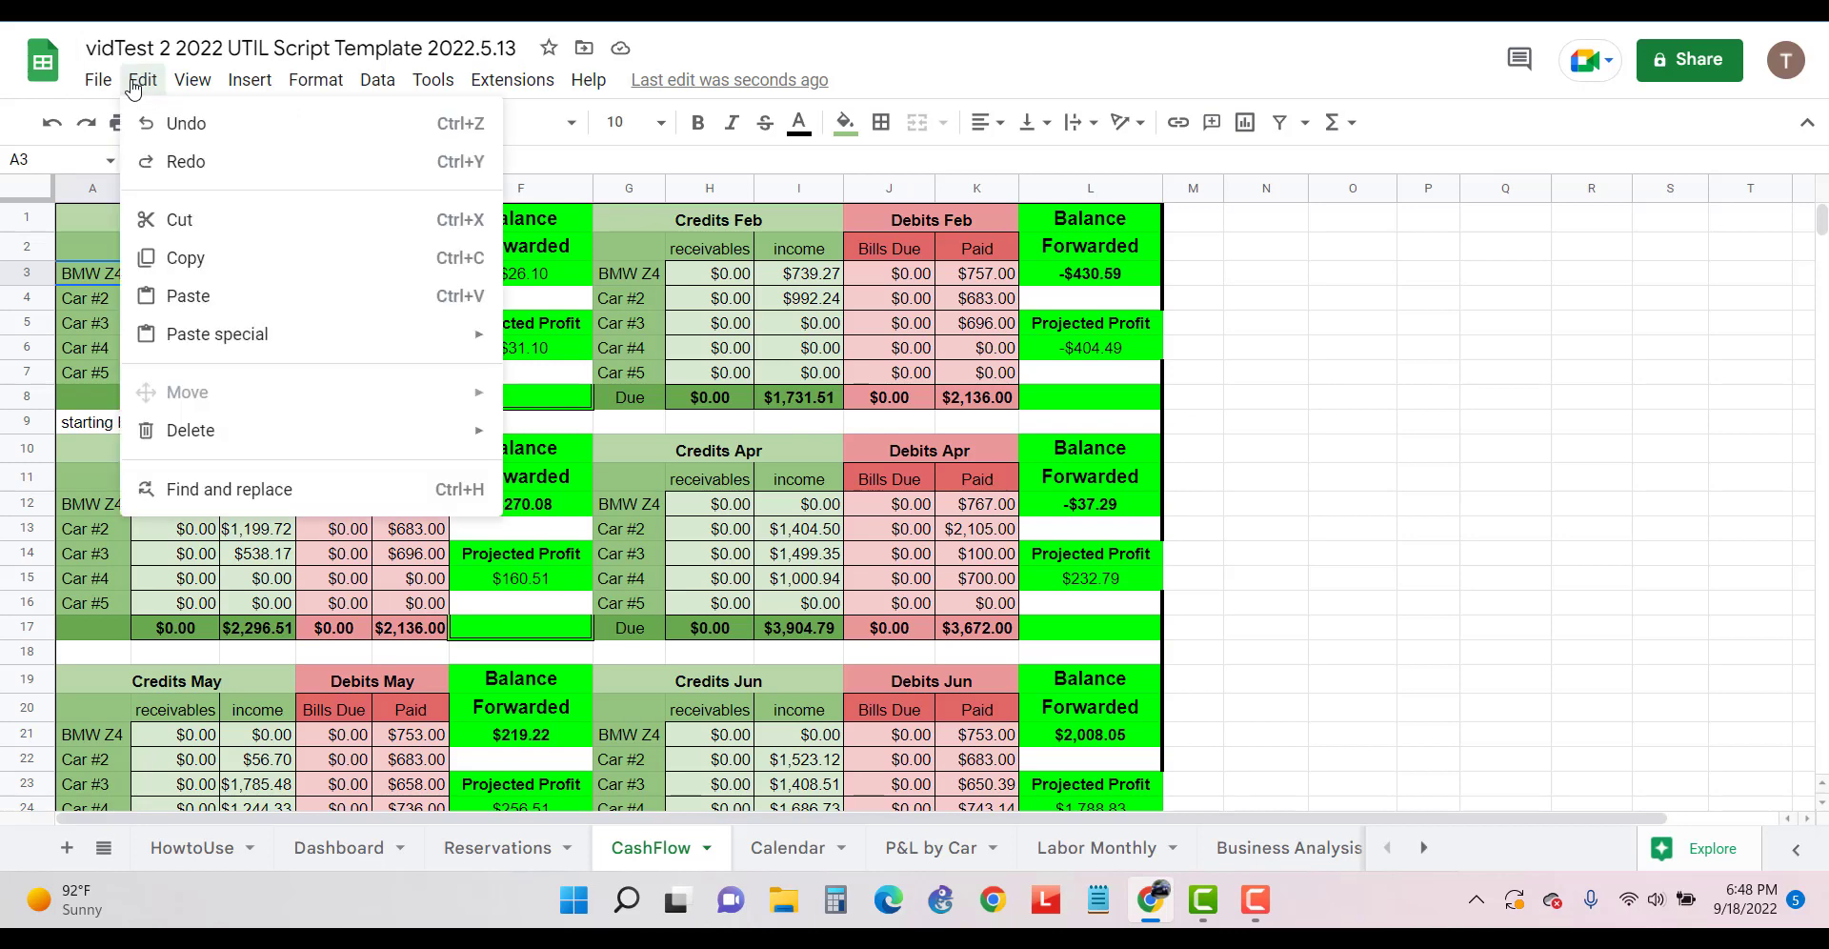
pyautogui.click(205, 489)
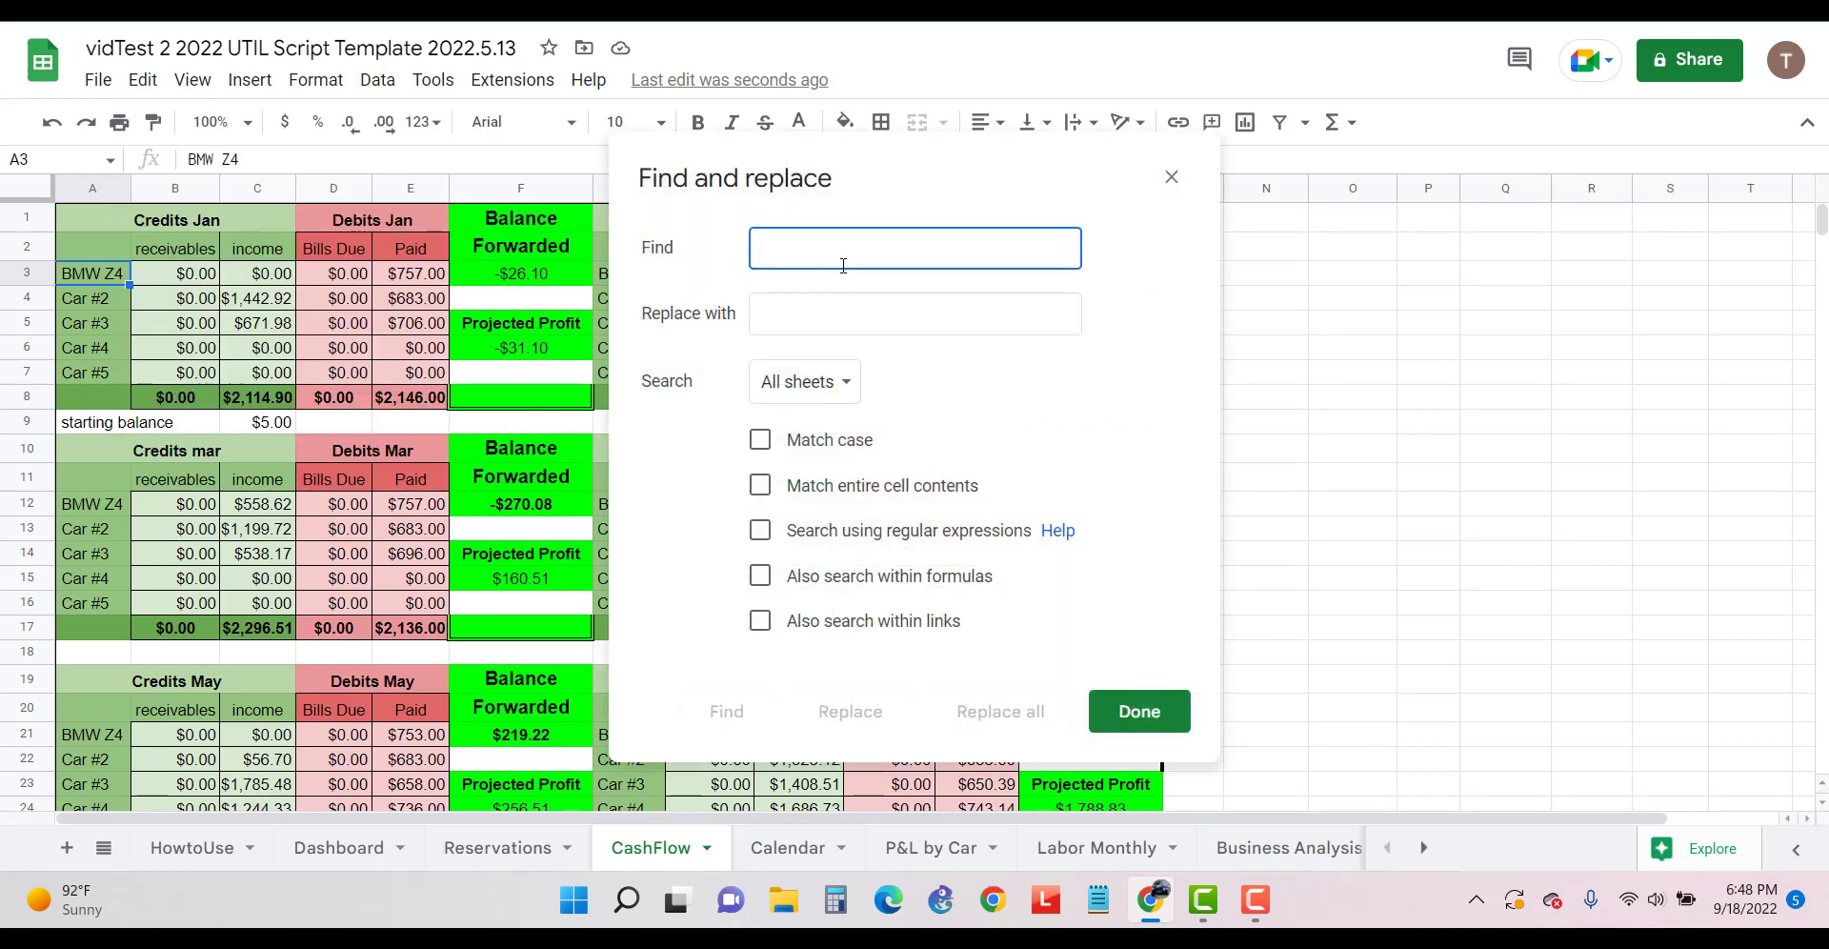
pyautogui.write('CA')
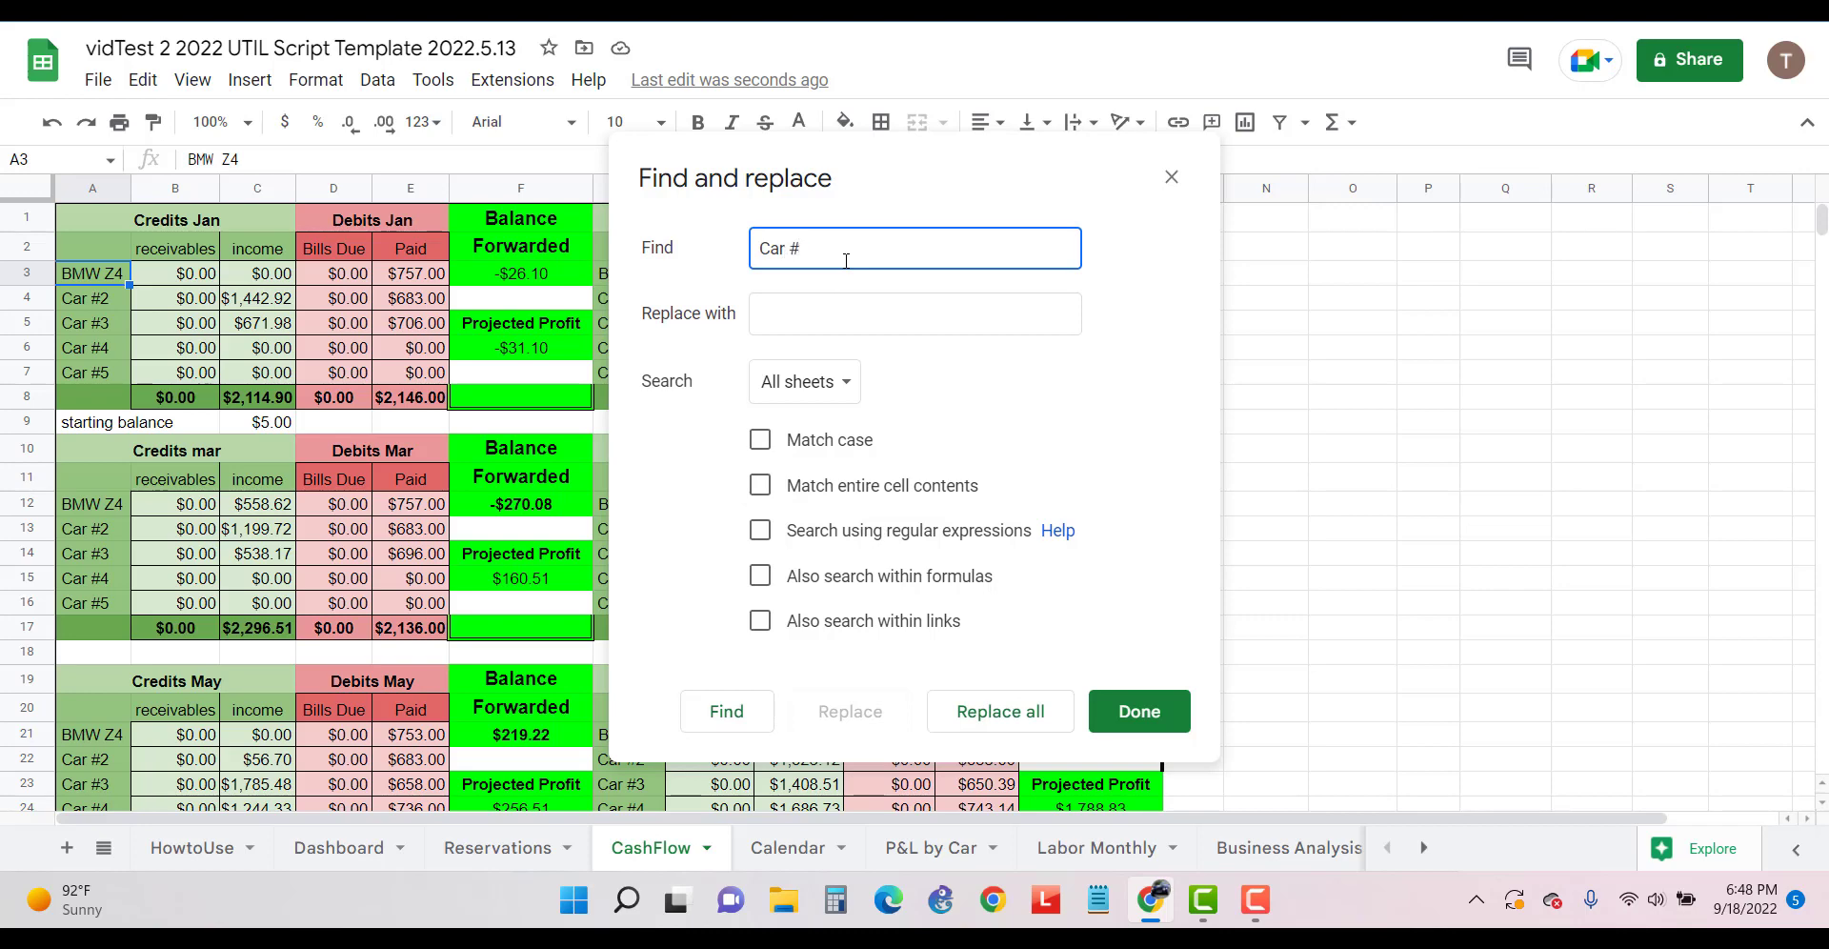
pyautogui.press('Tab')
pyautogui.write('BM')
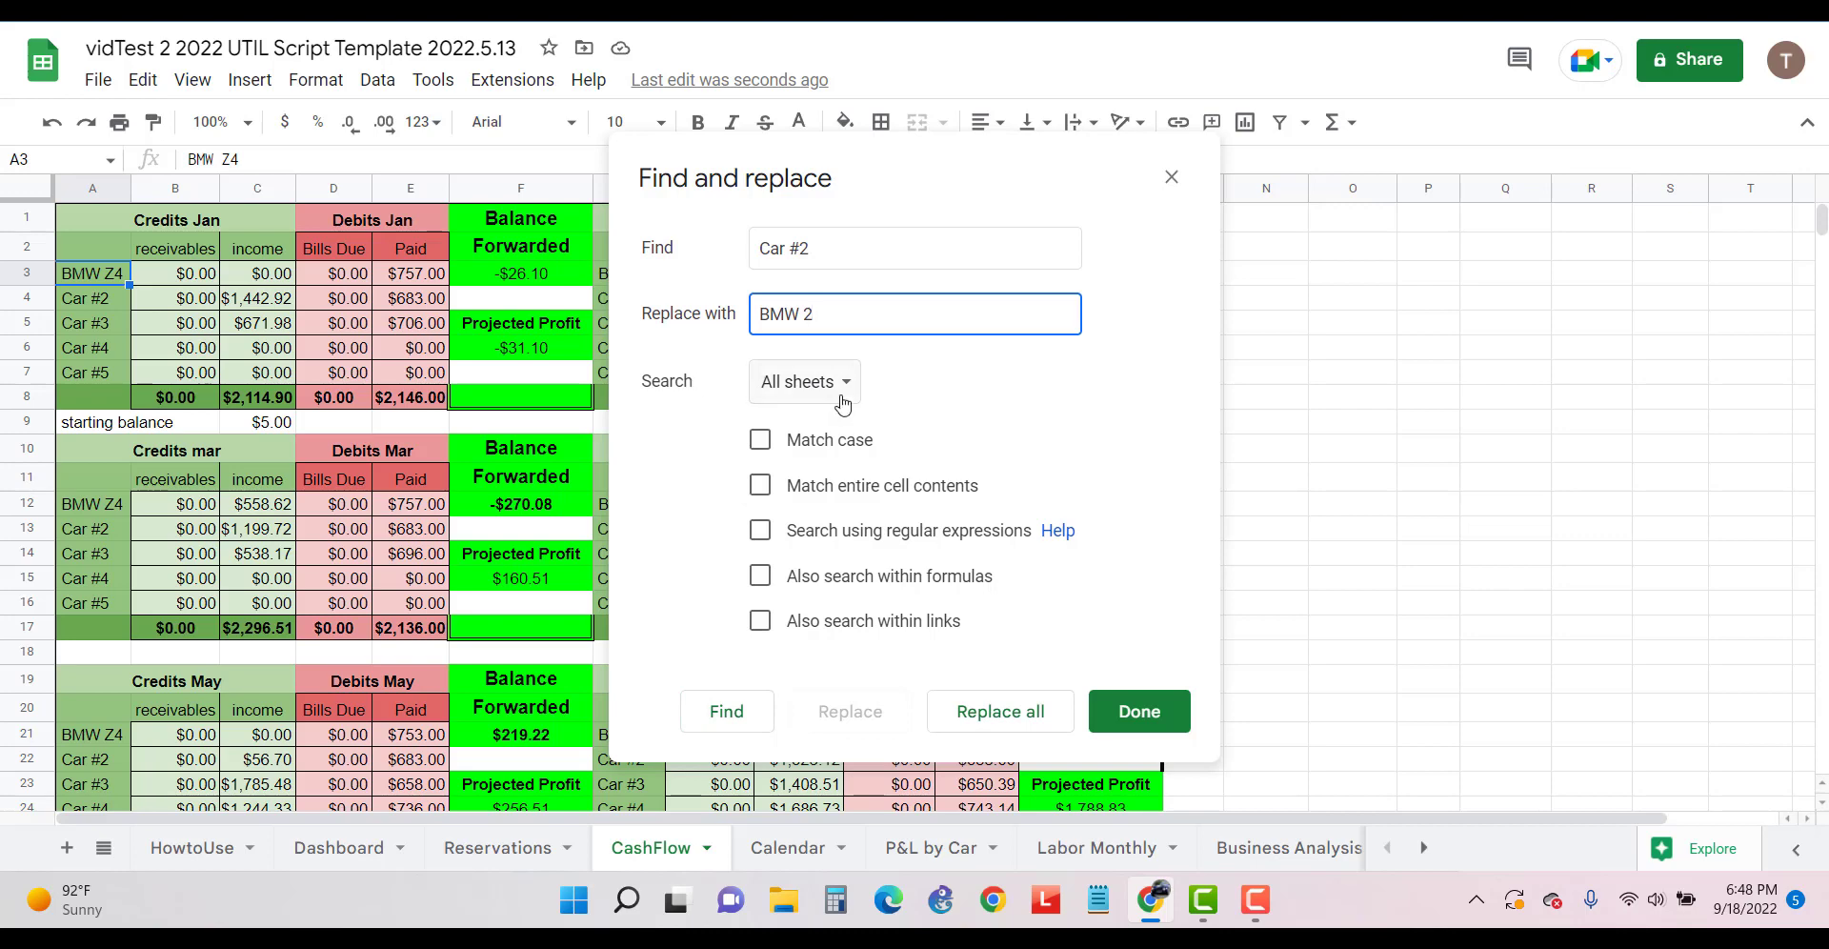
pyautogui.click(727, 713)
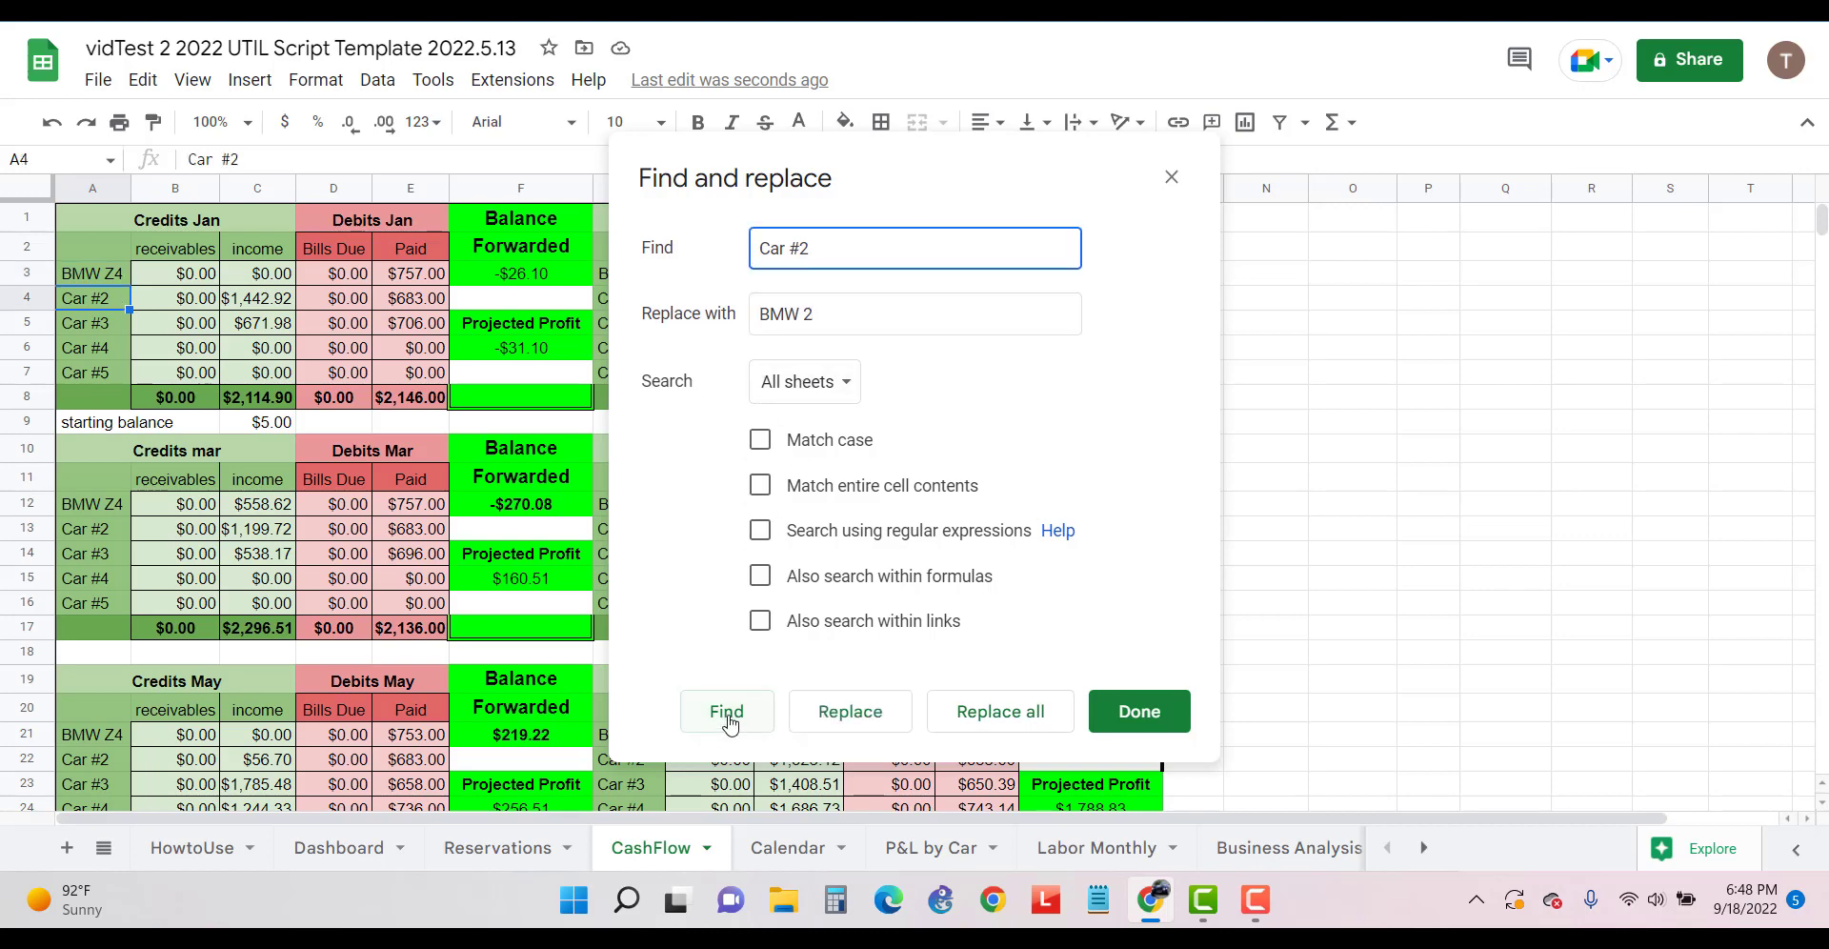
pyautogui.click(979, 710)
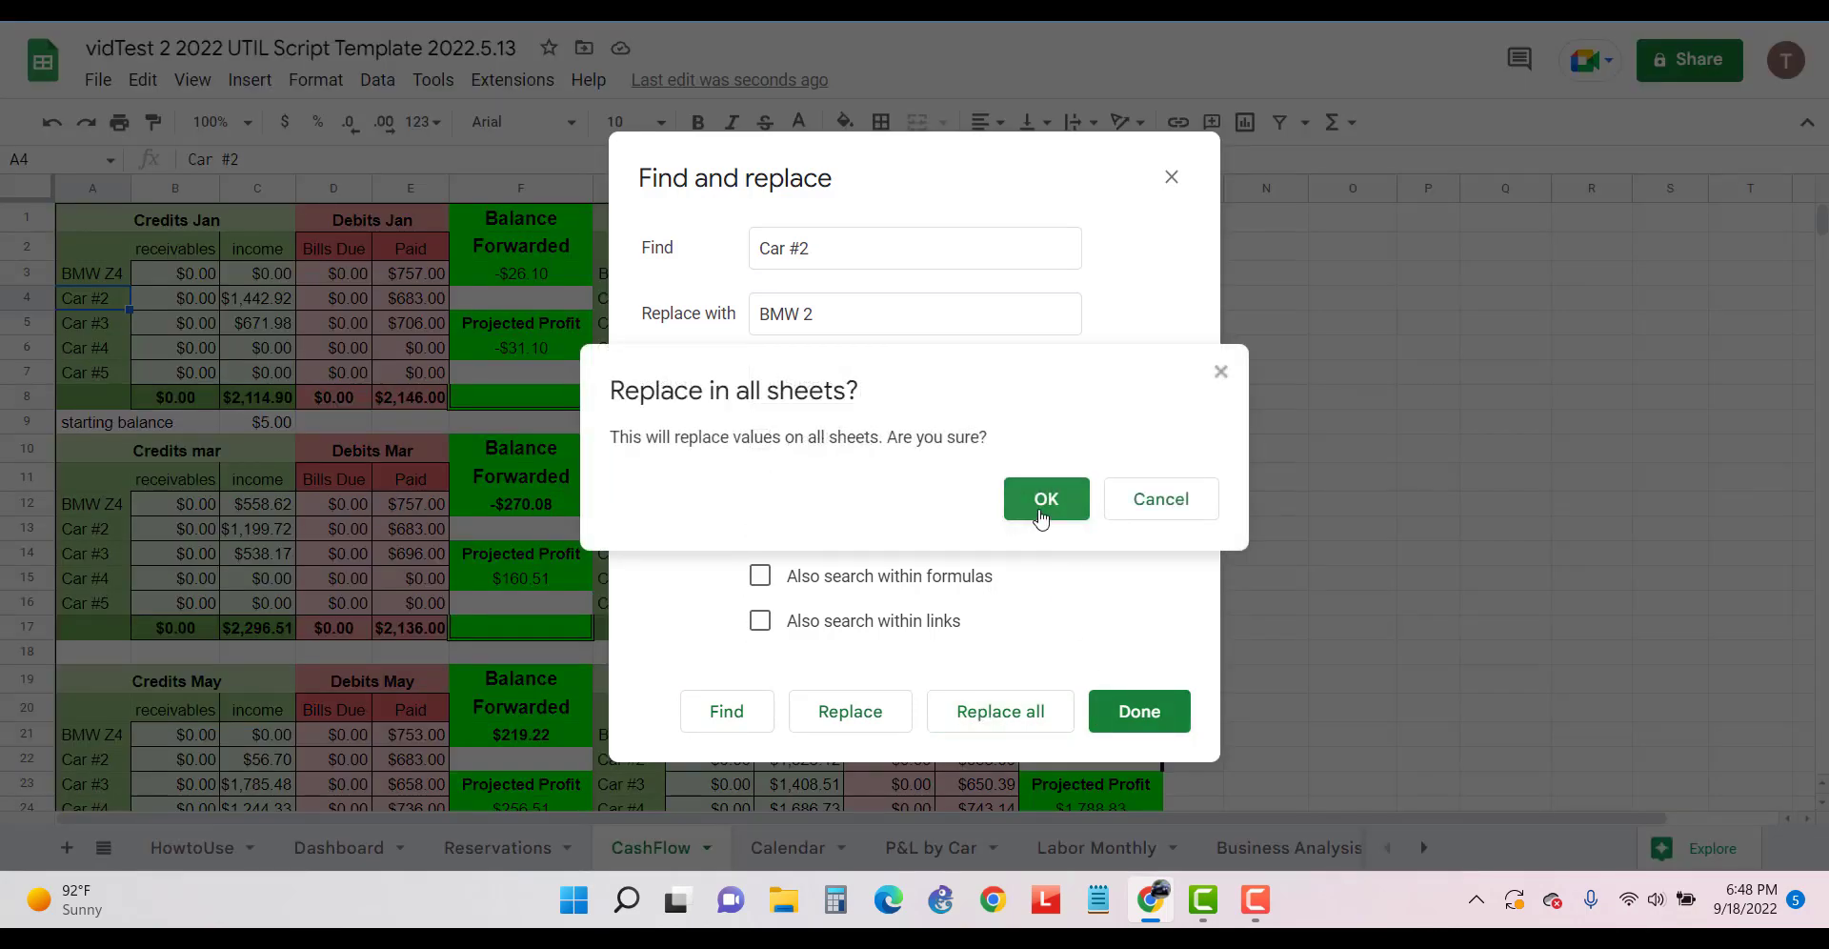
pyautogui.click(1067, 505)
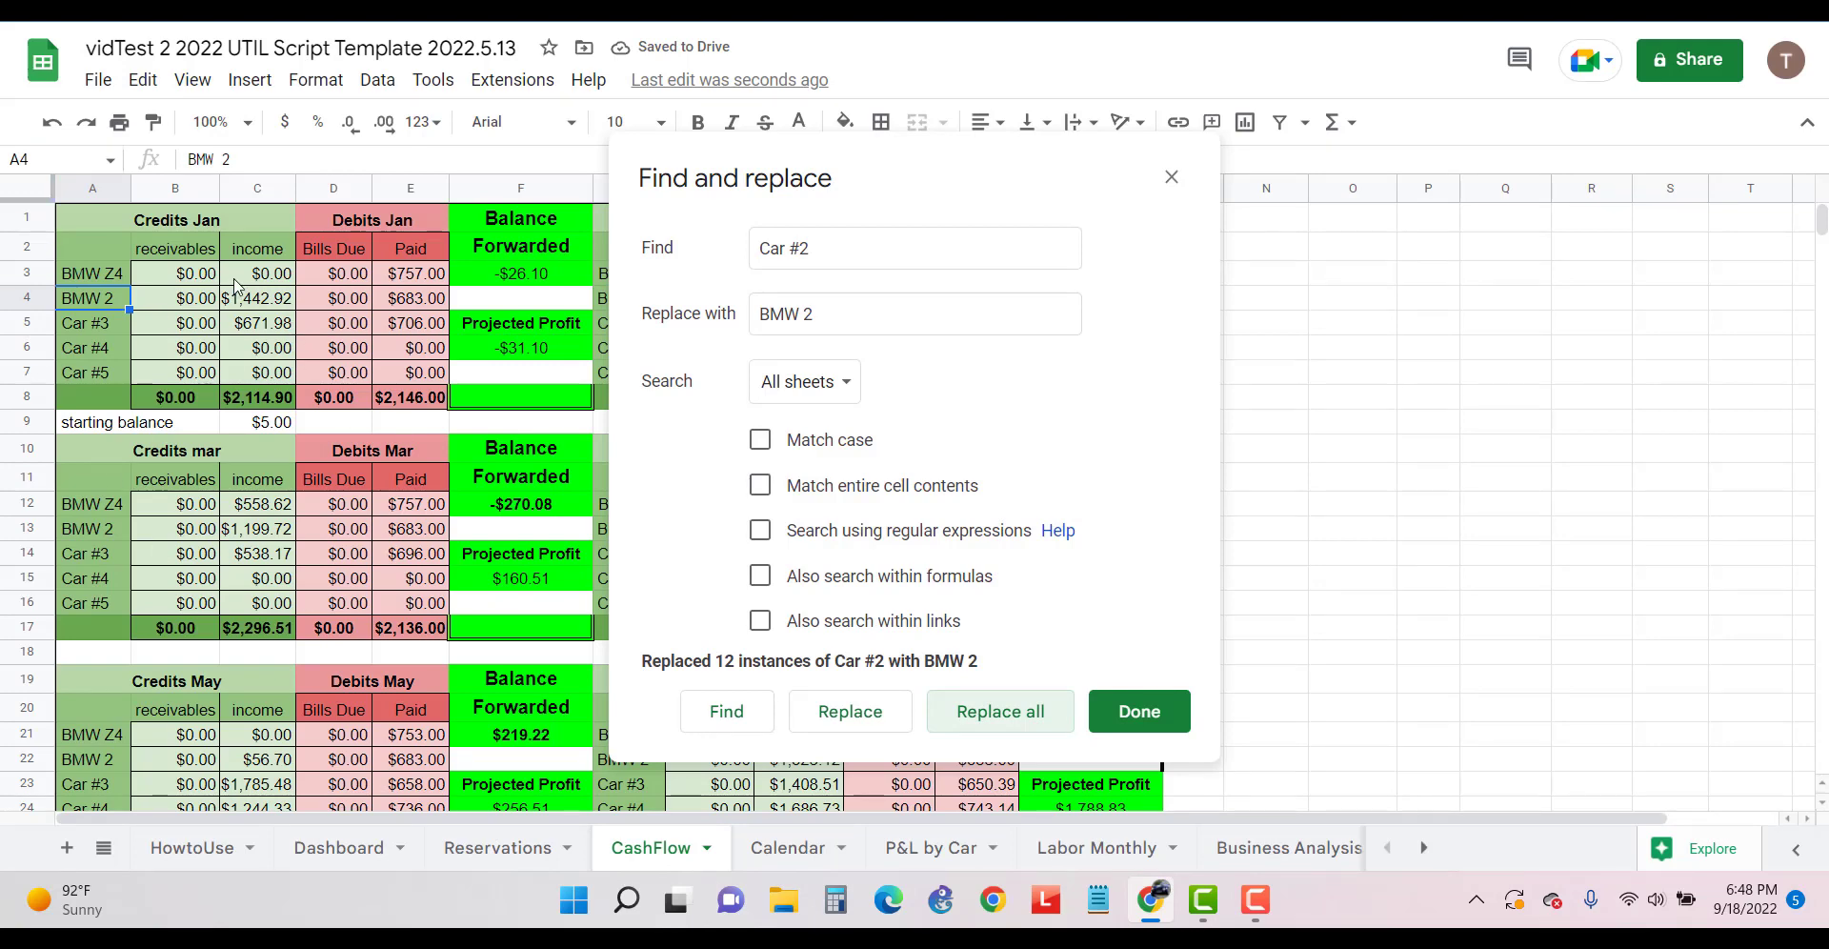
pyautogui.click(1139, 712)
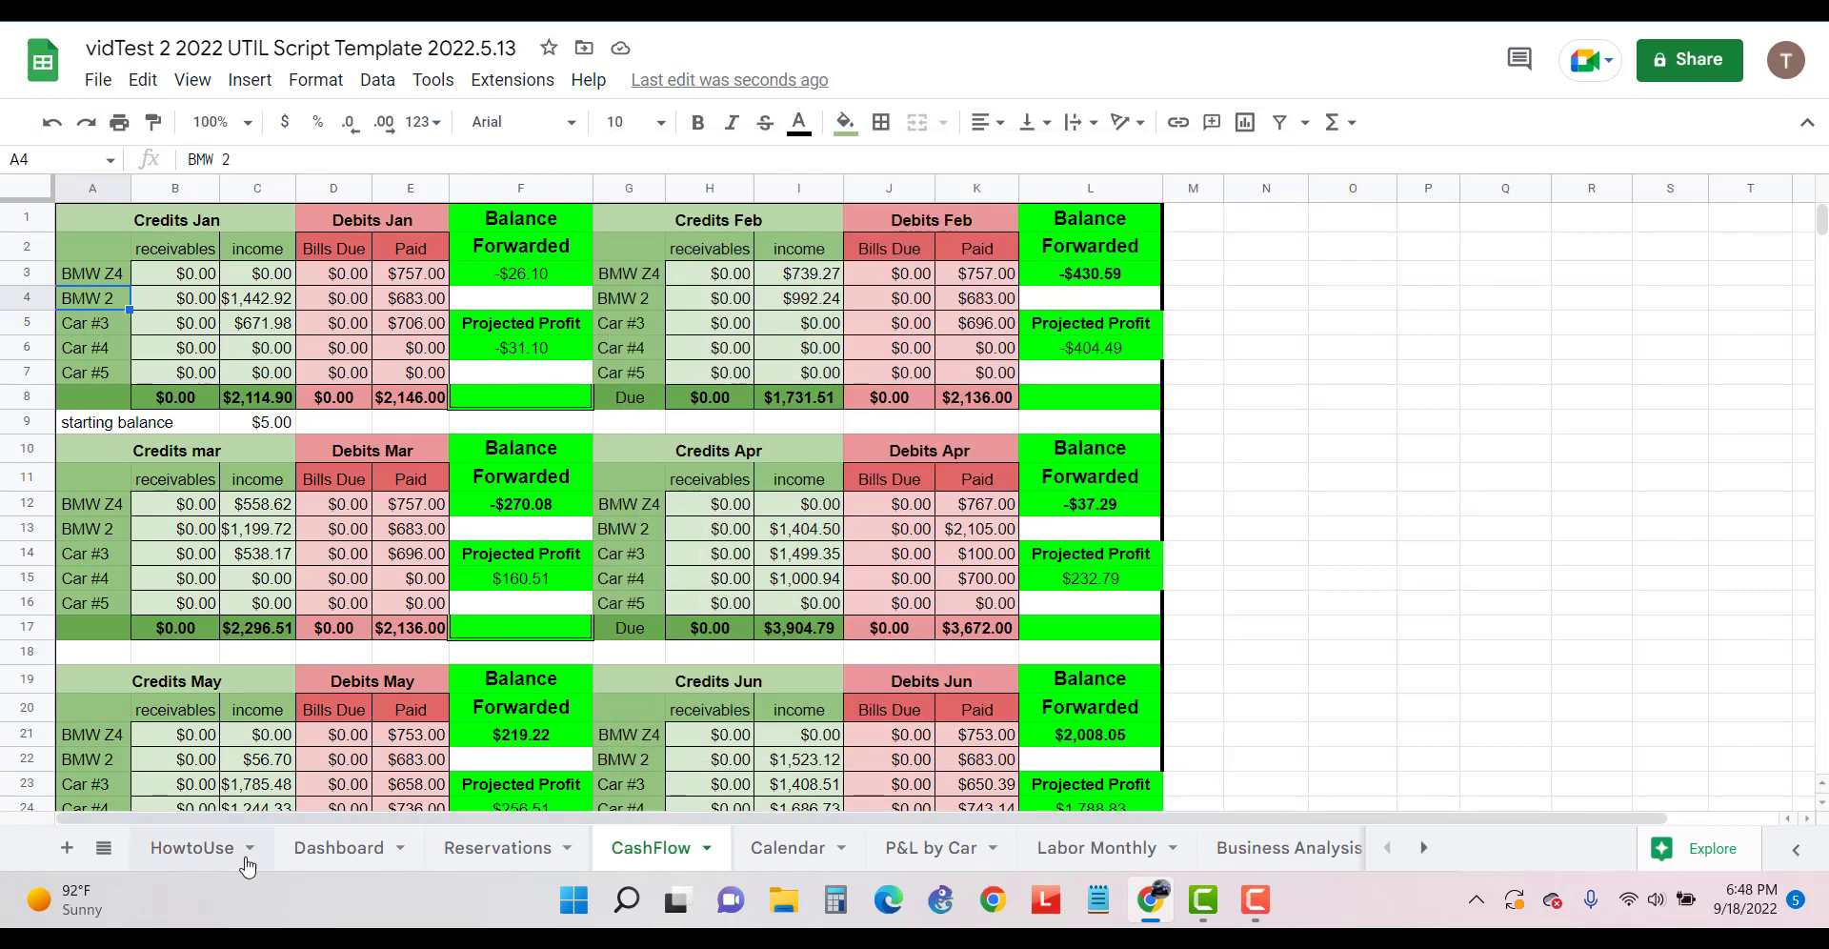
# Check the BMW 2 total revenue cell on the Dashboard and unhide the Car_2 sheet
pyautogui.click(333, 851)
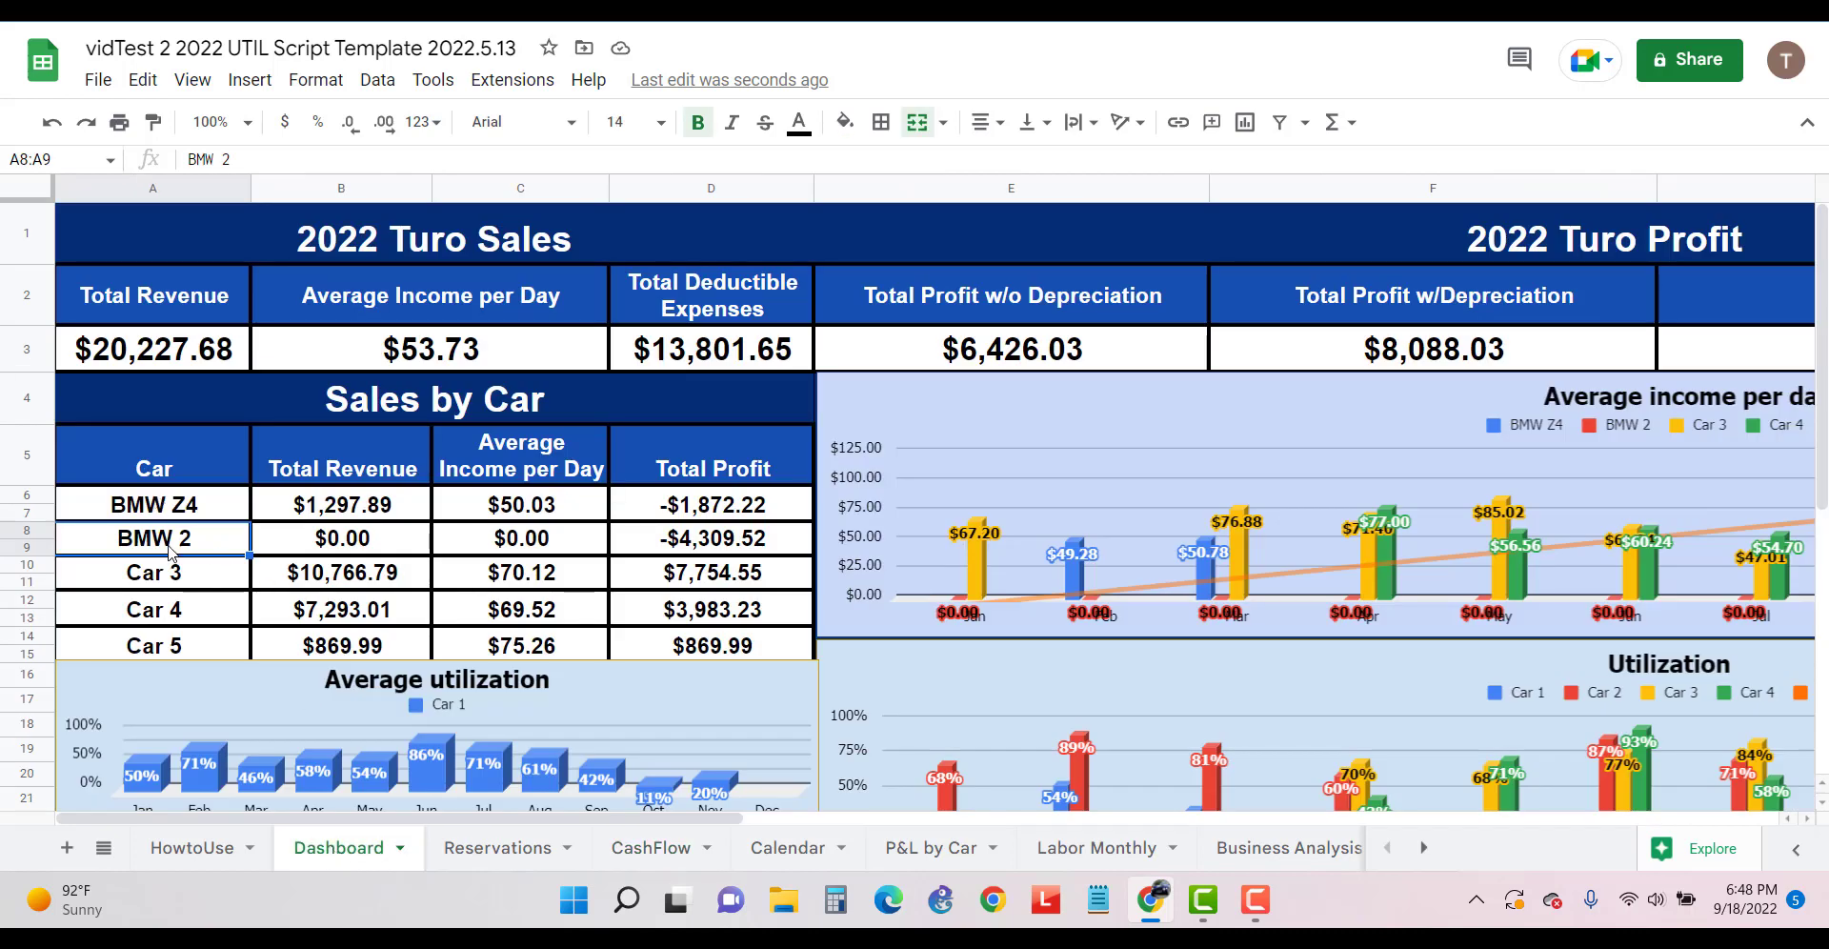
pyautogui.click(380, 544)
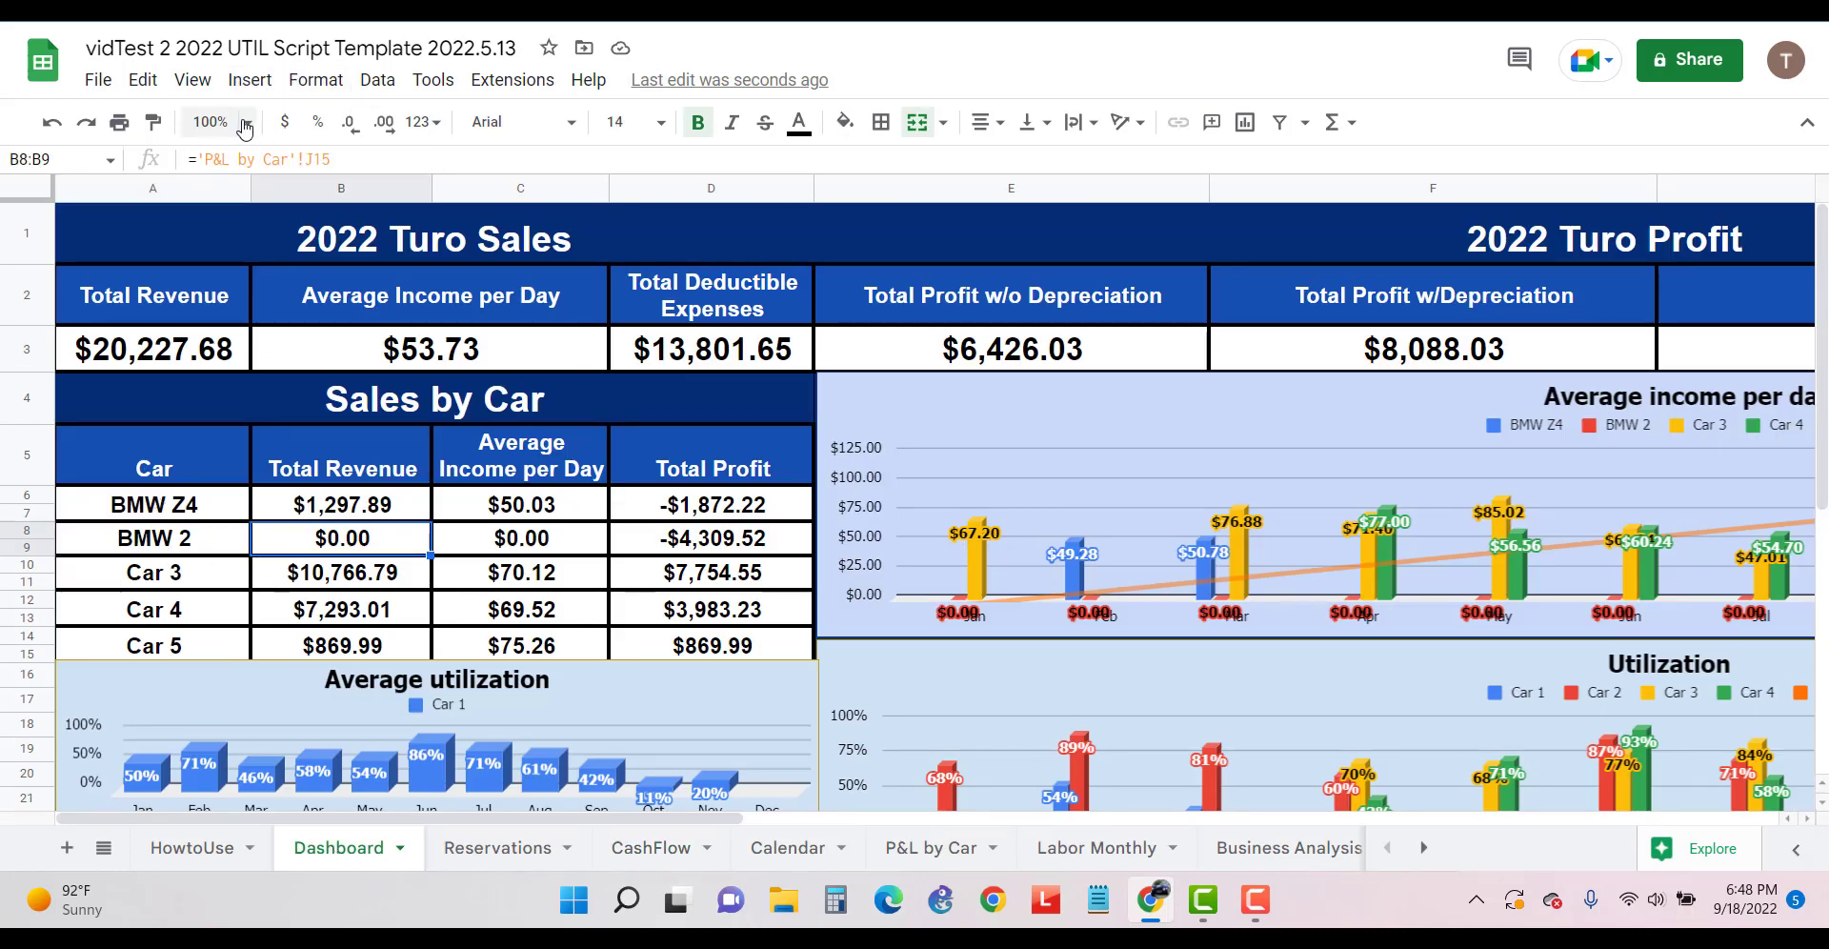
pyautogui.click(192, 80)
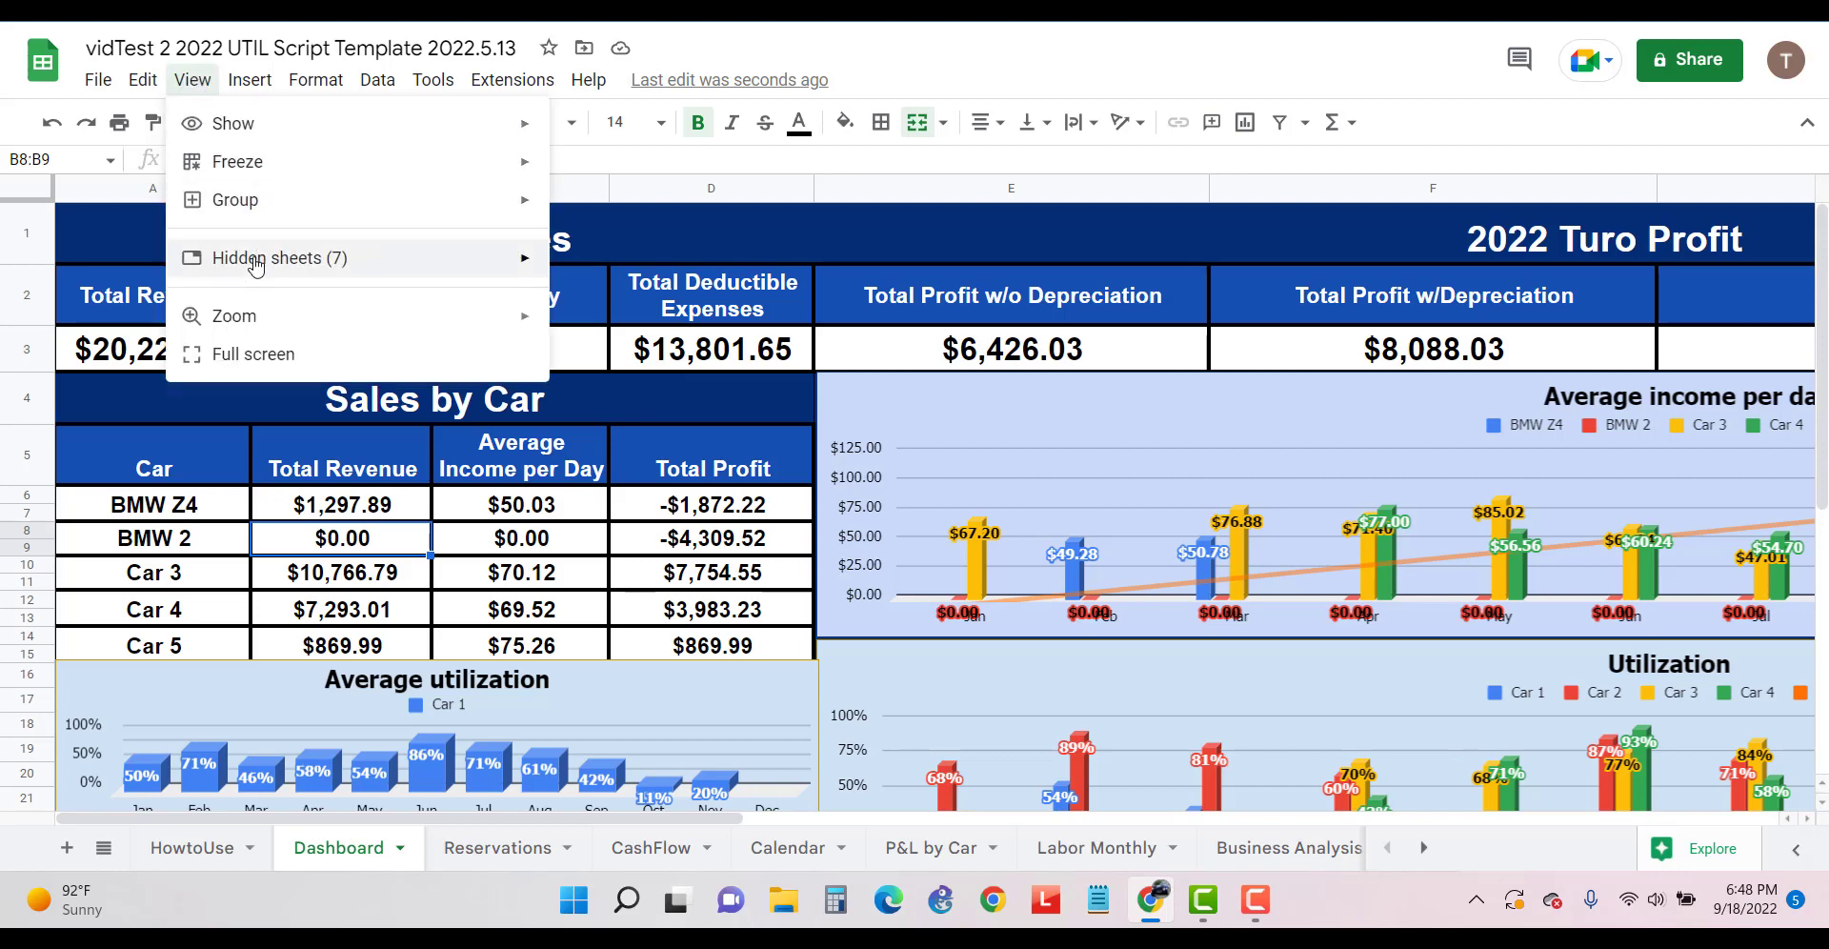
pyautogui.moveTo(256, 263)
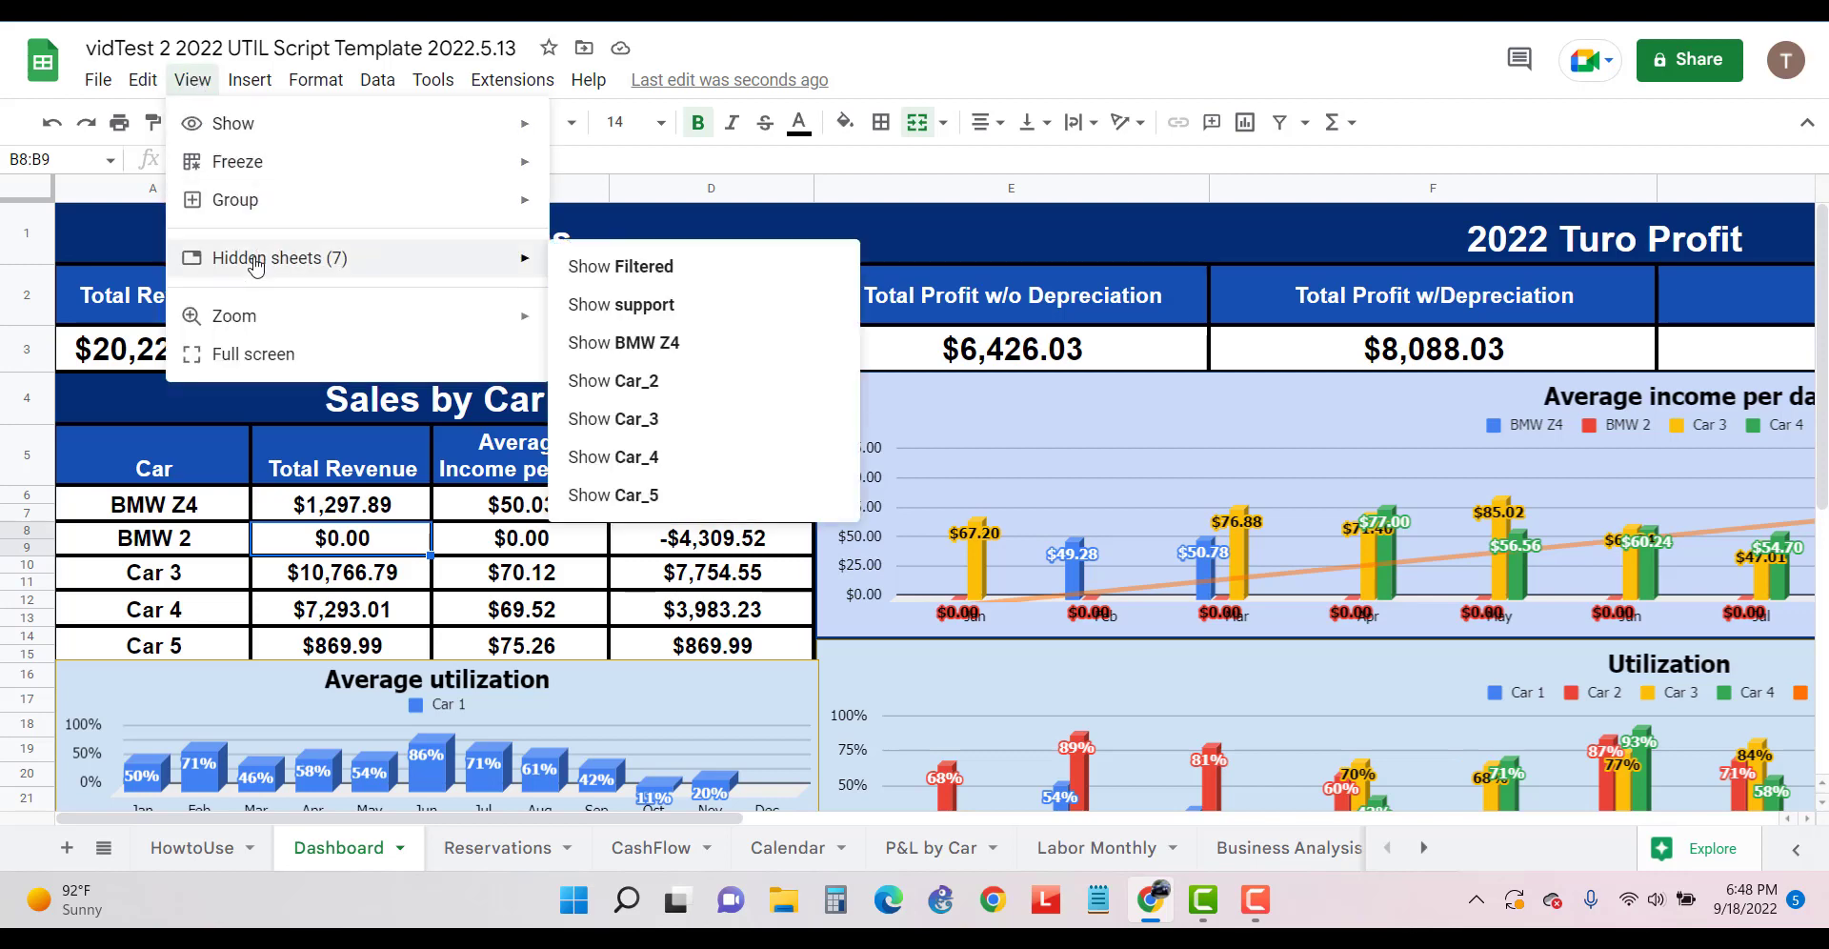
pyautogui.click(633, 385)
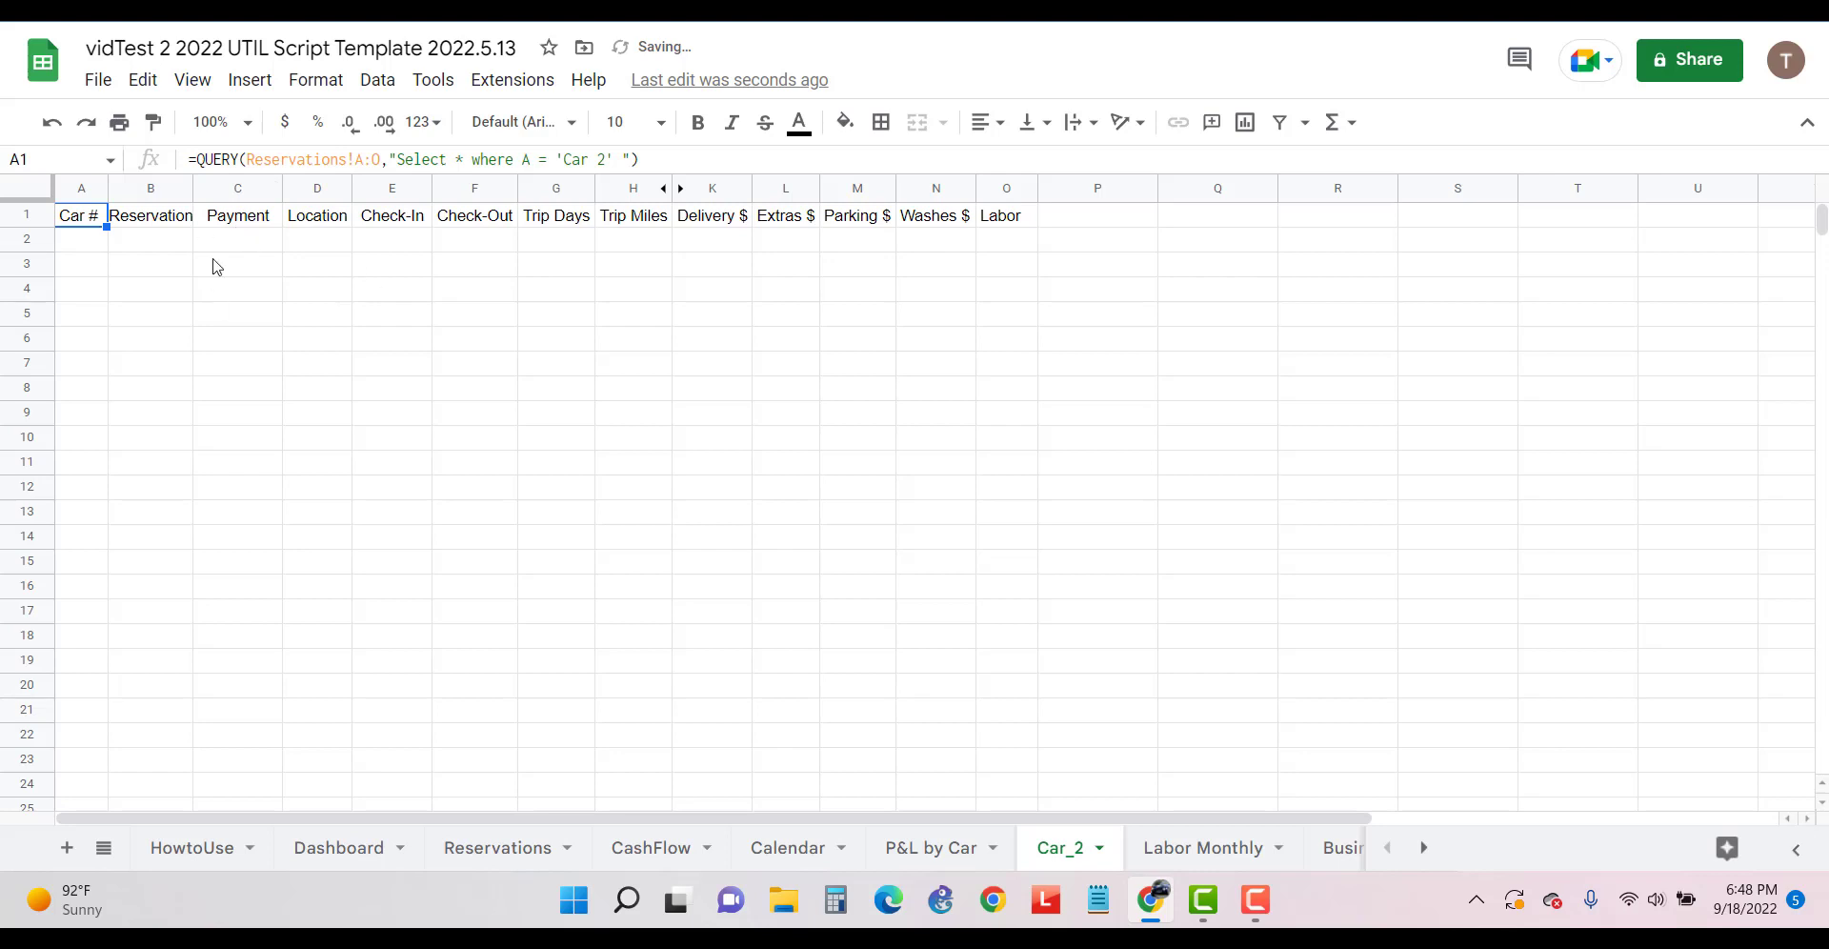
# Change the QUERY condition in cell A1 of the Car_2 sheet to 'BMW 2', and widen column A to fit the car names
pyautogui.click(608, 158)
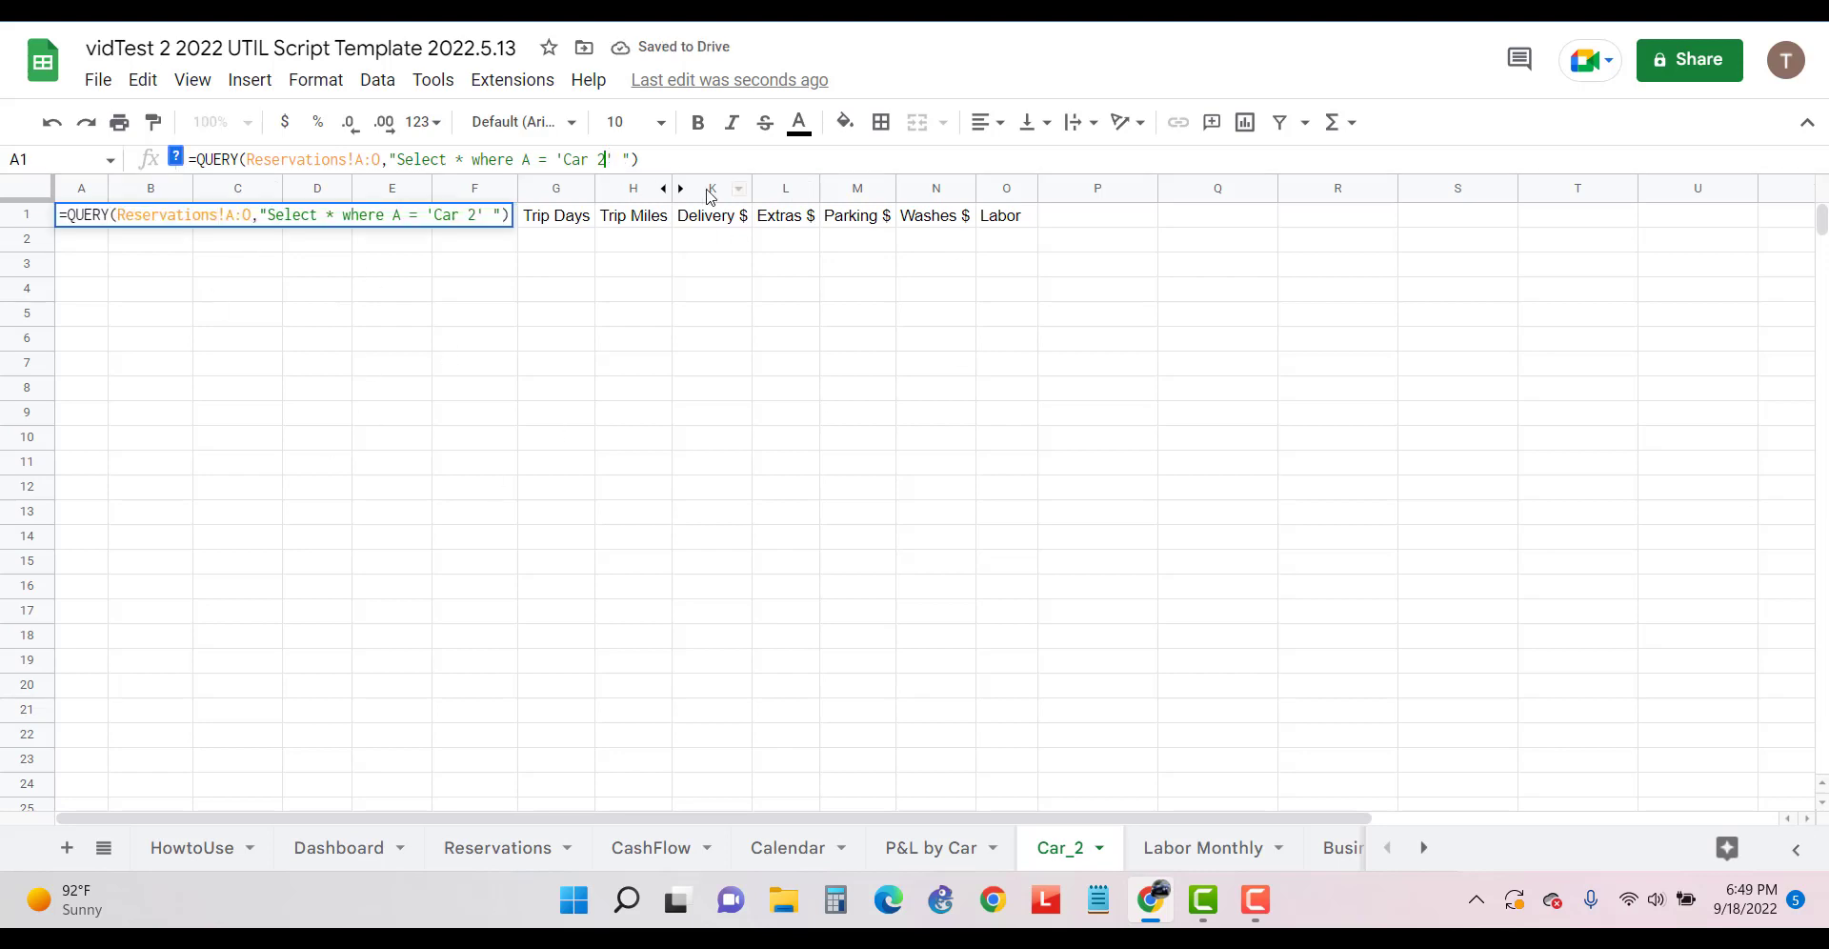
pyautogui.press('BackSpace')
pyautogui.press('BackSpace')
pyautogui.press('BackSpace')
pyautogui.press('BackSpace')
pyautogui.press('BackSpace')
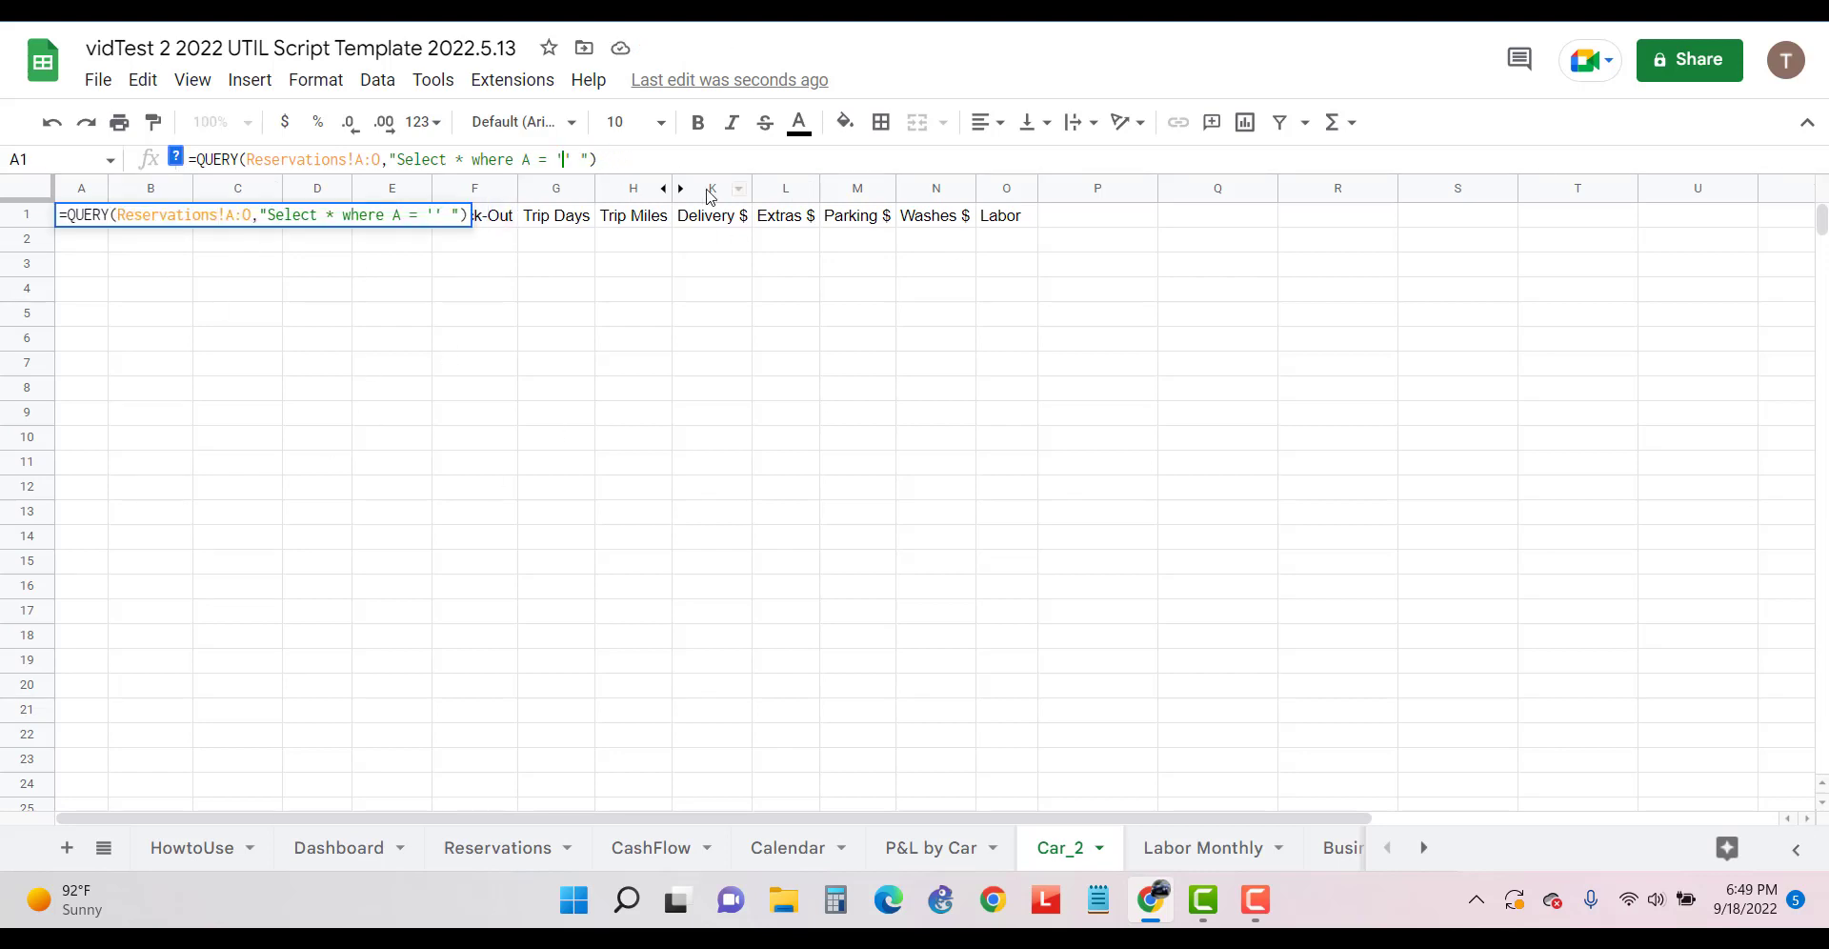
pyautogui.write('BMW 2')
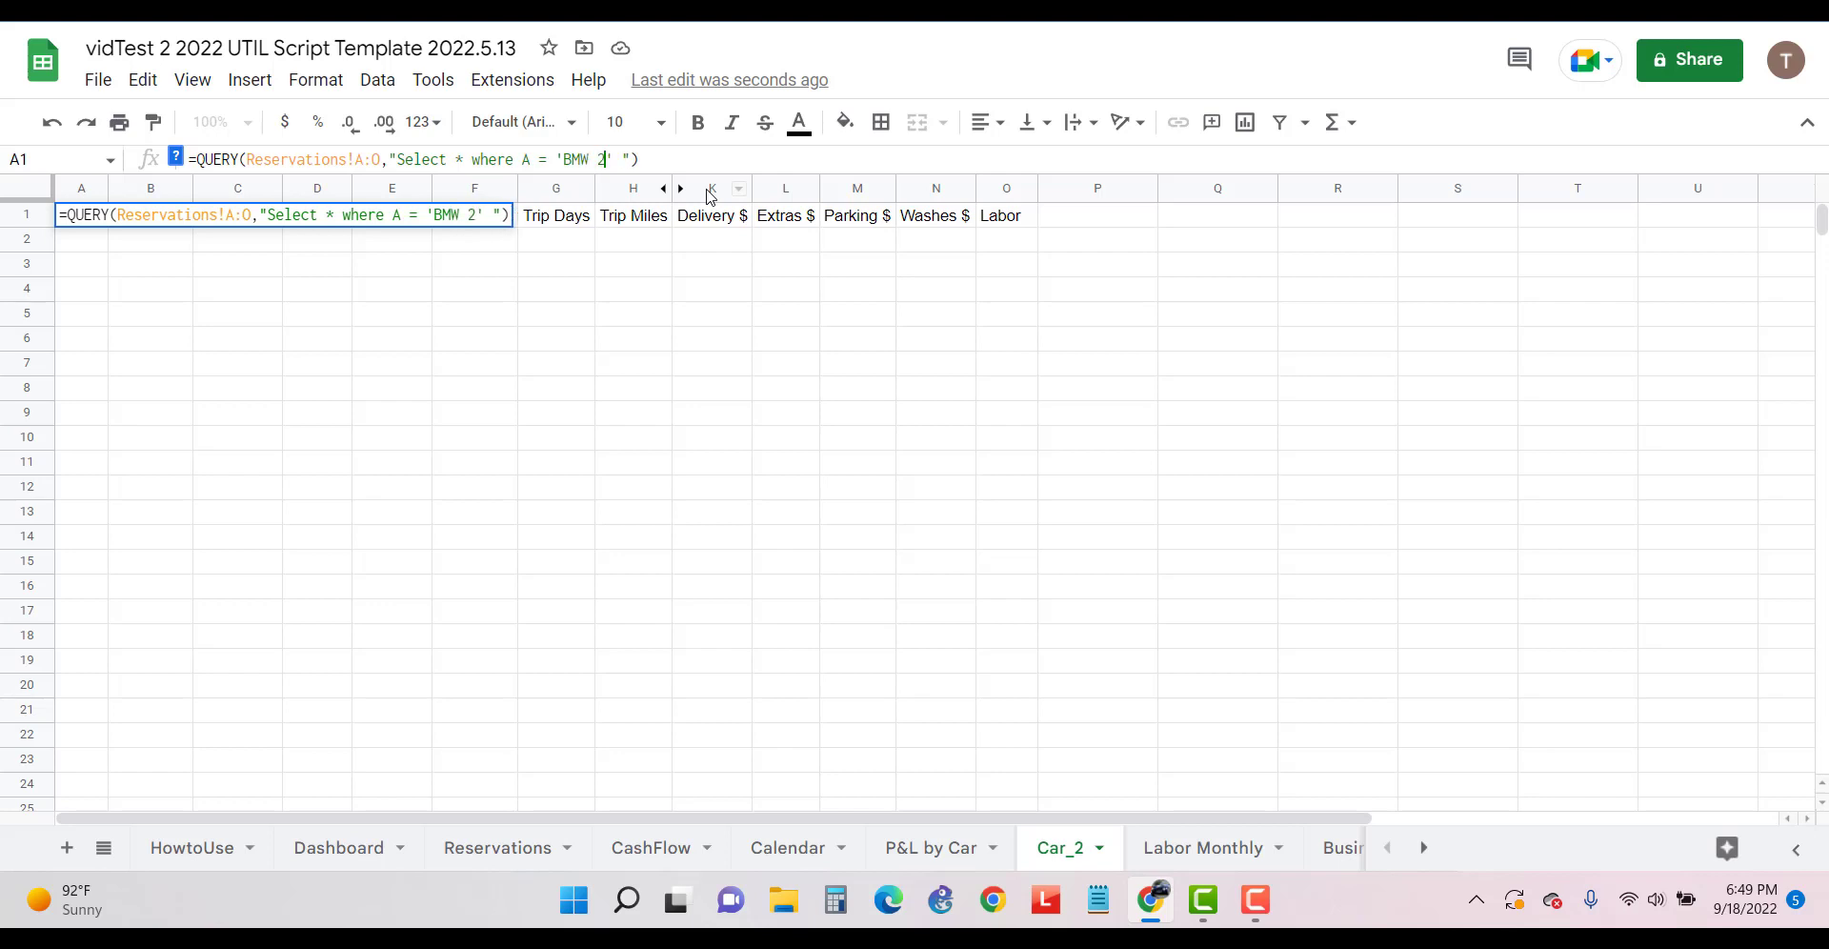
pyautogui.press('Return')
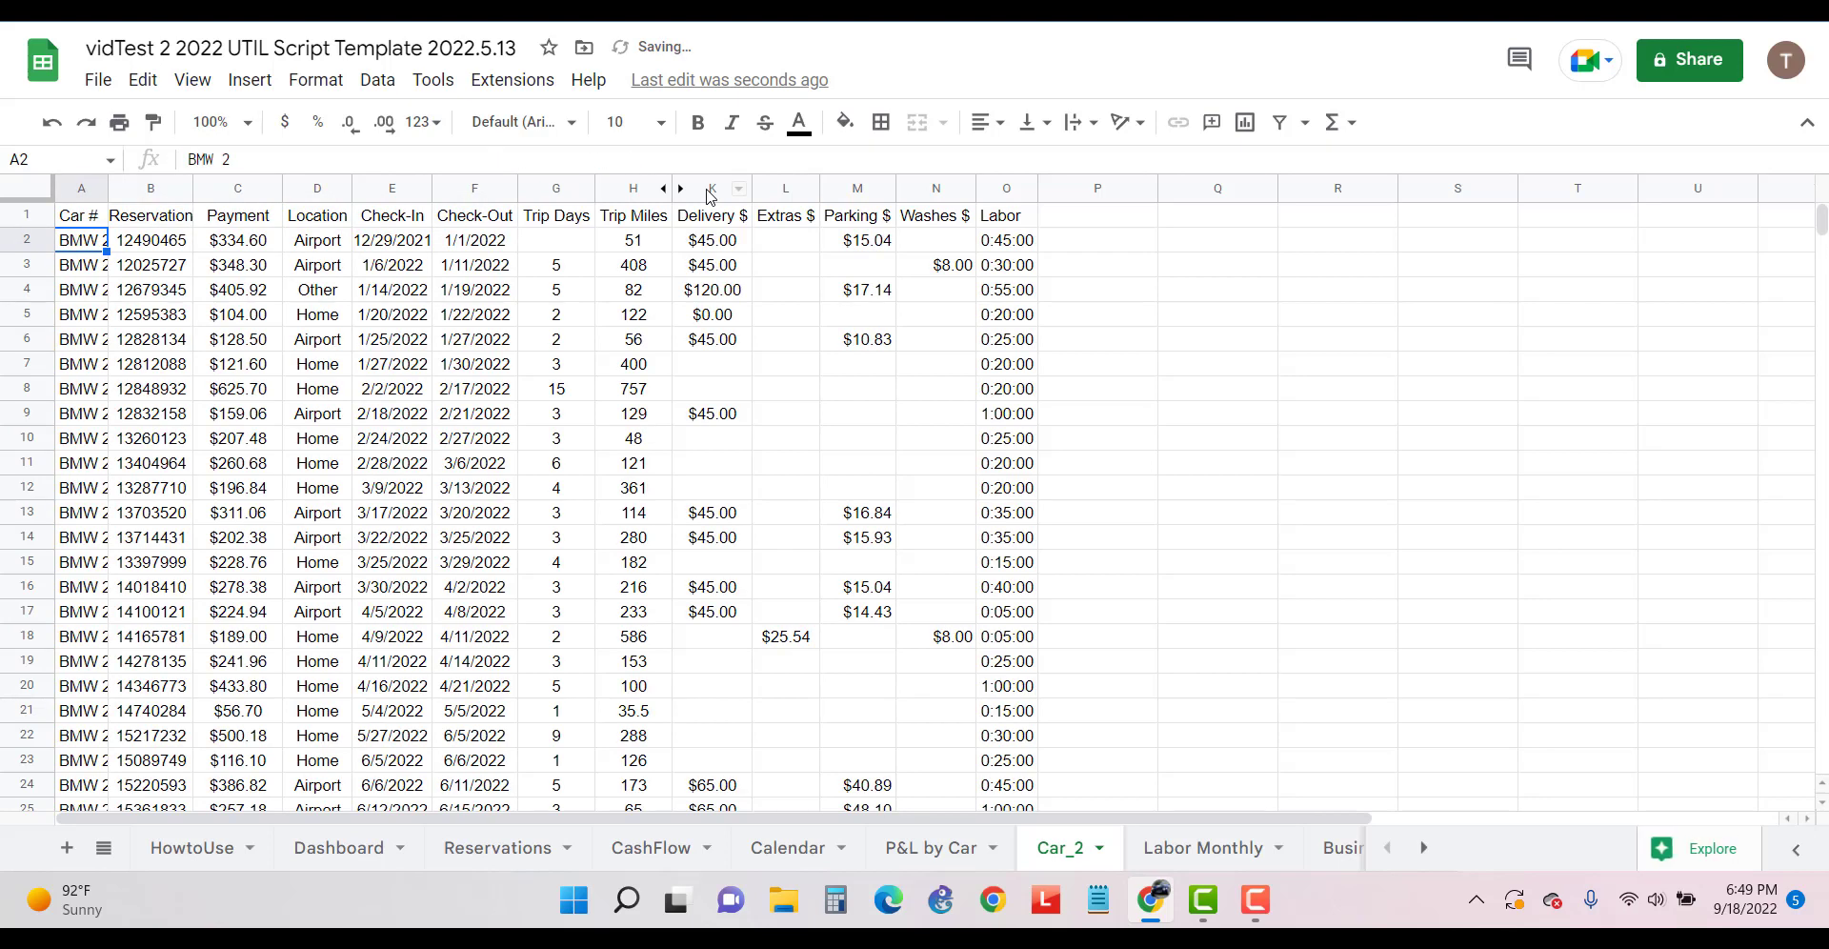
pyautogui.doubleClick(107, 183)
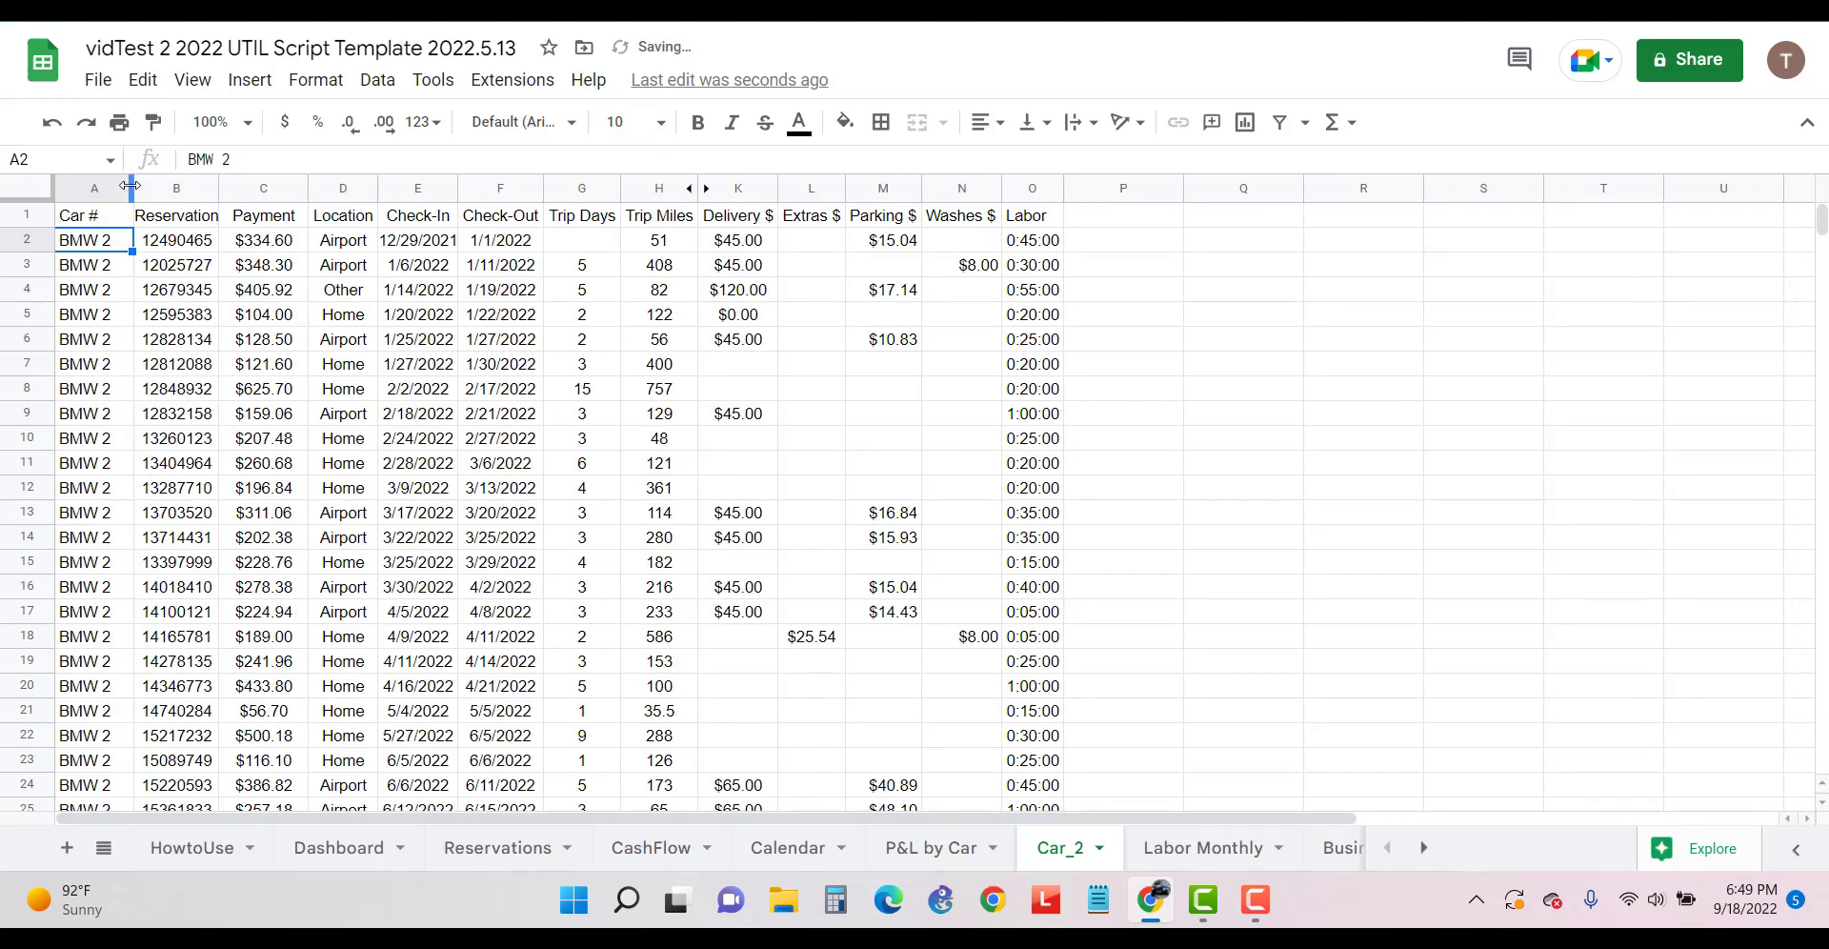
pyautogui.moveTo(121, 184); pyautogui.dragTo(121, 184)
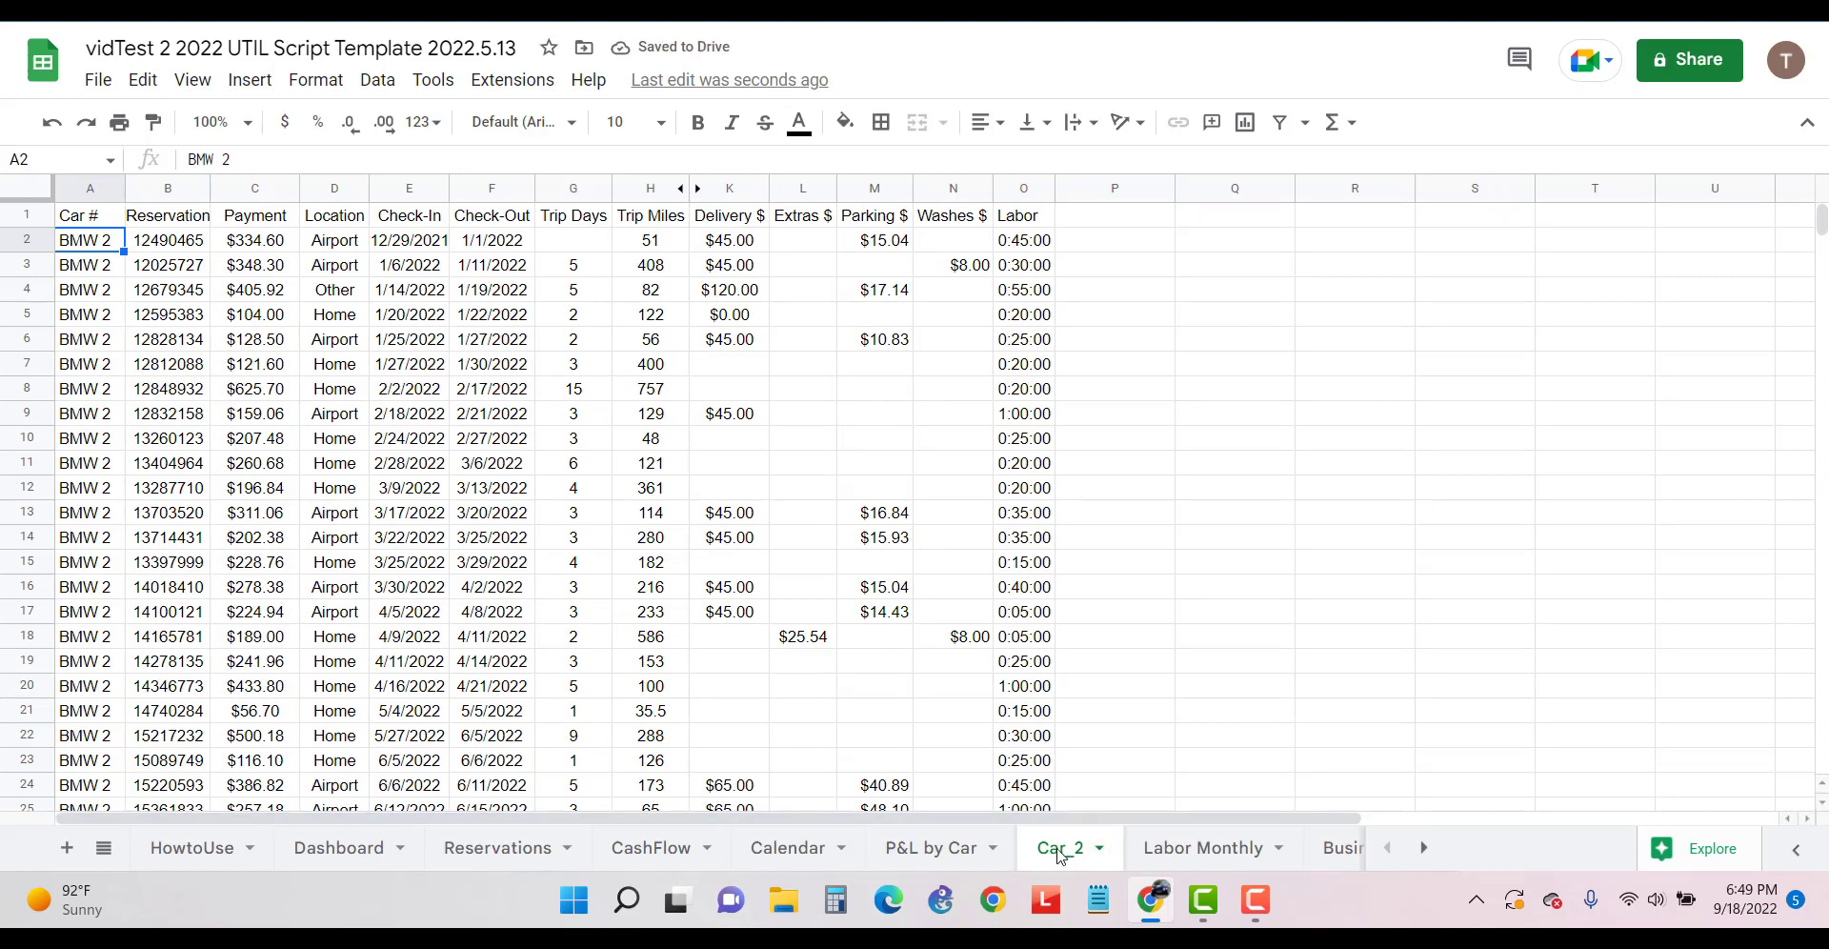
# Rename the Car_2 sheet as "BMW 2" and hide it
pyautogui.doubleClick(1060, 851)
pyautogui.write('BMW 2')
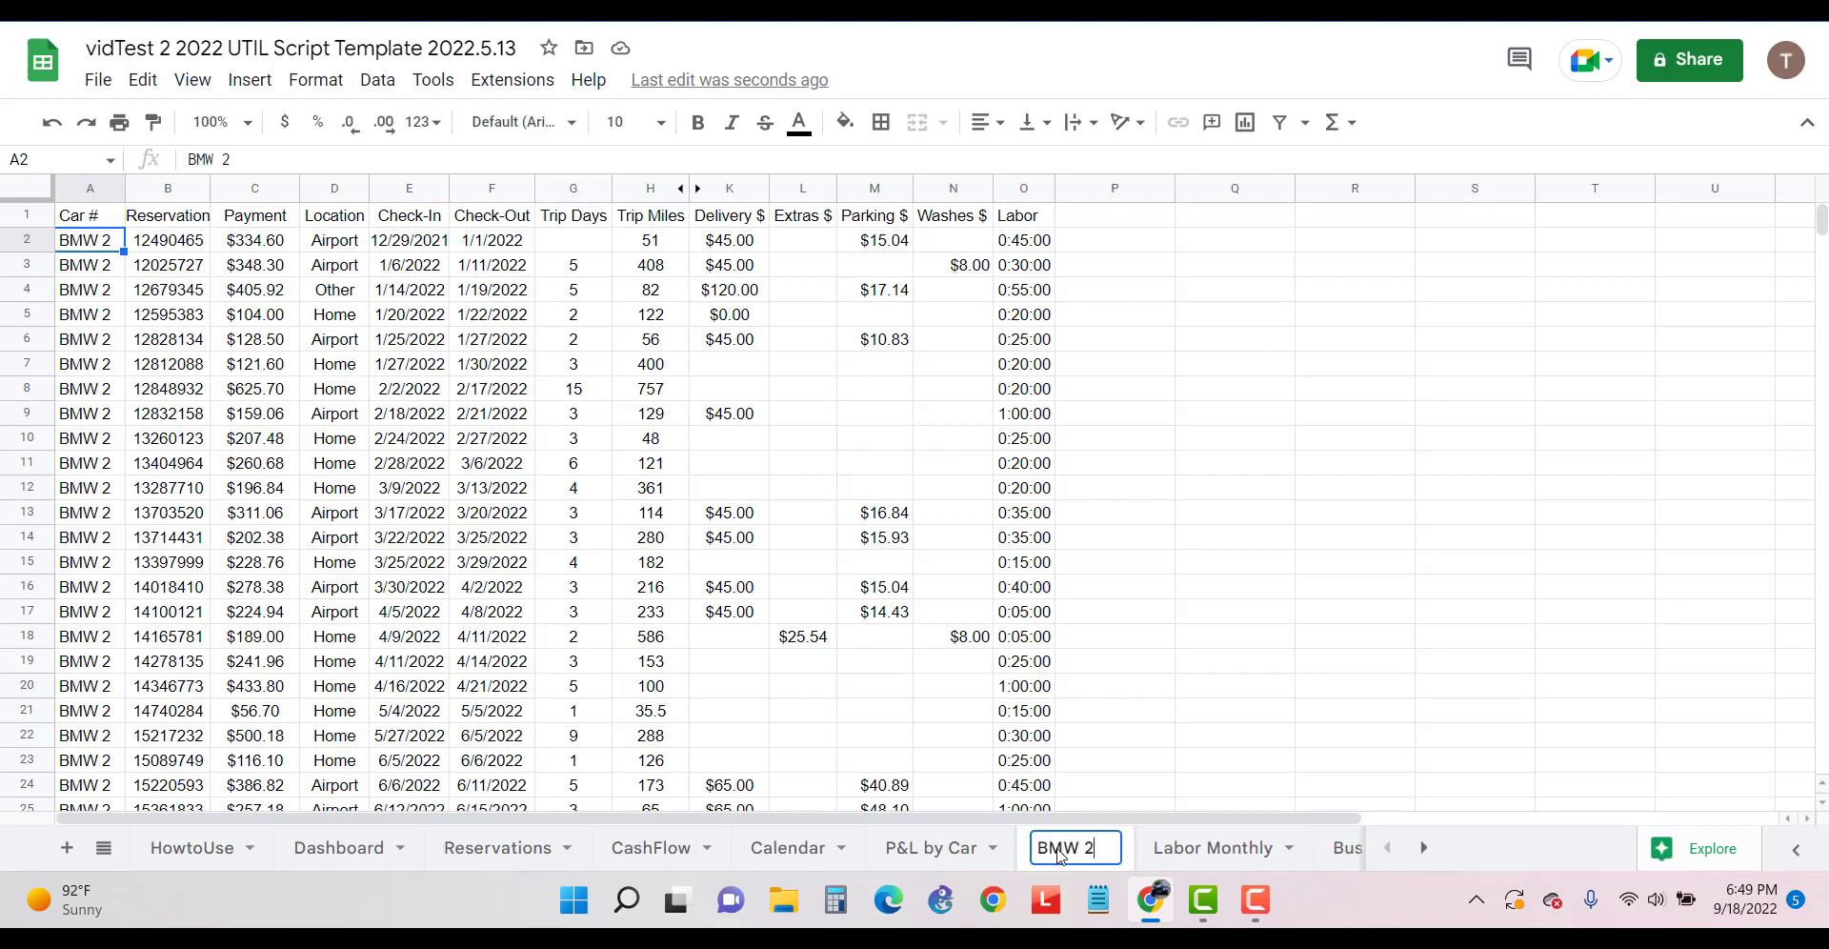
pyautogui.press('Return')
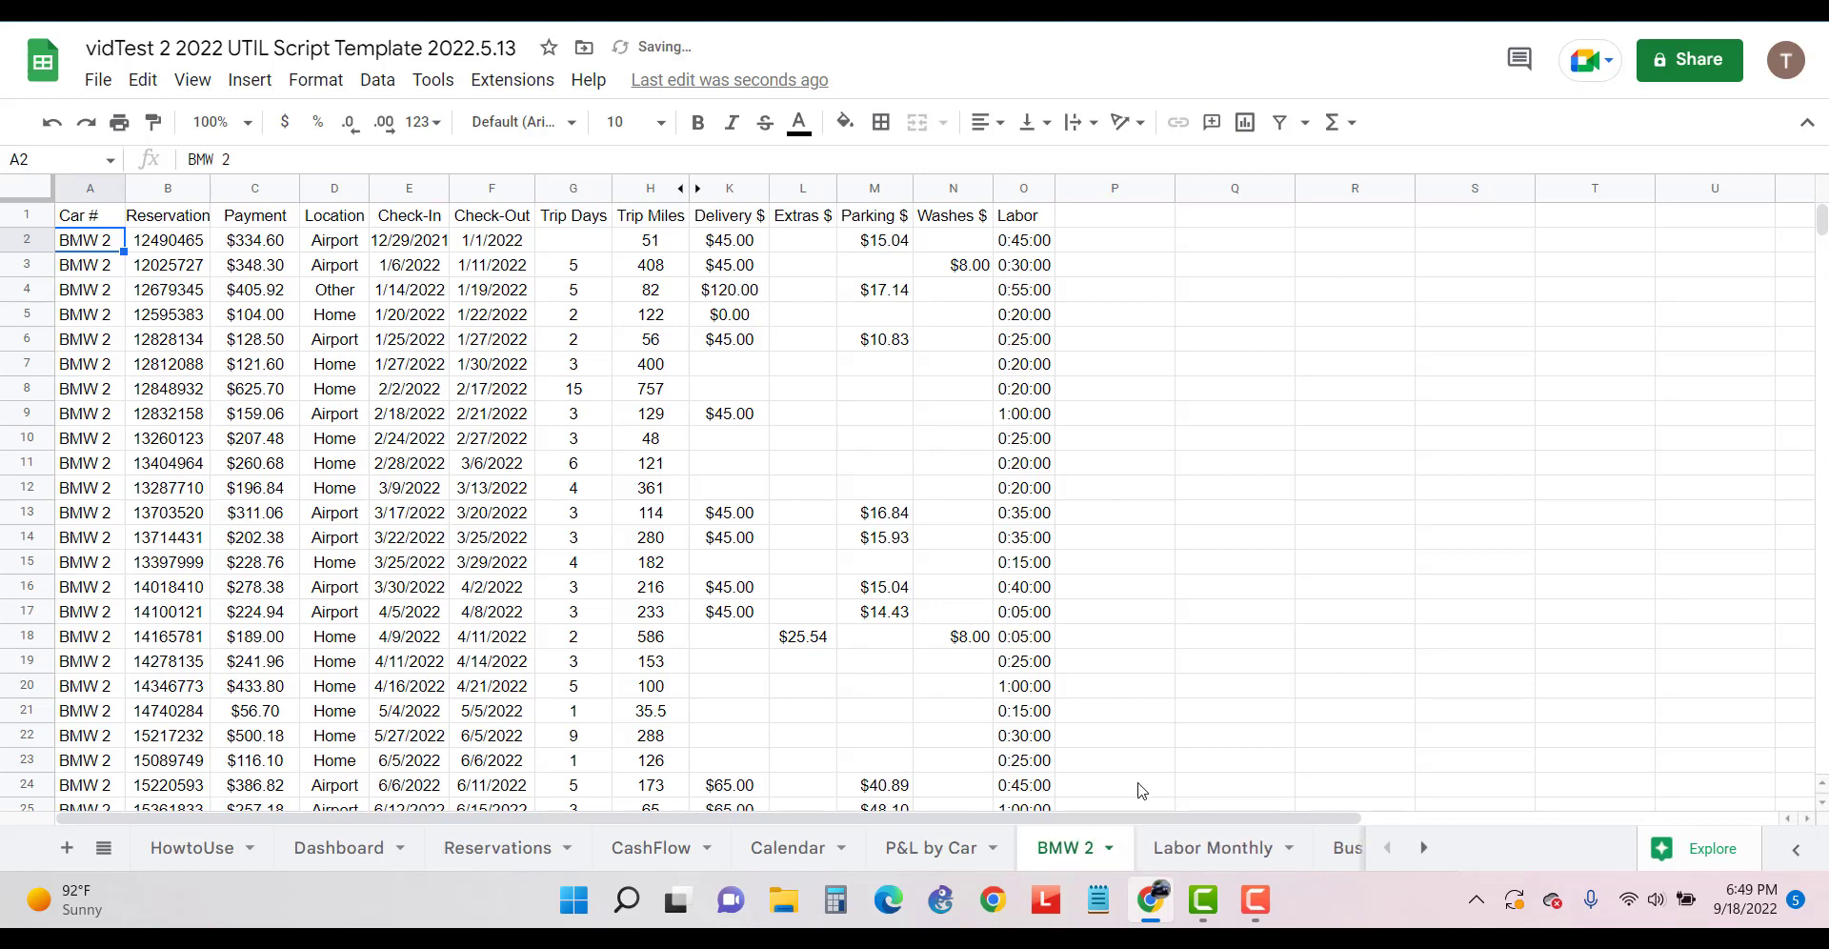
pyautogui.click(1109, 848)
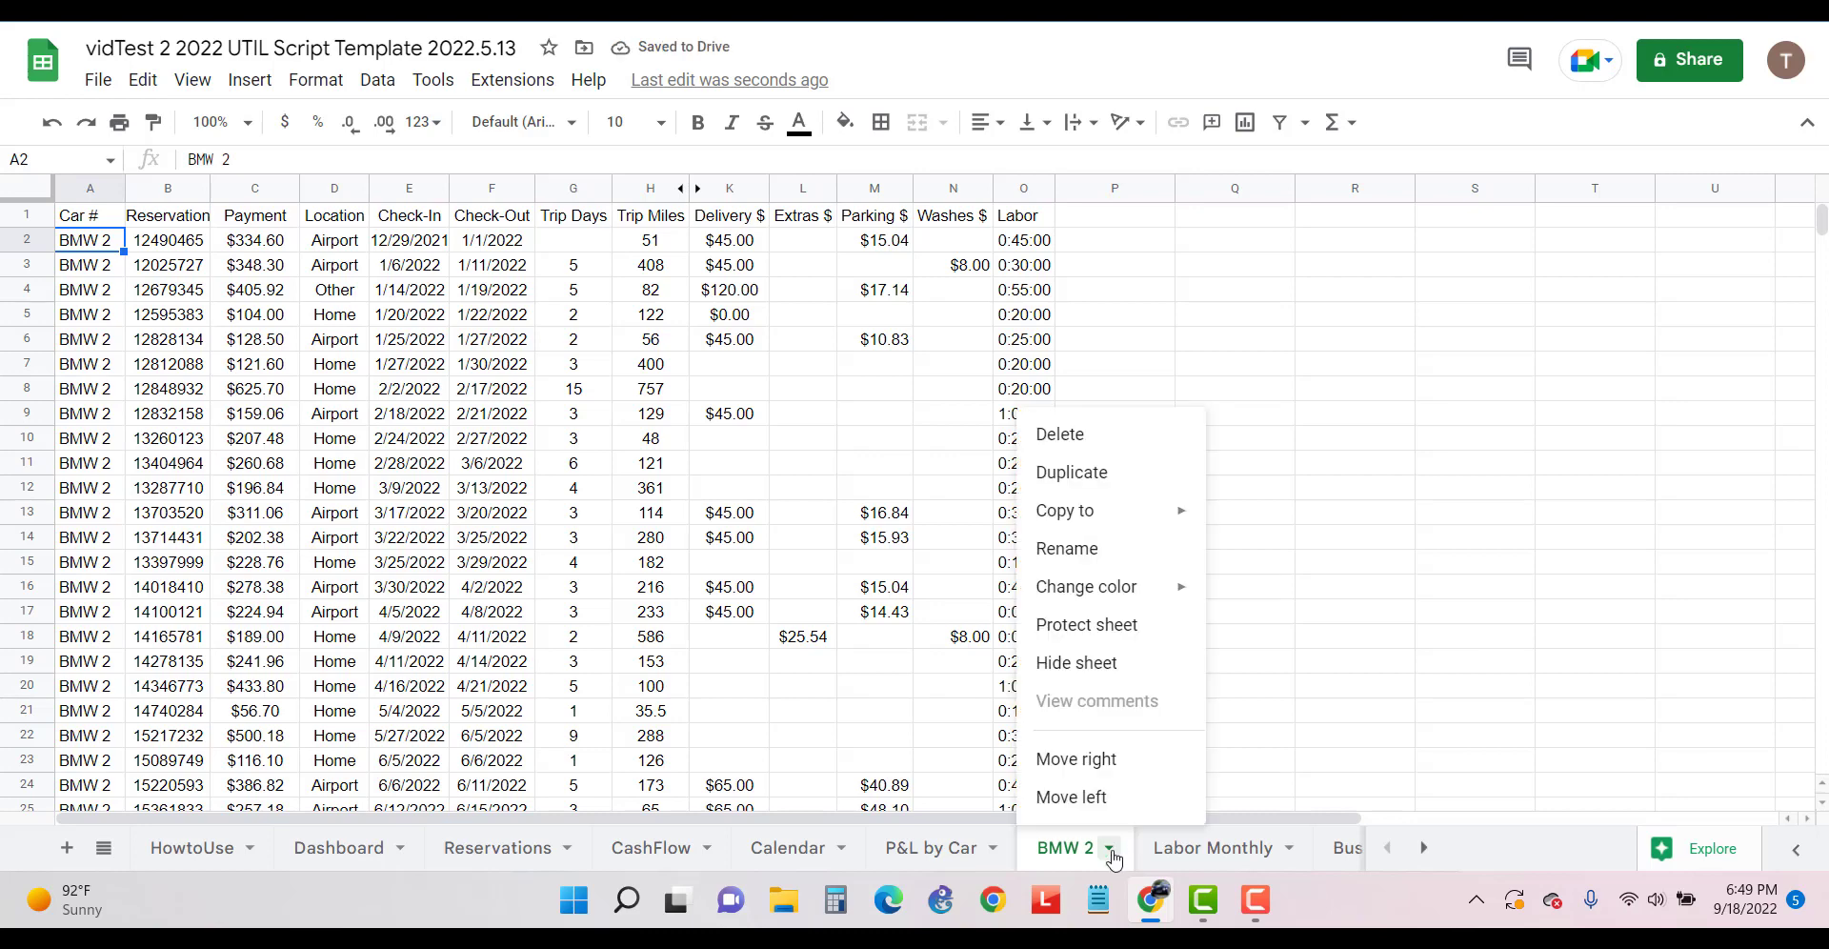
pyautogui.click(1081, 662)
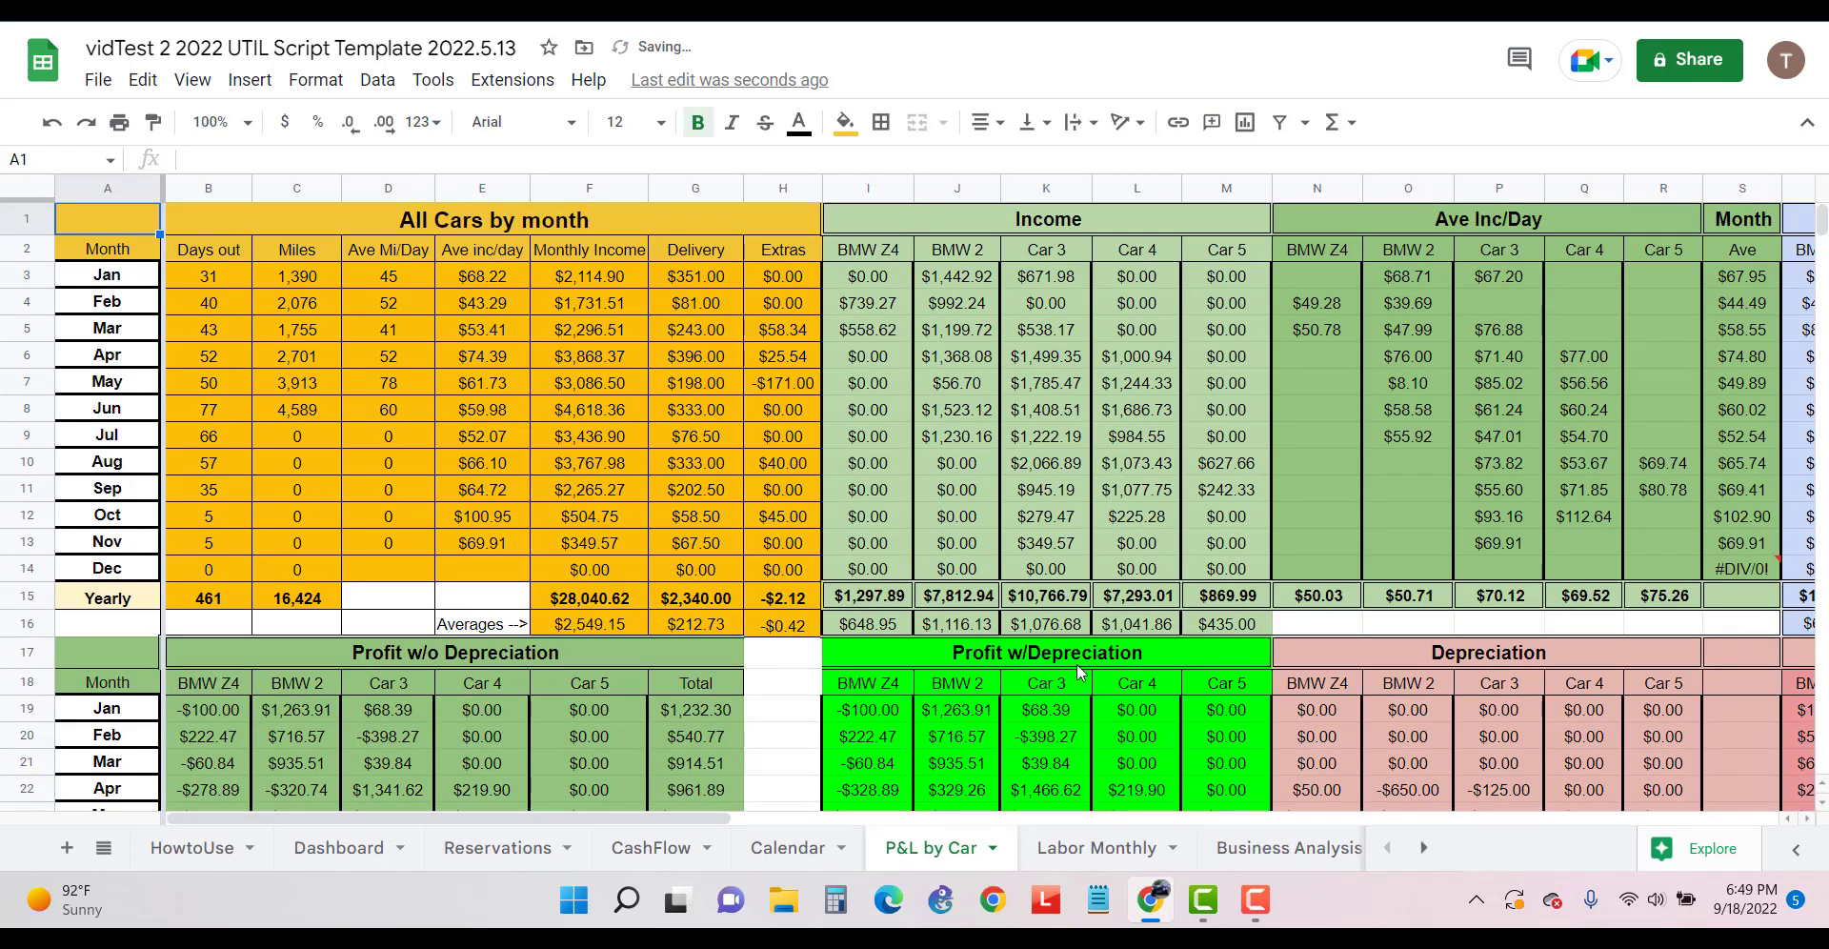
# Rename the Car #2 Jan sheet as "BMW 2 Jan"
pyautogui.click(1423, 847)
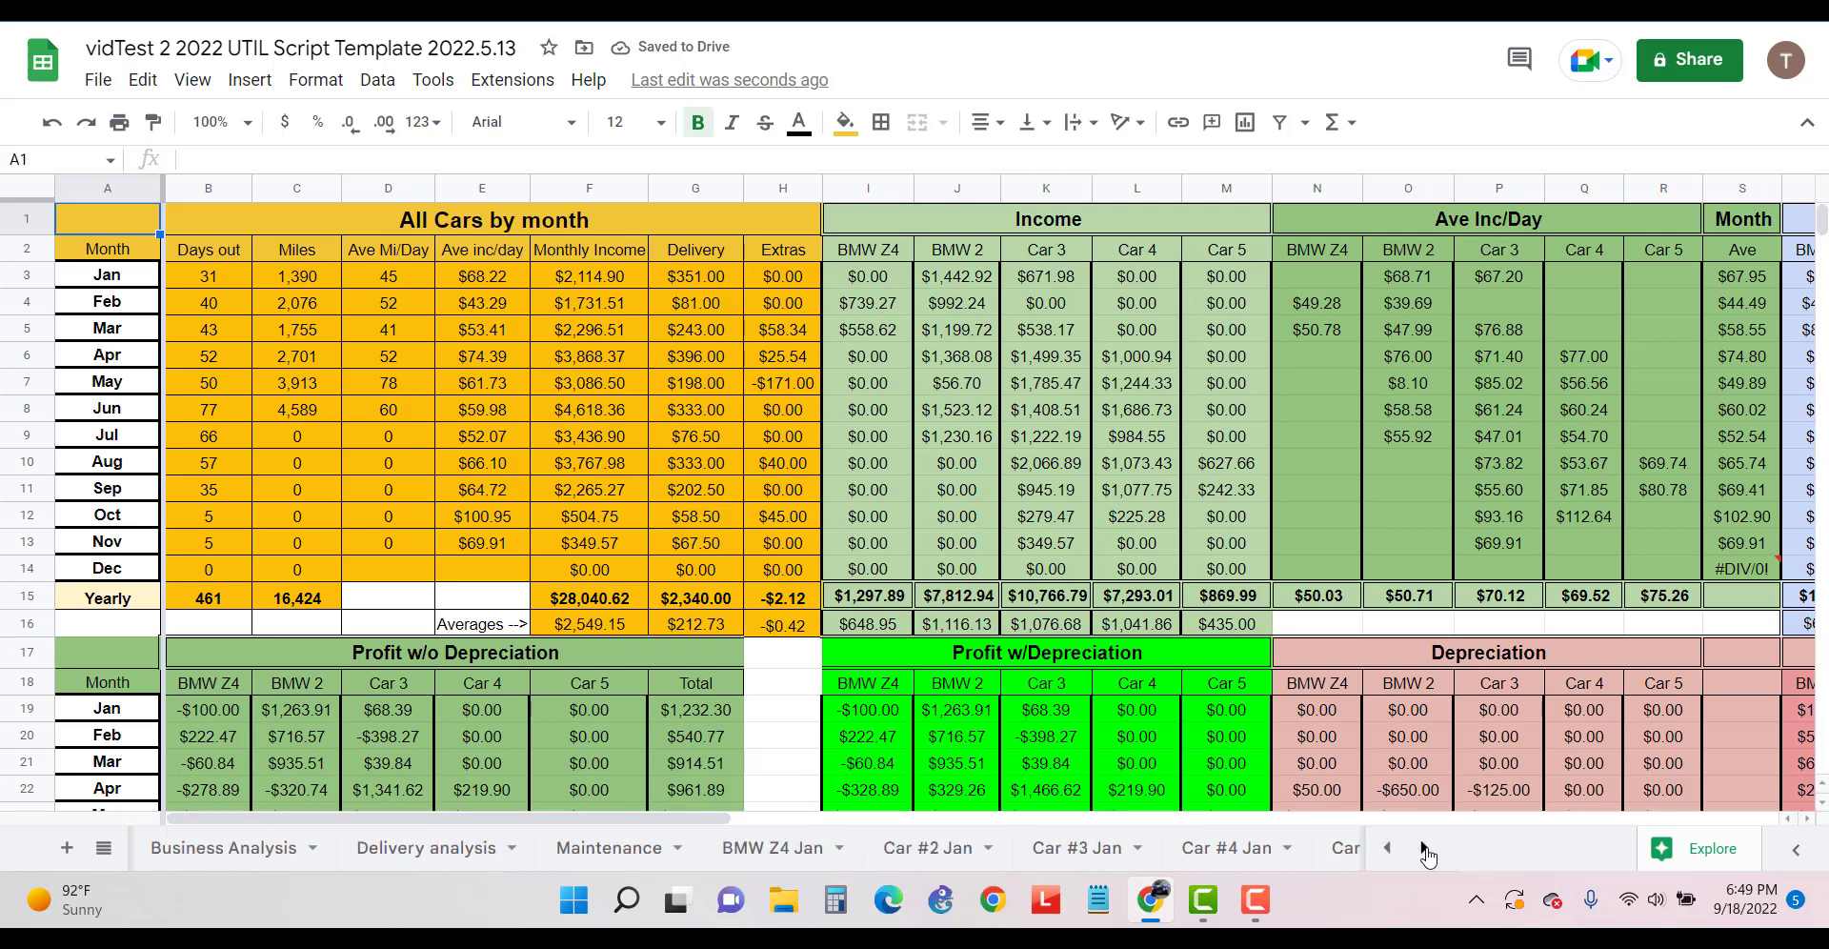
pyautogui.doubleClick(936, 851)
pyautogui.click(938, 855)
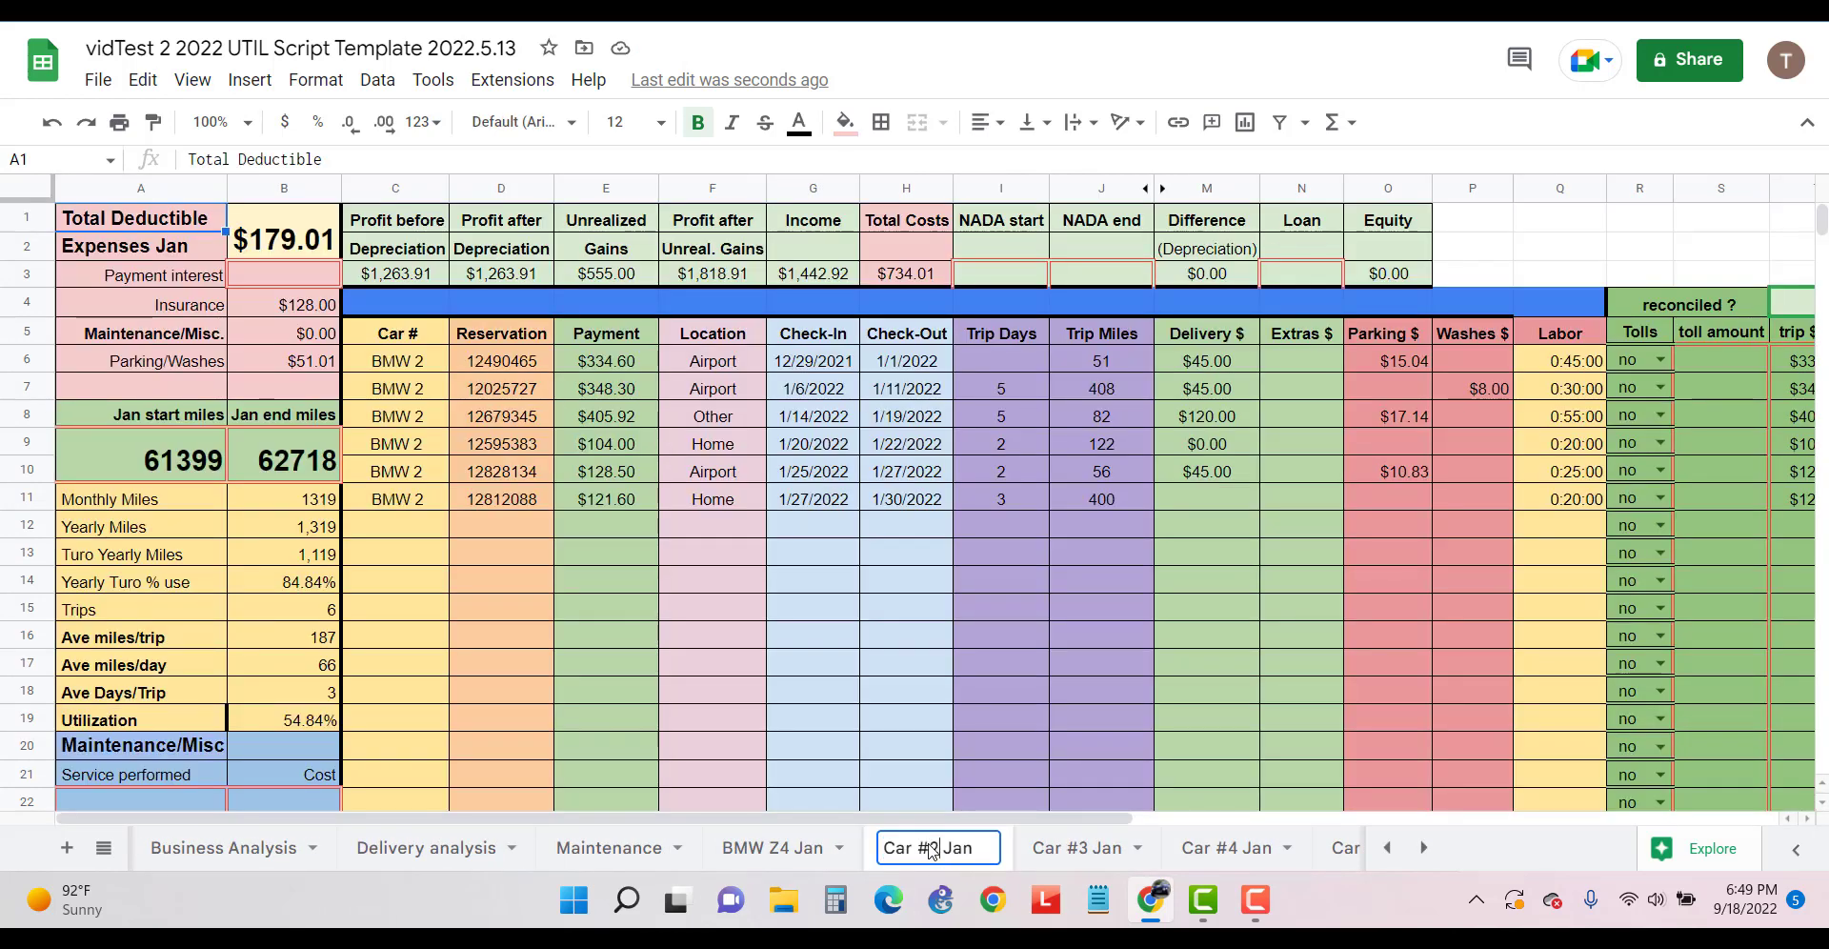
pyautogui.moveTo(939, 854); pyautogui.dragTo(864, 854)
pyautogui.write('BMW')
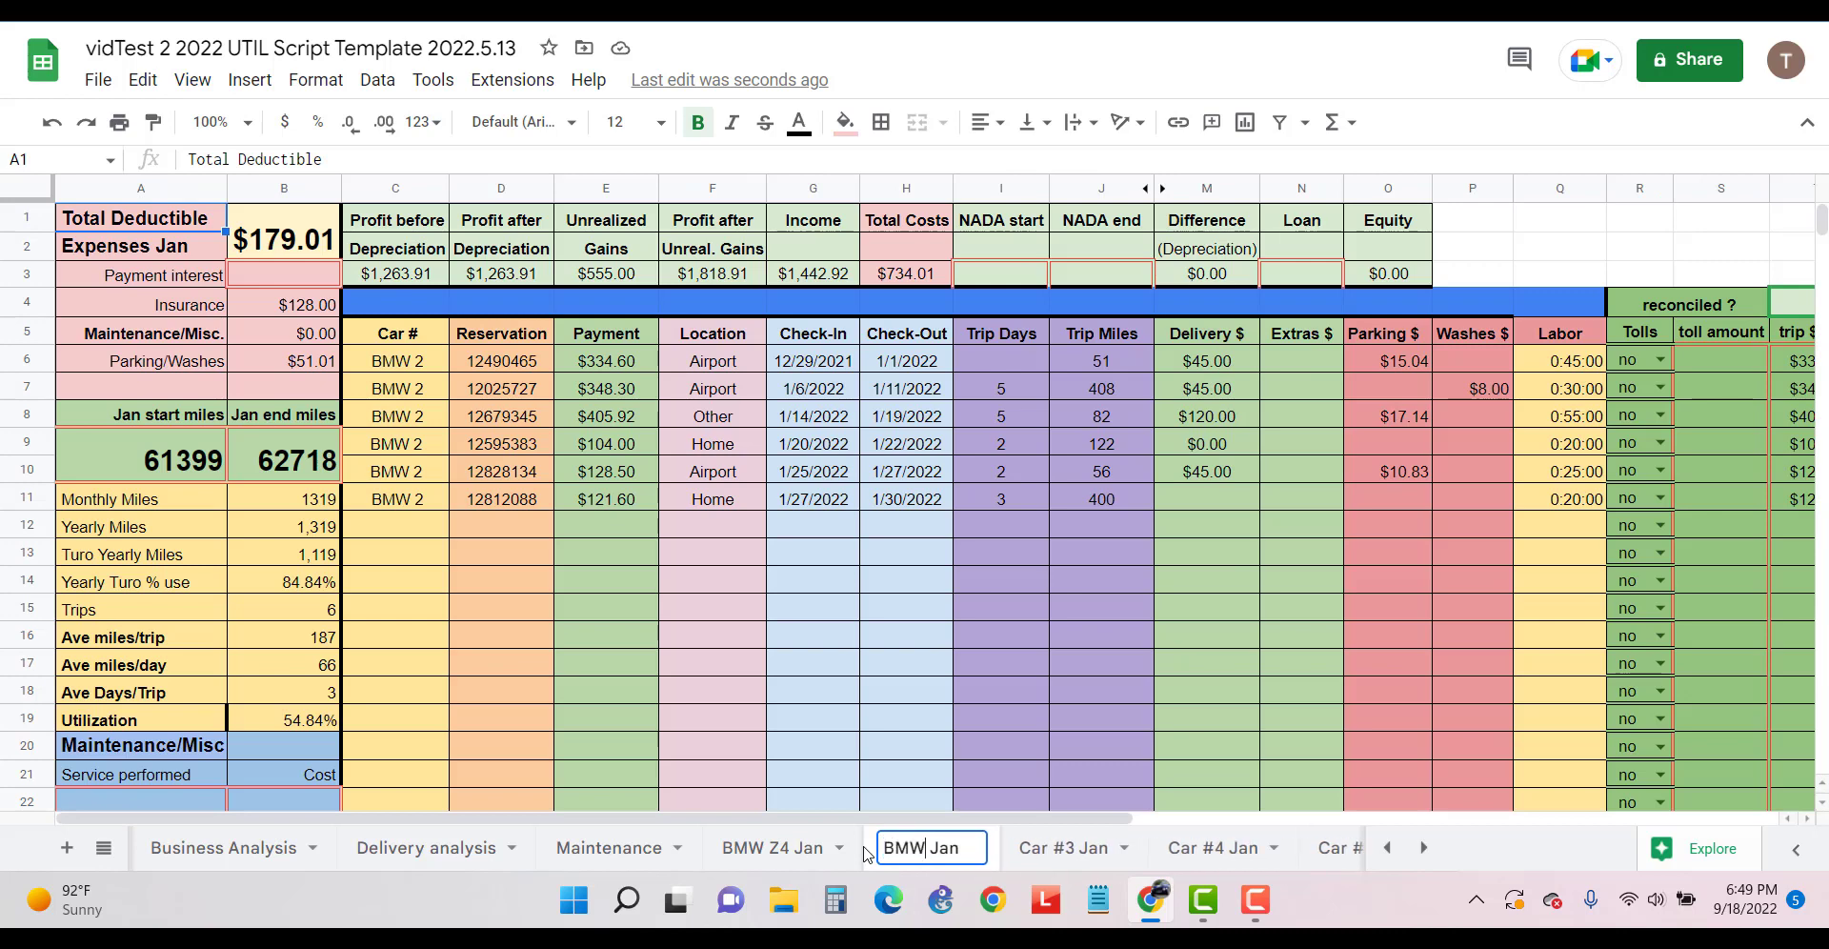
pyautogui.write(' 2')
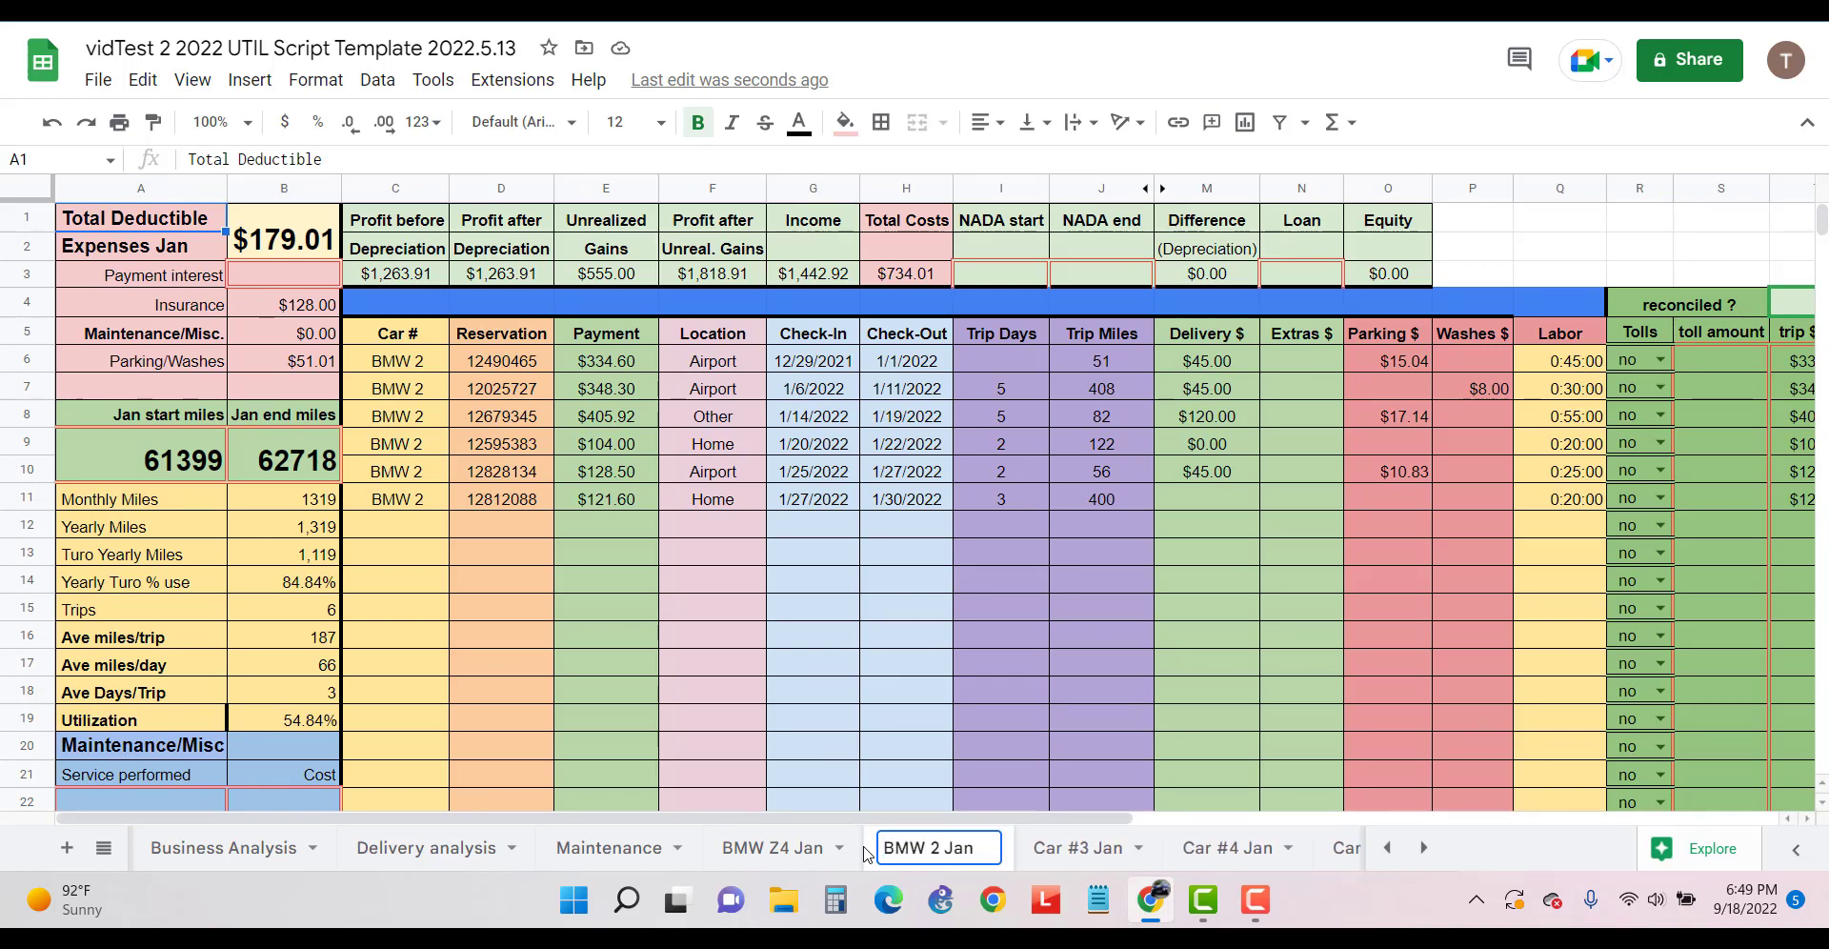
pyautogui.moveTo(938, 855); pyautogui.dragTo(889, 860)
# Rename the Car #2 Feb sheet as "BMW 2 Feb"
pyautogui.click(1425, 848)
pyautogui.click(1424, 848)
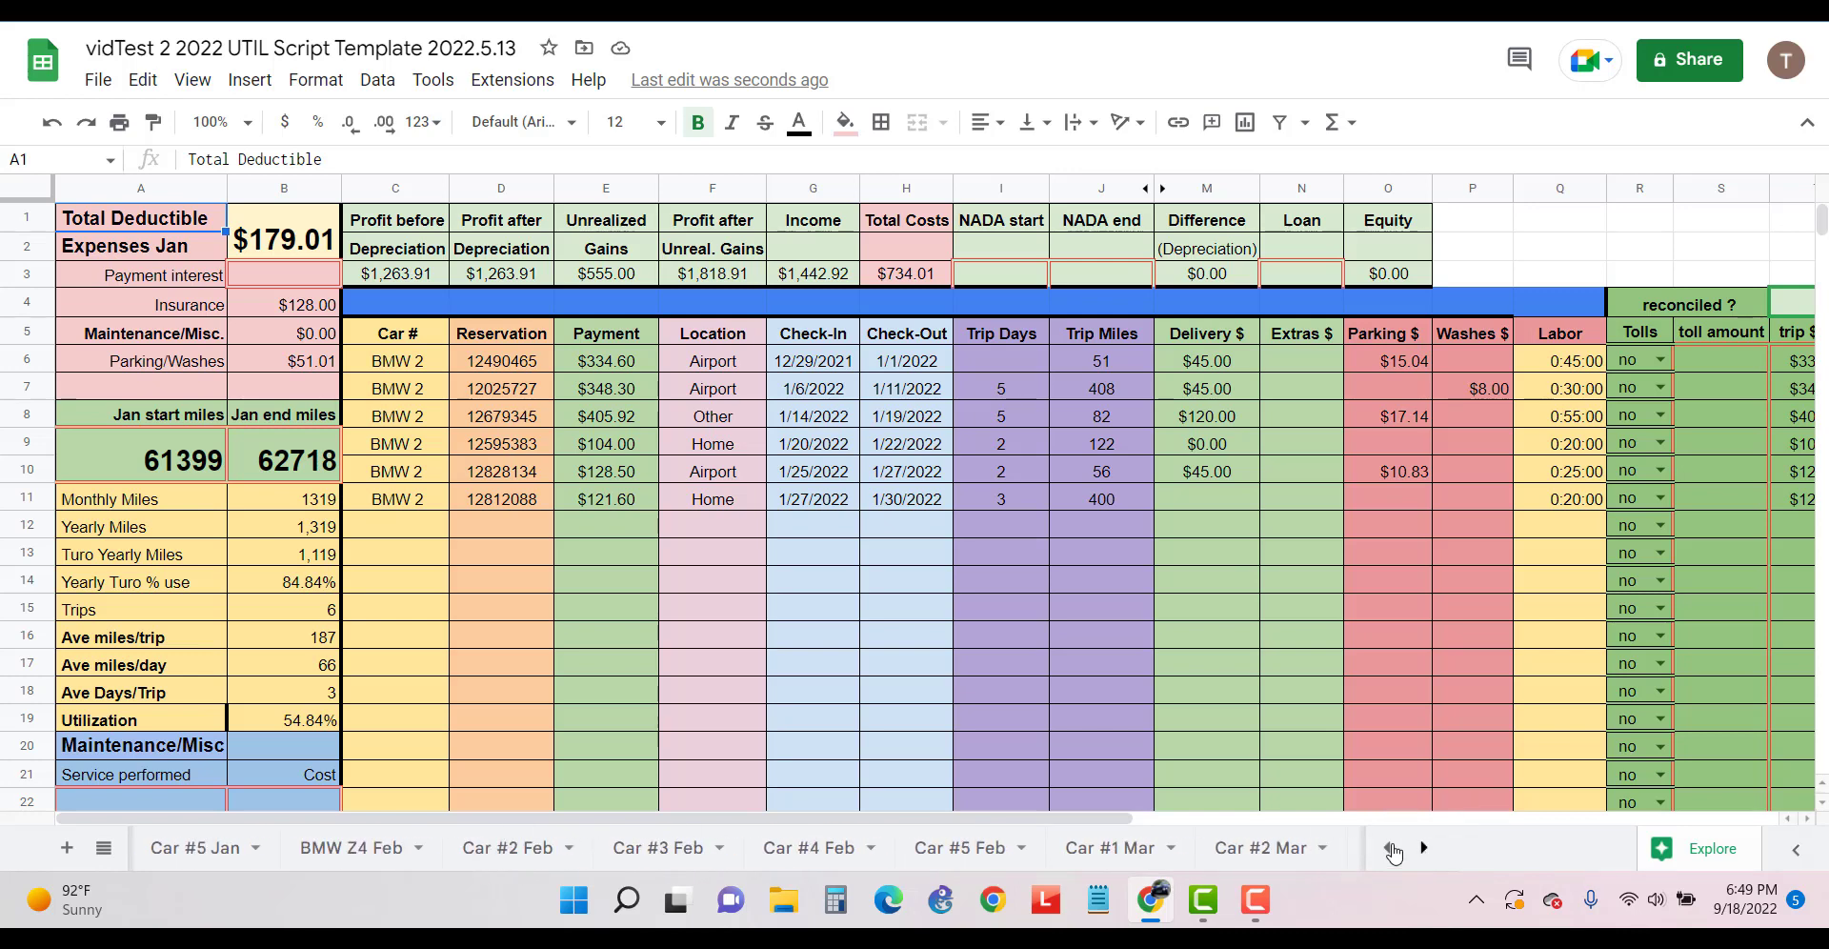
pyautogui.click(483, 856)
pyautogui.doubleClick(505, 848)
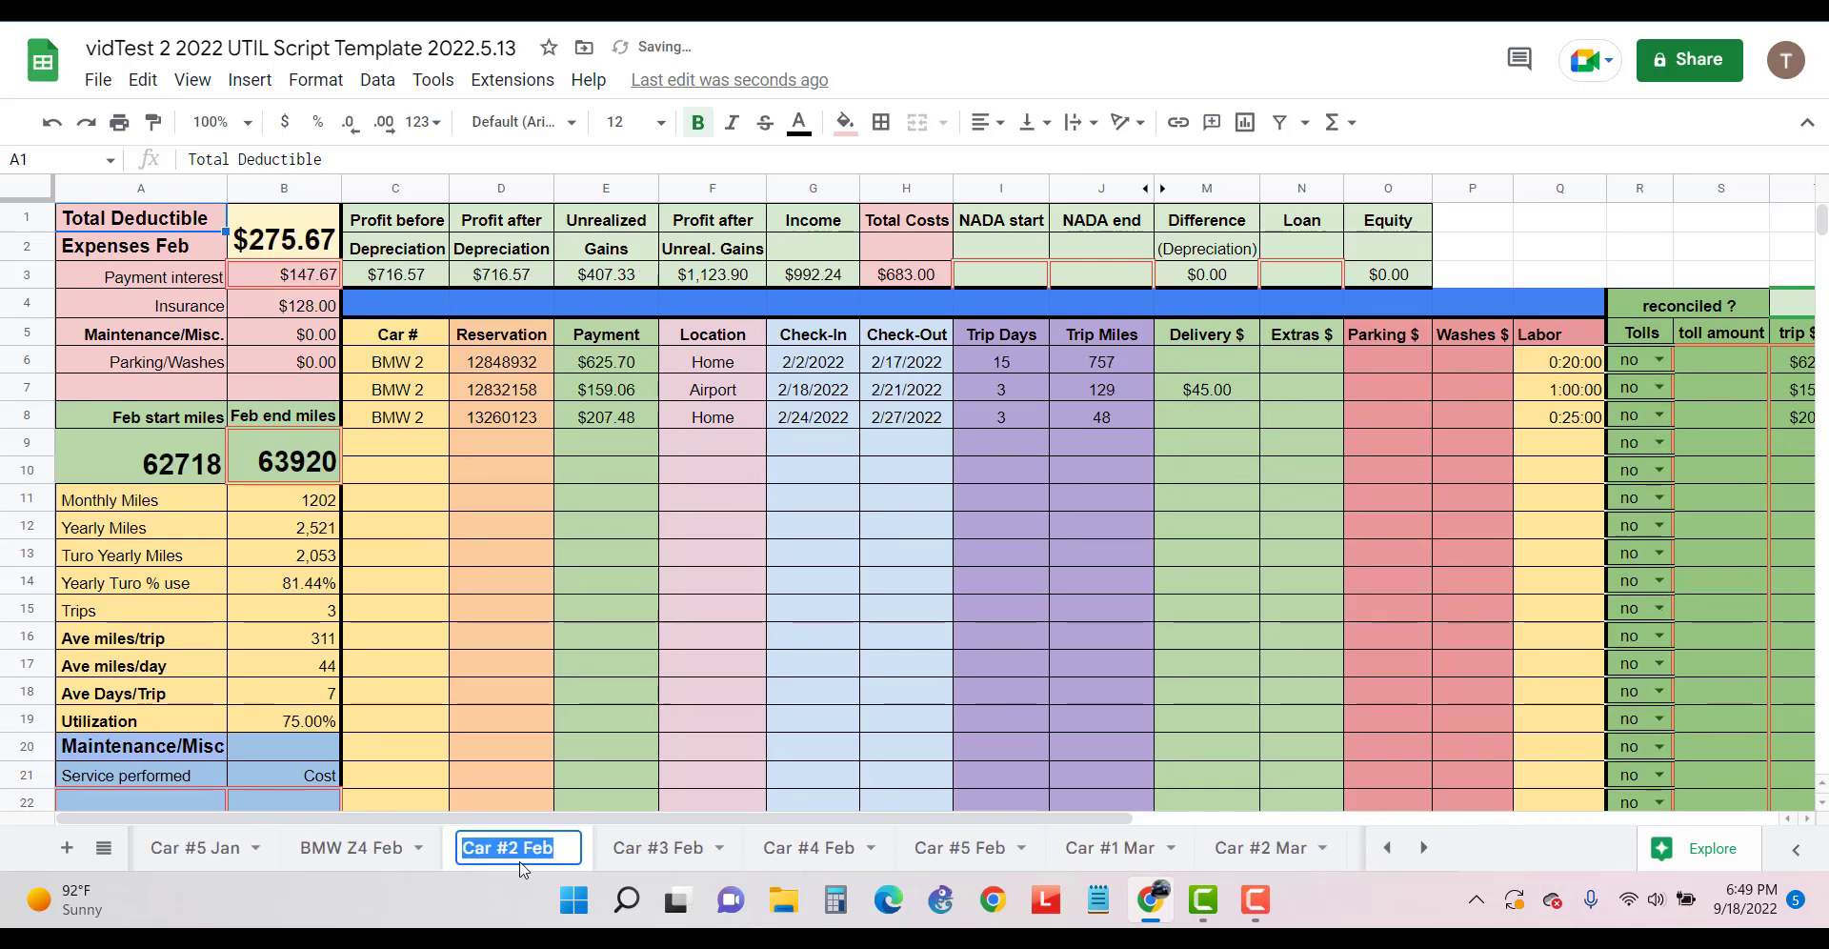
pyautogui.click(519, 861)
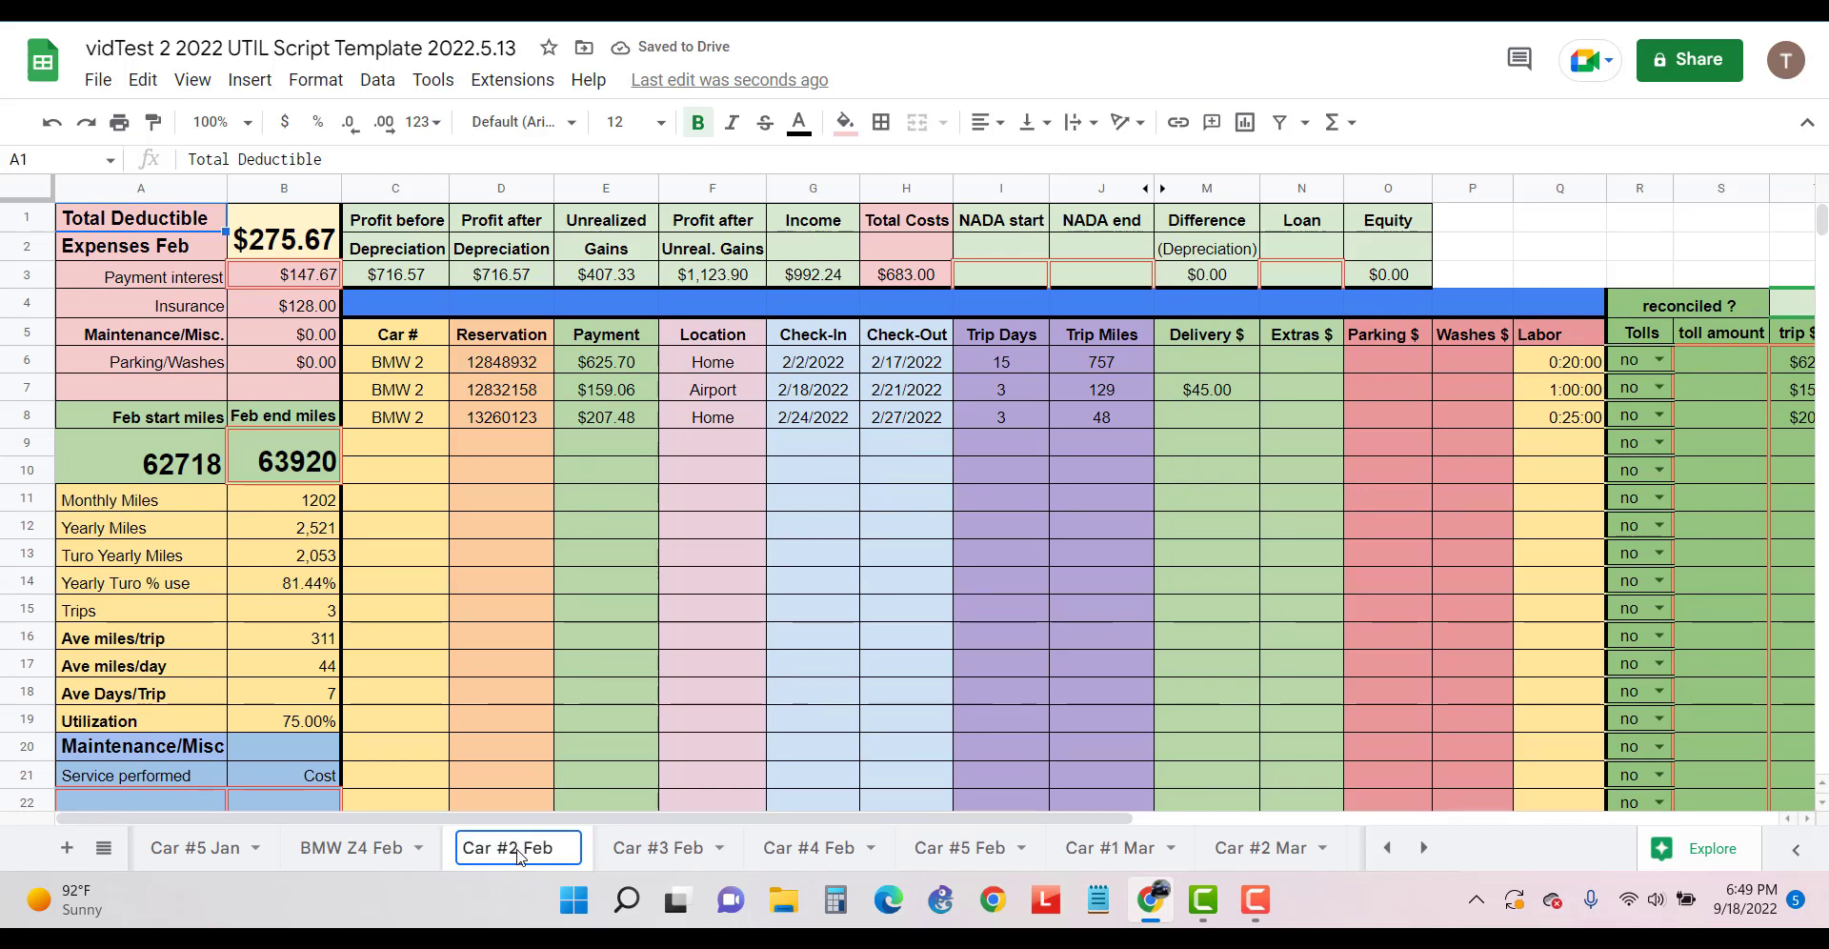
pyautogui.moveTo(519, 853); pyautogui.dragTo(459, 854)
pyautogui.write('BMW 2')
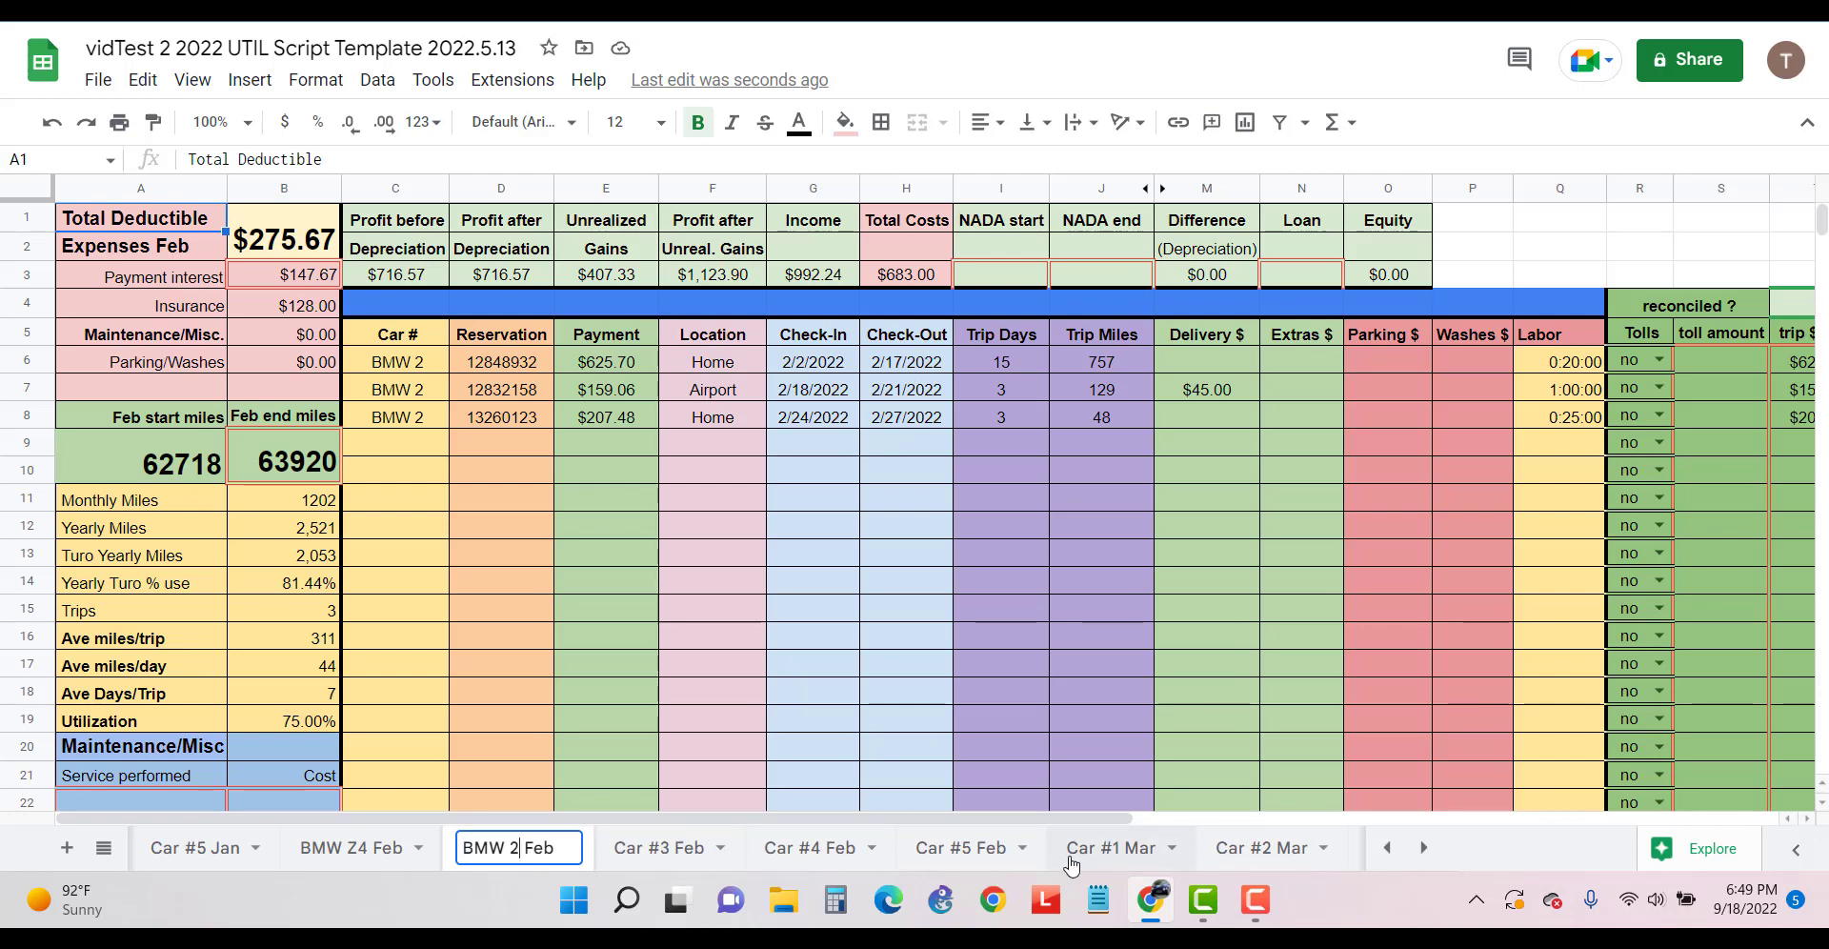
# Rename the Car #2 Mar sheet as "BMW 2 Mar"
pyautogui.doubleClick(1251, 856)
pyautogui.click(1282, 855)
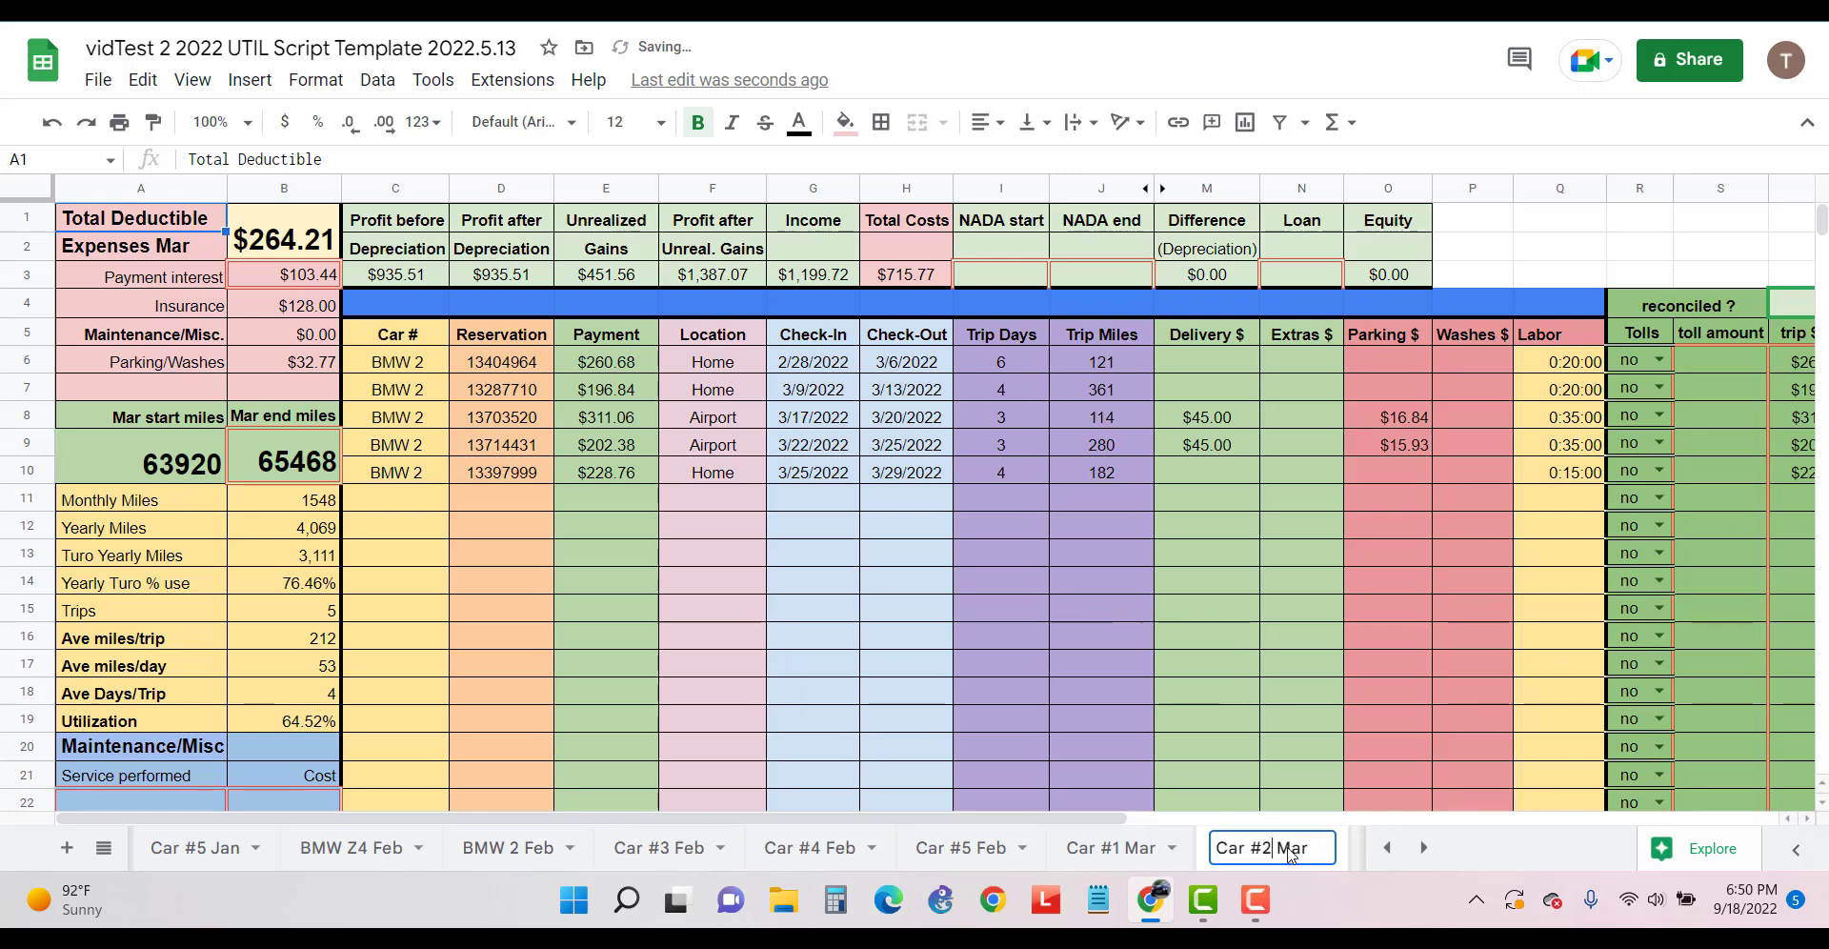
pyautogui.press('BackSpace')
pyautogui.press('BackSpace')
pyautogui.press('BackSpace')
pyautogui.press('BackSpace')
pyautogui.press('BackSpace')
pyautogui.press('BackSpace')
pyautogui.press('BackSpace')
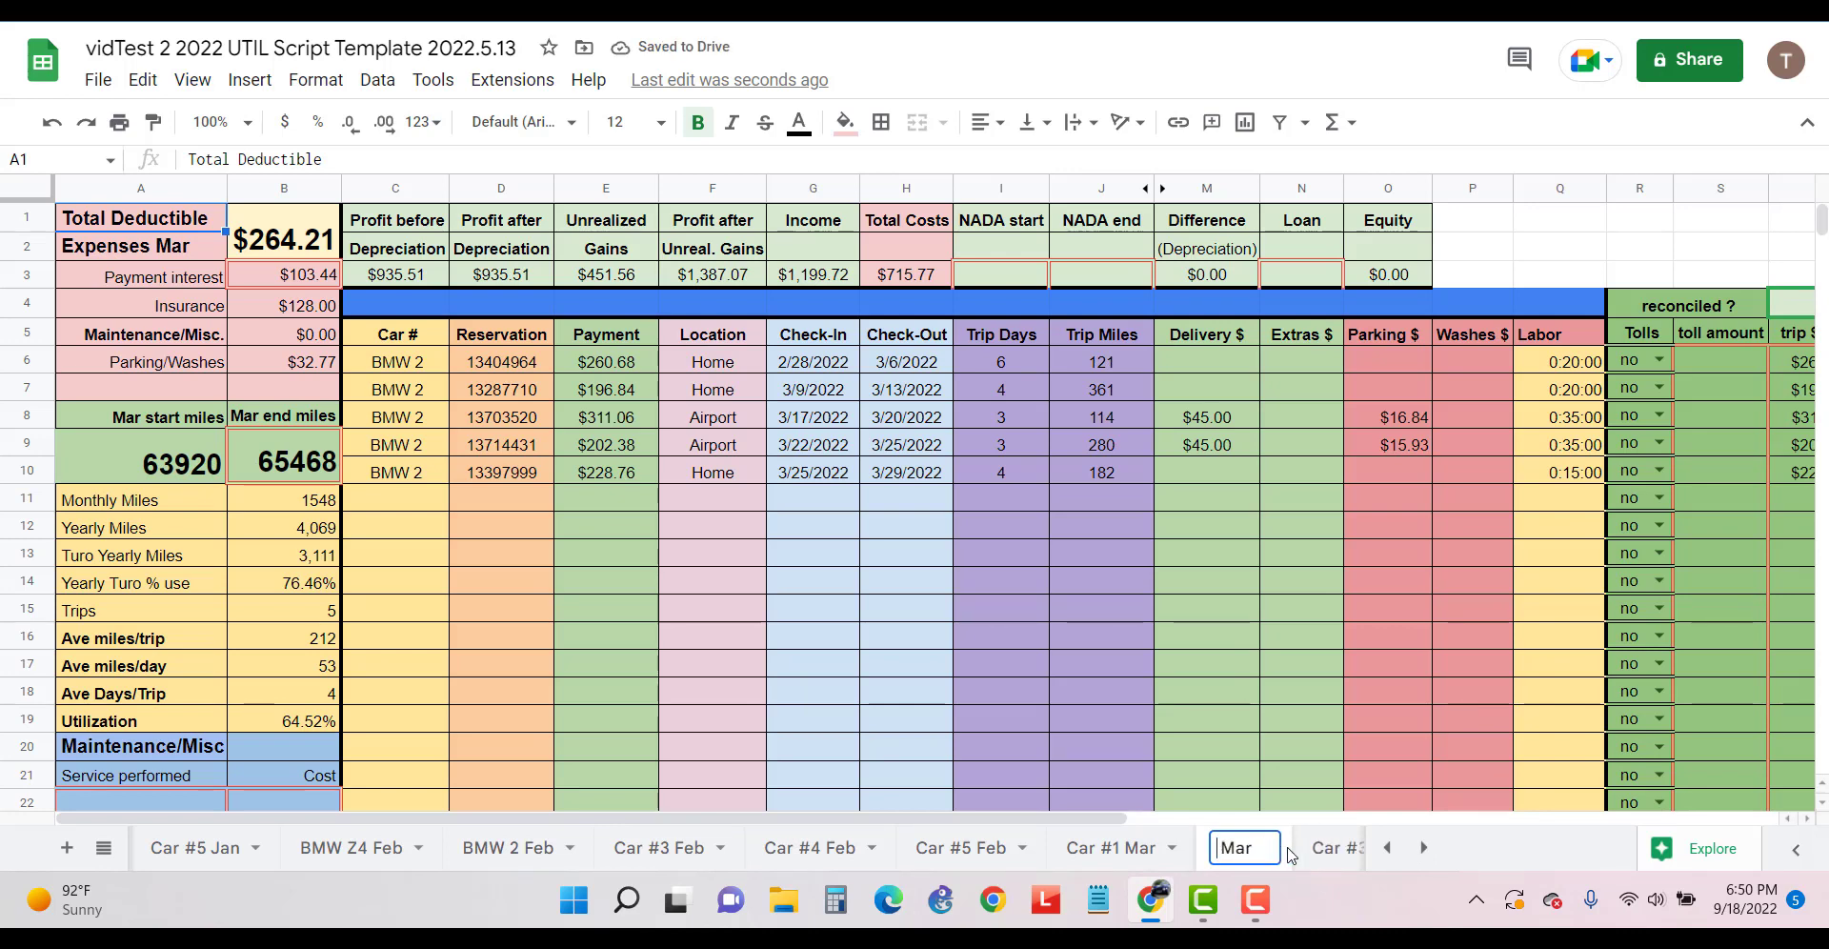
pyautogui.moveTo(1271, 919)
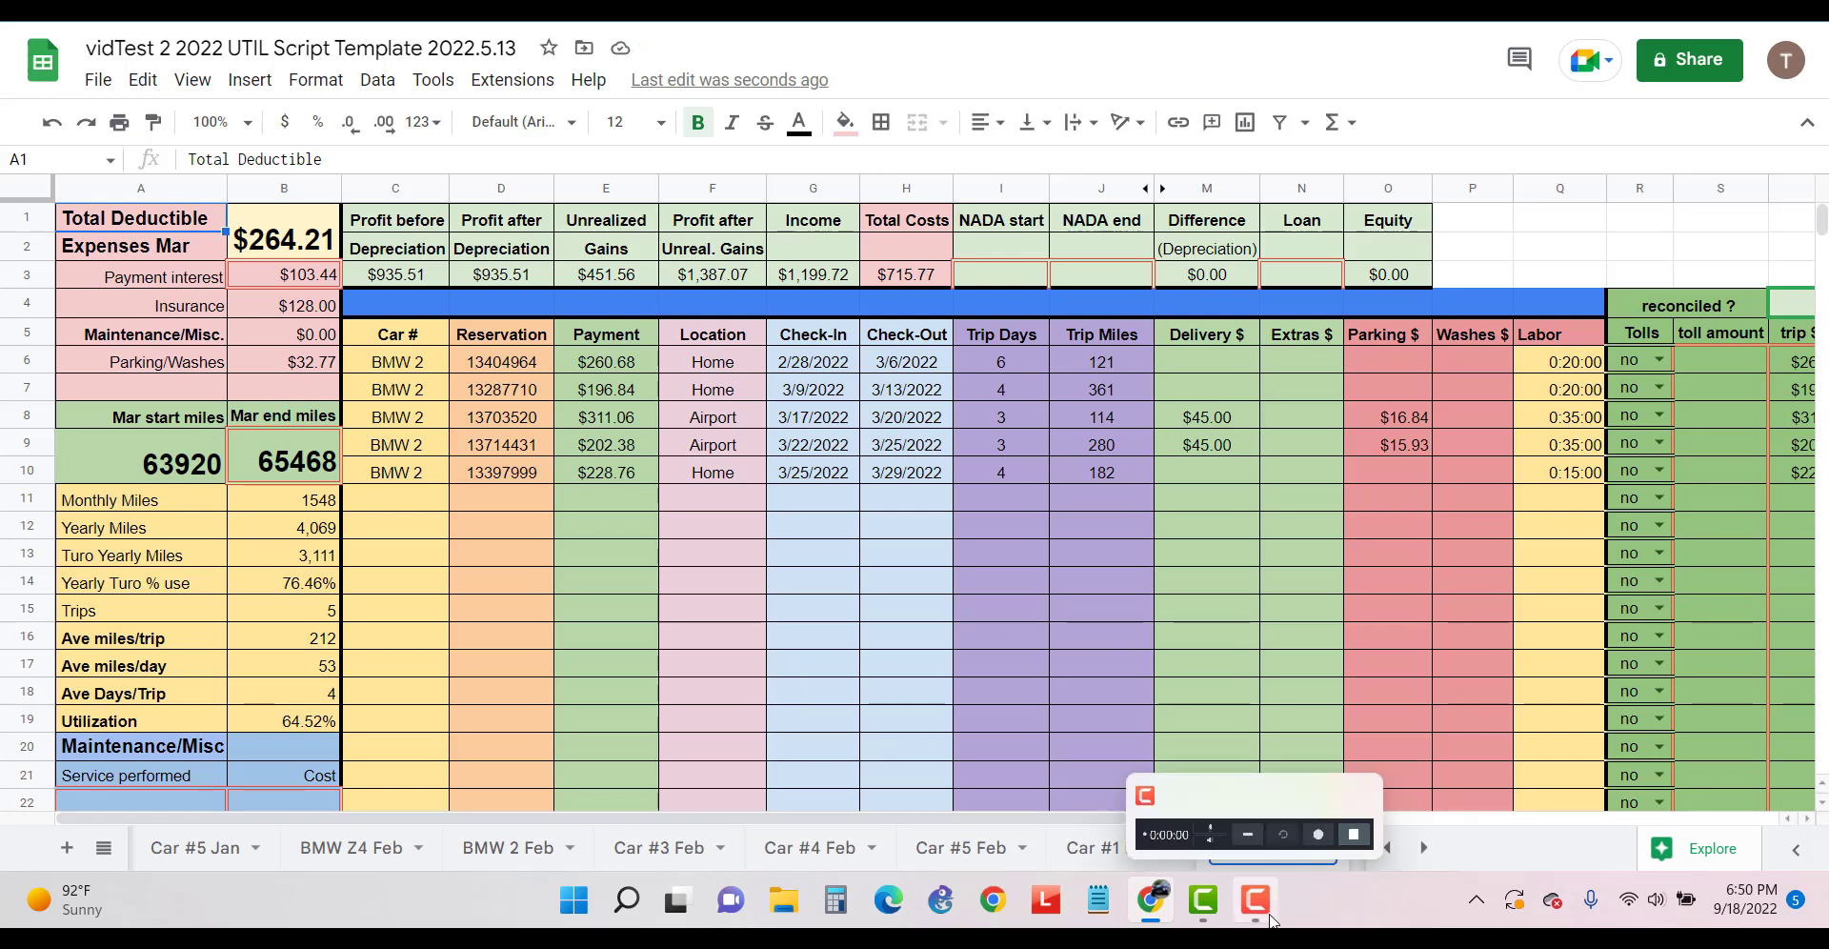
pyautogui.write('BMW 2 Mar')
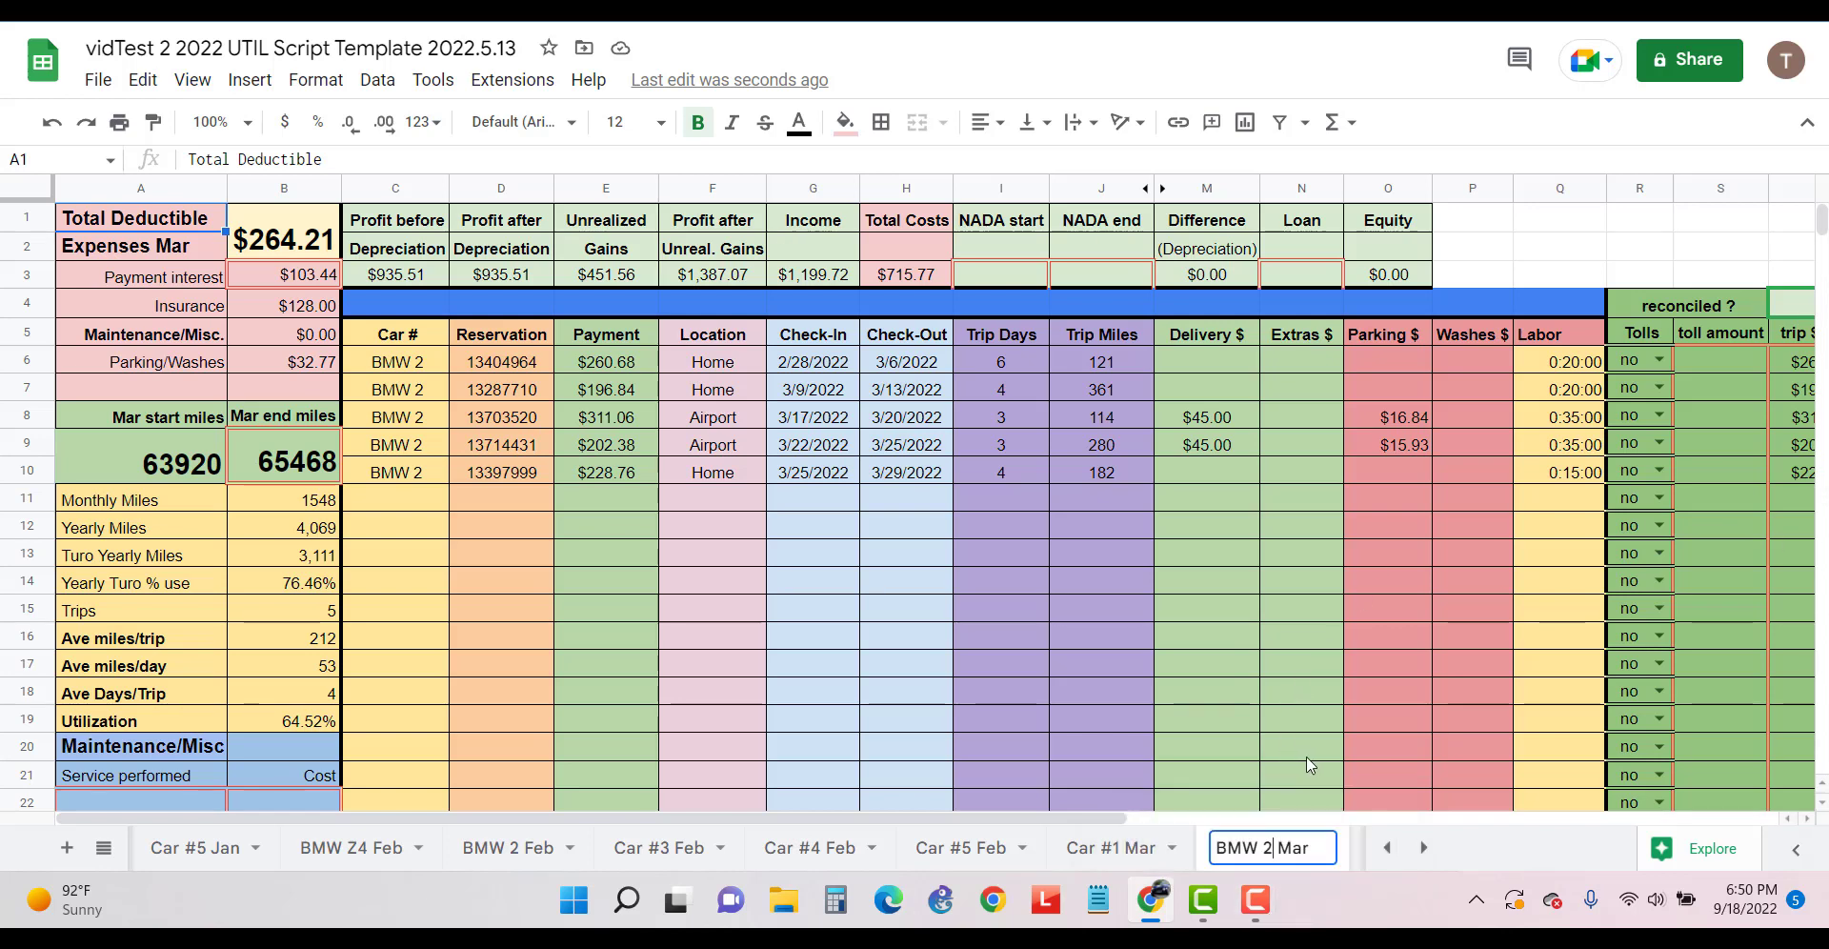
# Rename the Car #2 Apr sheet as "BMW 2 Apr"
pyautogui.click(1423, 847)
pyautogui.click(1423, 847)
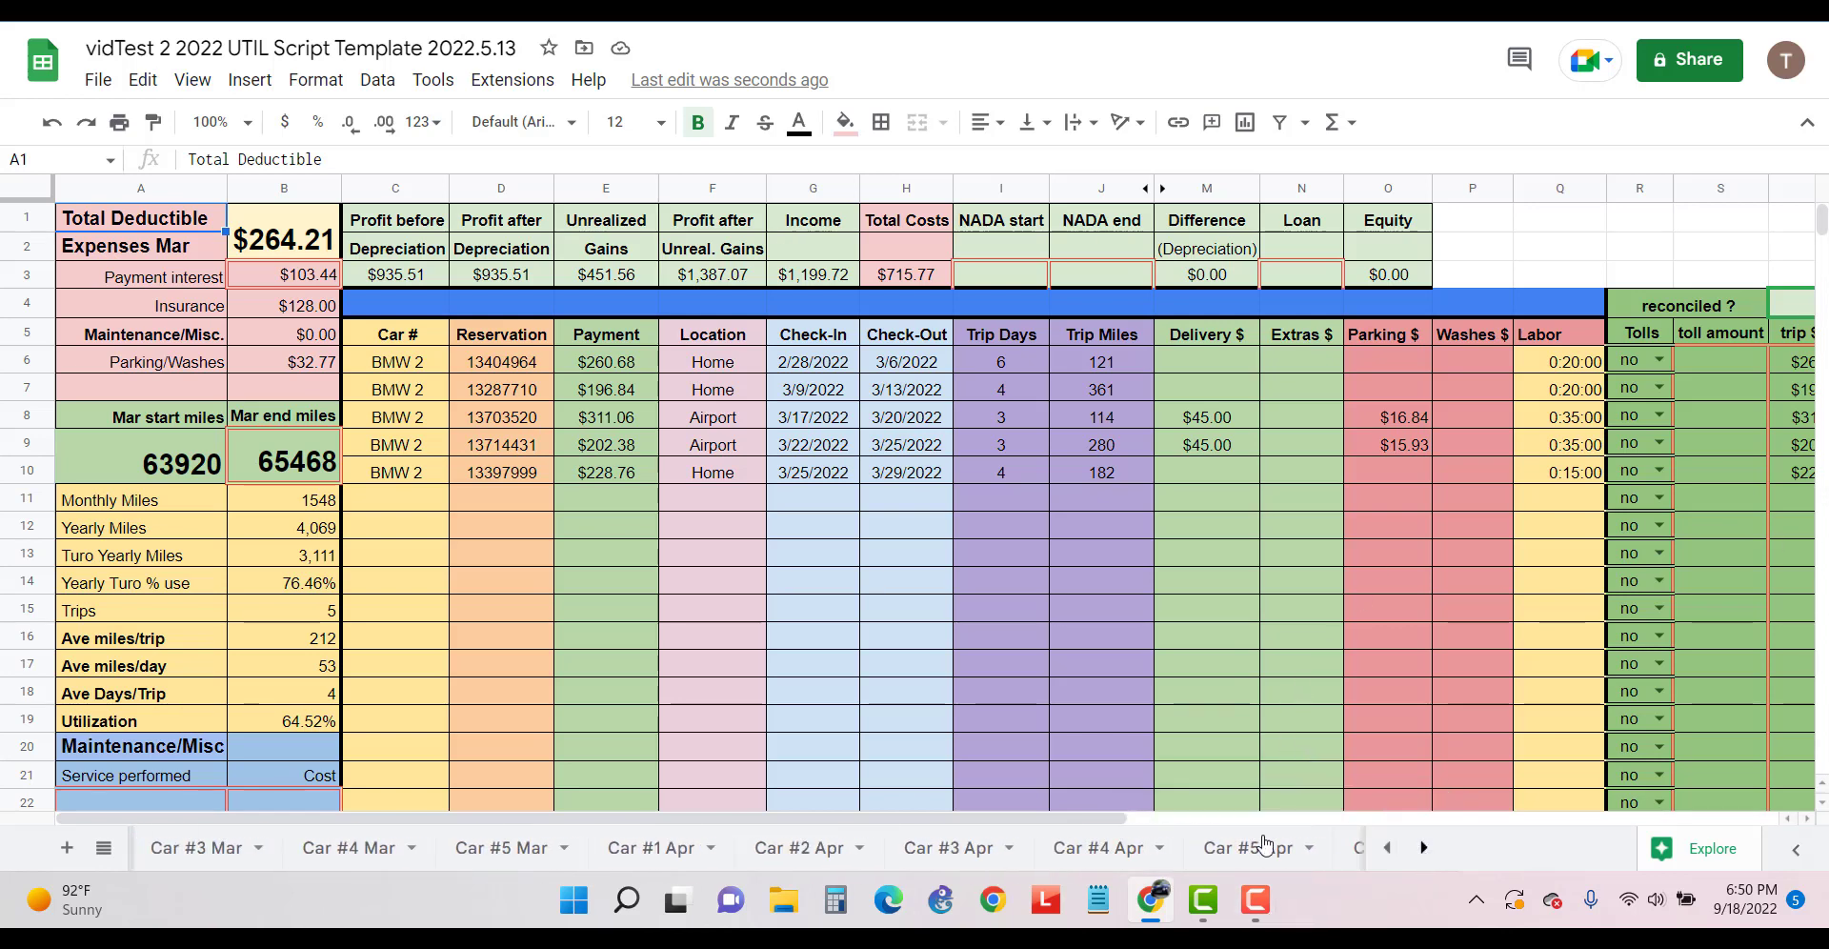
pyautogui.doubleClick(767, 857)
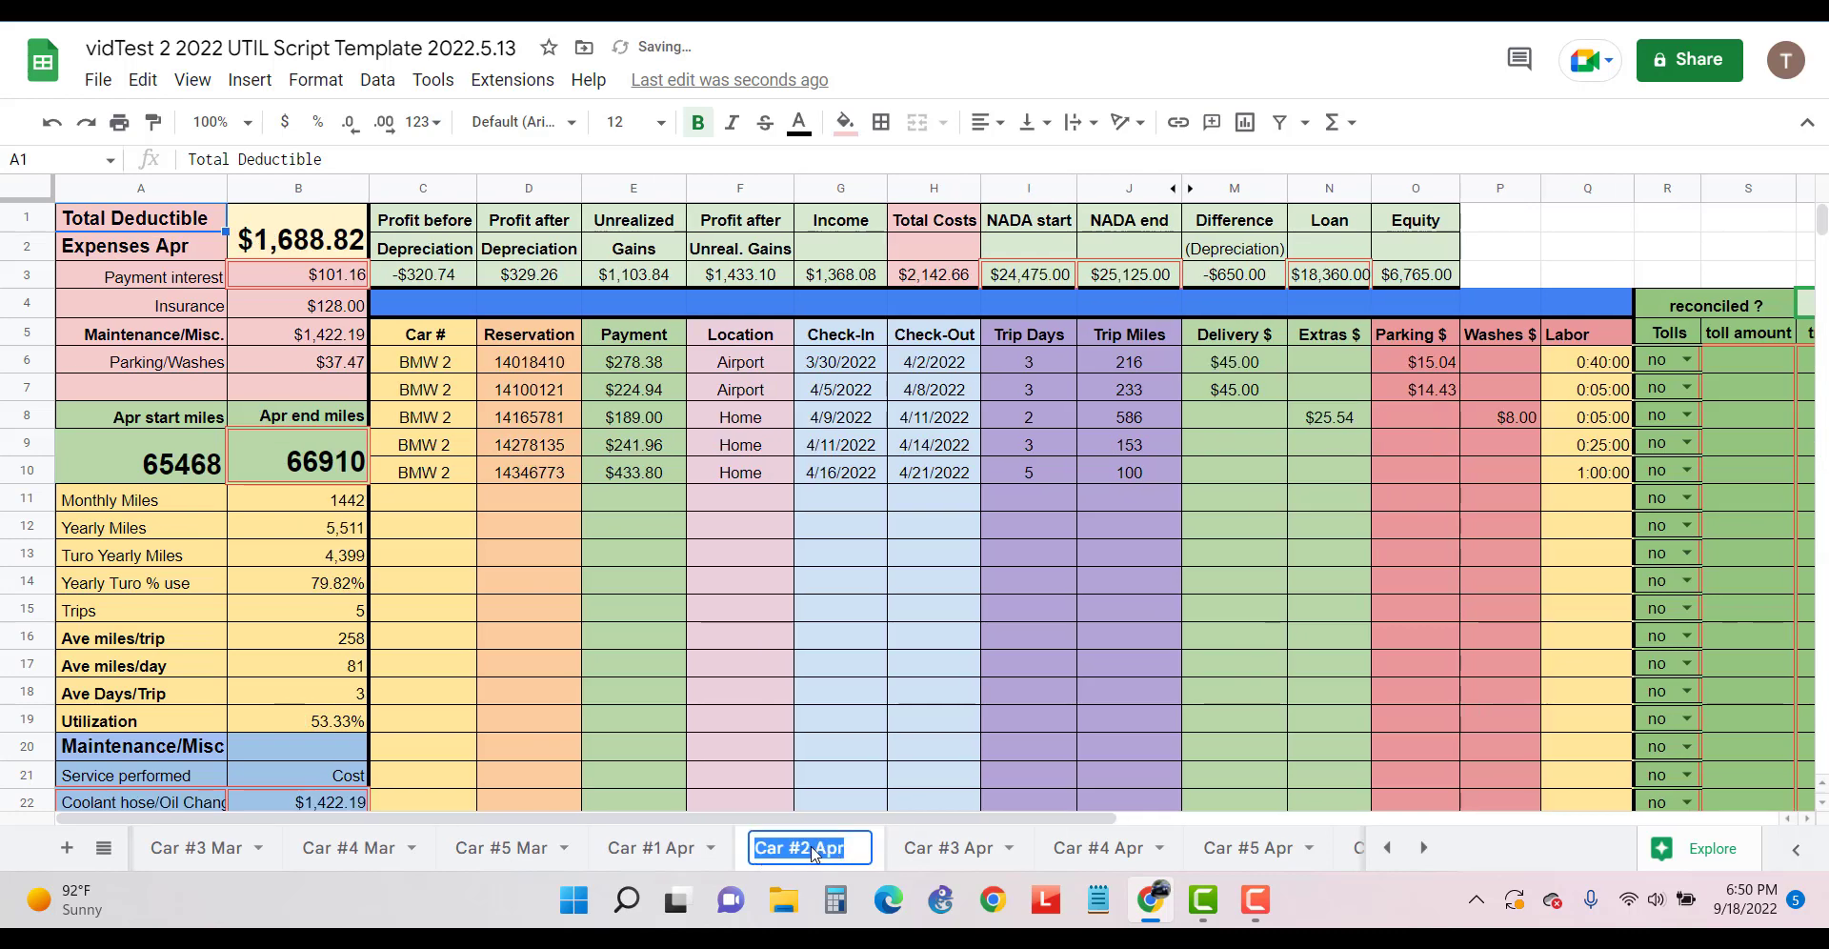
pyautogui.click(809, 851)
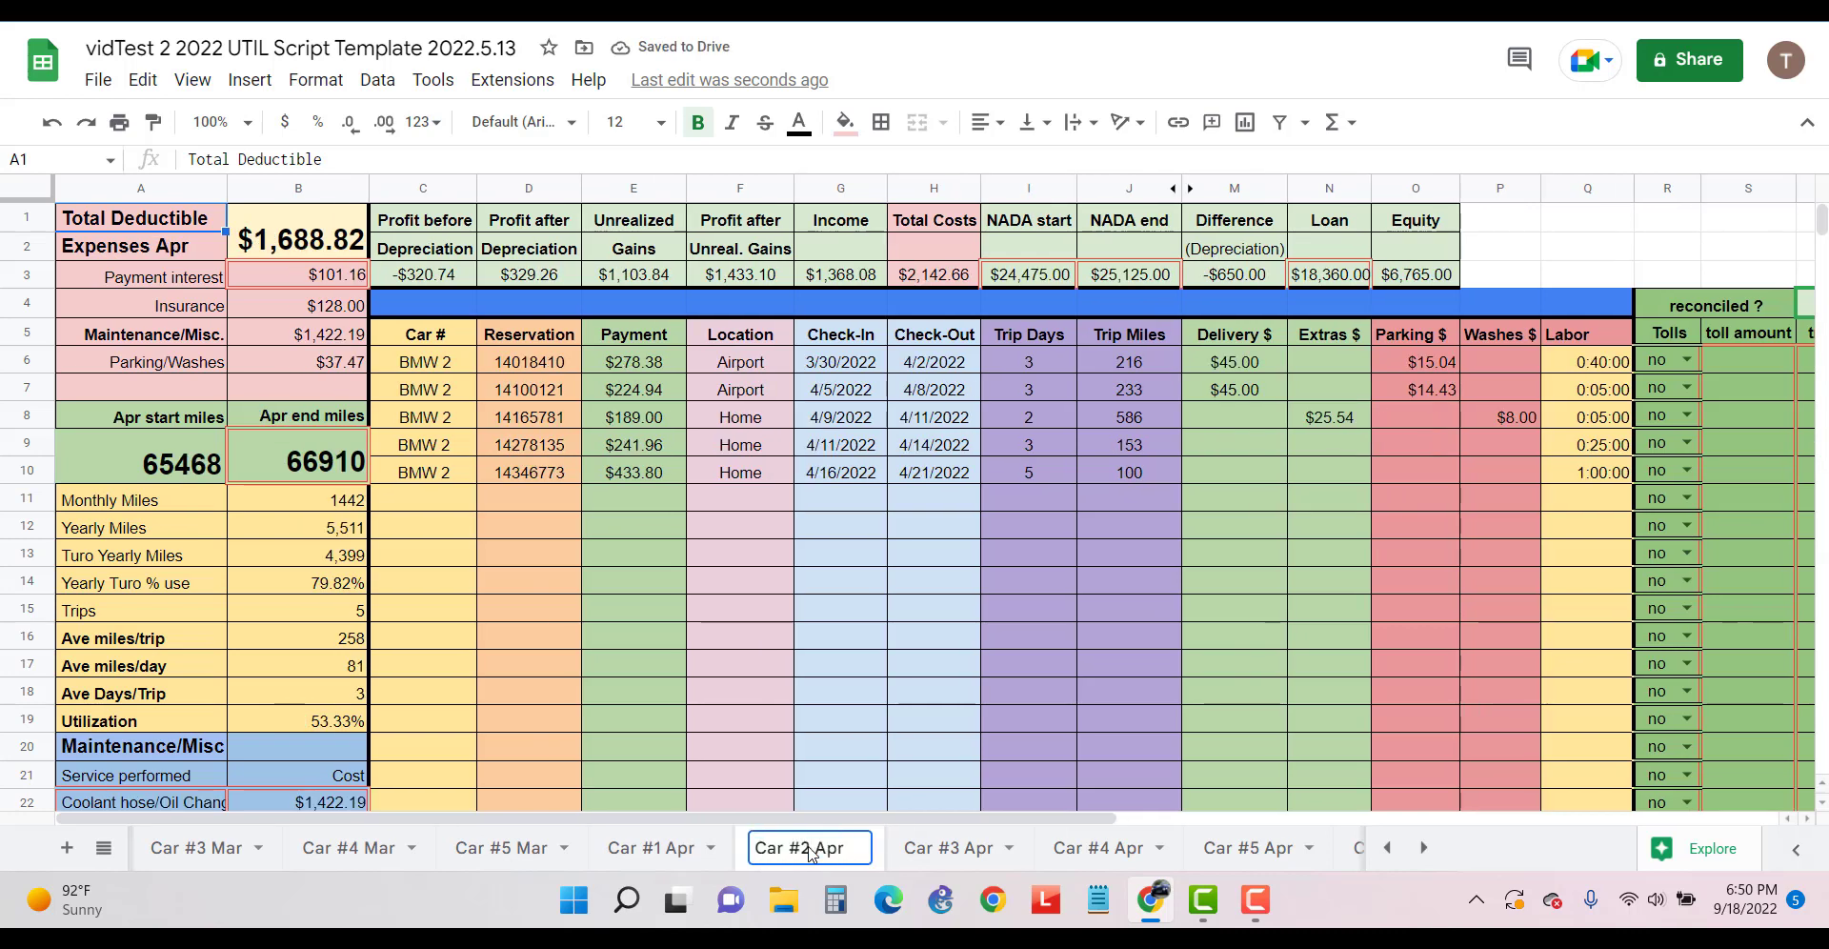
pyautogui.moveTo(809, 850); pyautogui.dragTo(755, 855)
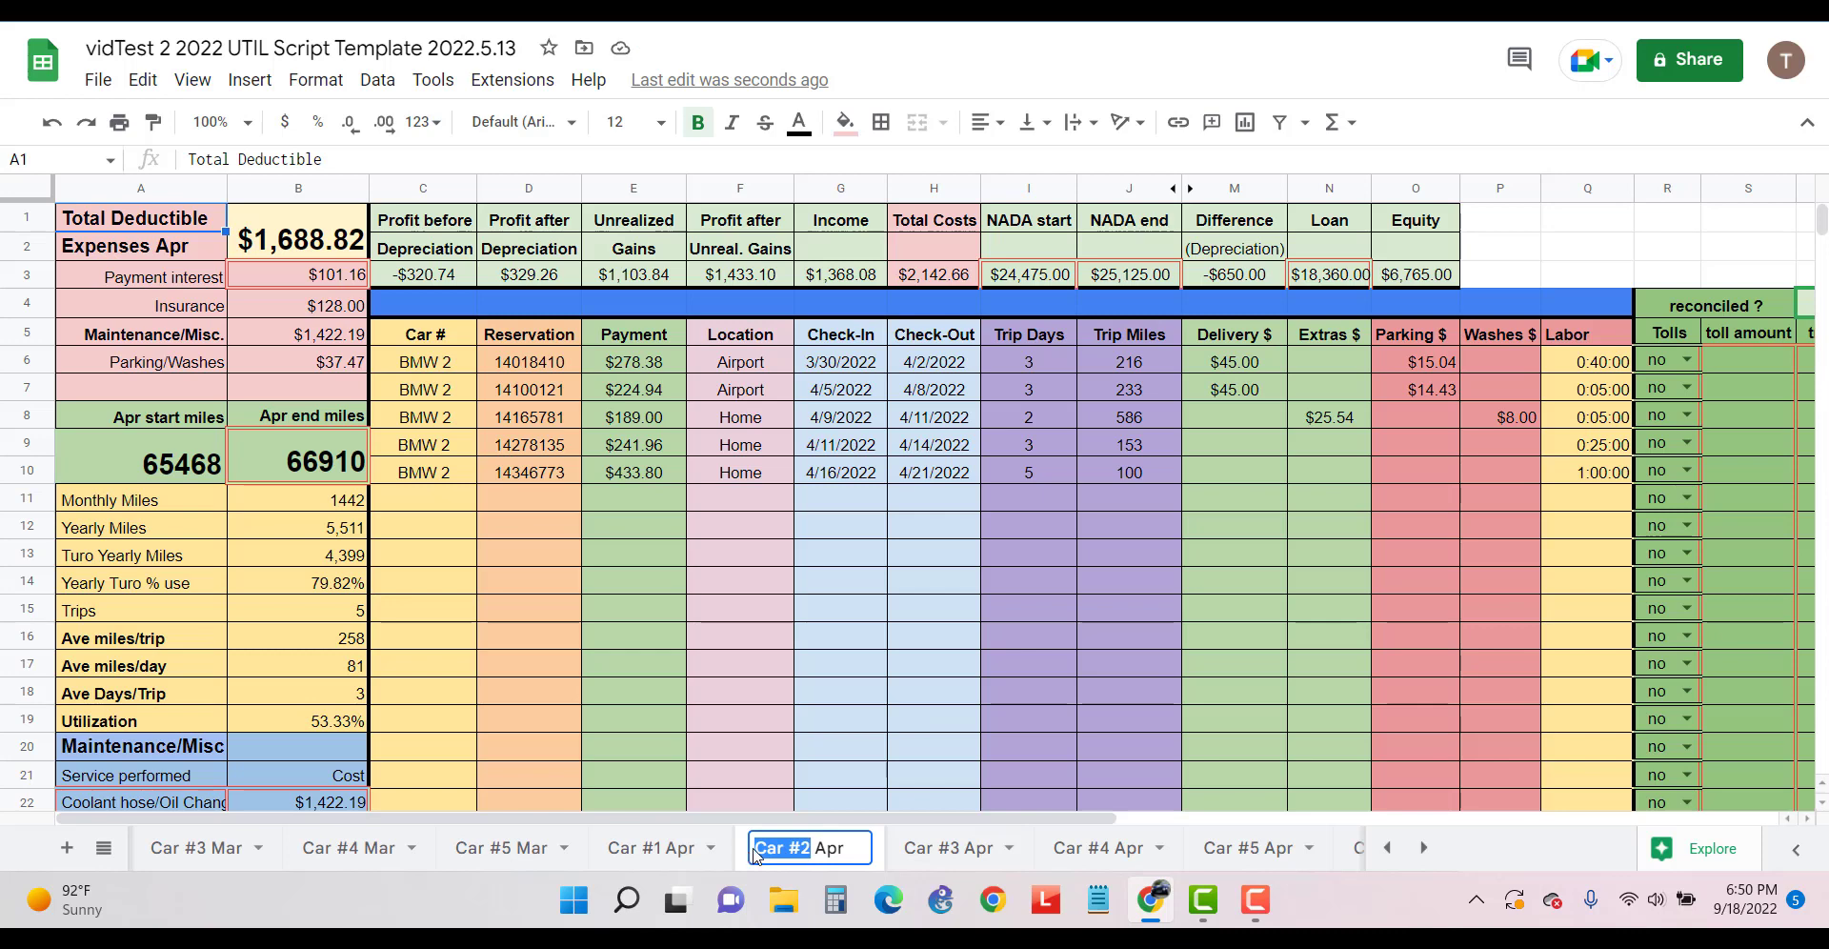
pyautogui.write('BMW 2')
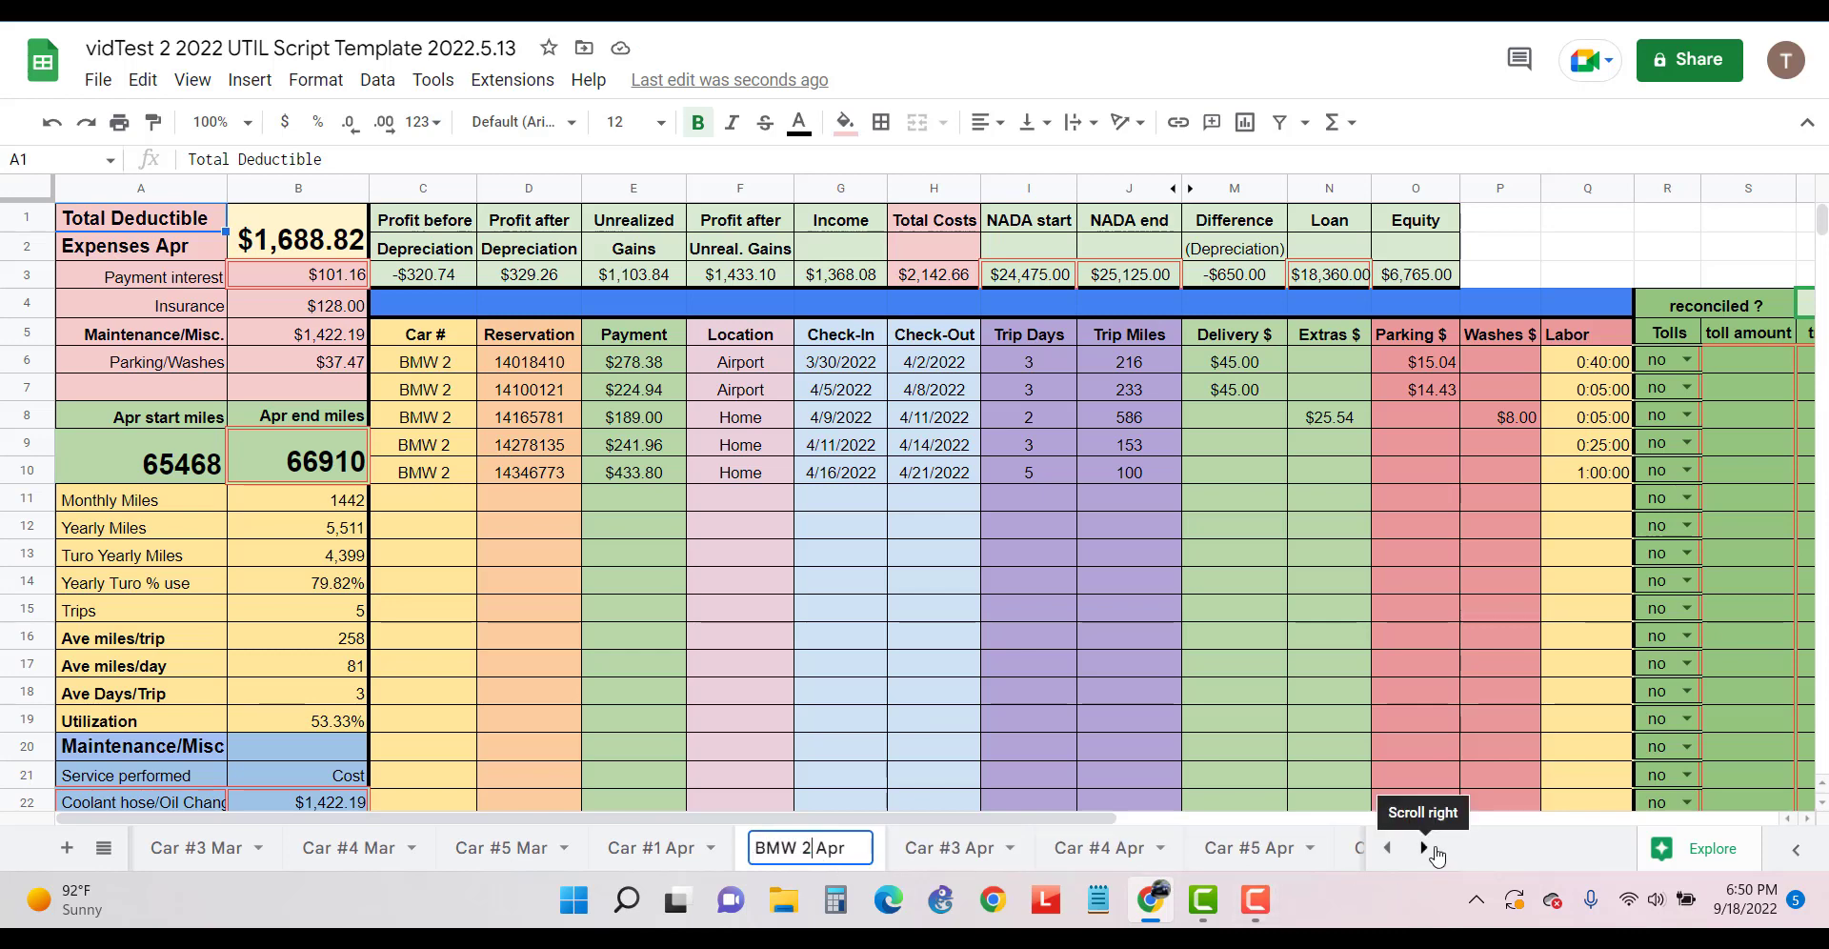
pyautogui.click(1368, 700)
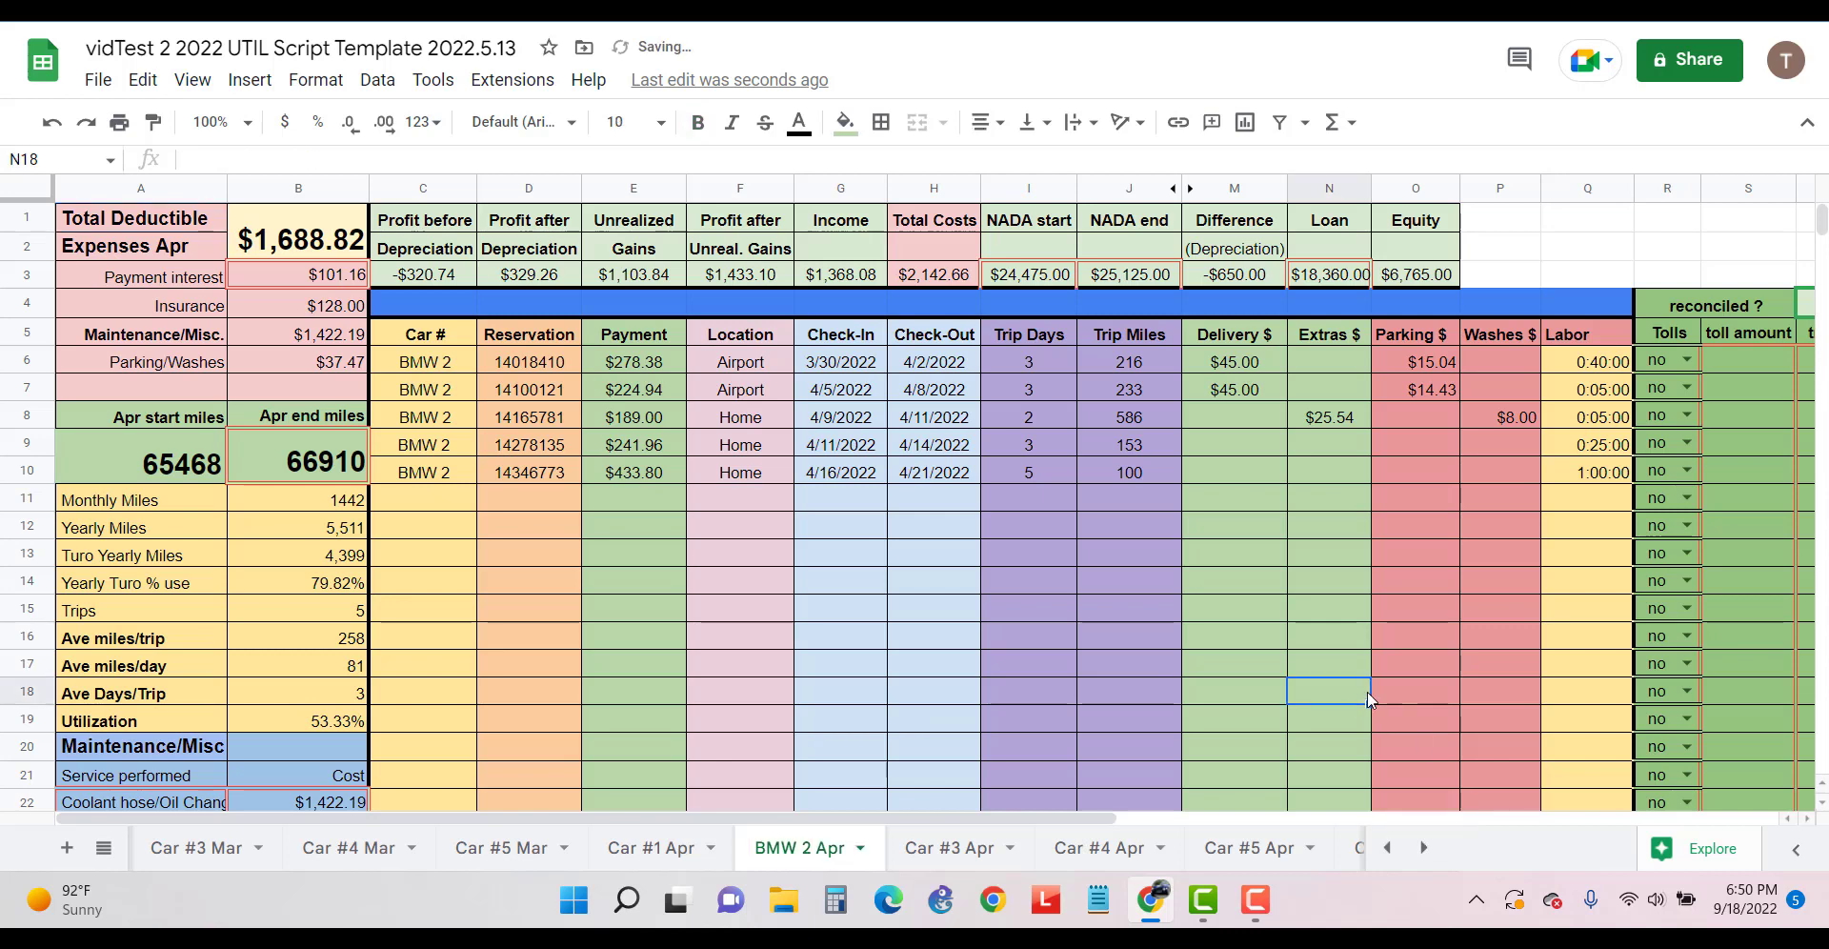
# Return to the Dashboard sheet to check the car names and figures under Sales by Car
pyautogui.click(1388, 847)
pyautogui.click(1388, 847)
pyautogui.click(1388, 847)
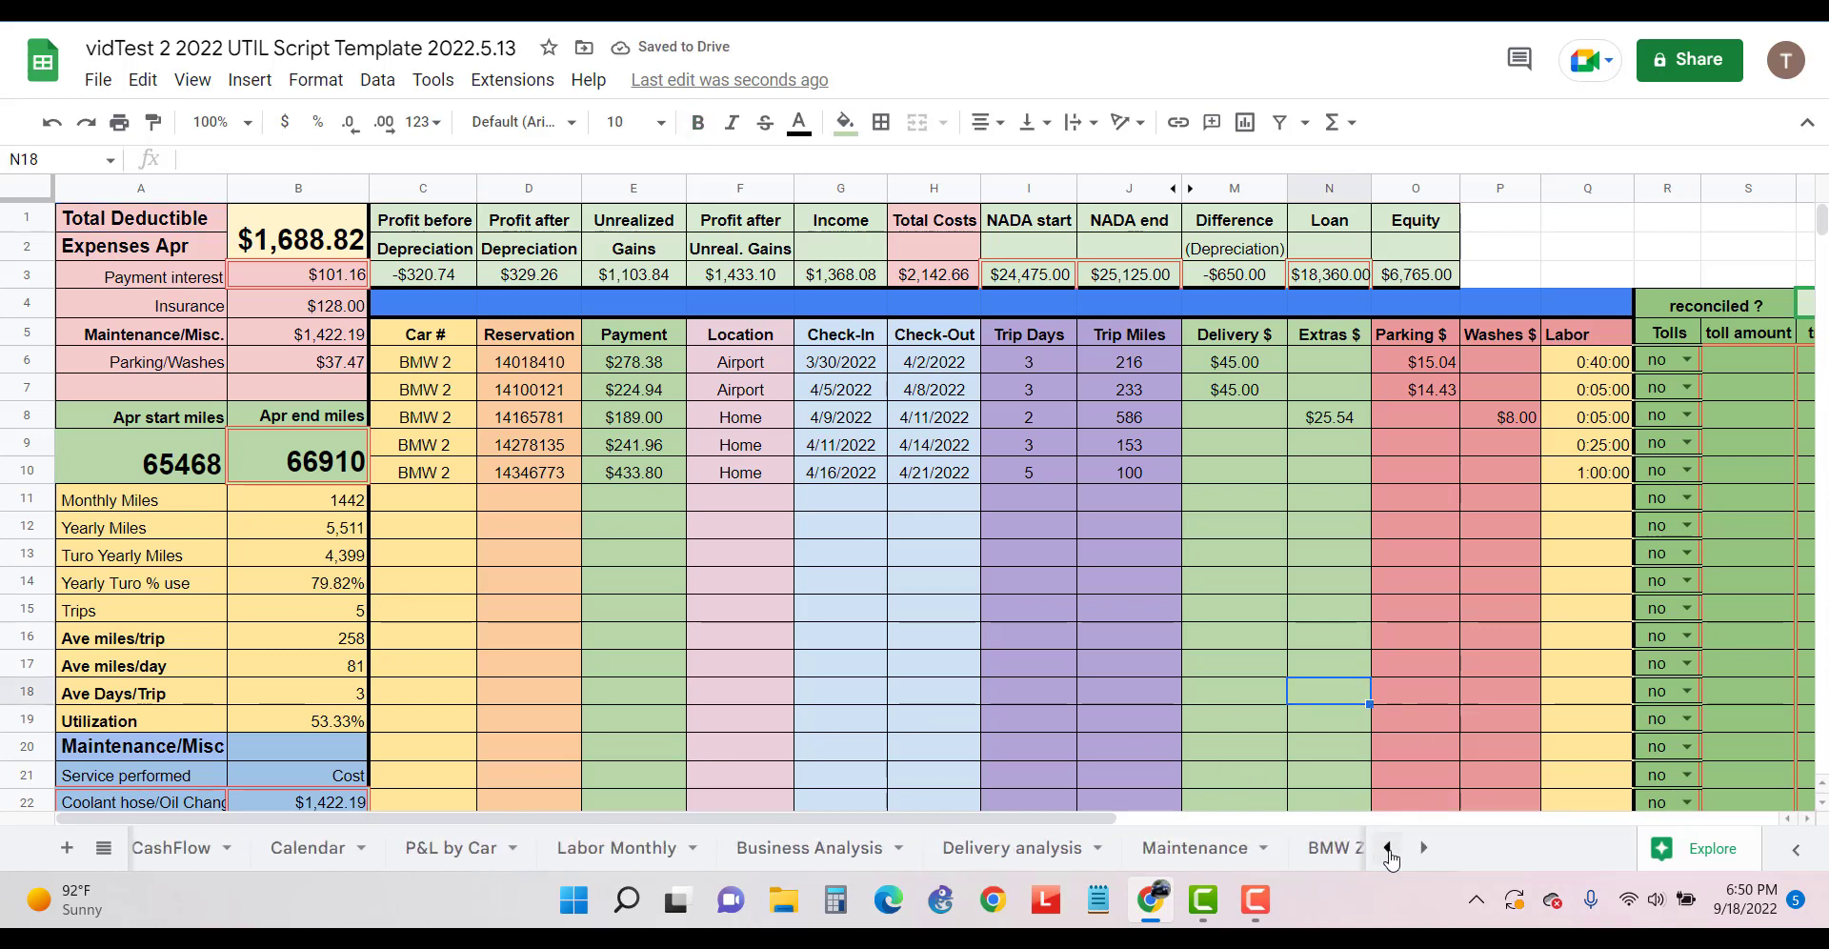
pyautogui.click(1388, 847)
pyautogui.click(345, 847)
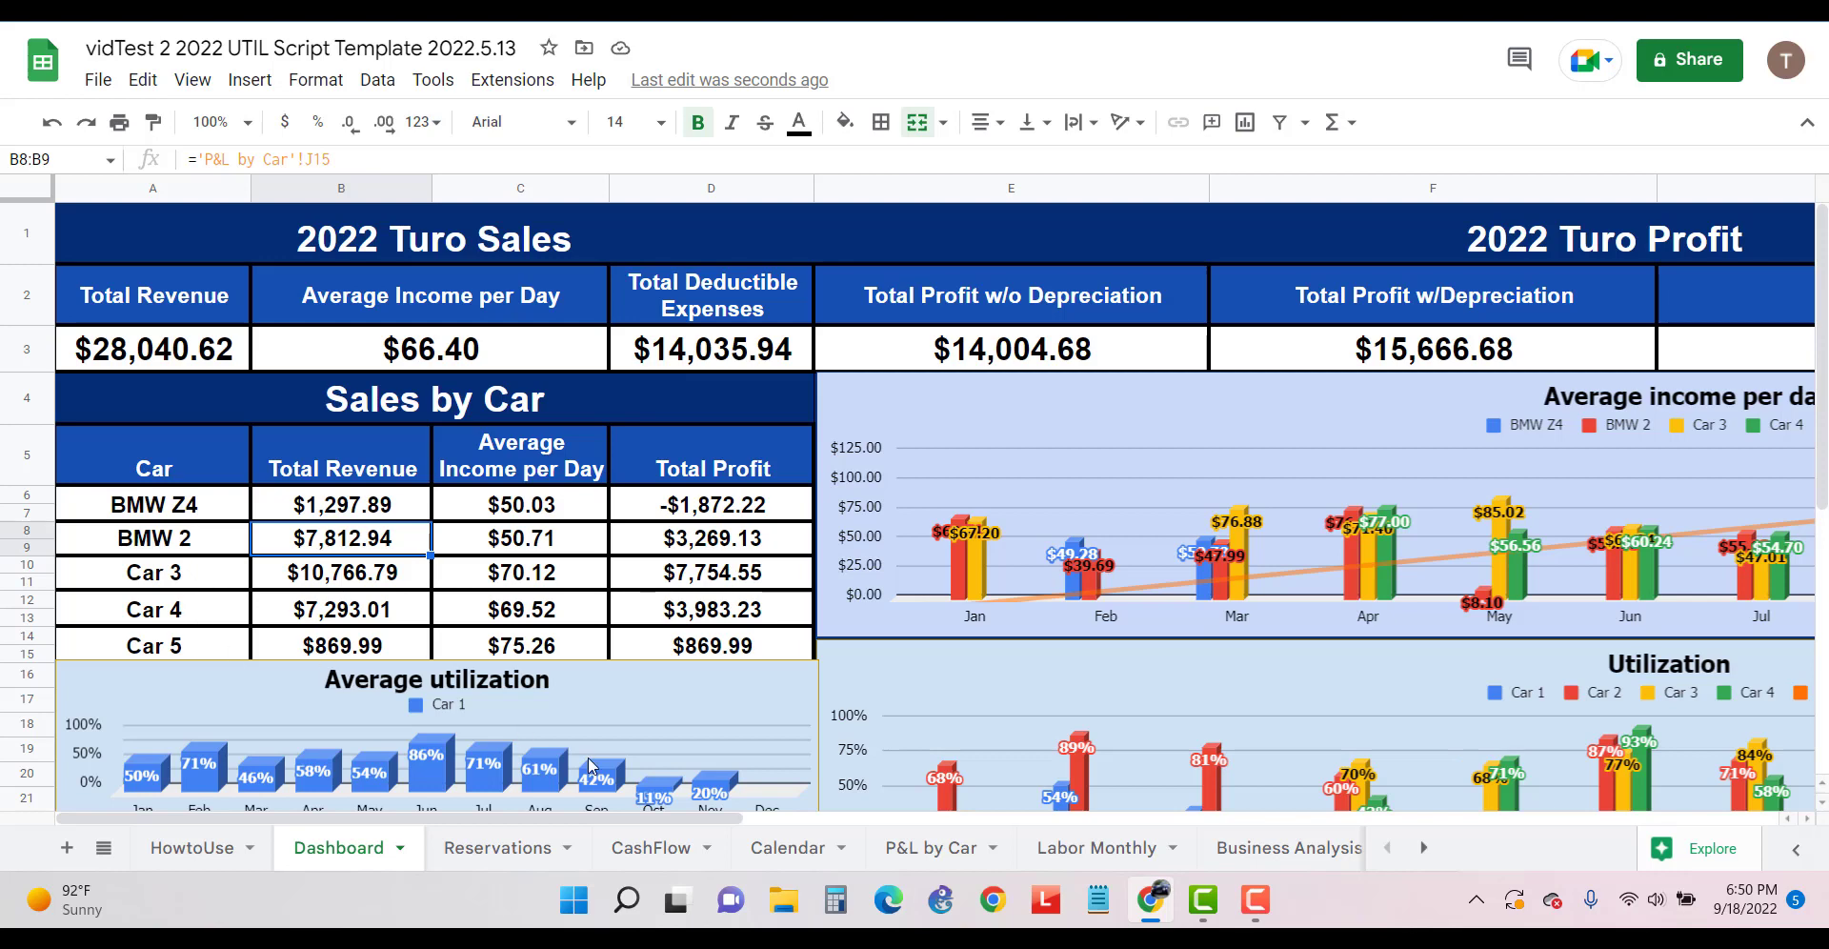
# Look through the names of the monthly car sheets up to December for remaining placeholder car names
pyautogui.click(1424, 848)
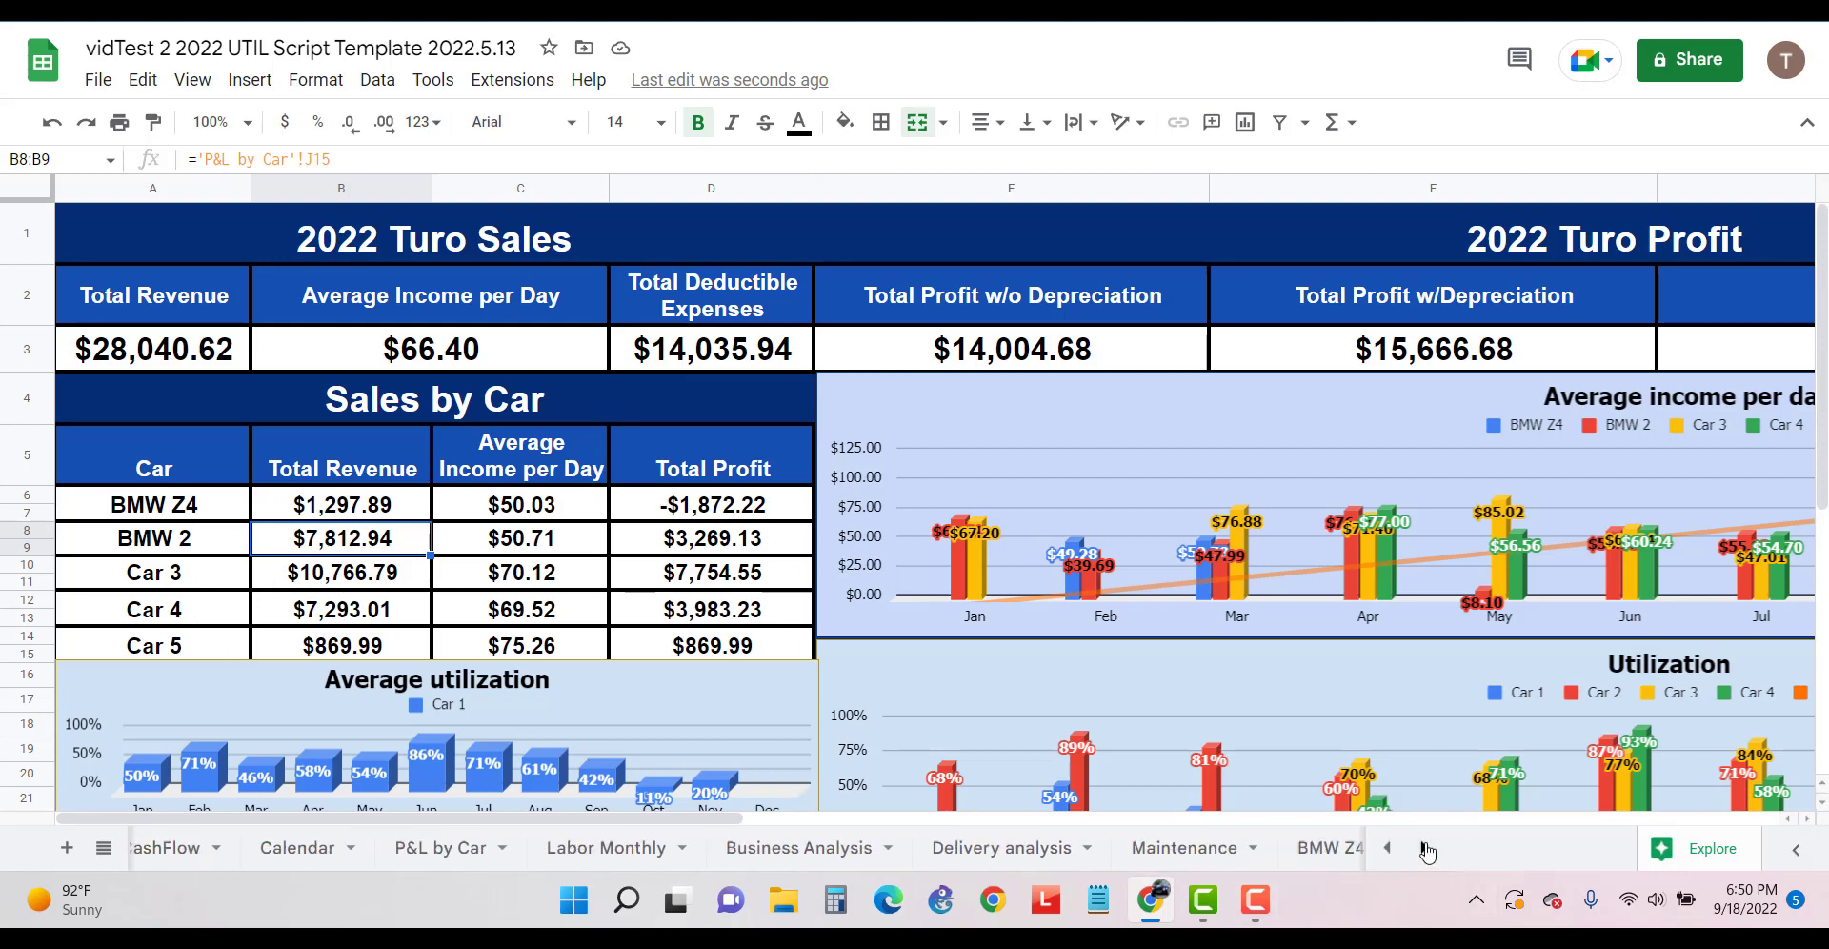
pyautogui.click(1424, 848)
pyautogui.click(1424, 848)
pyautogui.click(1426, 849)
pyautogui.click(1426, 849)
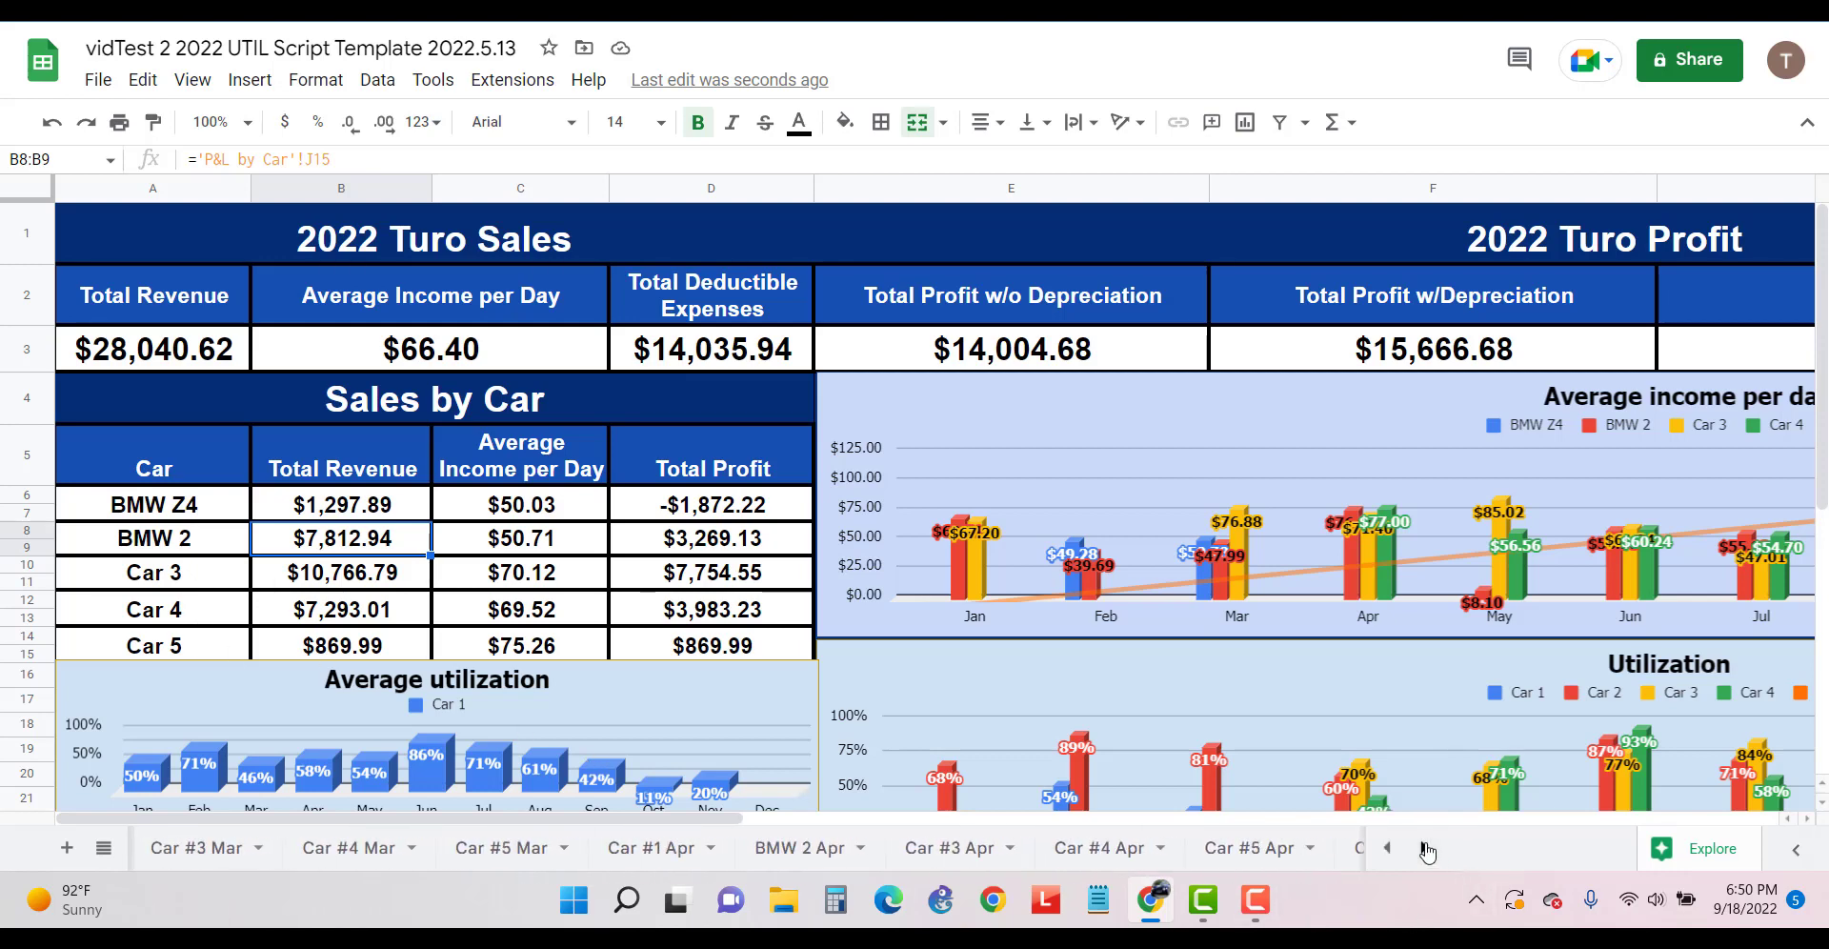
pyautogui.click(1426, 849)
pyautogui.click(1426, 849)
pyautogui.click(1426, 849)
pyautogui.click(1425, 848)
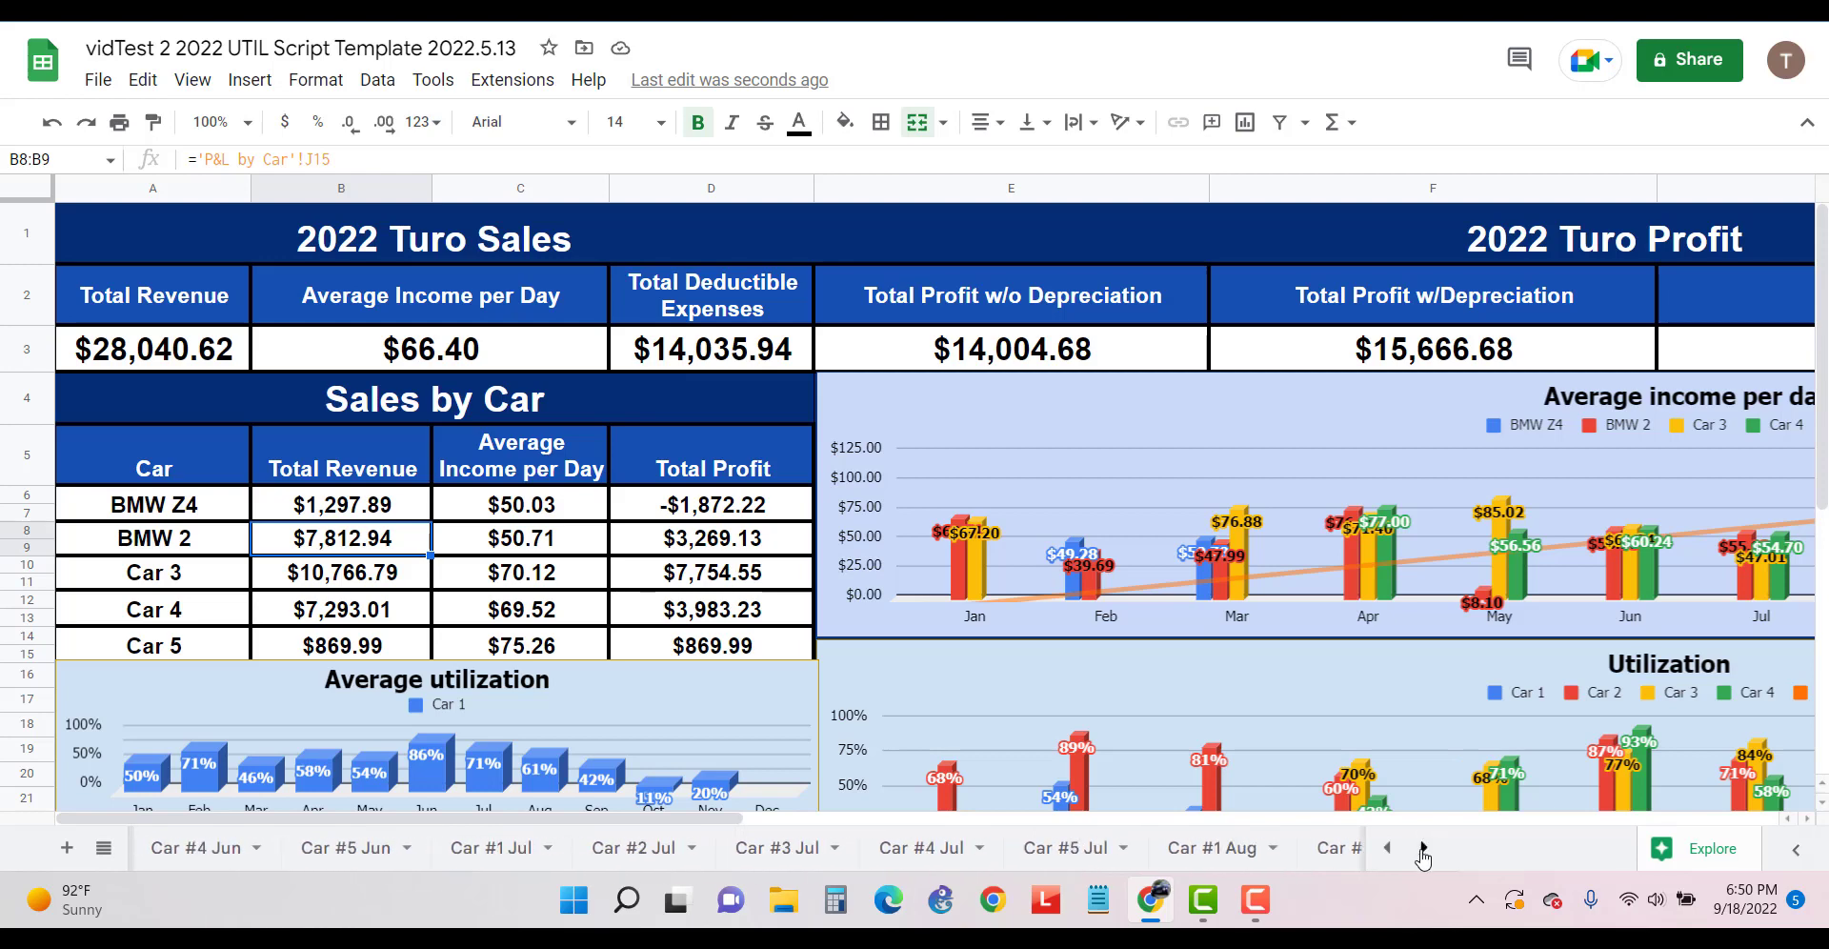
pyautogui.click(1423, 848)
pyautogui.click(1423, 848)
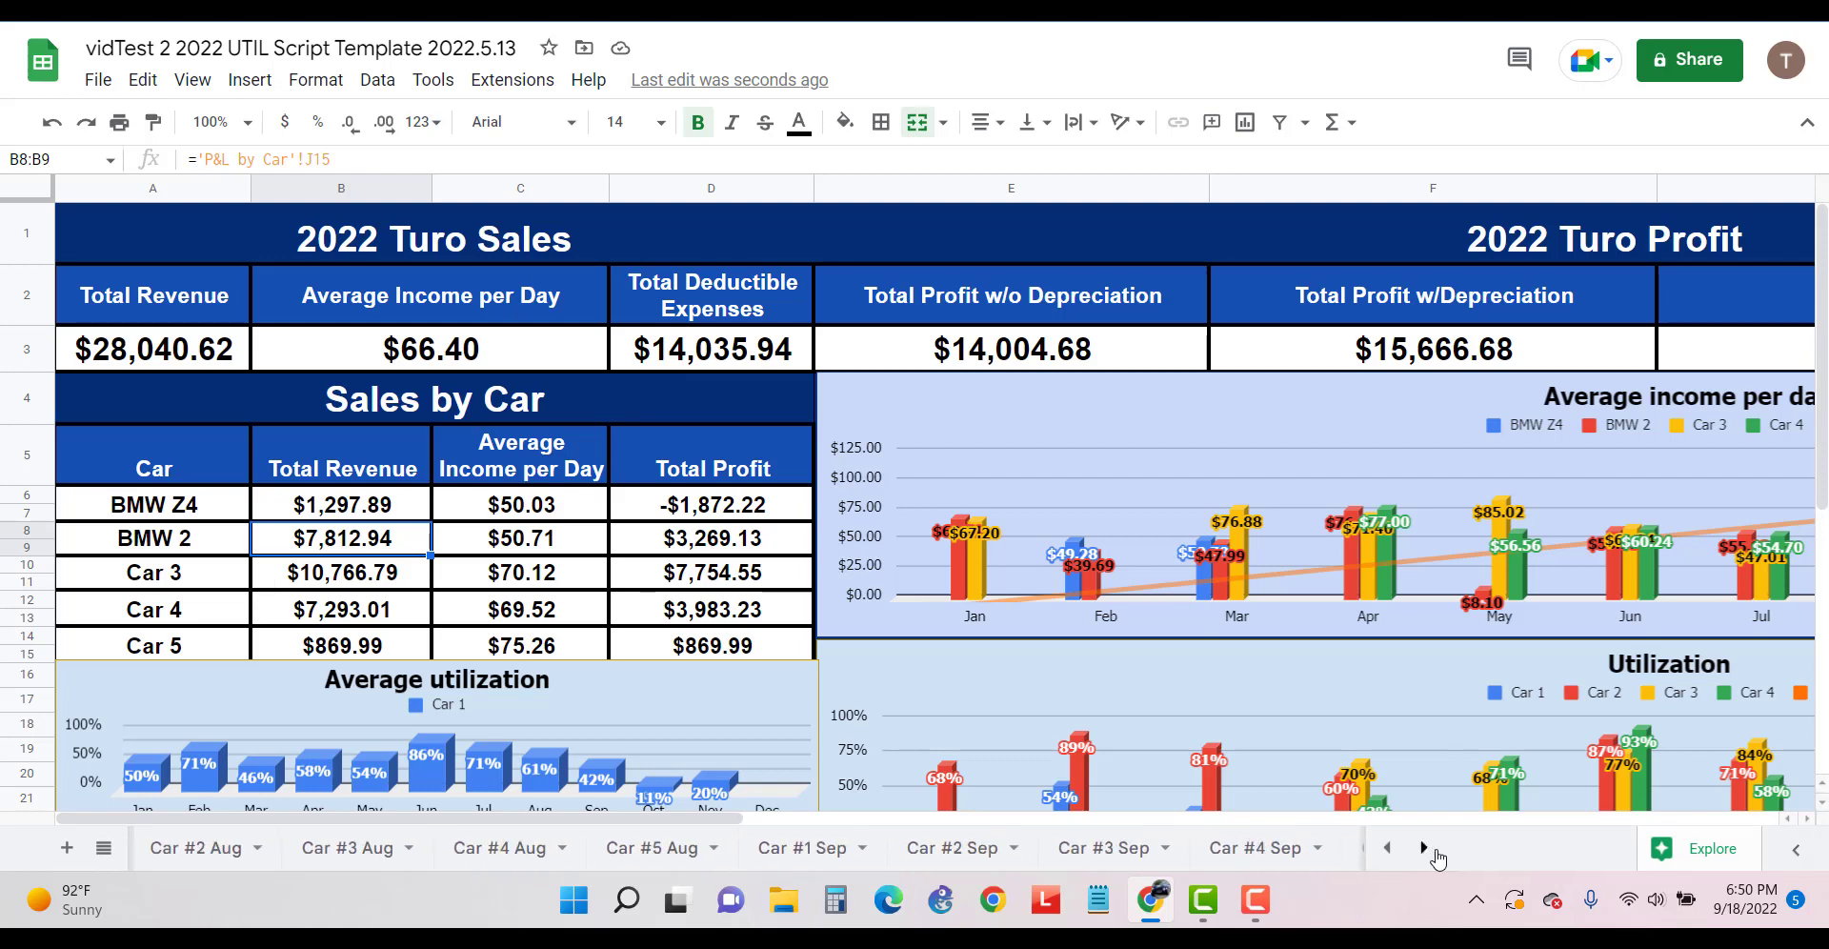
pyautogui.click(1424, 849)
pyautogui.click(1424, 849)
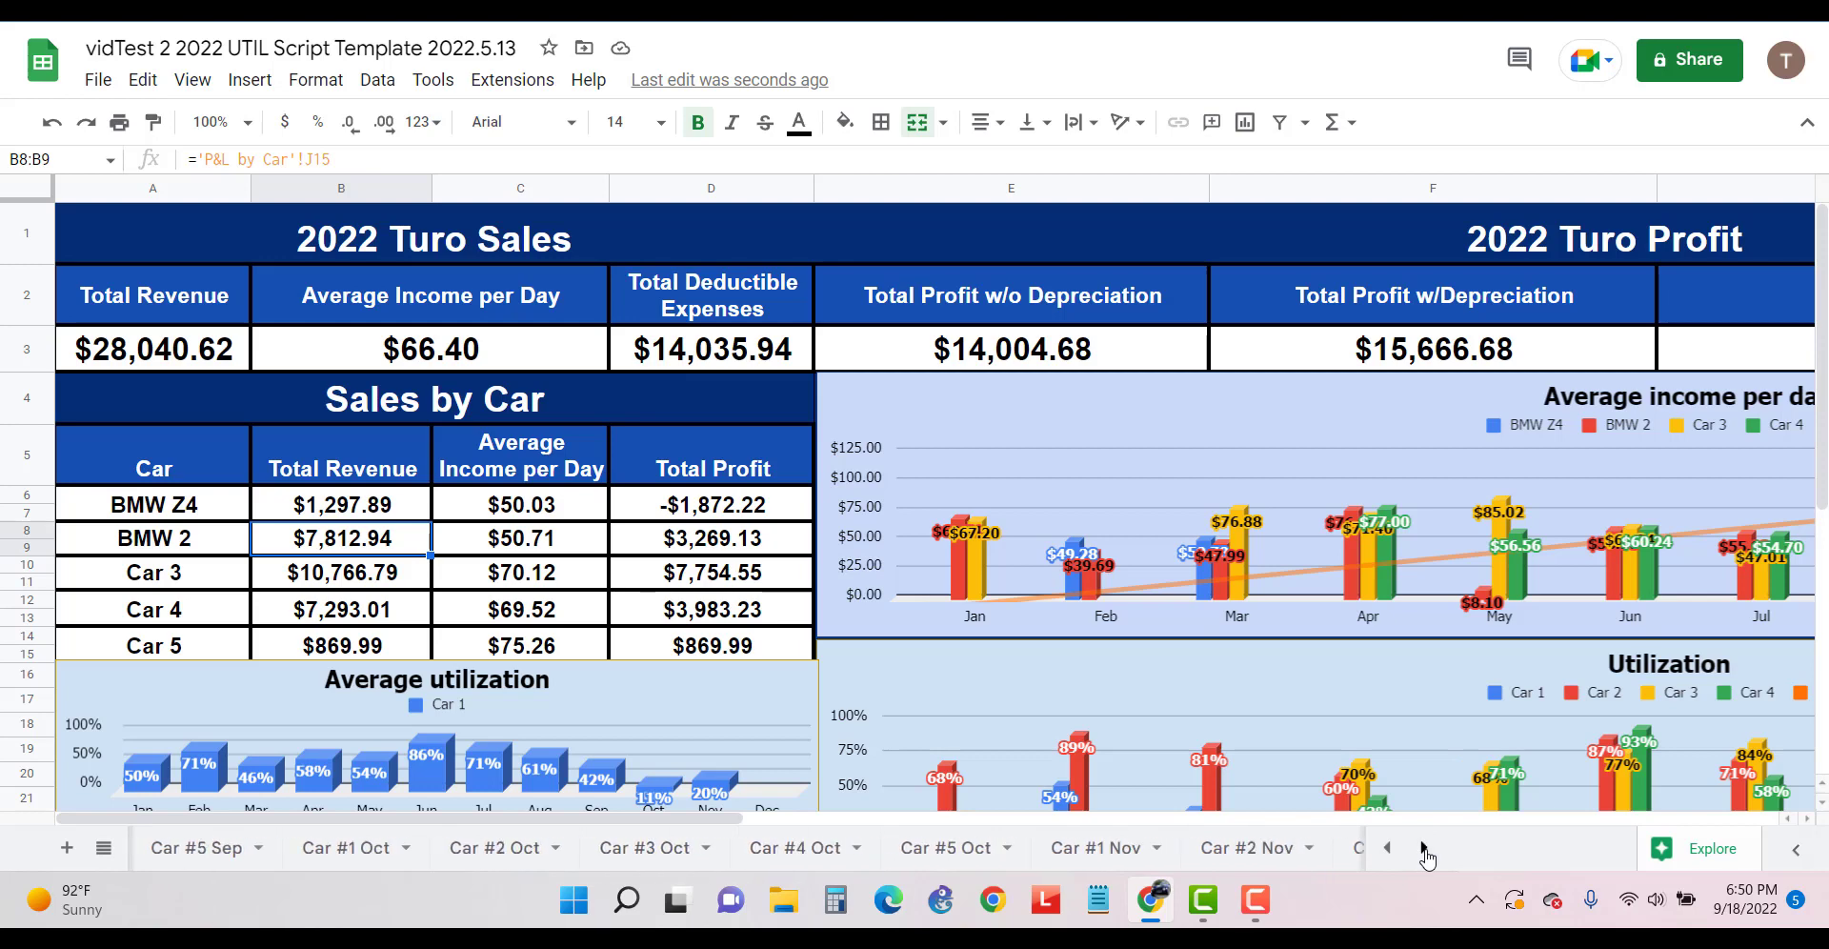
pyautogui.click(1424, 849)
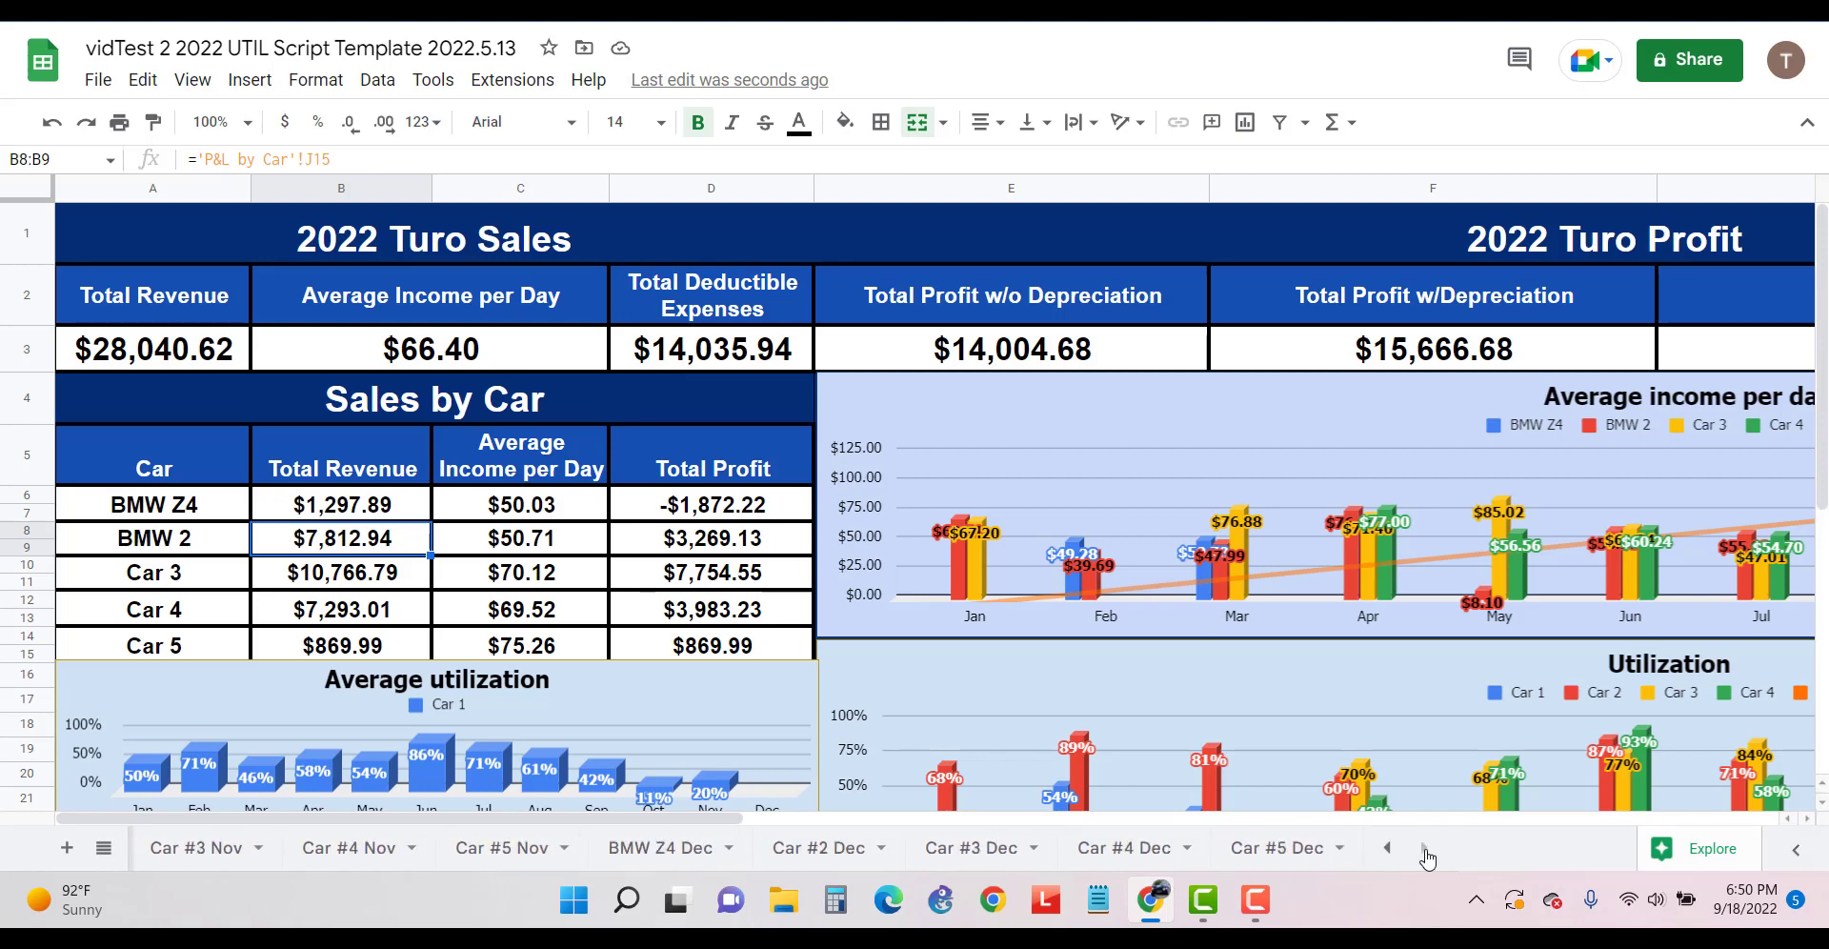